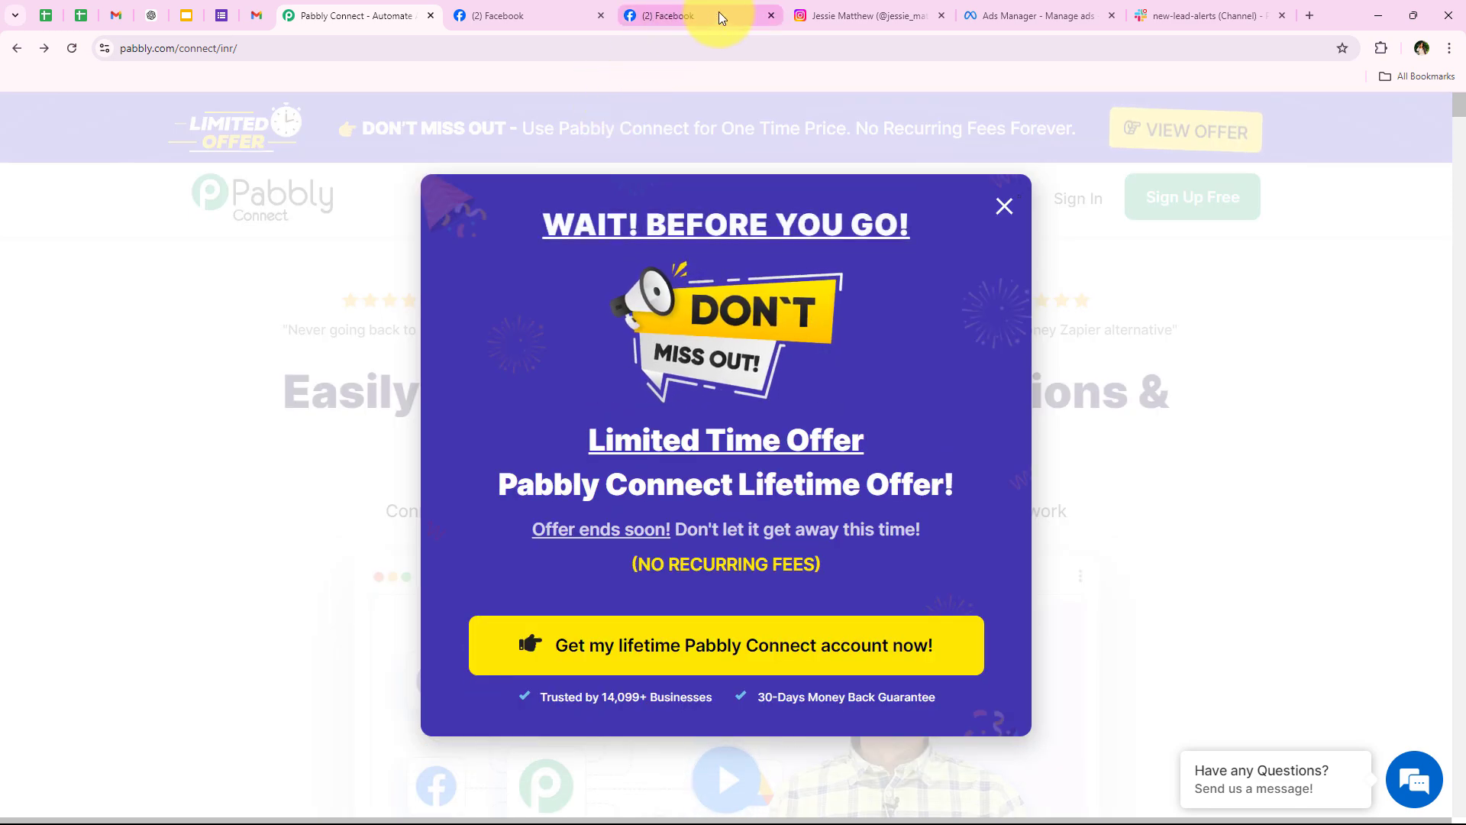
# Step: Check the sample lead alert in Slack #new-lead-alerts, then close Pabbly Connect's lifetime-offer popup
pyautogui.click(1200, 15)
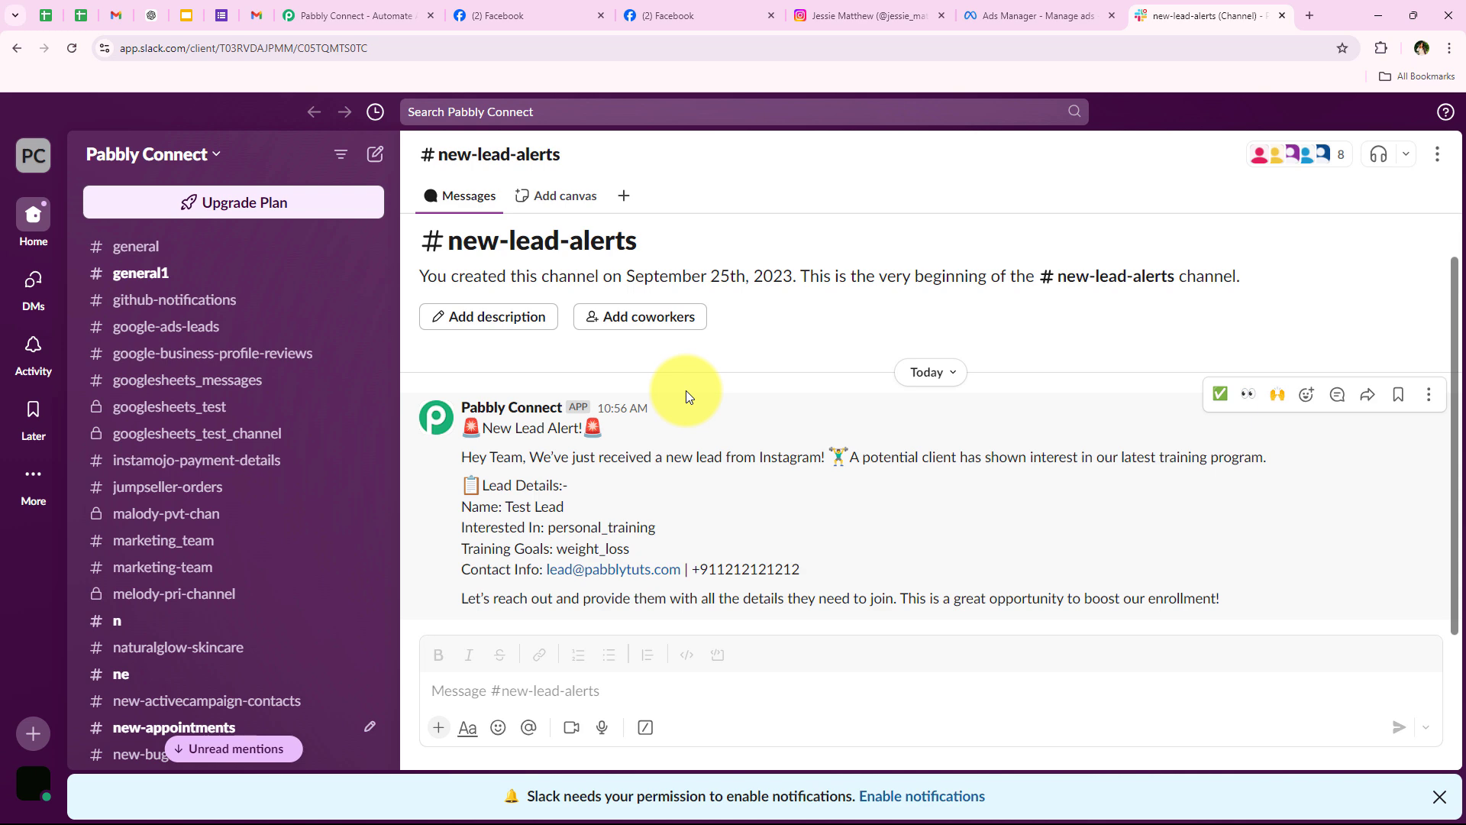
pyautogui.click(370, 14)
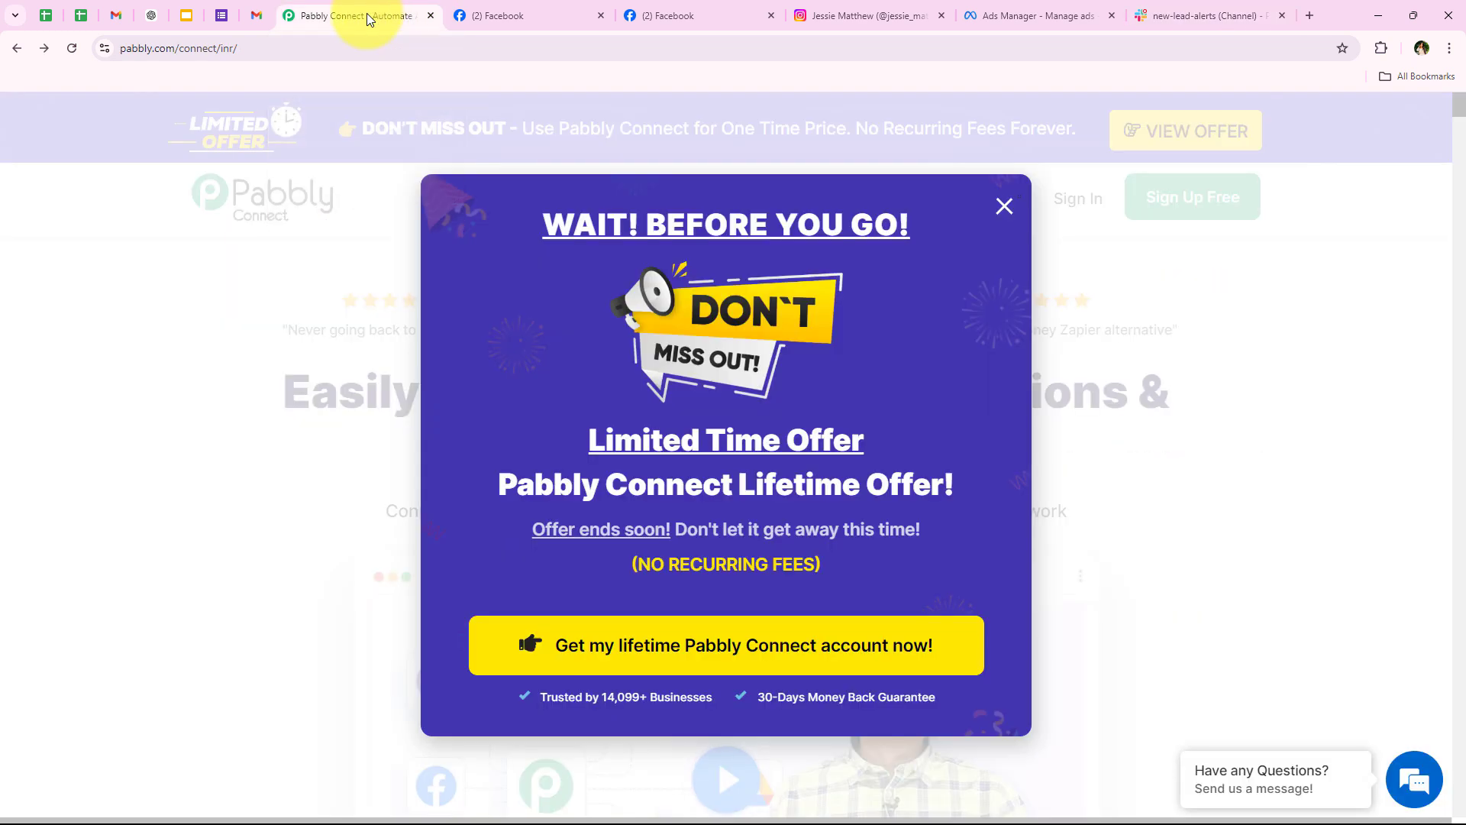
pyautogui.click(1003, 206)
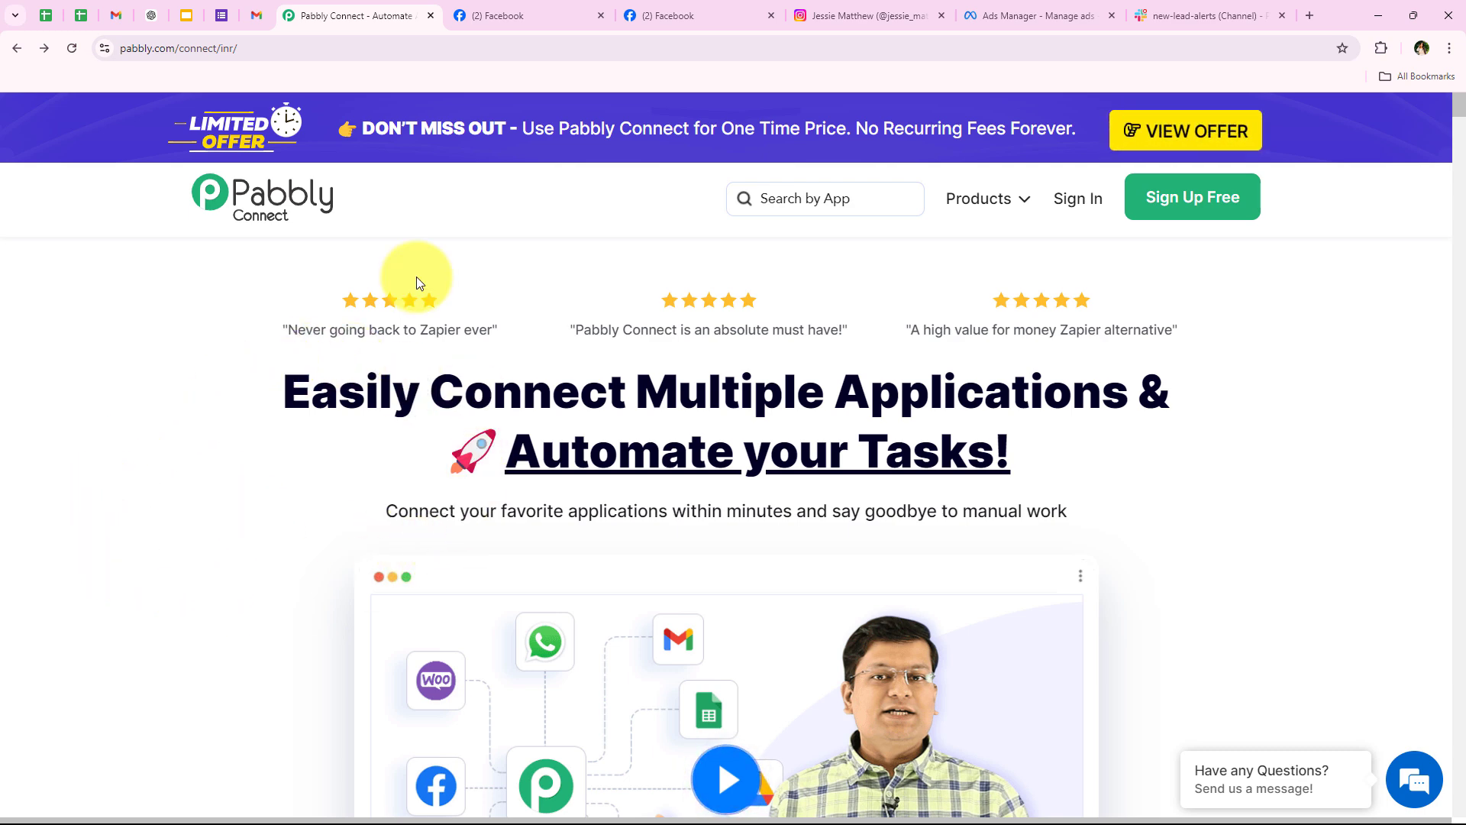
# Step: Review the Sports and Fitness Training Centre Facebook page and its name
pyautogui.click(538, 8)
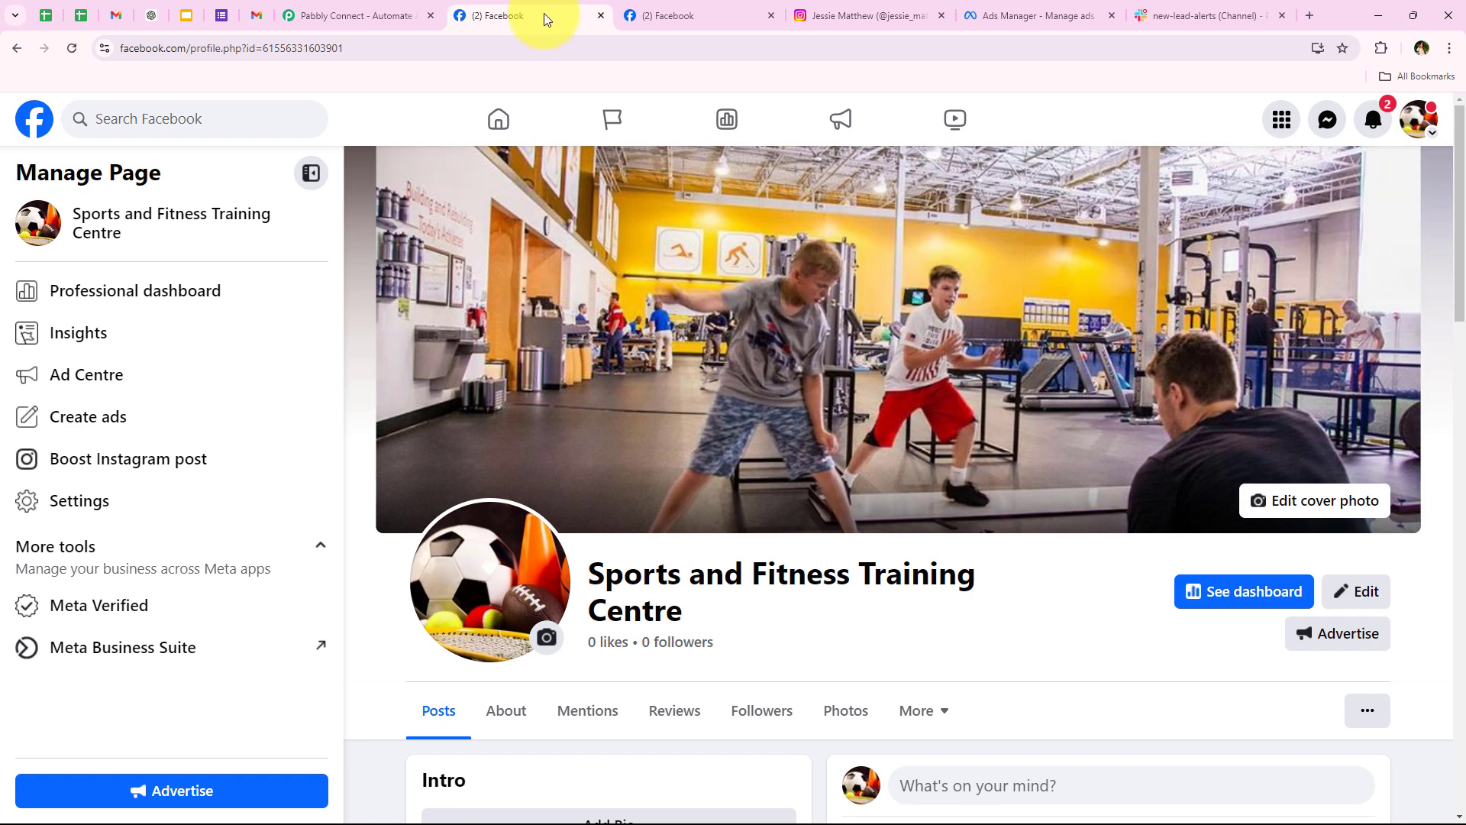
pyautogui.moveTo(596, 575); pyautogui.dragTo(697, 599)
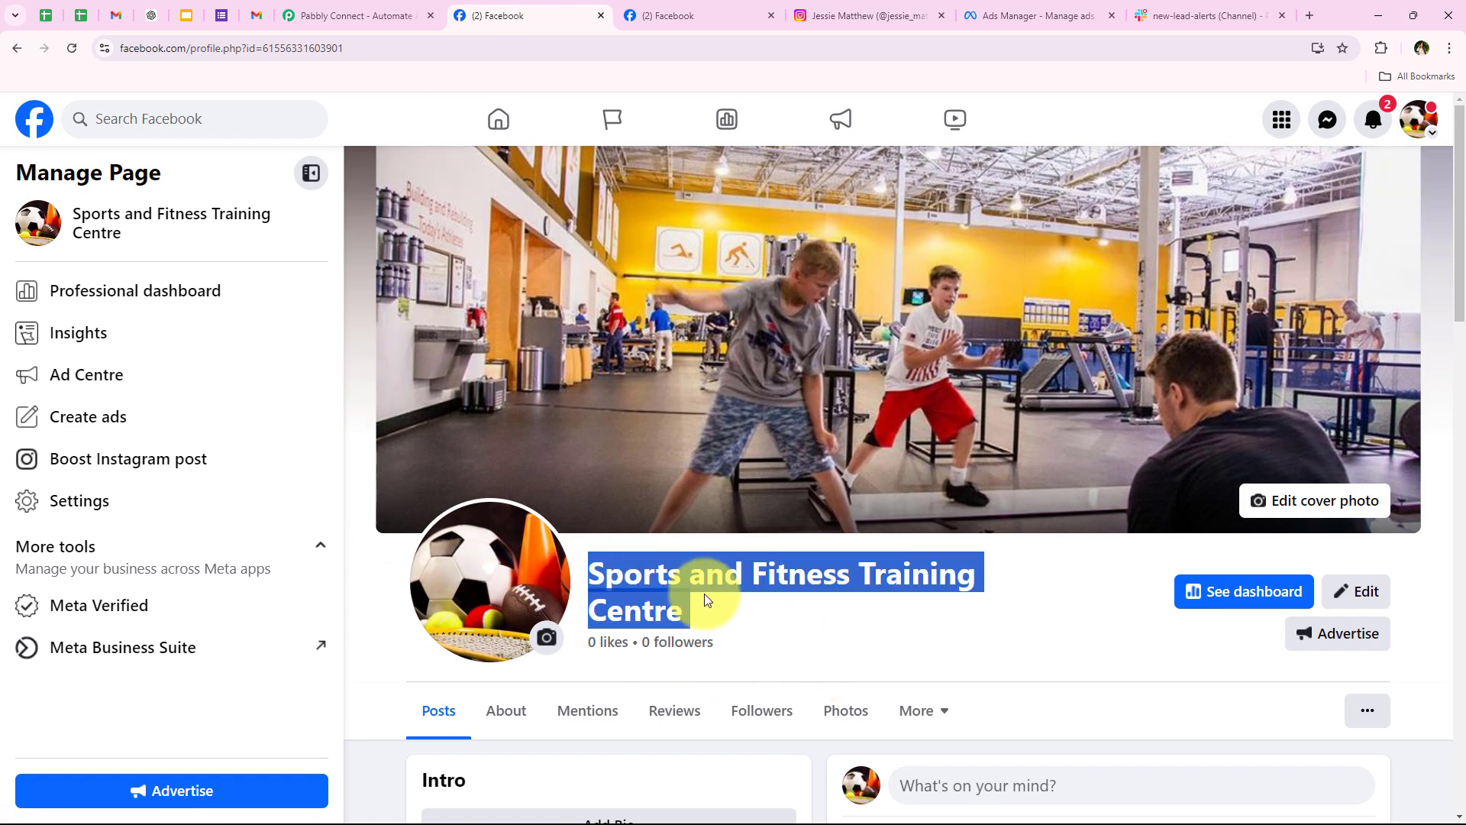
pyautogui.click(697, 599)
pyautogui.moveTo(582, 575); pyautogui.dragTo(727, 608)
pyautogui.click(727, 608)
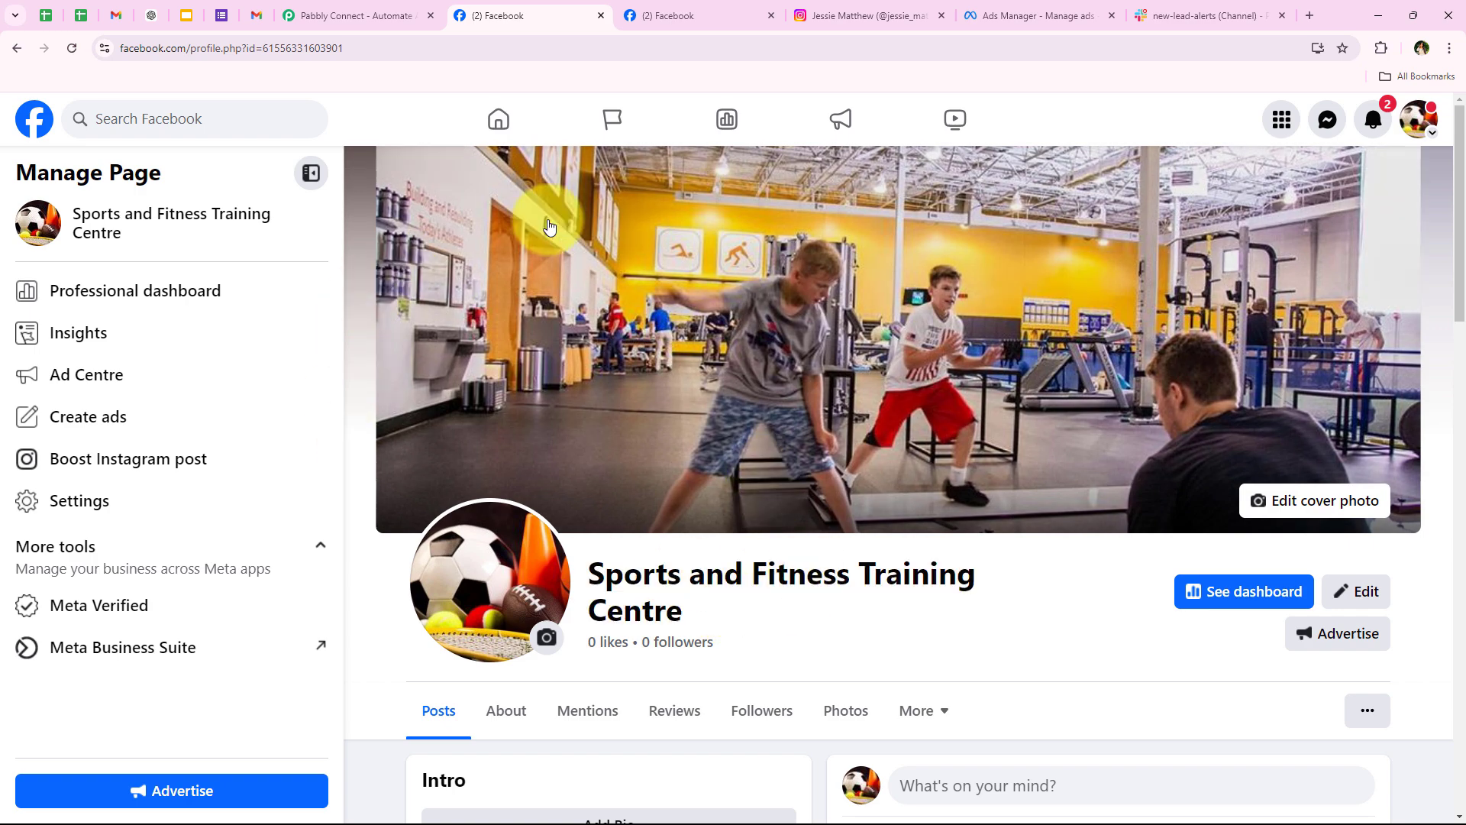
# Step: Check the page's Connected Instagram settings and Instagram profile, then go to the New Leads Ad draft
pyautogui.click(825, 8)
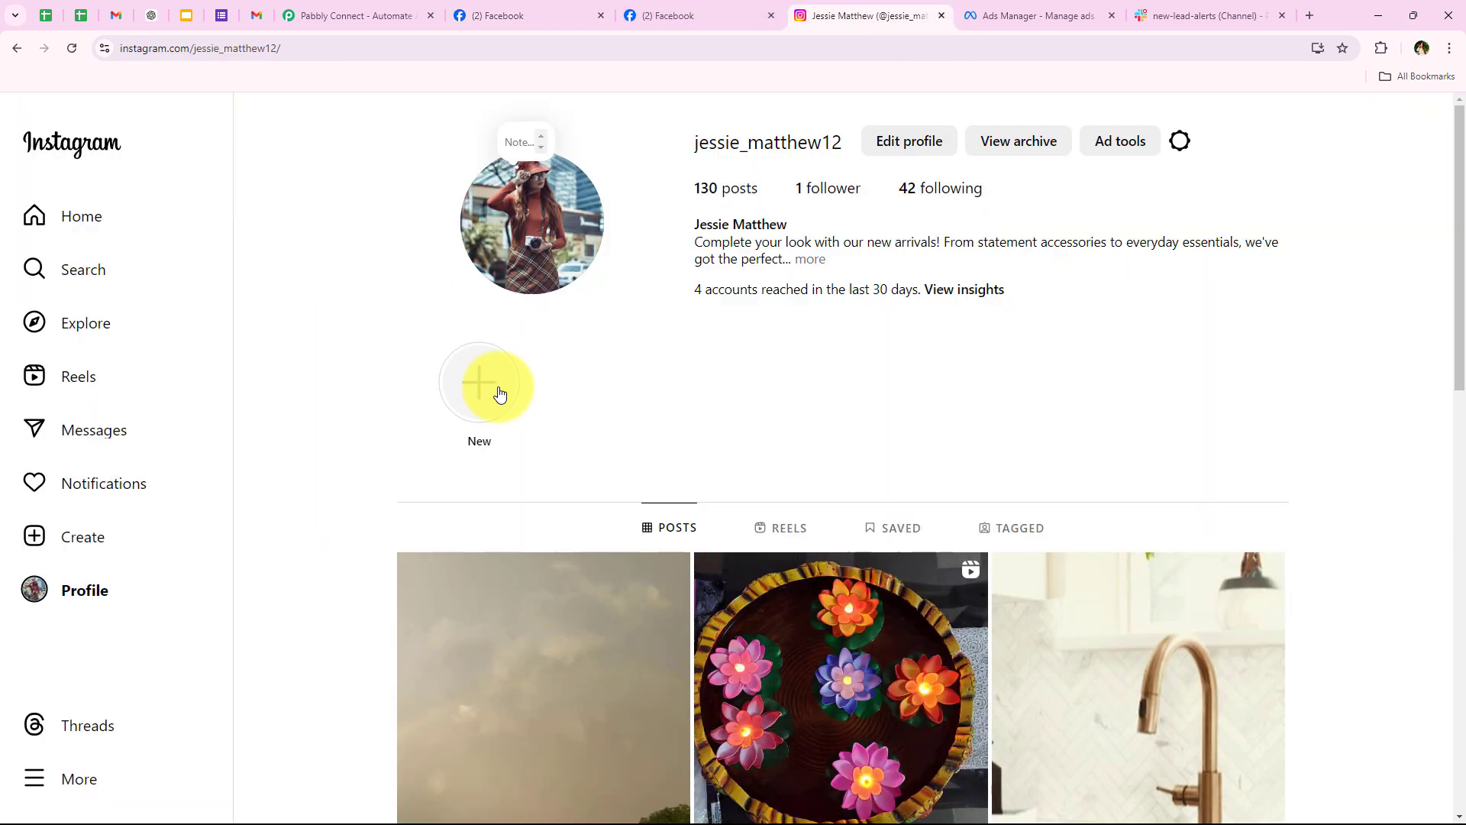
pyautogui.click(692, 6)
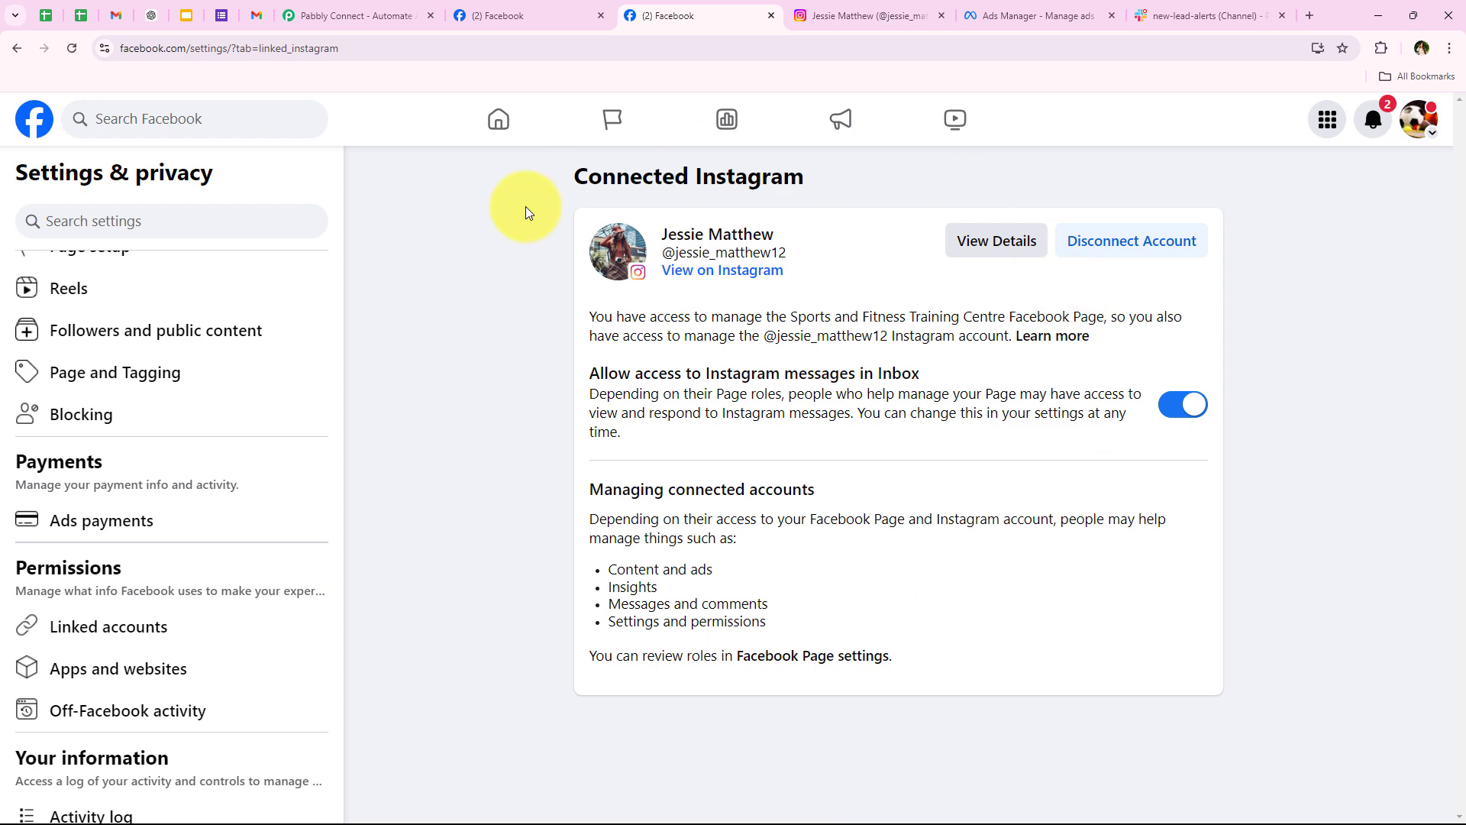
pyautogui.click(538, 9)
pyautogui.click(884, 9)
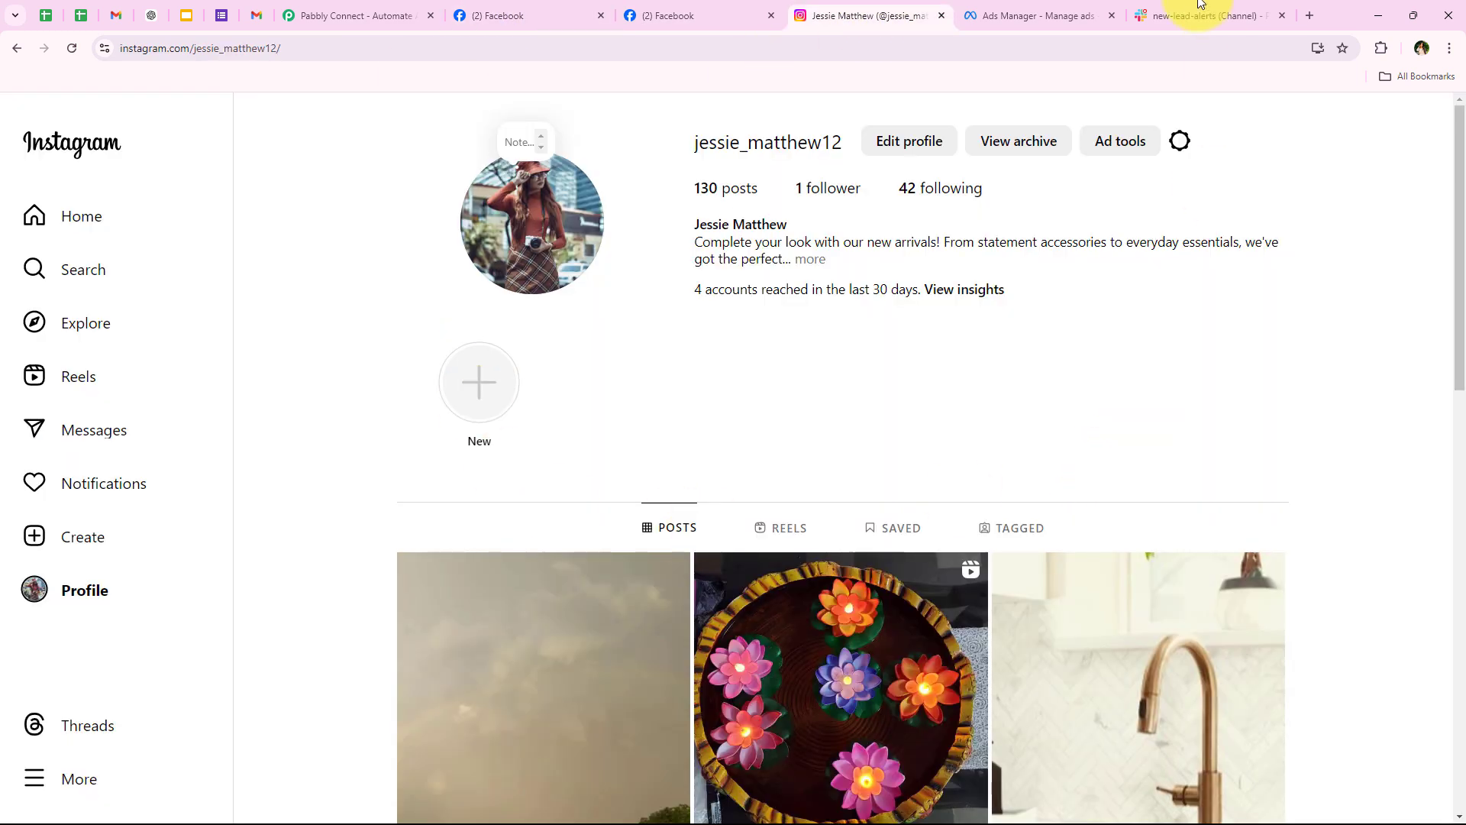
pyautogui.click(1070, 16)
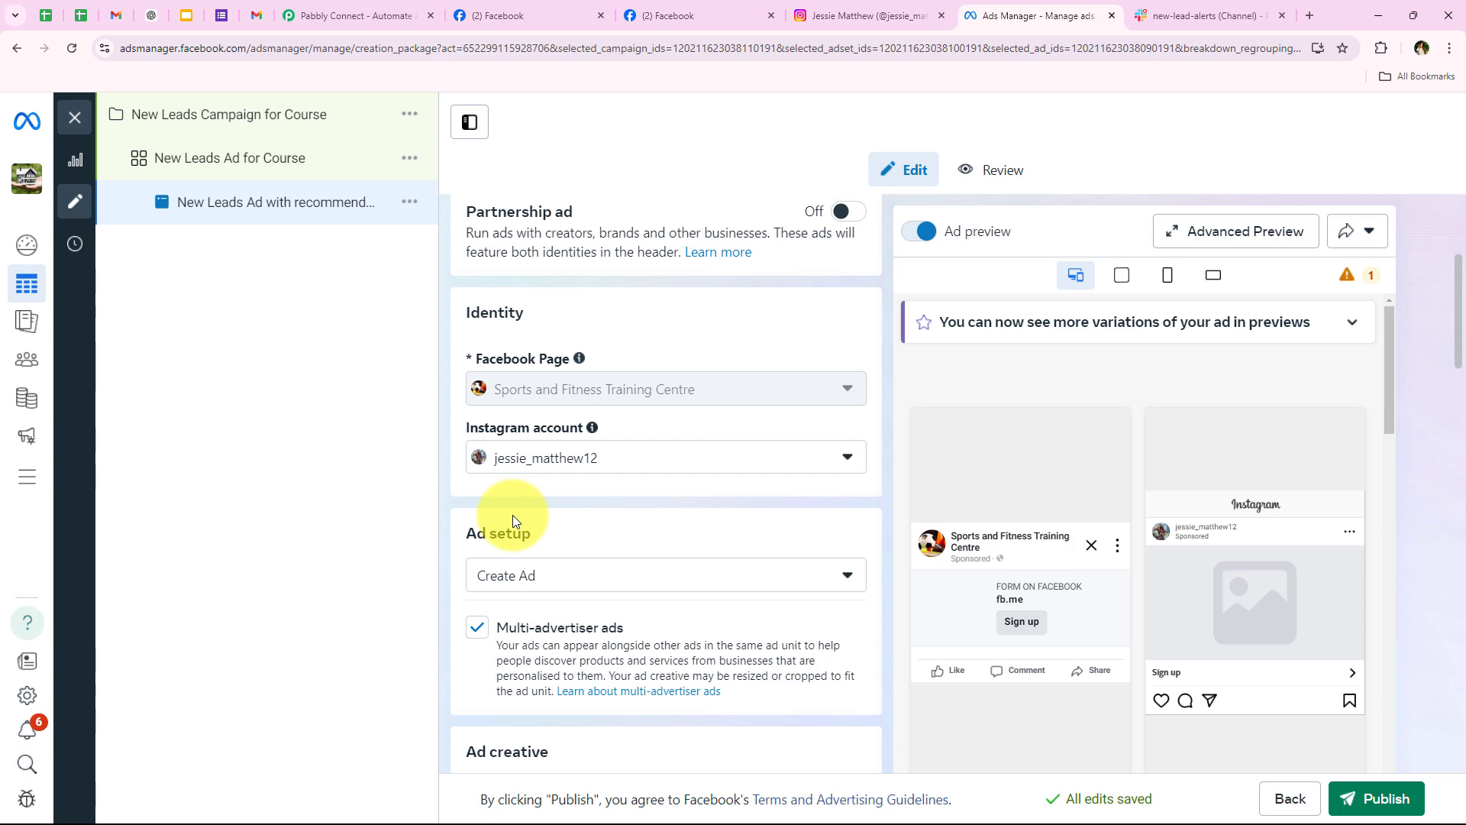
pyautogui.scroll(-10, 512, 515)
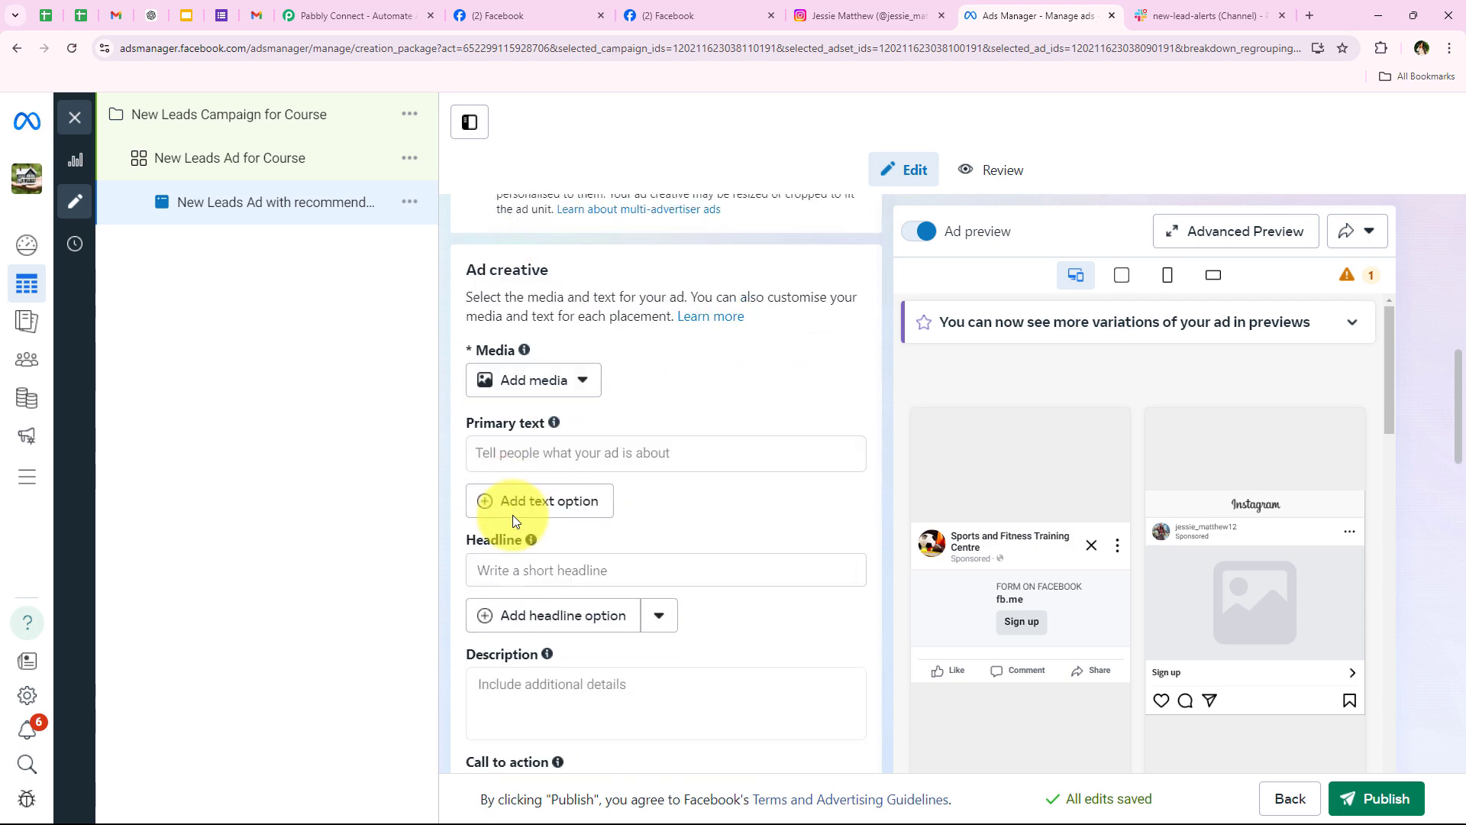
pyautogui.scroll(-2, 511, 517)
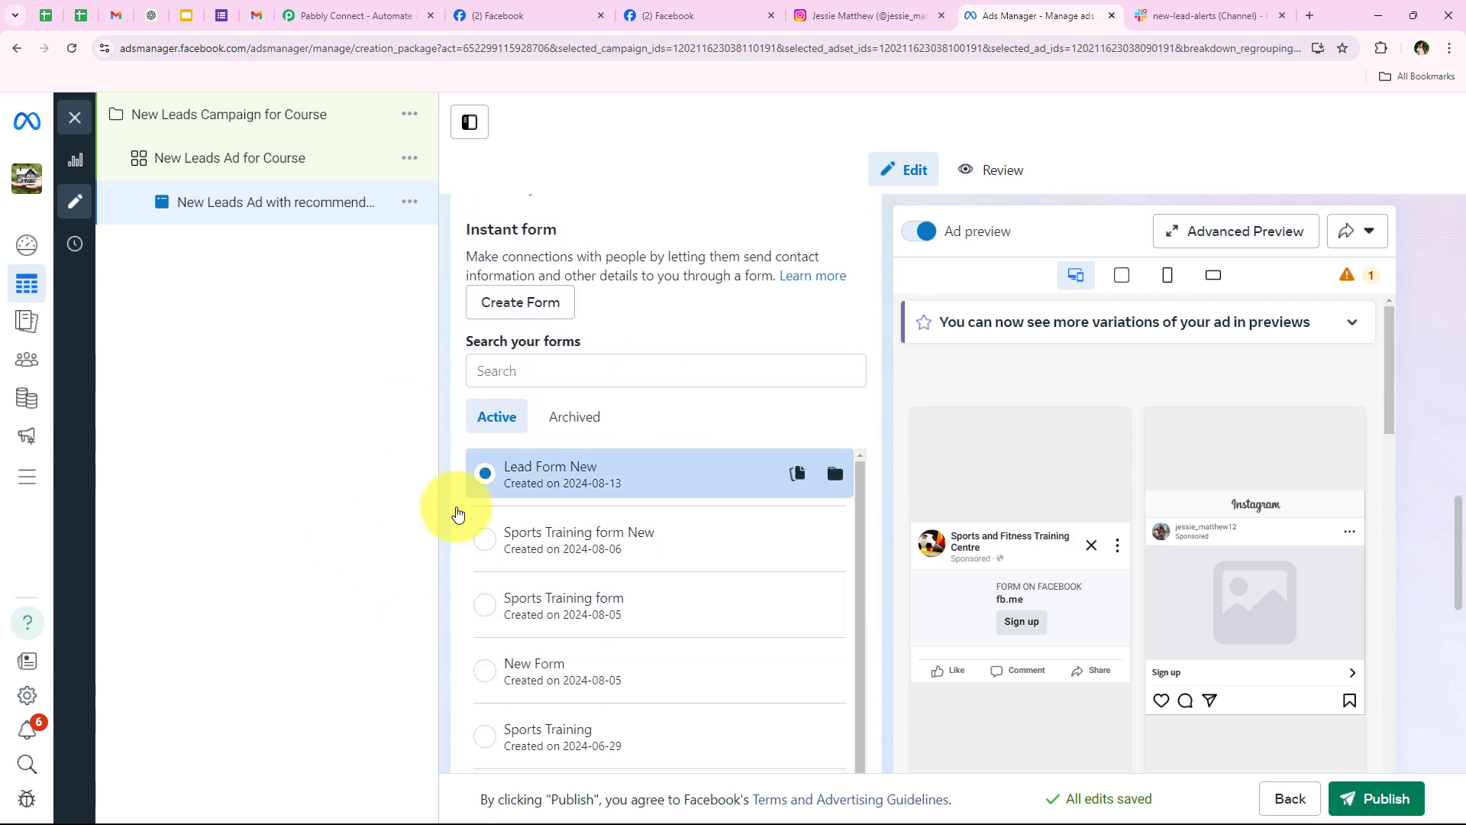
pyautogui.scroll(7, 489, 565)
pyautogui.scroll(9, 495, 565)
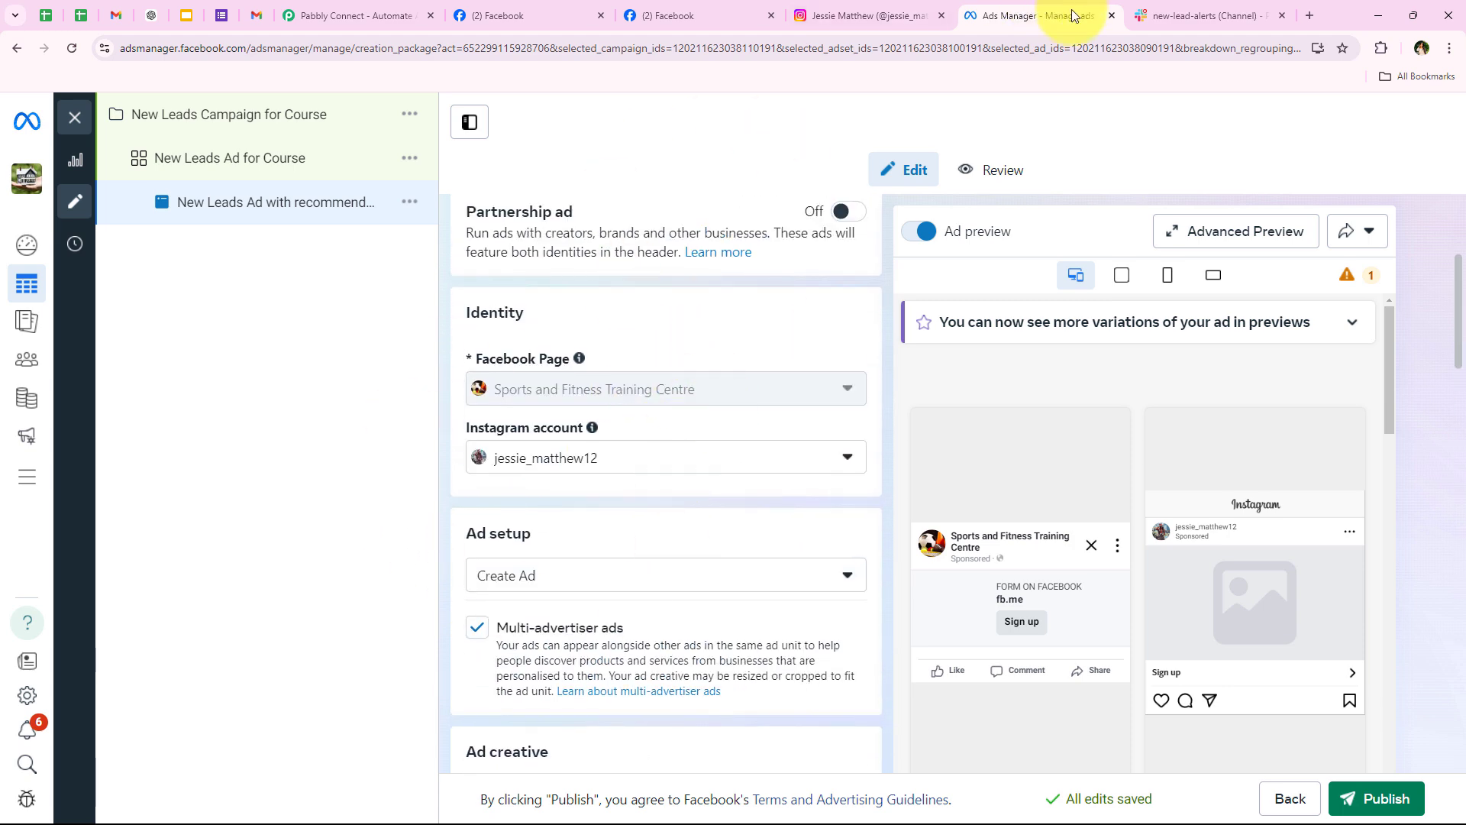
# Step: View the sample lead alert in Slack, then return to the Pabbly Connect home page and select its address
pyautogui.click(1207, 15)
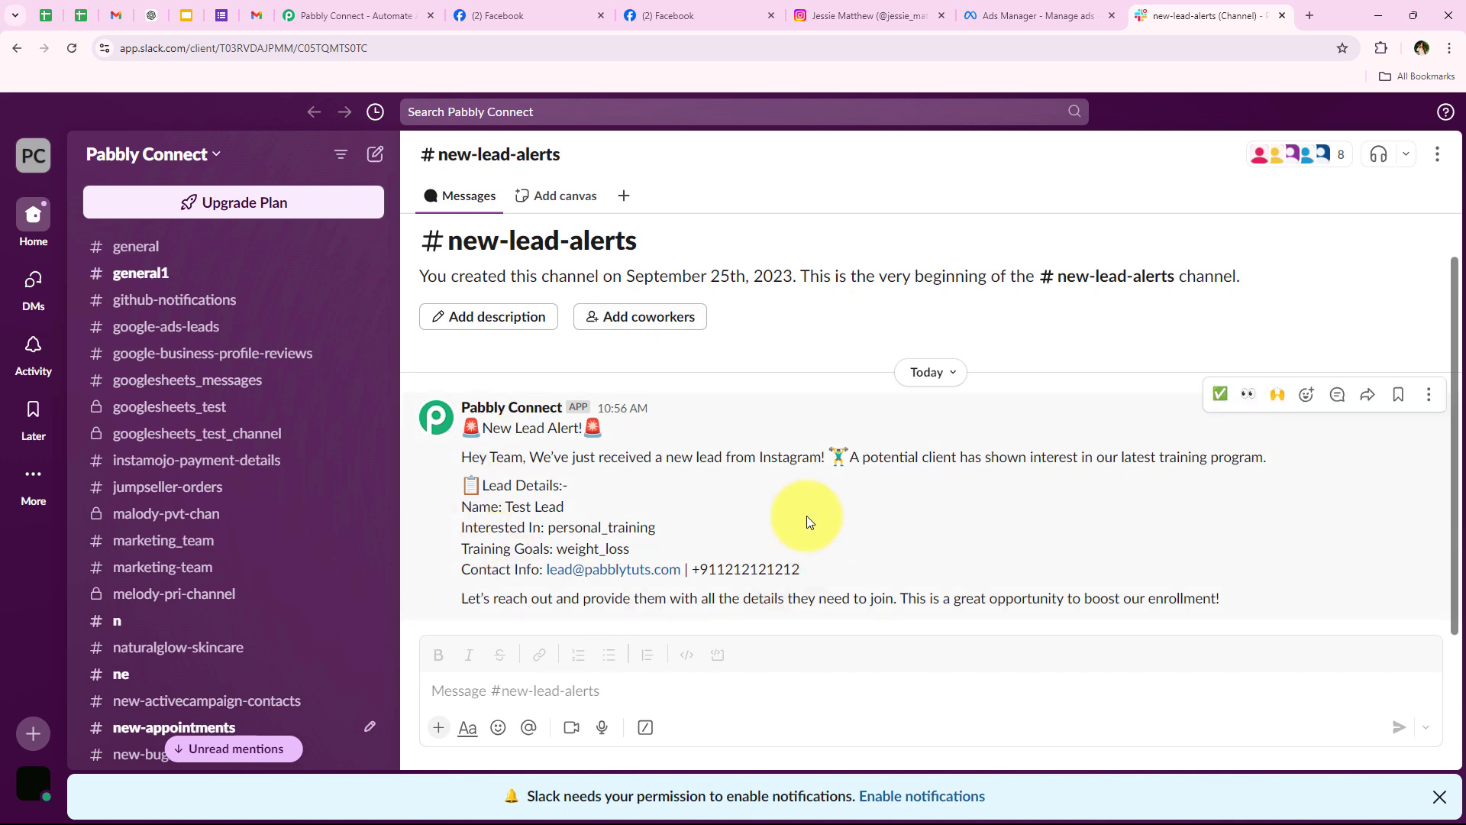
pyautogui.click(344, 6)
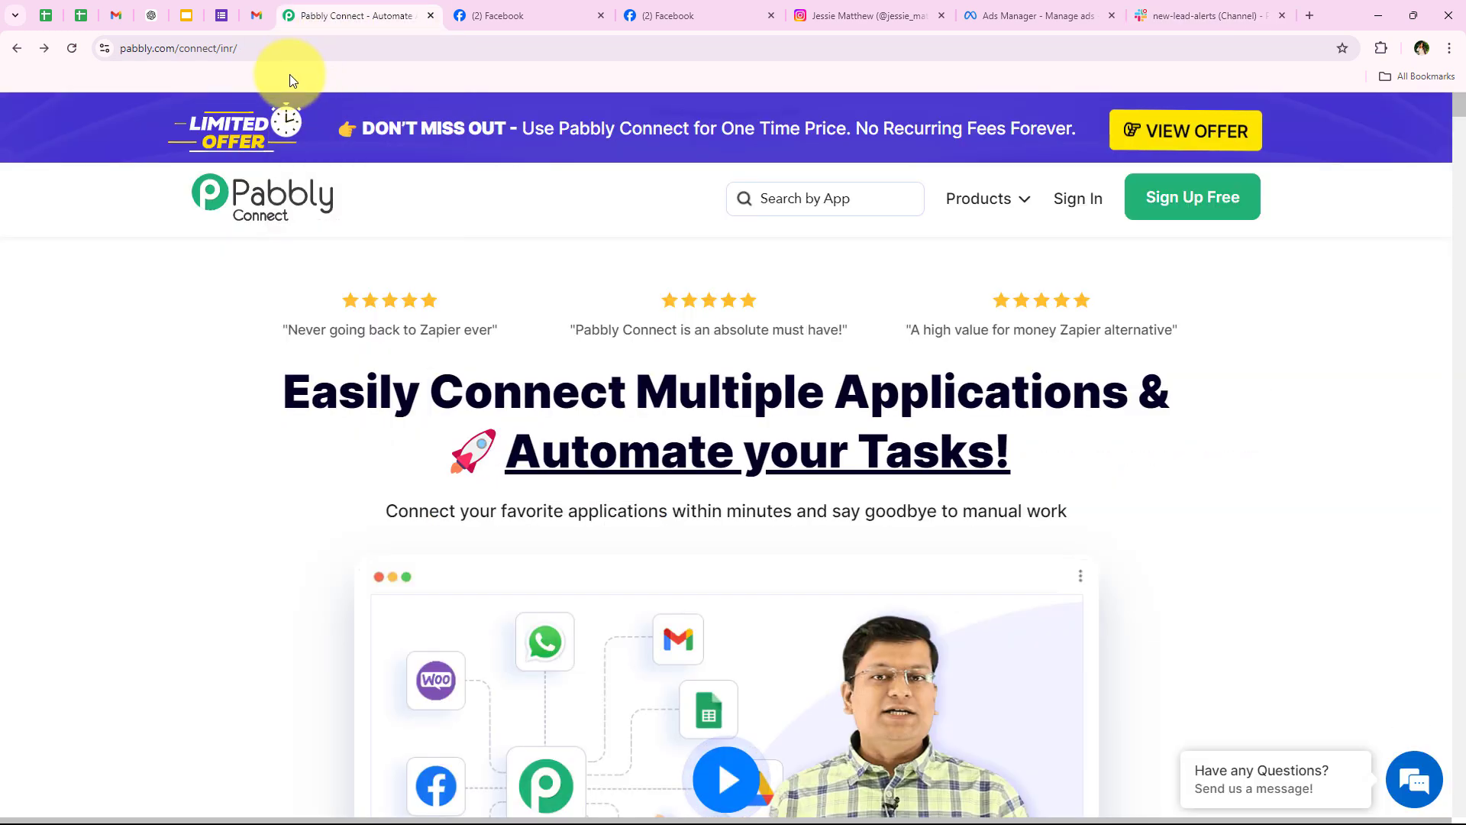
pyautogui.click(288, 47)
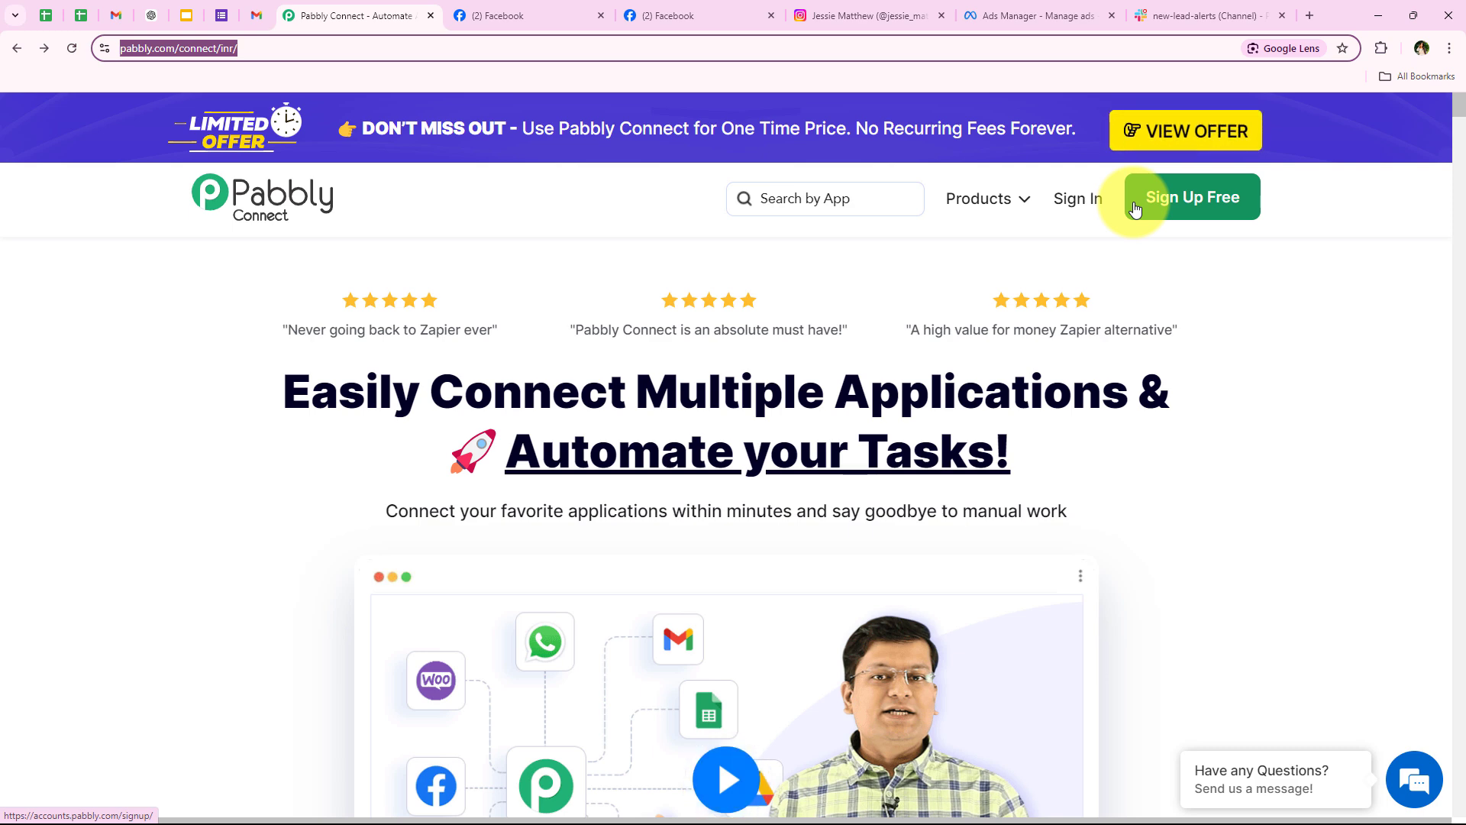
# Step: Sign in to Pabbly Accounts and launch Pabbly Connect from the All Pabbly Apps page
pyautogui.click(1104, 197)
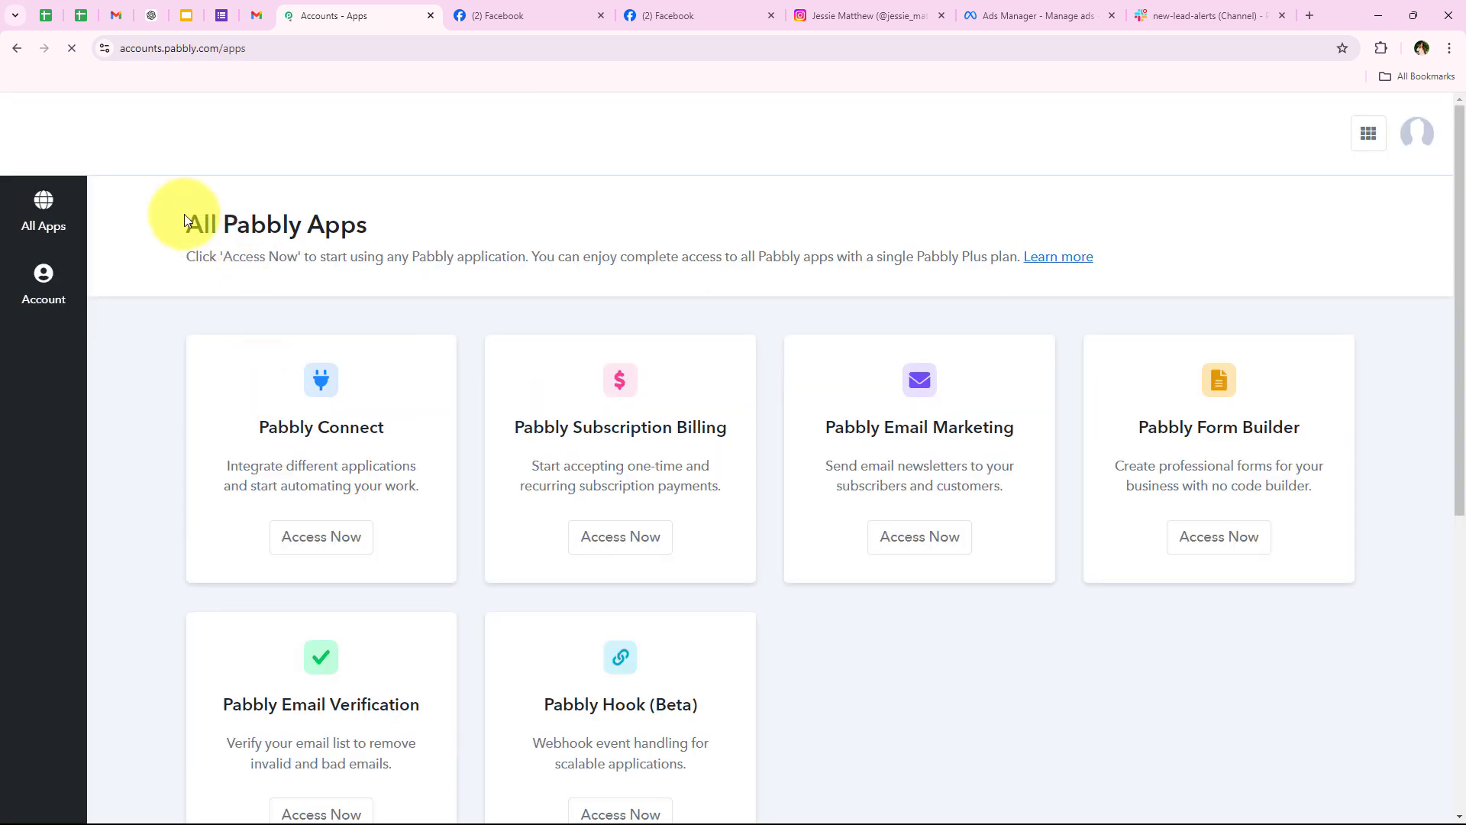
pyautogui.moveTo(184, 218); pyautogui.dragTo(445, 209)
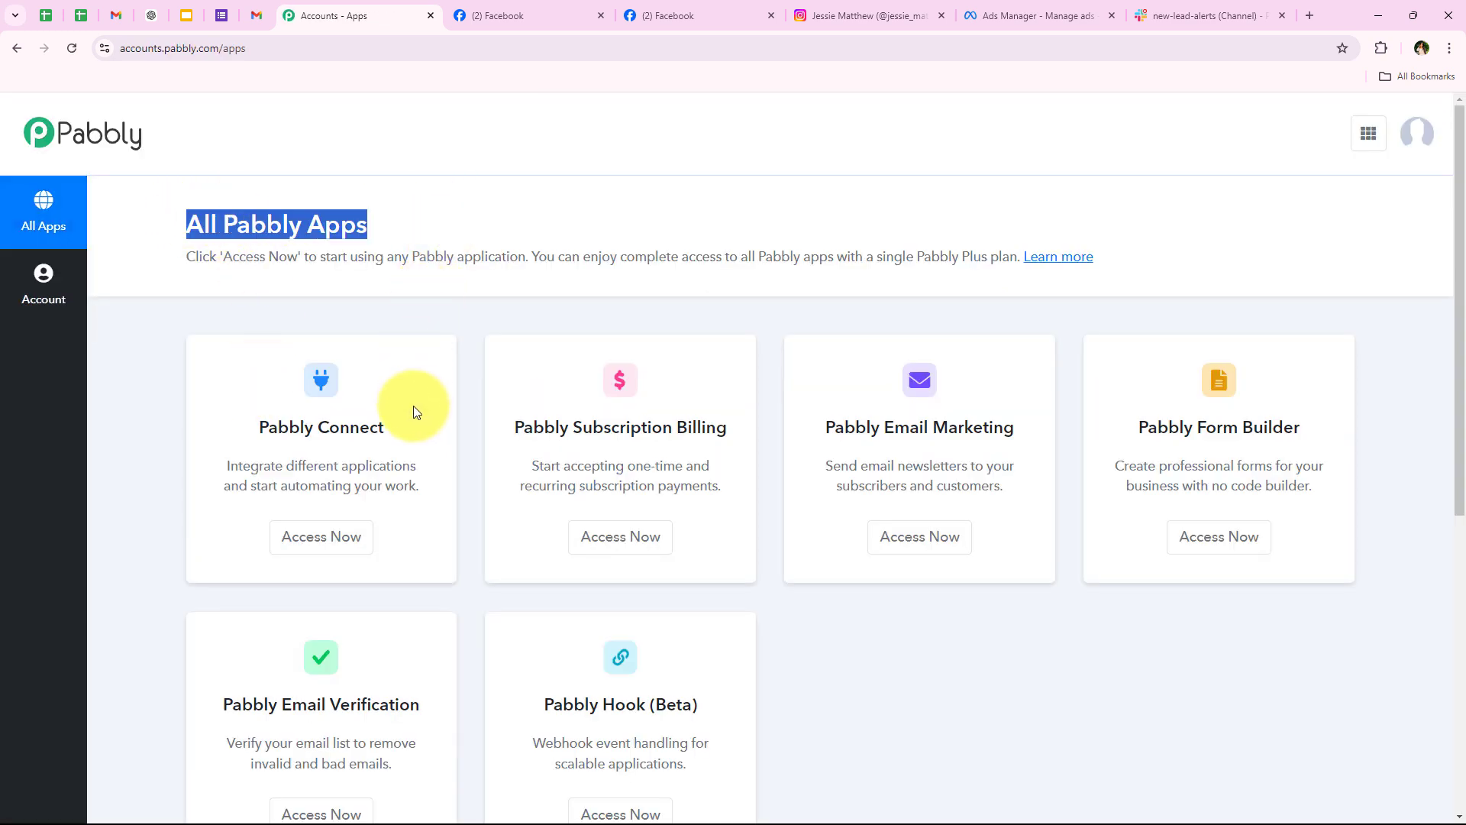
pyautogui.scroll(-1, 414, 407)
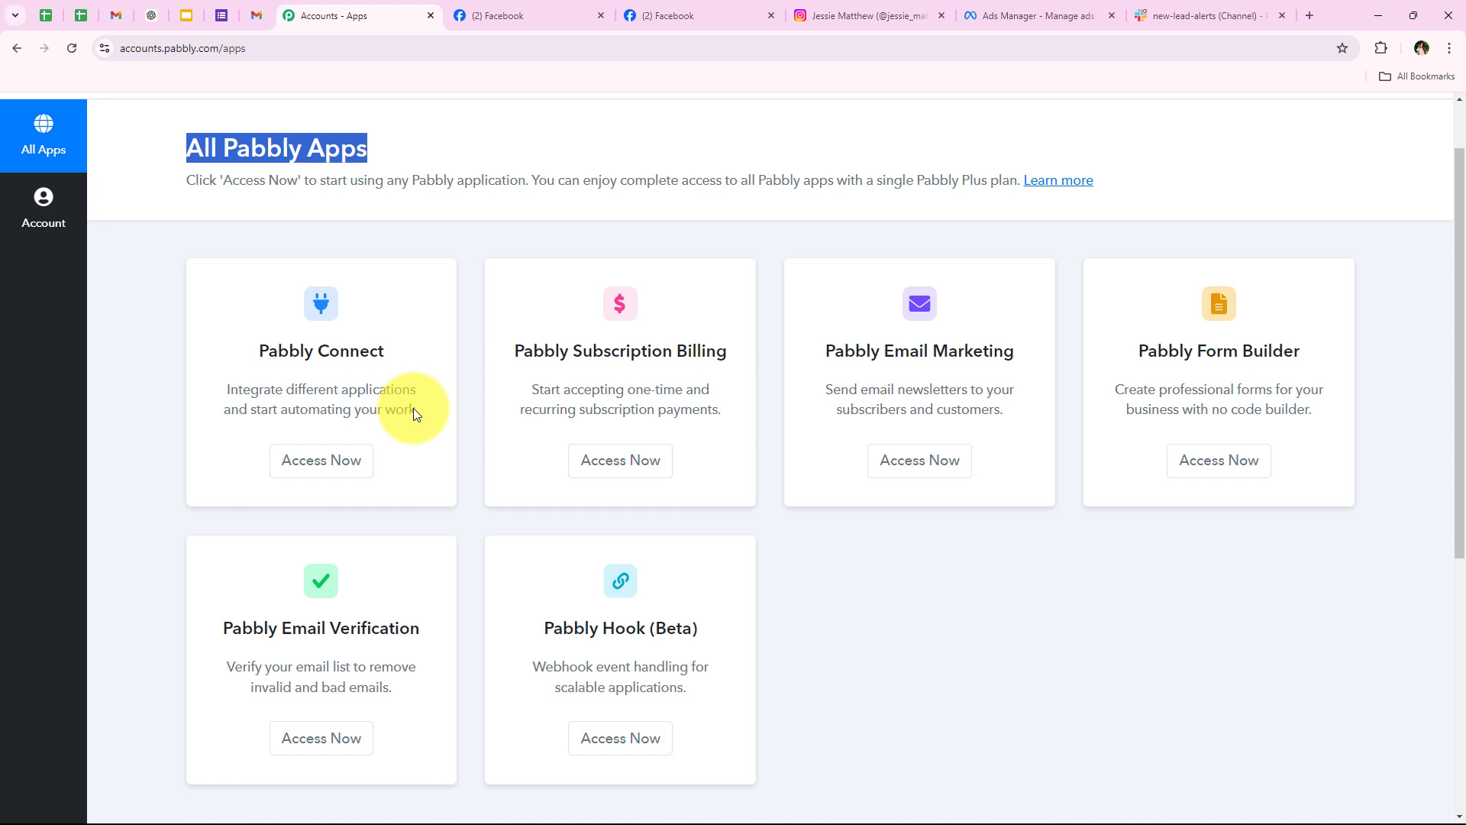
pyautogui.scroll(1, 412, 409)
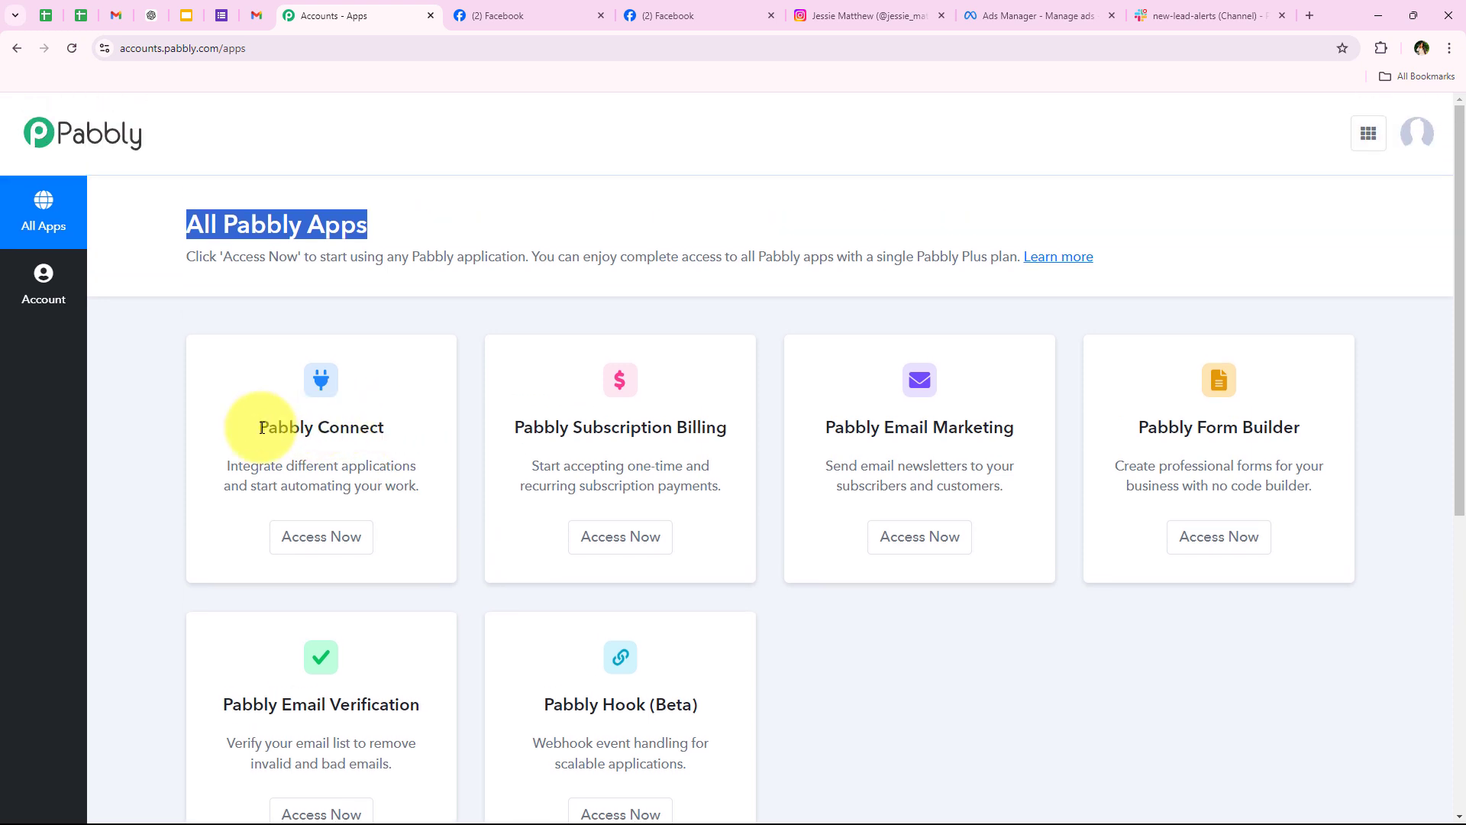
pyautogui.moveTo(261, 428); pyautogui.dragTo(415, 461)
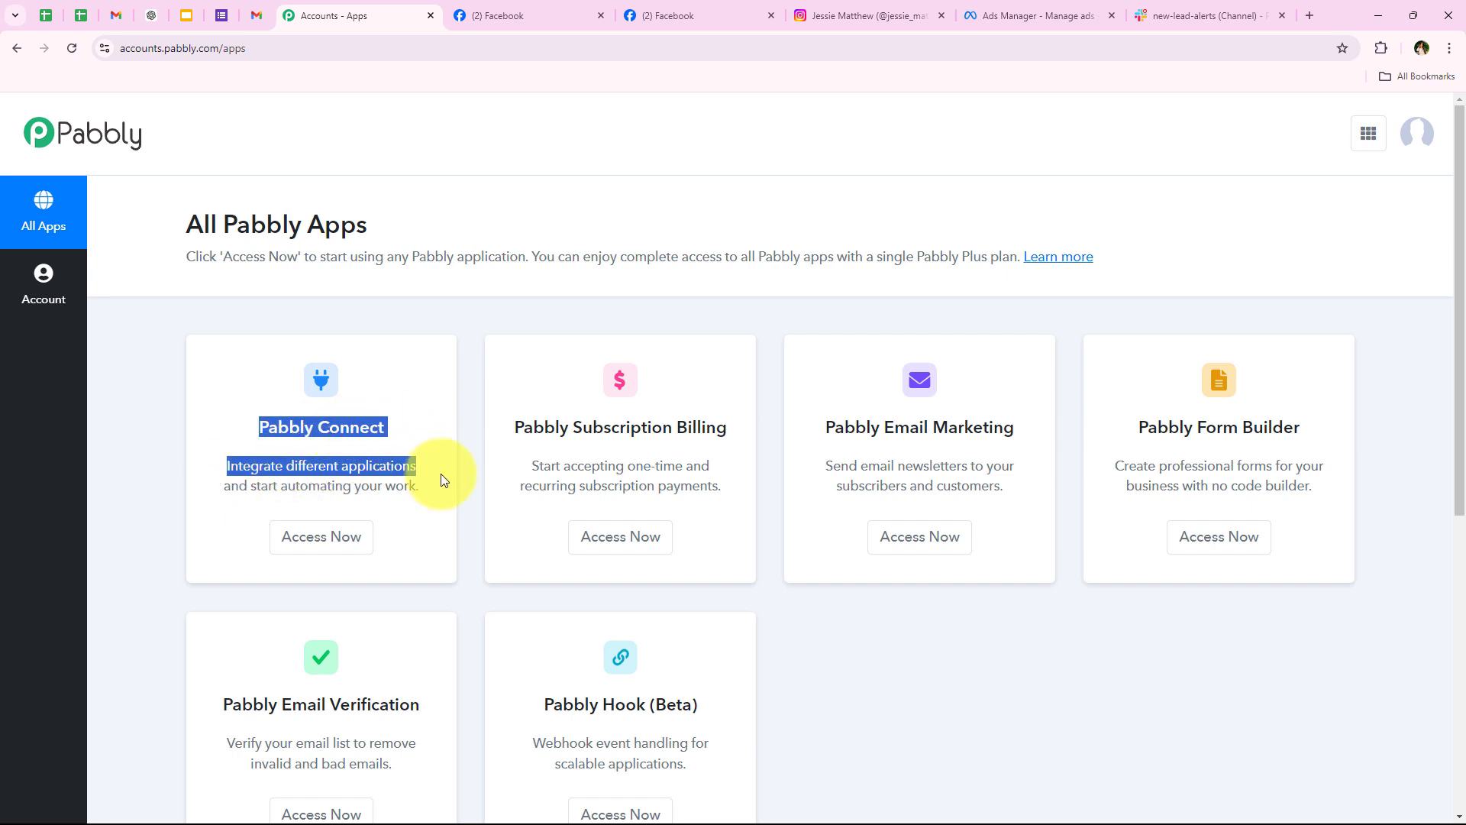
pyautogui.click(325, 537)
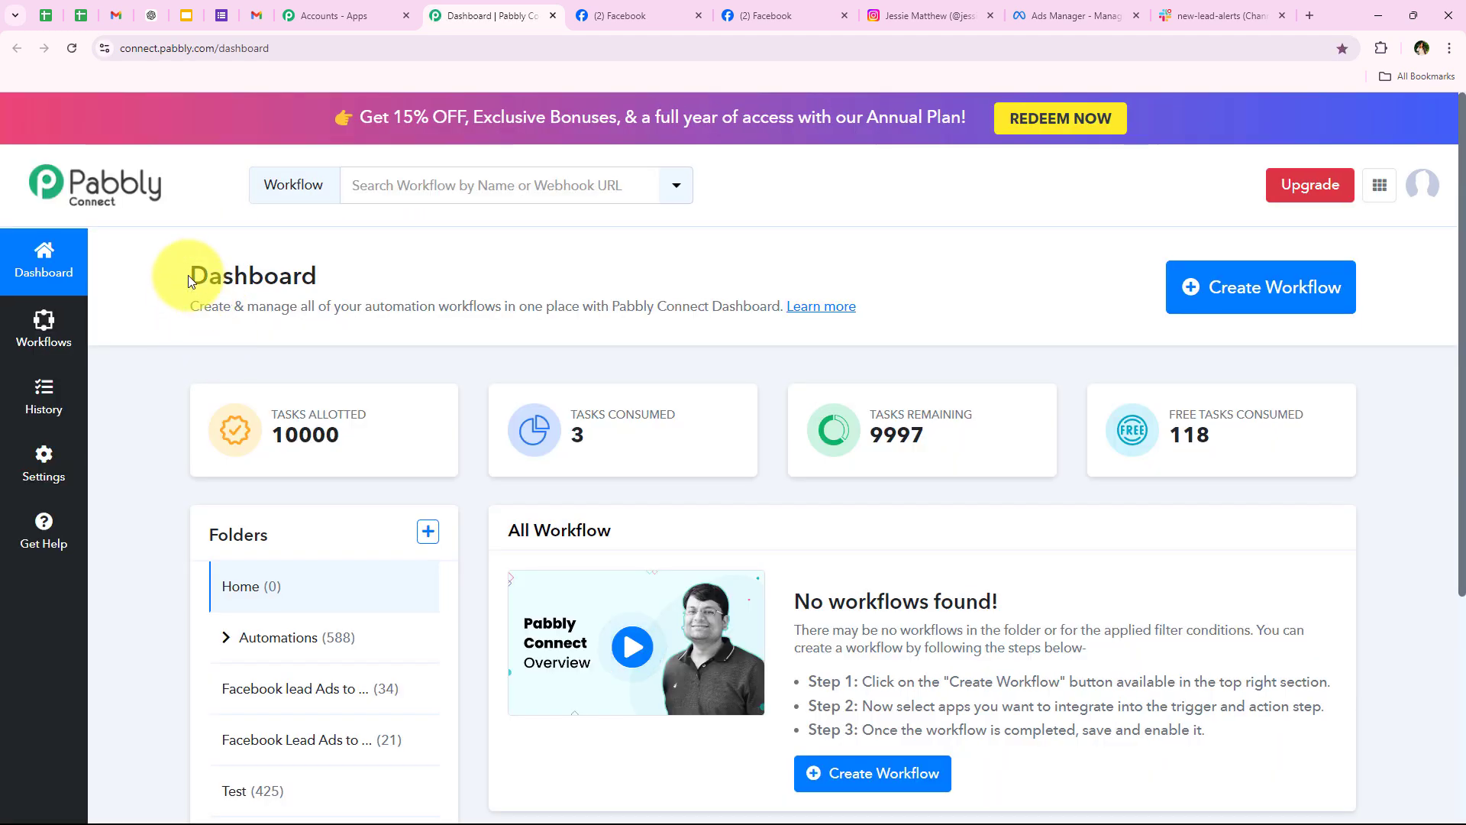
# Step: Start a new workflow and choose the Automations folder for it
pyautogui.moveTo(188, 275); pyautogui.dragTo(448, 272)
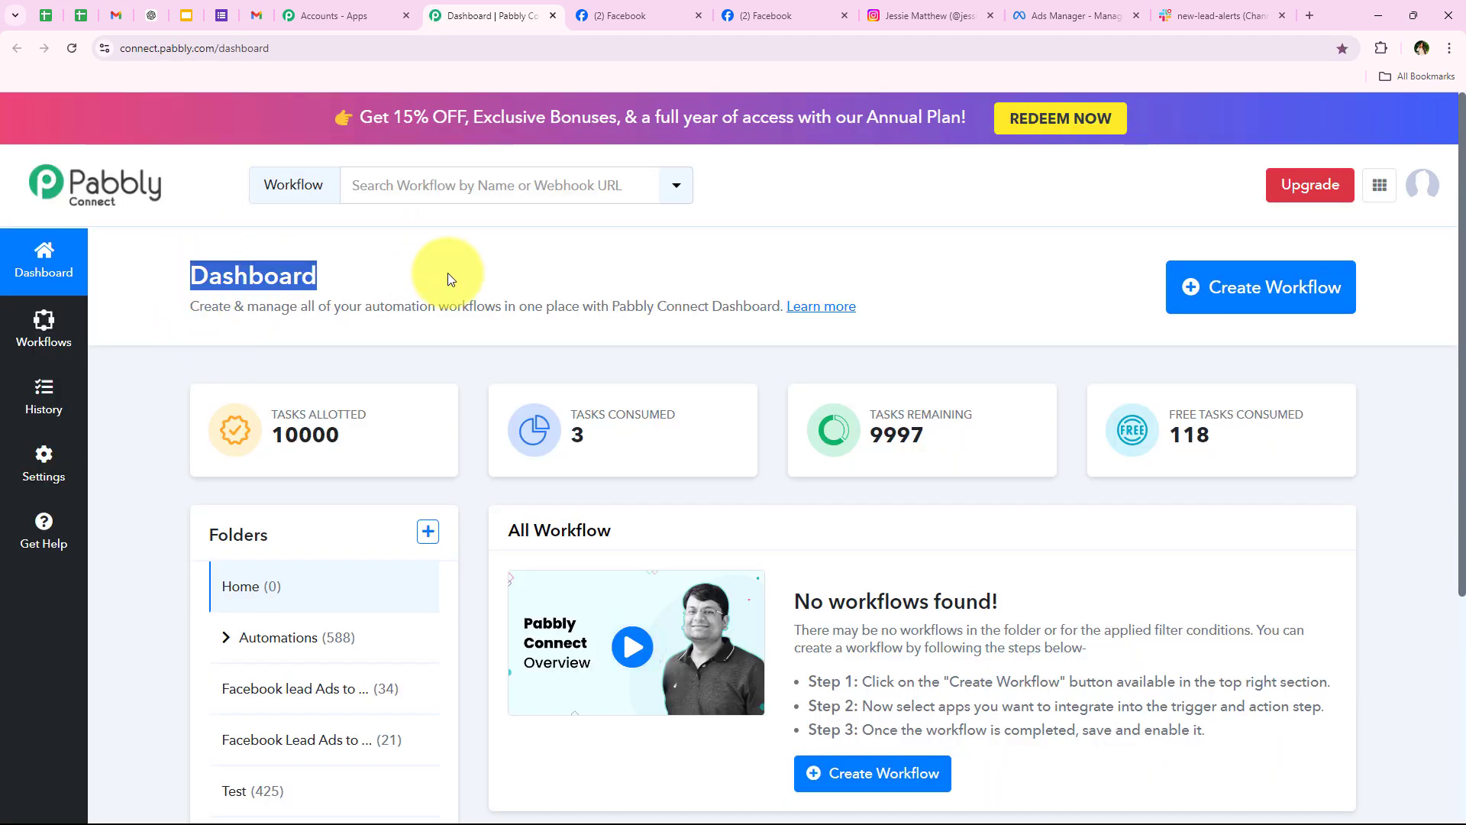
pyautogui.click(447, 273)
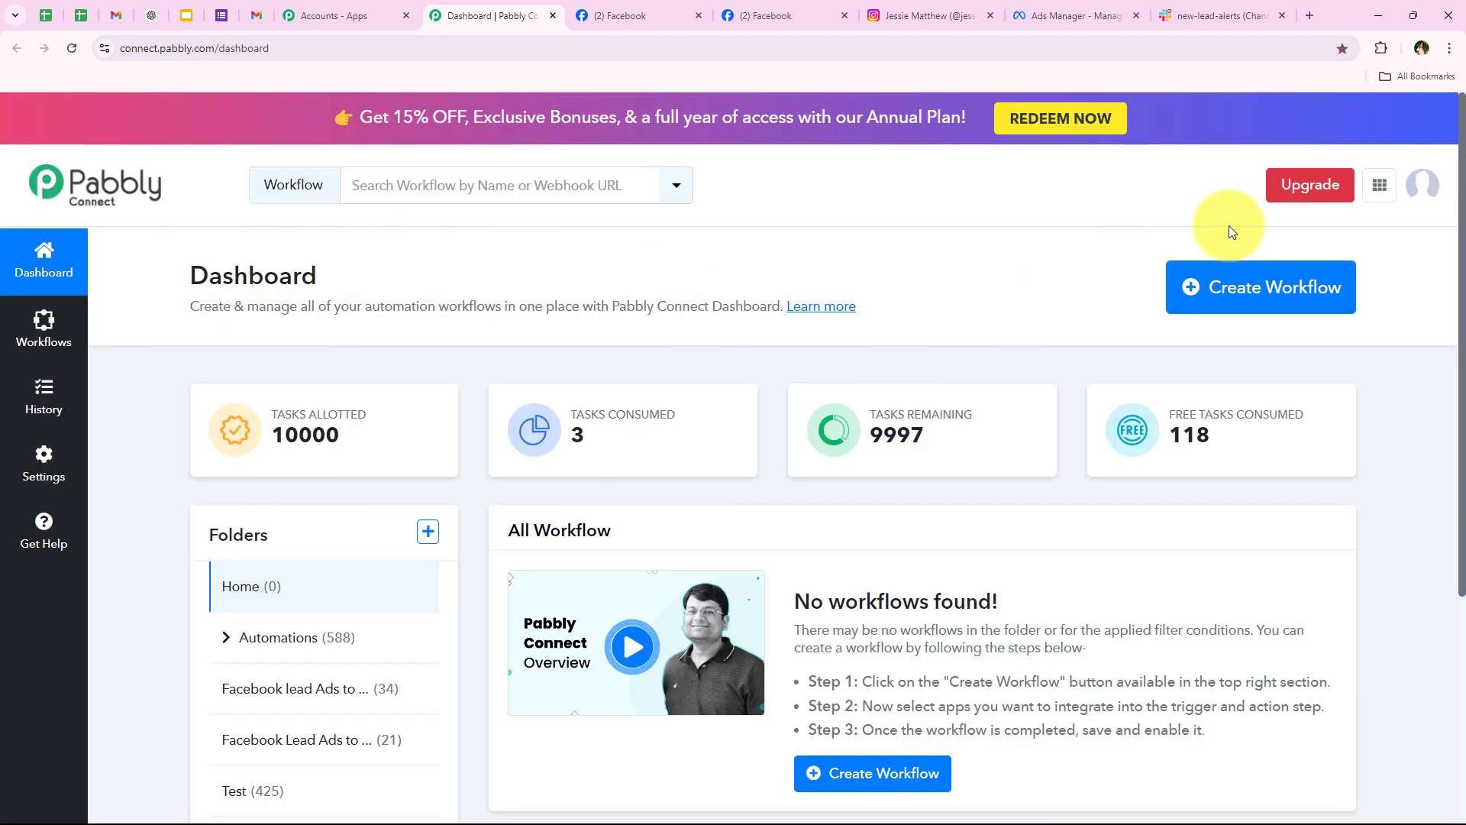
pyautogui.click(1244, 299)
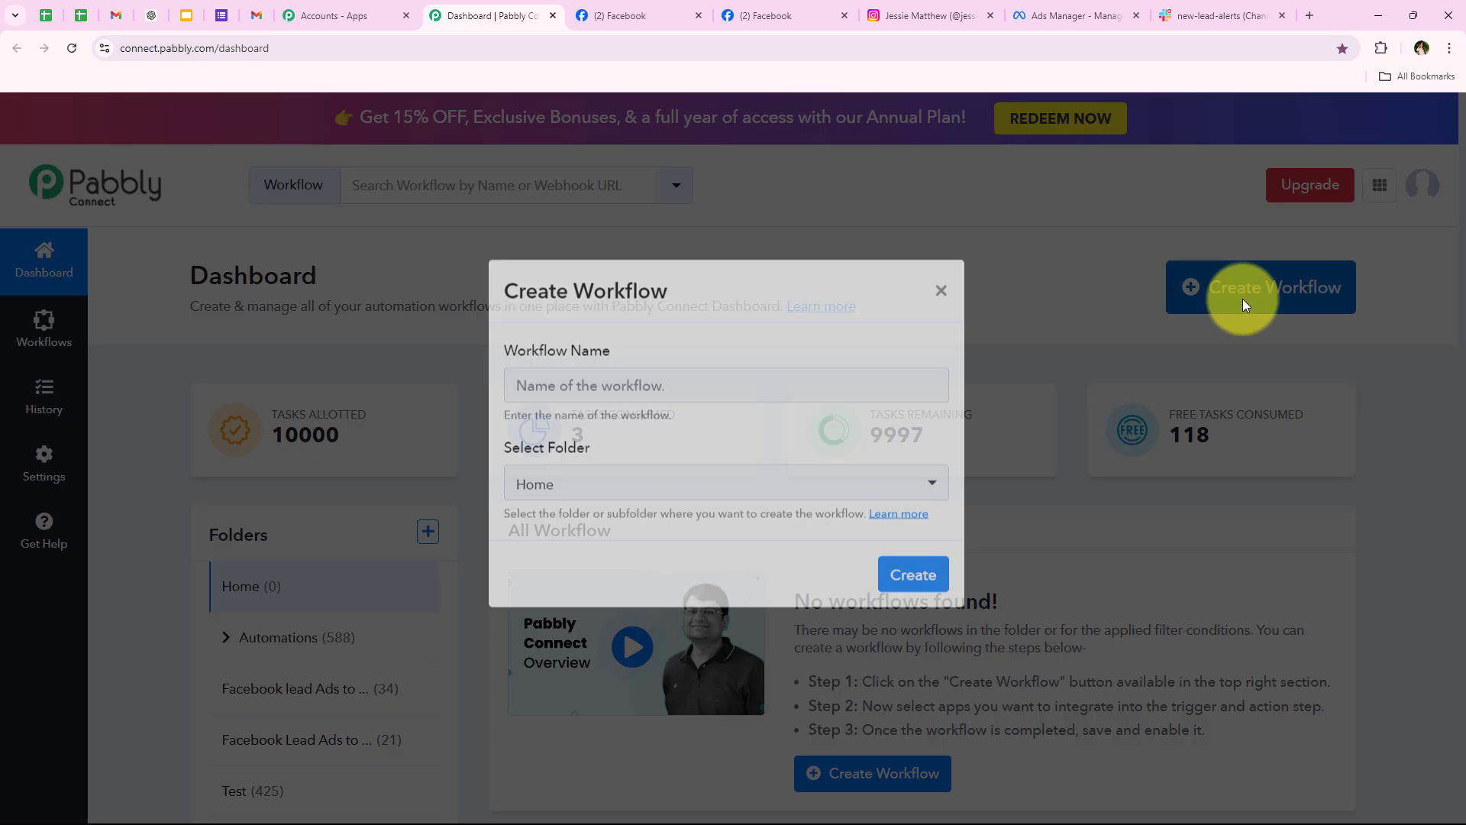
pyautogui.moveTo(507, 374); pyautogui.dragTo(657, 381)
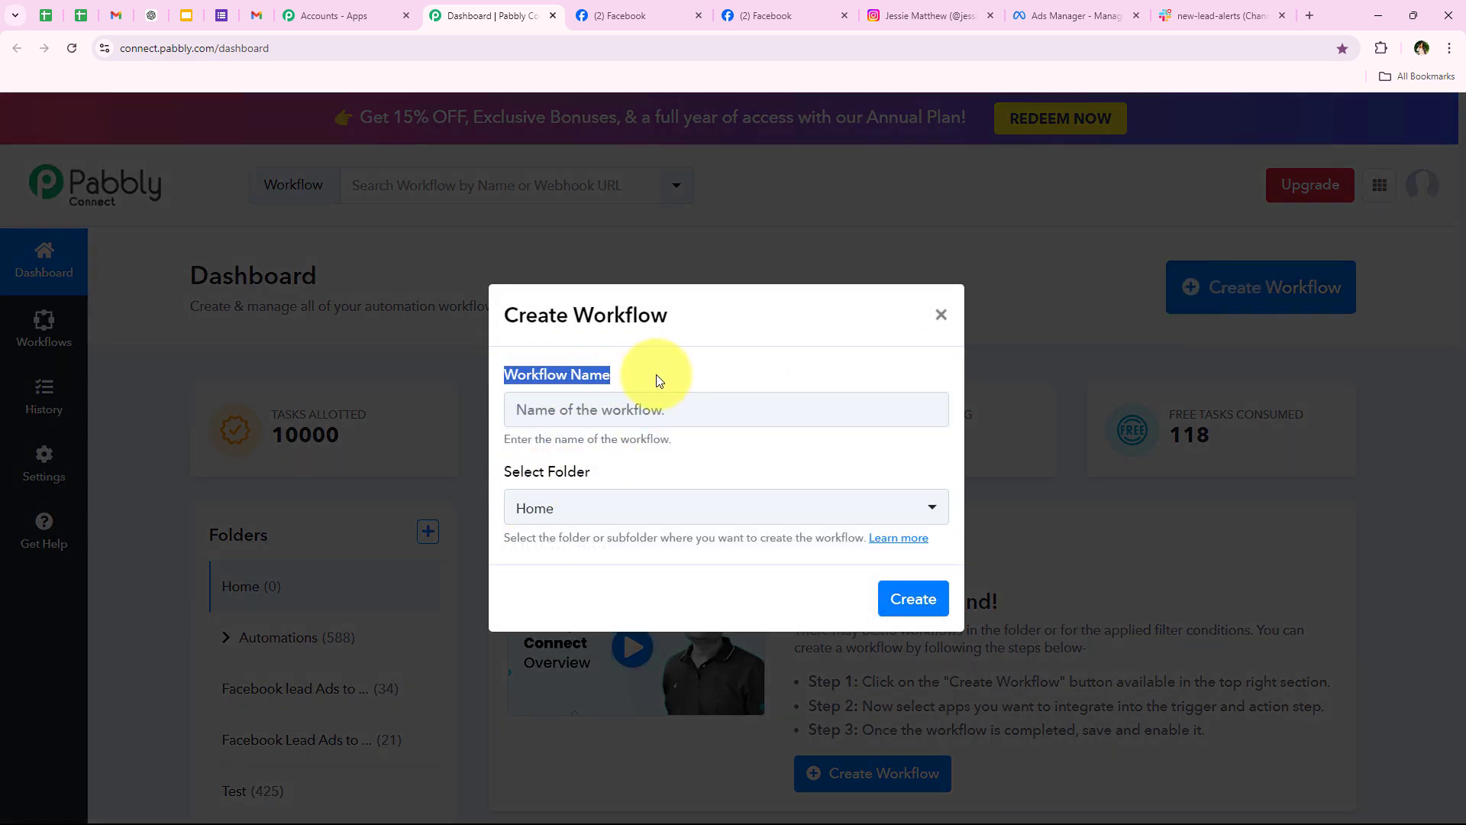
pyautogui.moveTo(502, 476); pyautogui.dragTo(736, 460)
pyautogui.click(740, 459)
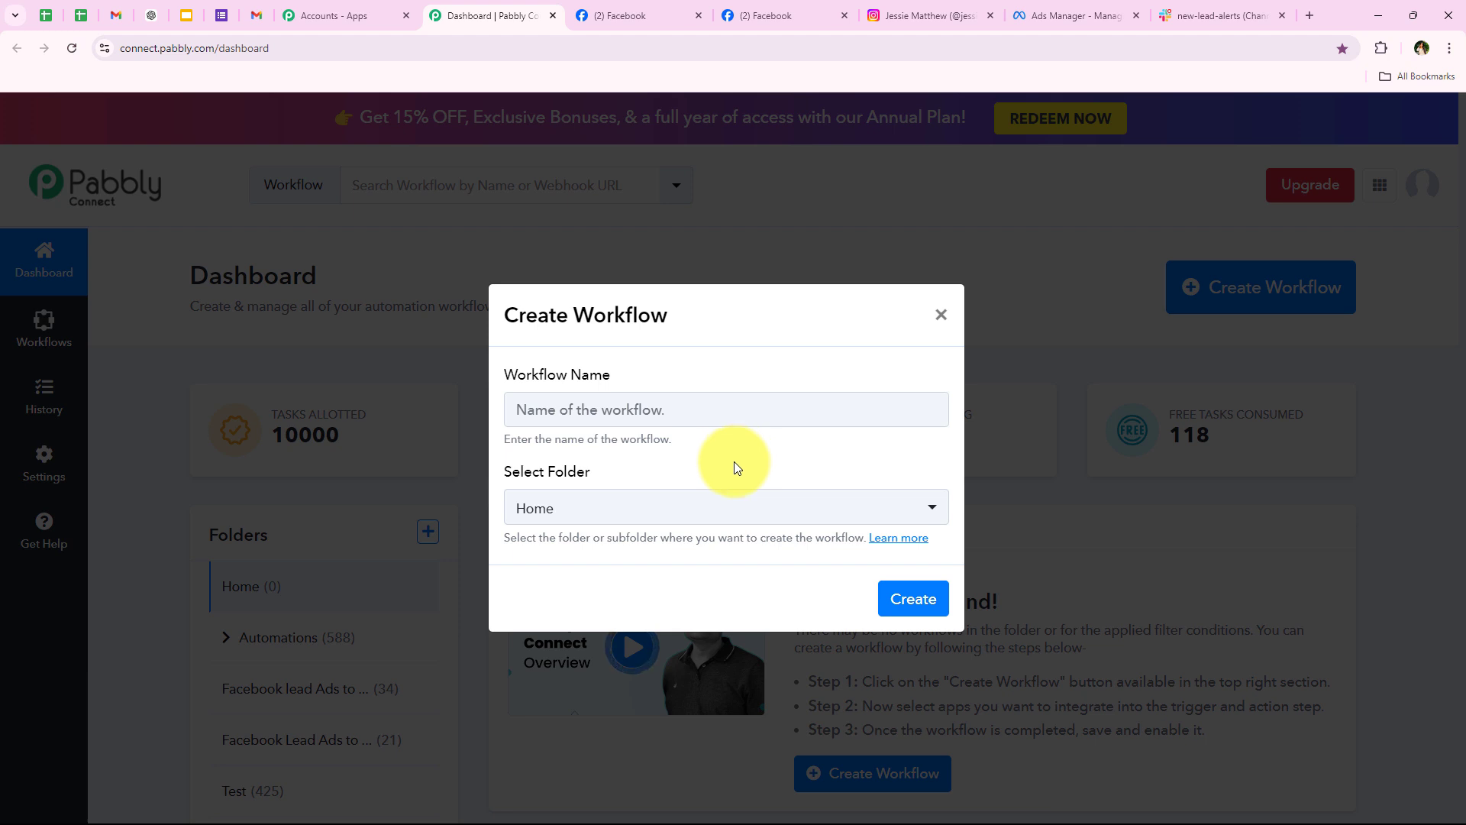
pyautogui.click(590, 518)
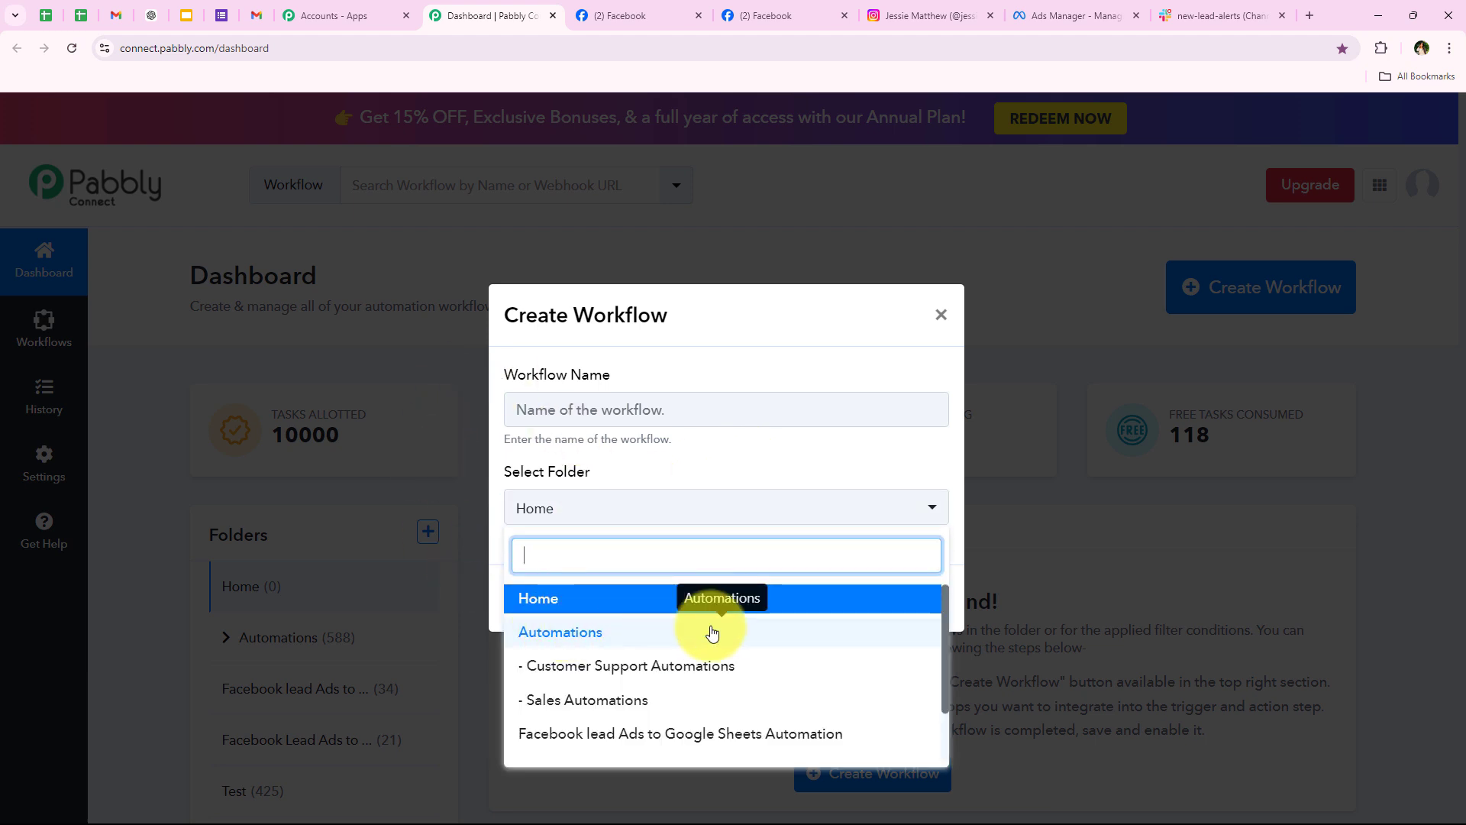
pyautogui.click(845, 634)
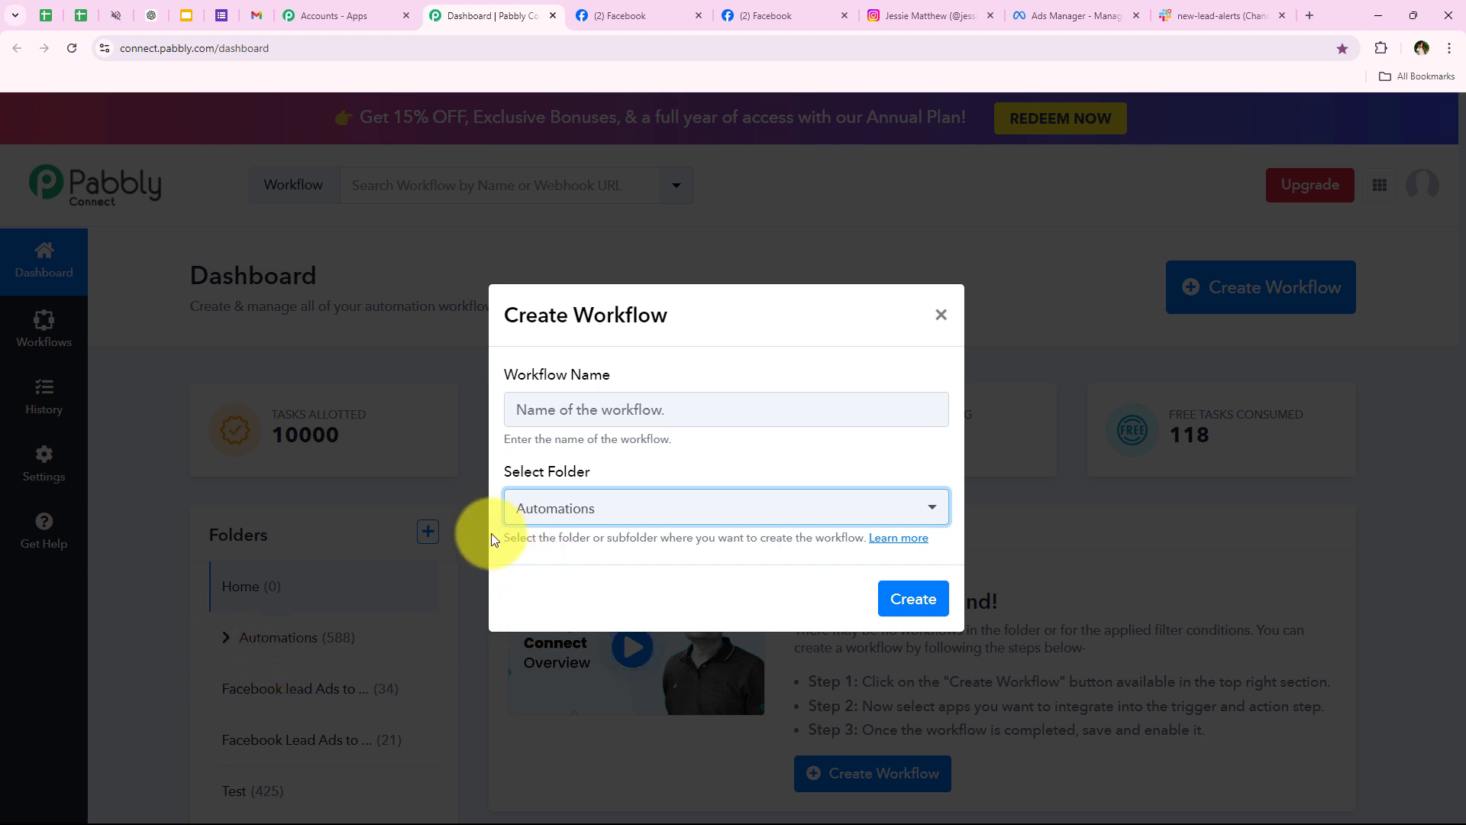
# Step: Paste the workflow name 'How to Notify Team on Slack for New Instagram Lead Ads Lead'
pyautogui.moveTo(493, 538); pyautogui.dragTo(905, 544)
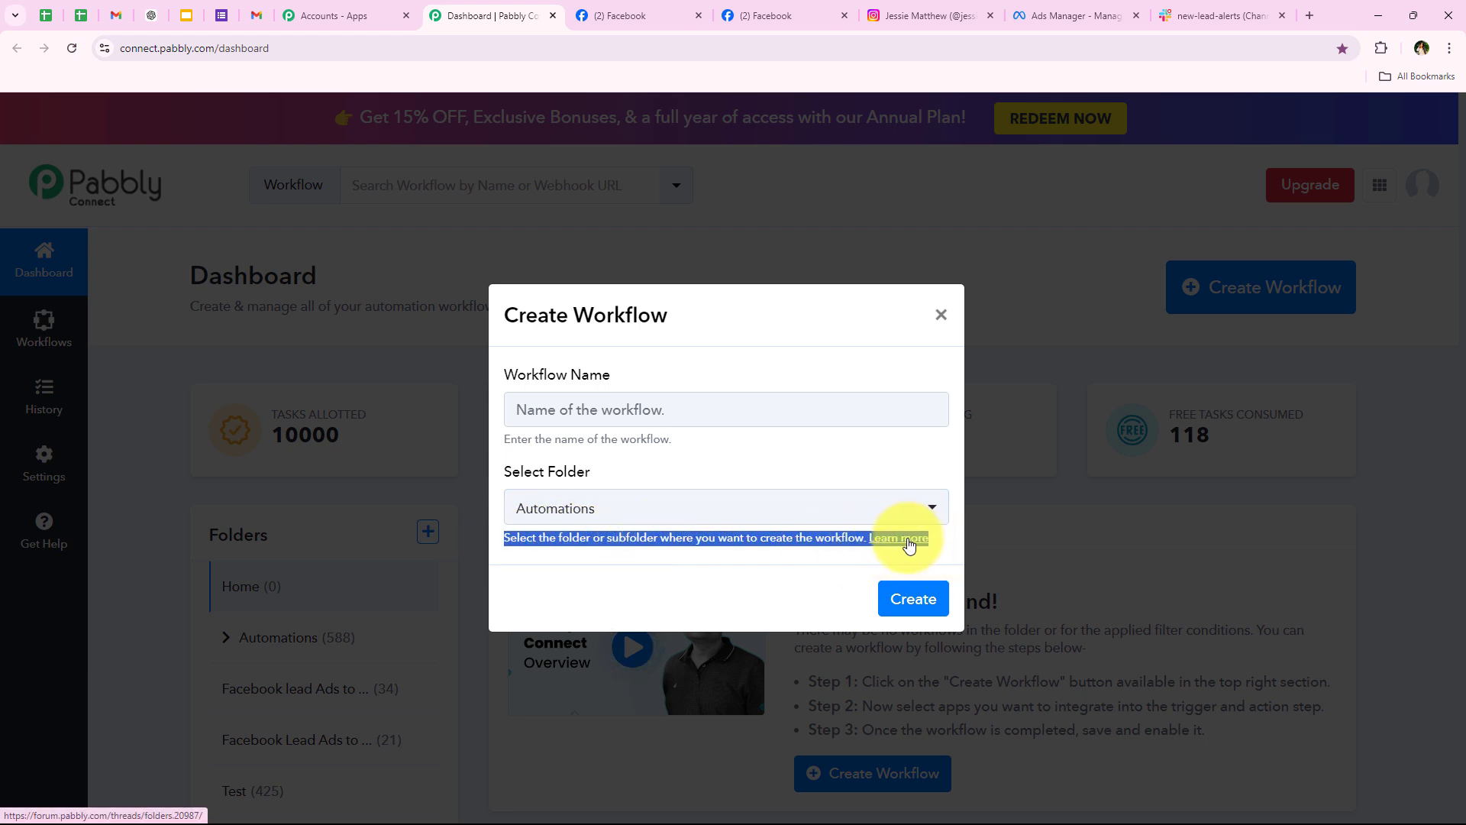
pyautogui.click(535, 370)
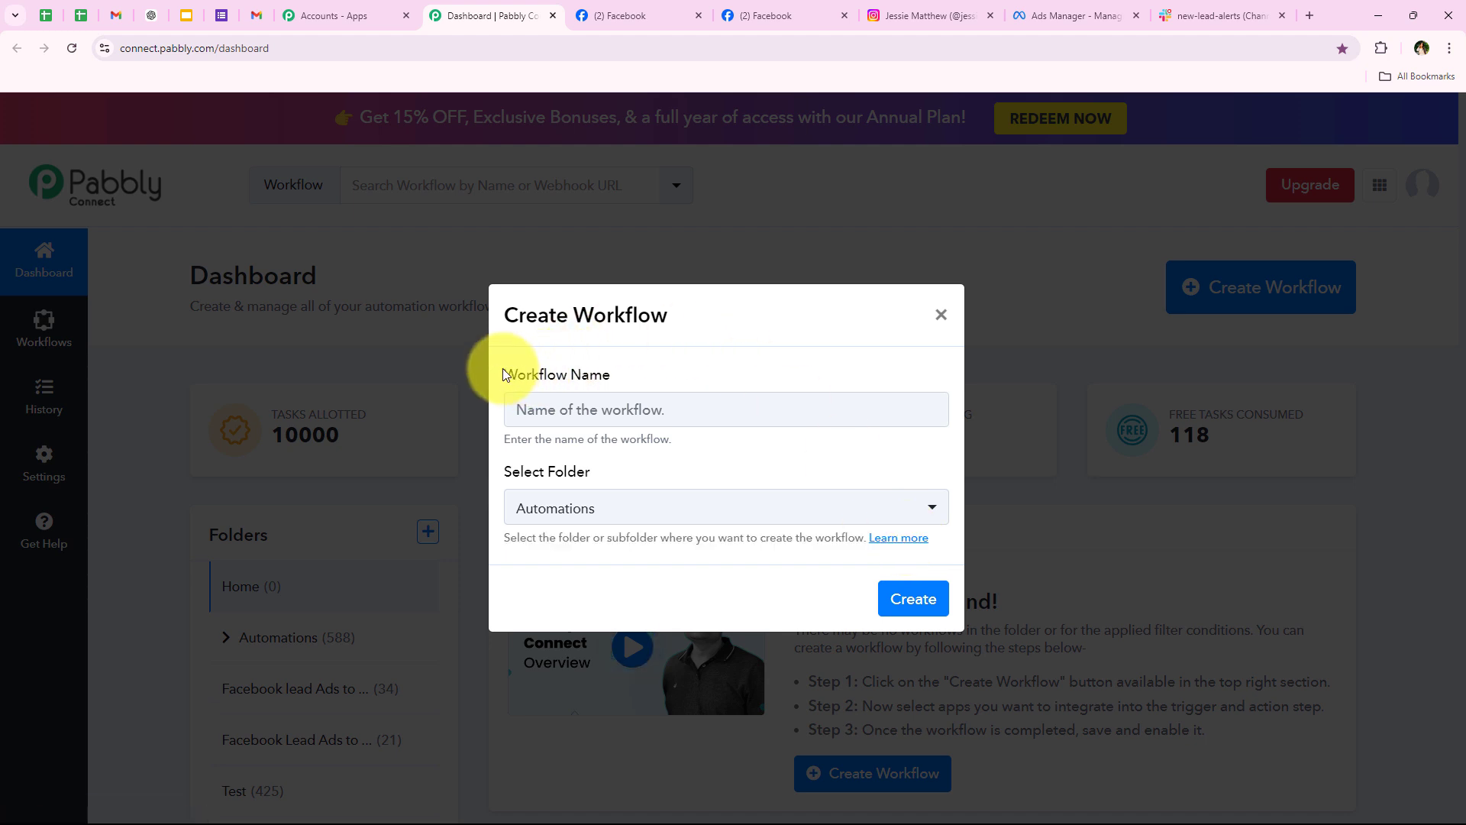
pyautogui.moveTo(503, 368); pyautogui.dragTo(620, 382)
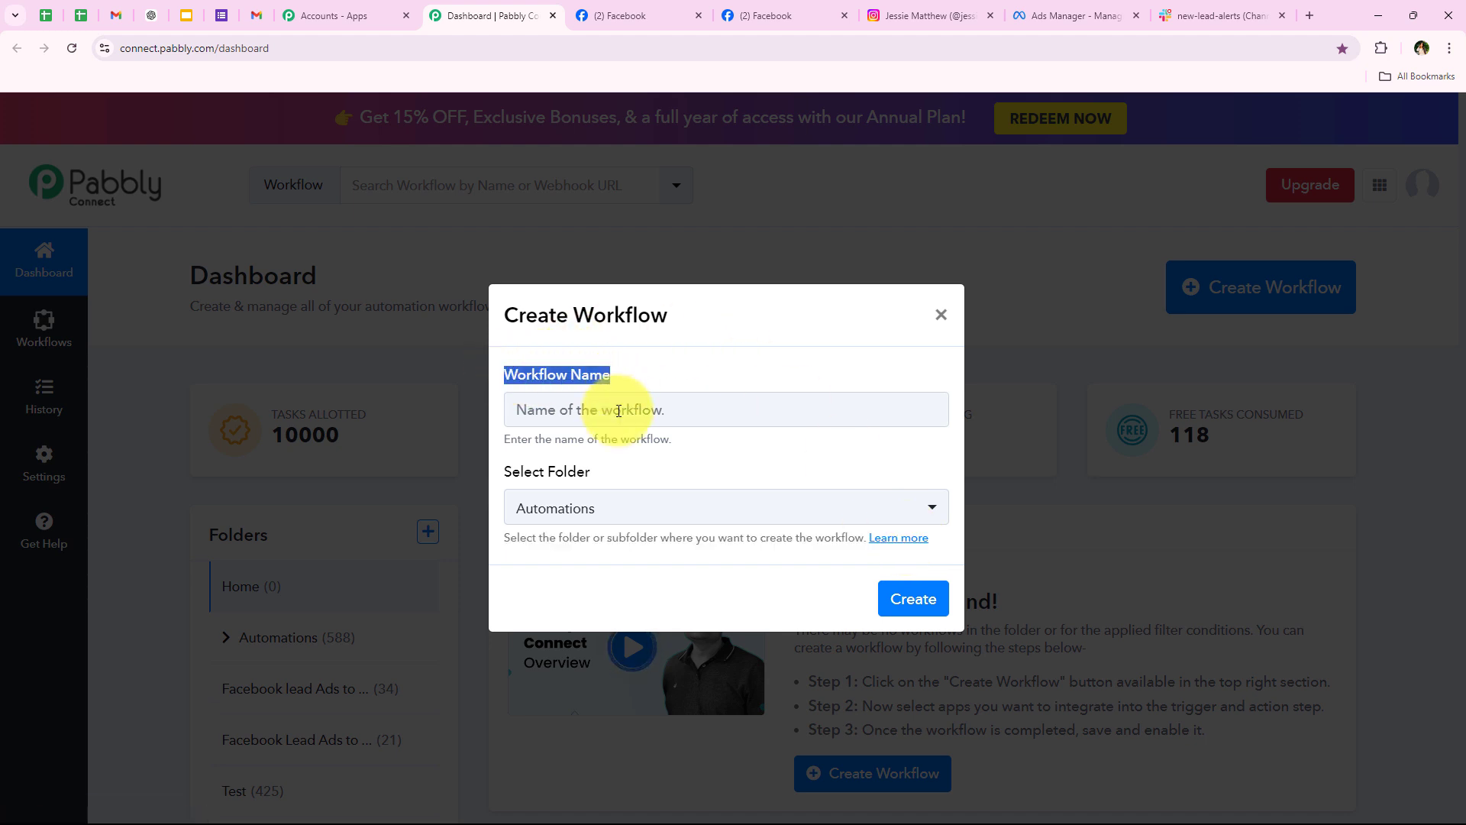
pyautogui.click(619, 411)
pyautogui.write('How to Notify Team on Slack for New Instagram Lead Ads Lead')
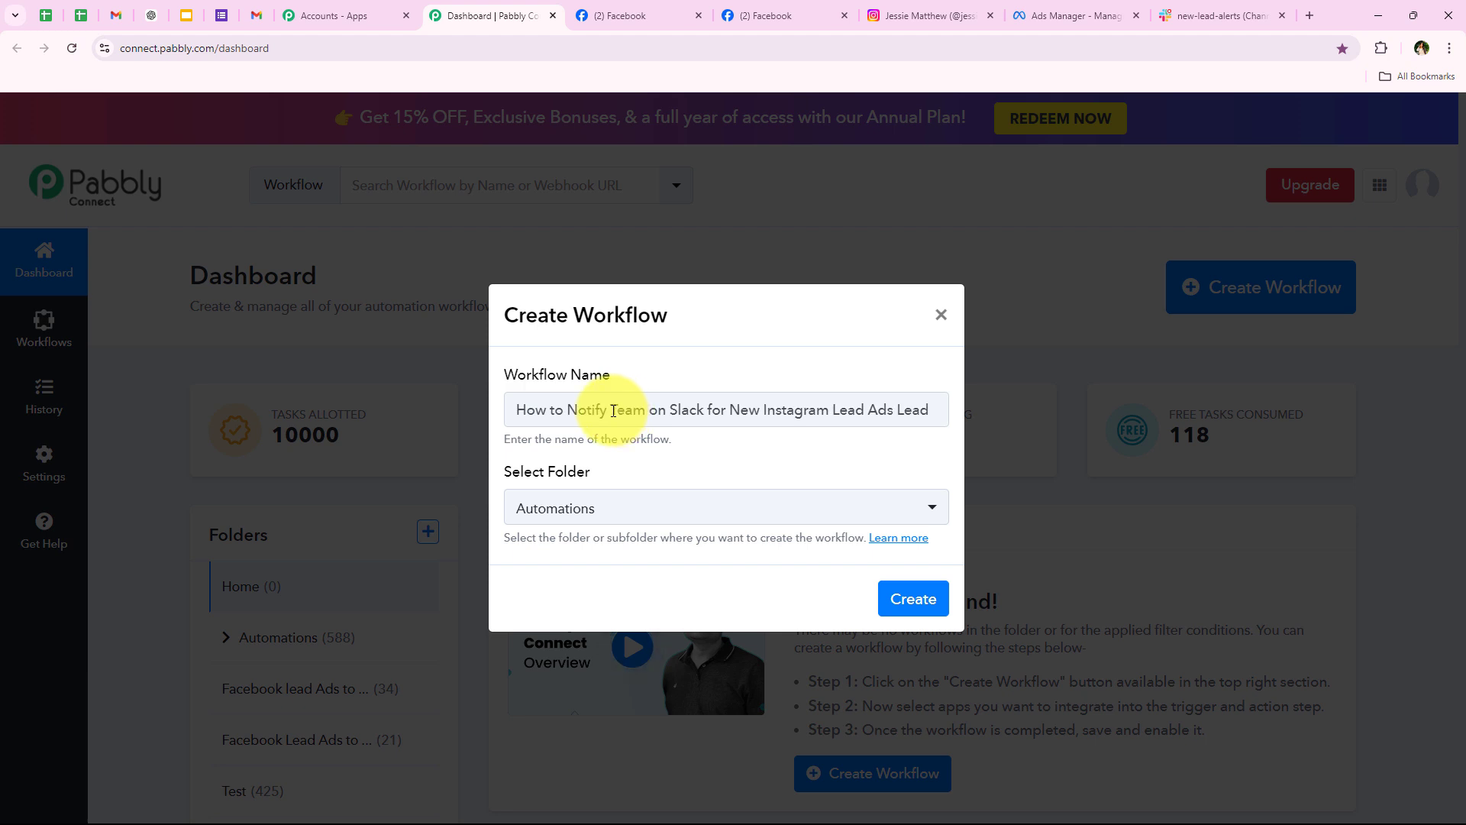
pyautogui.moveTo(704, 412); pyautogui.dragTo(963, 429)
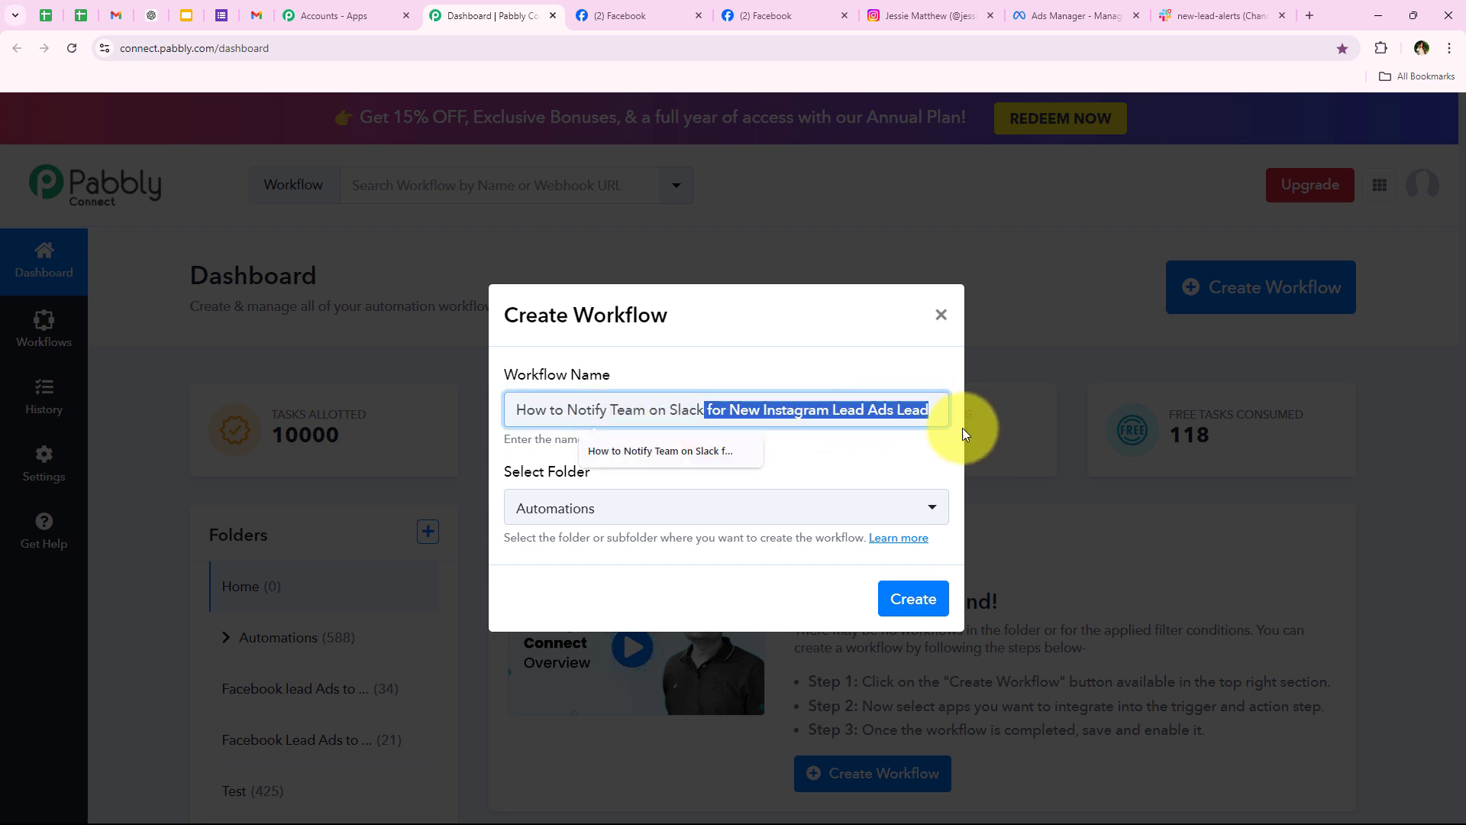
pyautogui.click(880, 461)
# Step: Create the workflow and pick Instagram Lead Ads as the trigger app
pyautogui.click(909, 599)
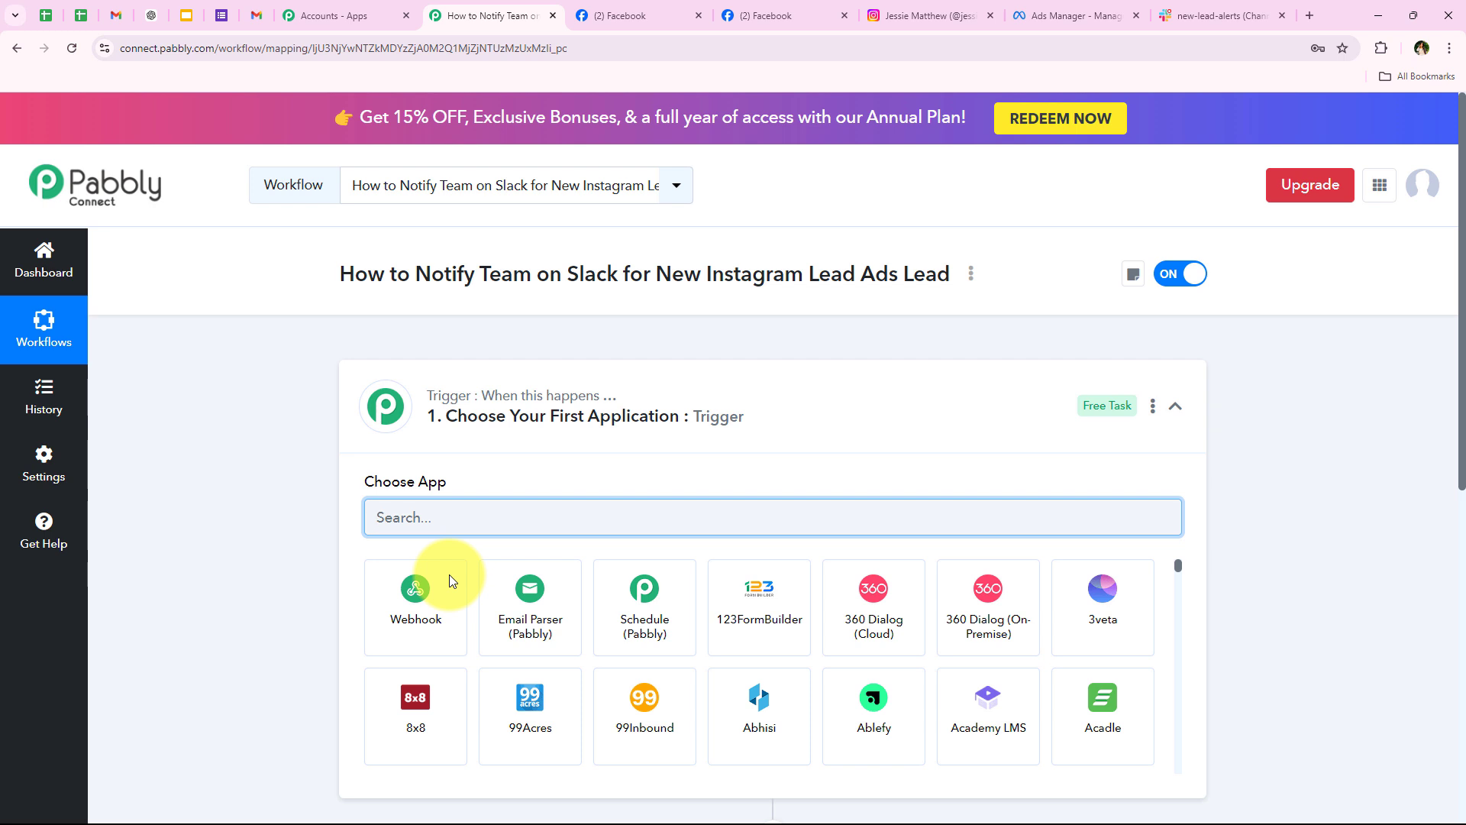
pyautogui.click(505, 417)
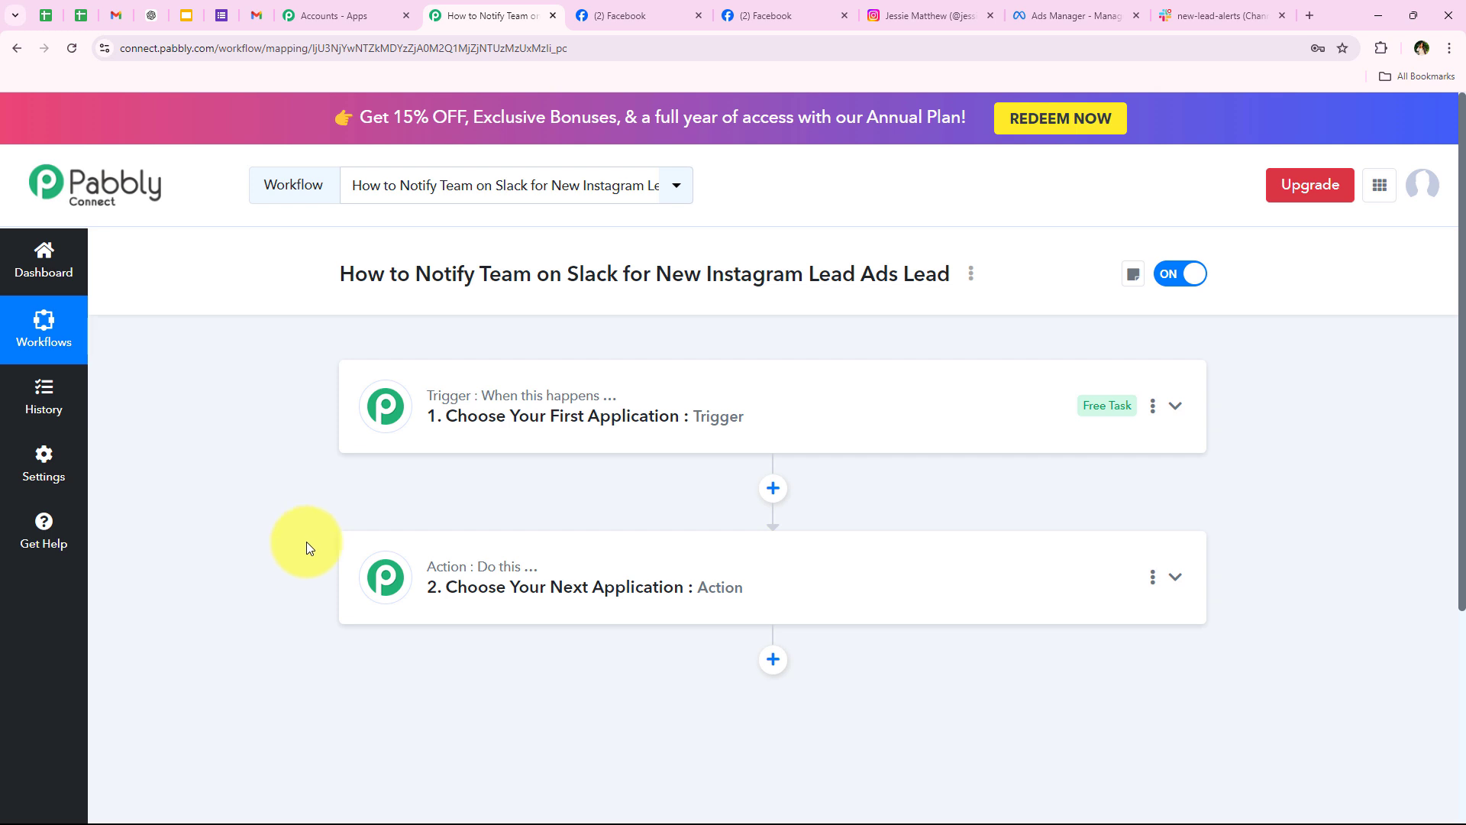
pyautogui.click(491, 400)
pyautogui.click(398, 524)
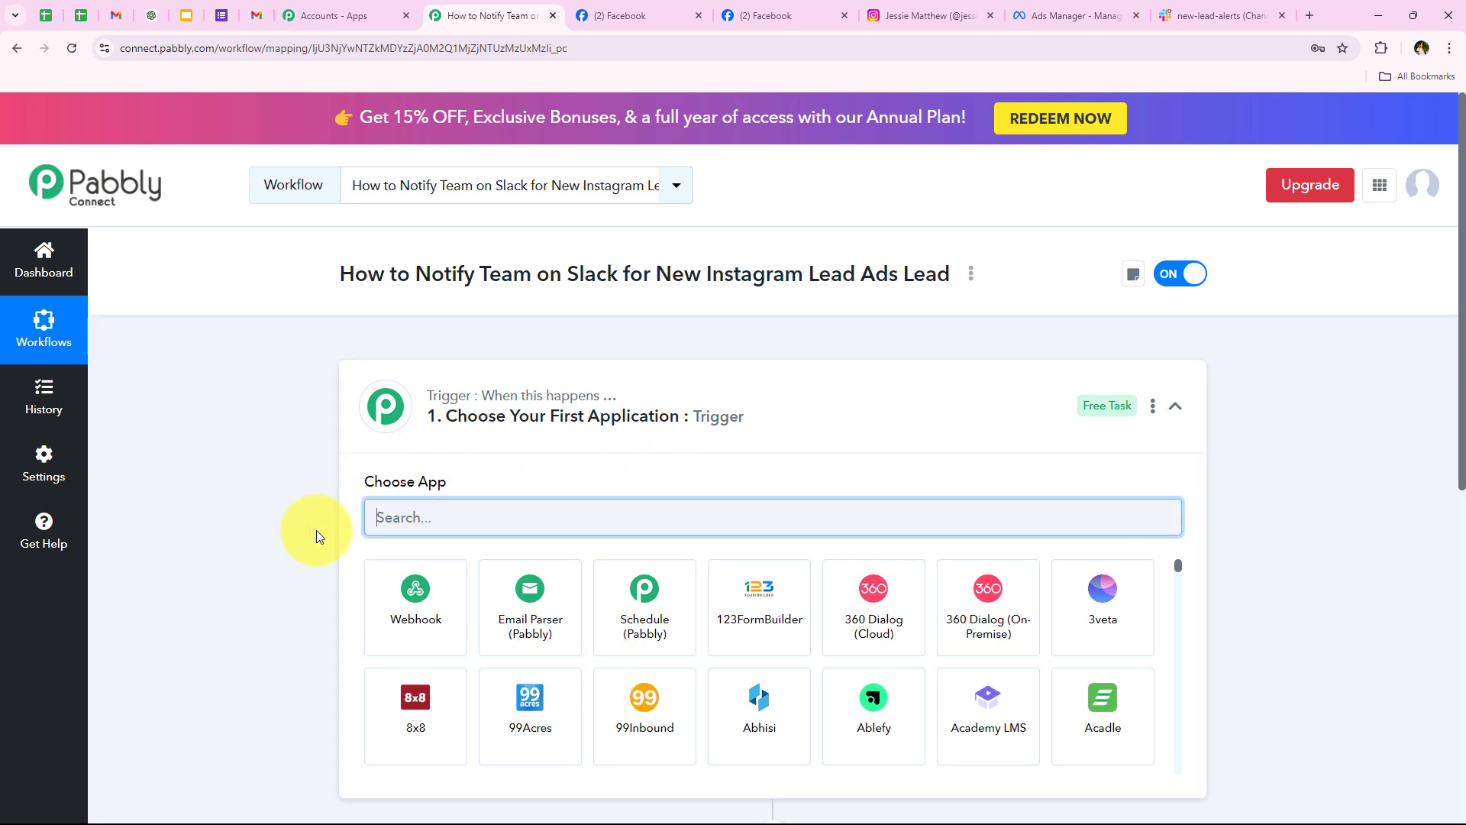
pyautogui.write('Ins')
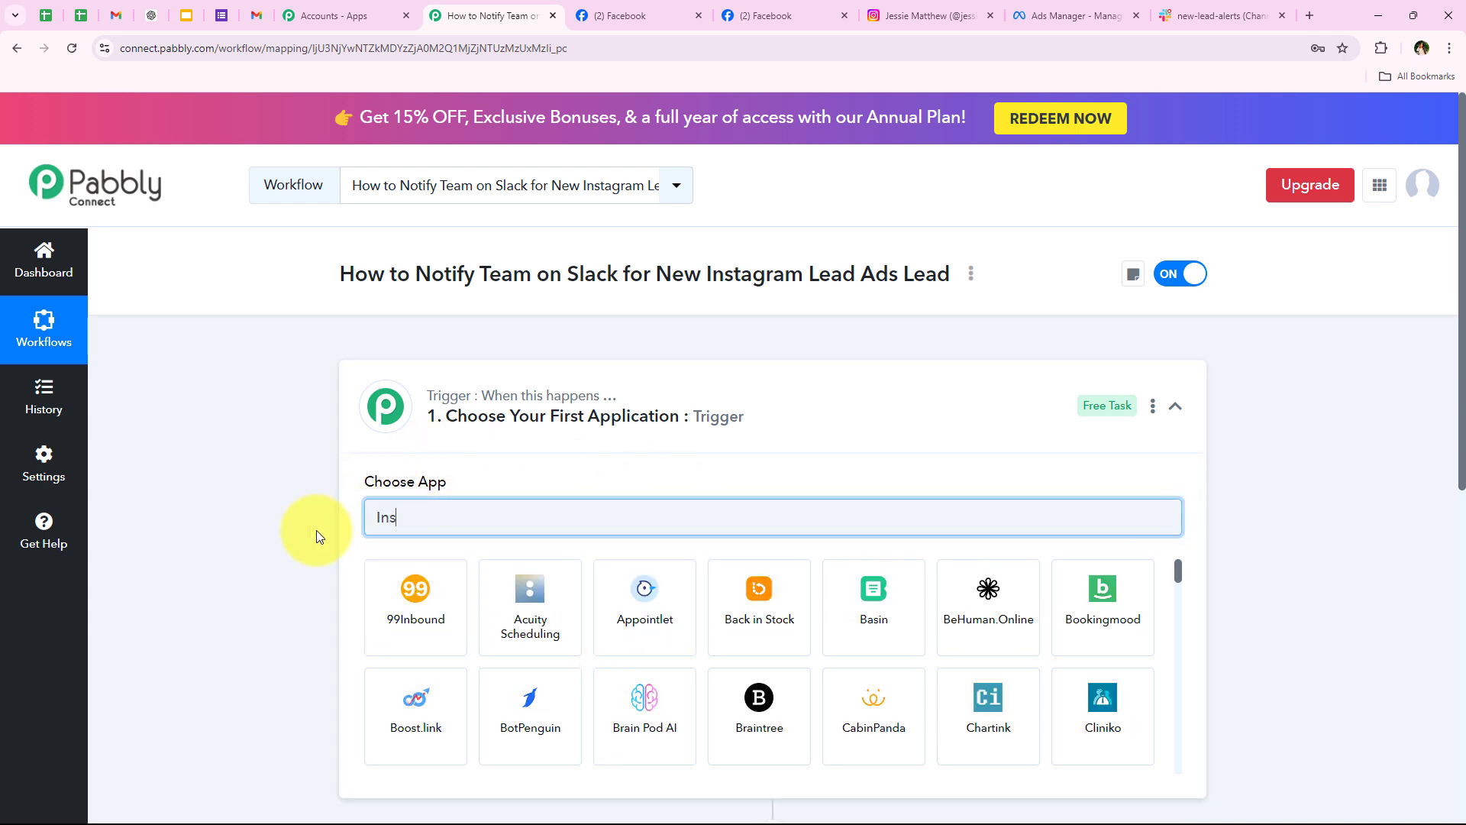
pyautogui.write('tagra')
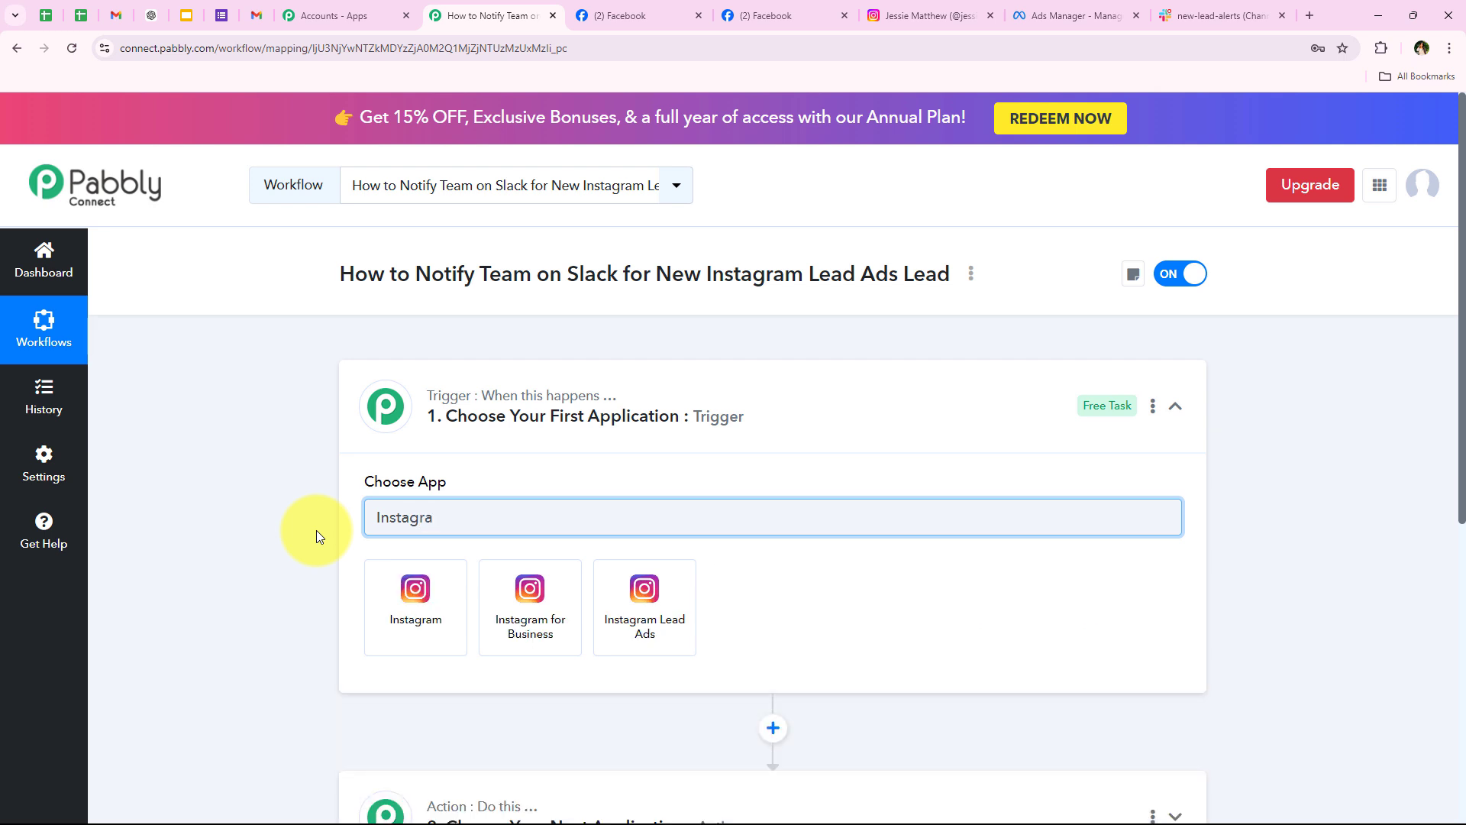
pyautogui.write('m ')
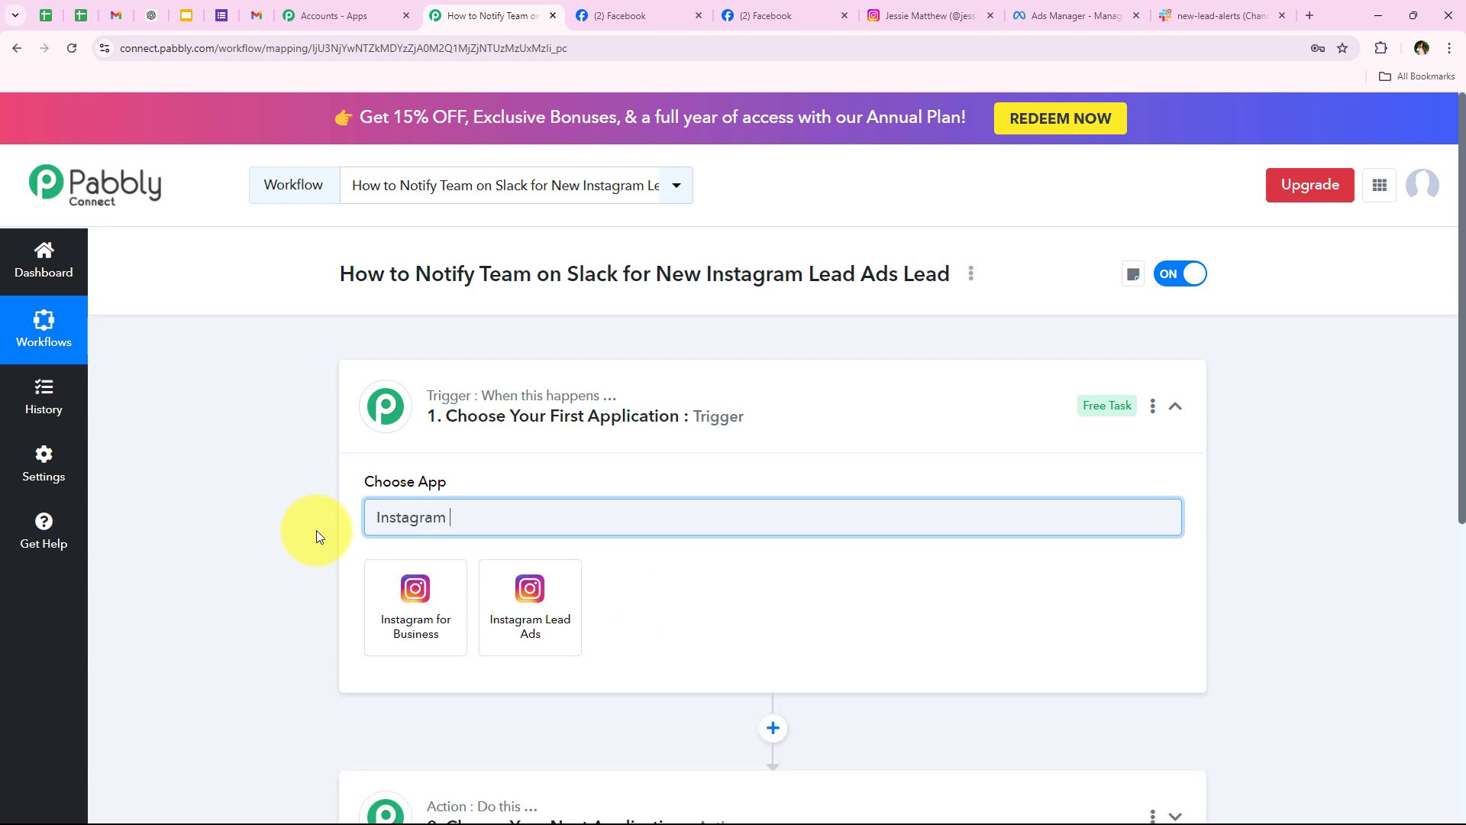
pyautogui.write('lead')
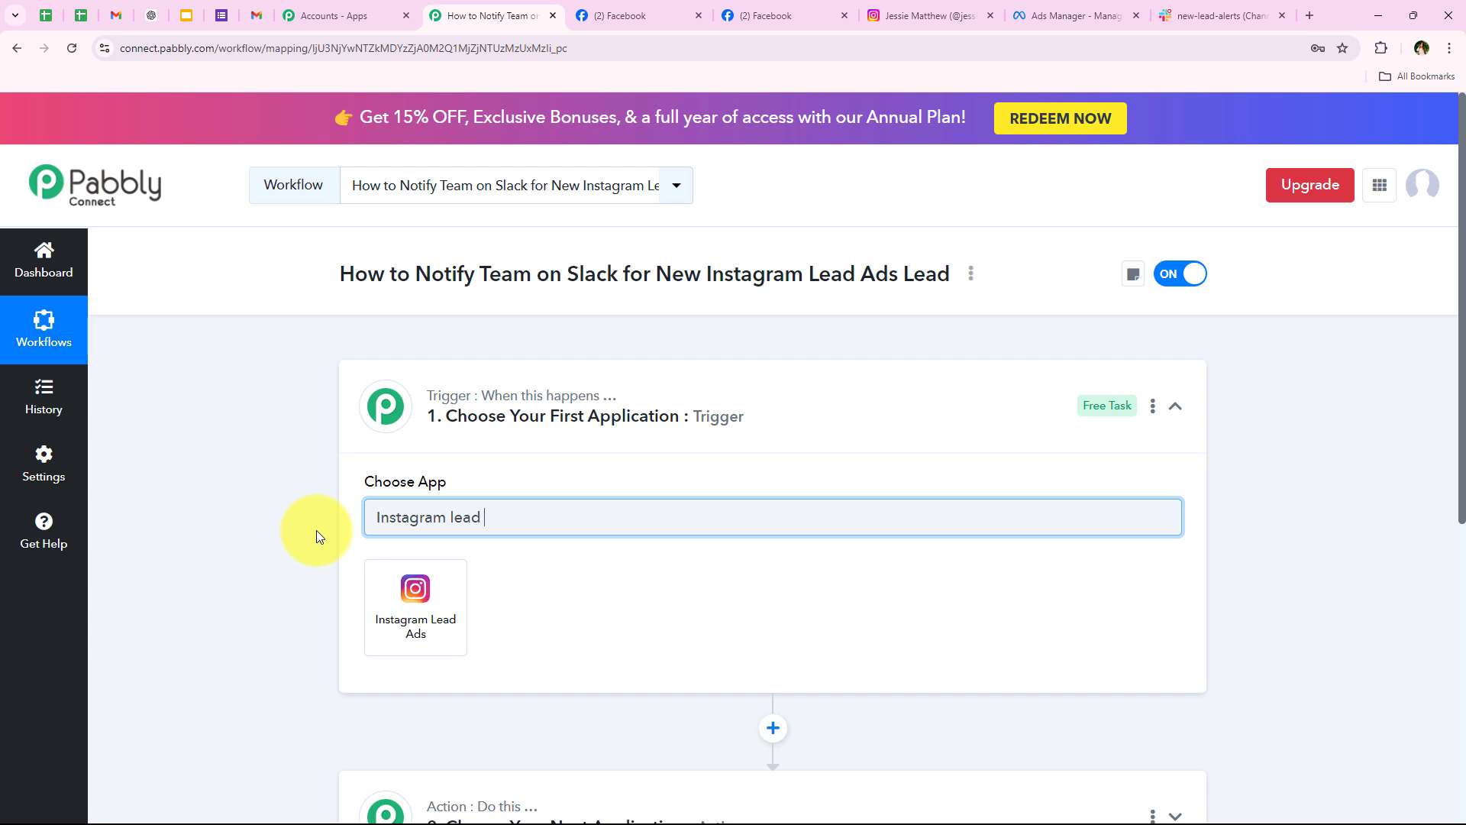
pyautogui.write(' Ads')
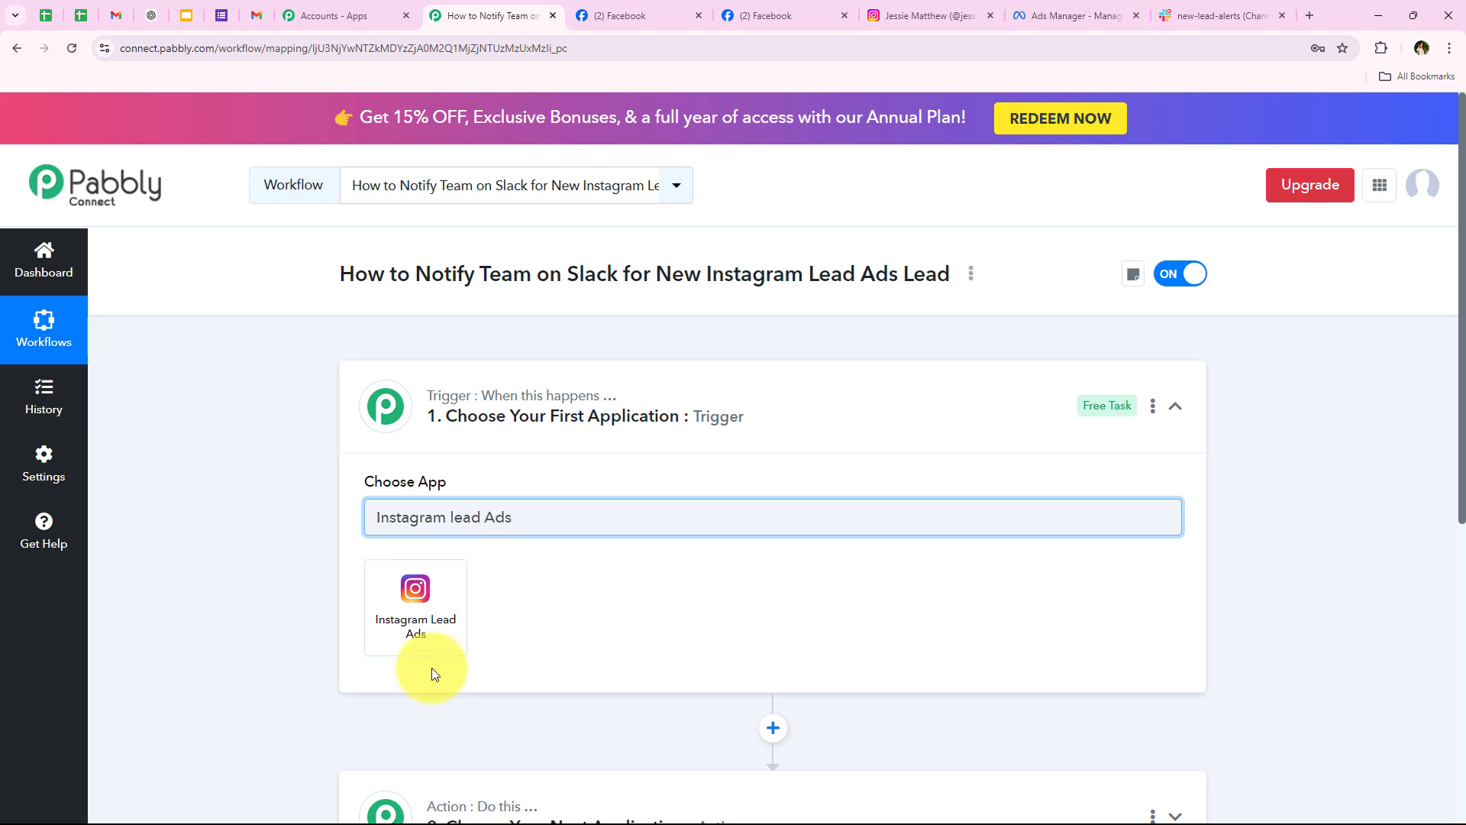
pyautogui.click(458, 600)
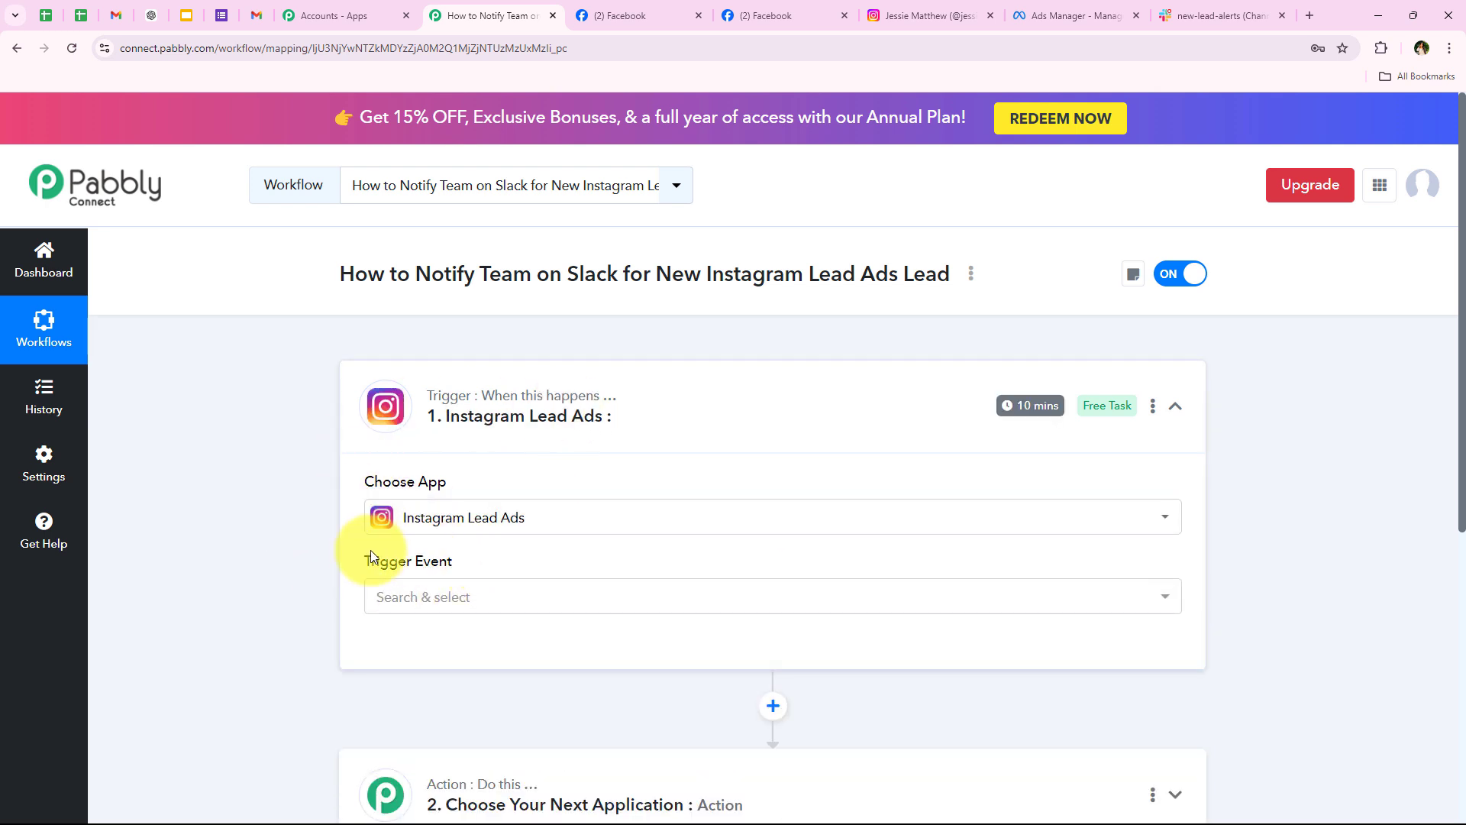
# Step: Set the trigger event to New Lead (Instant)
pyautogui.moveTo(365, 563); pyautogui.dragTo(468, 579)
pyautogui.click(370, 608)
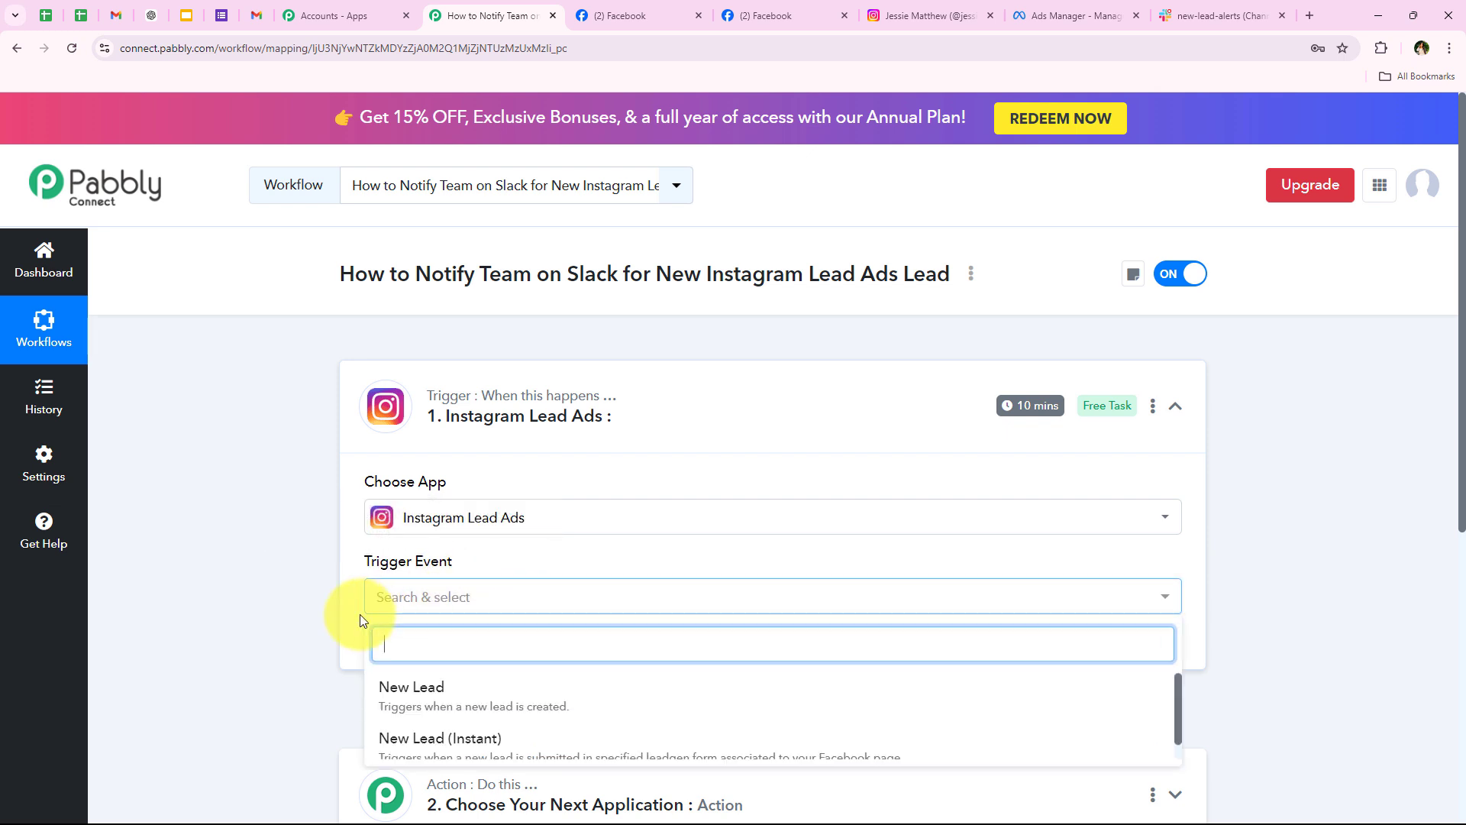
pyautogui.scroll(-1, 337, 622)
pyautogui.click(468, 679)
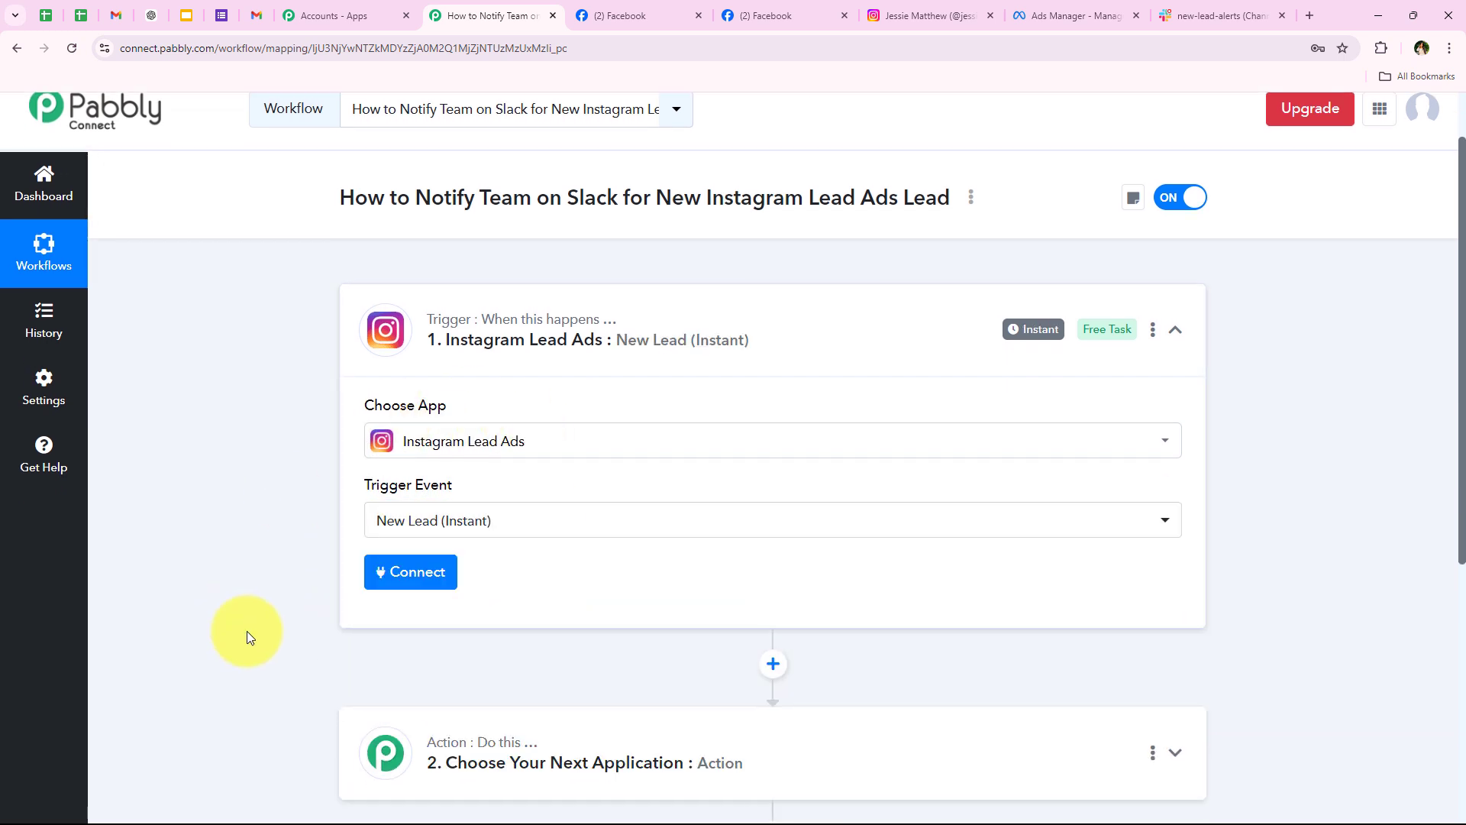
# Step: Add a new Instagram Lead Ads connection, authorize it through Facebook, and save Instagram Lead Ads #29
pyautogui.click(403, 570)
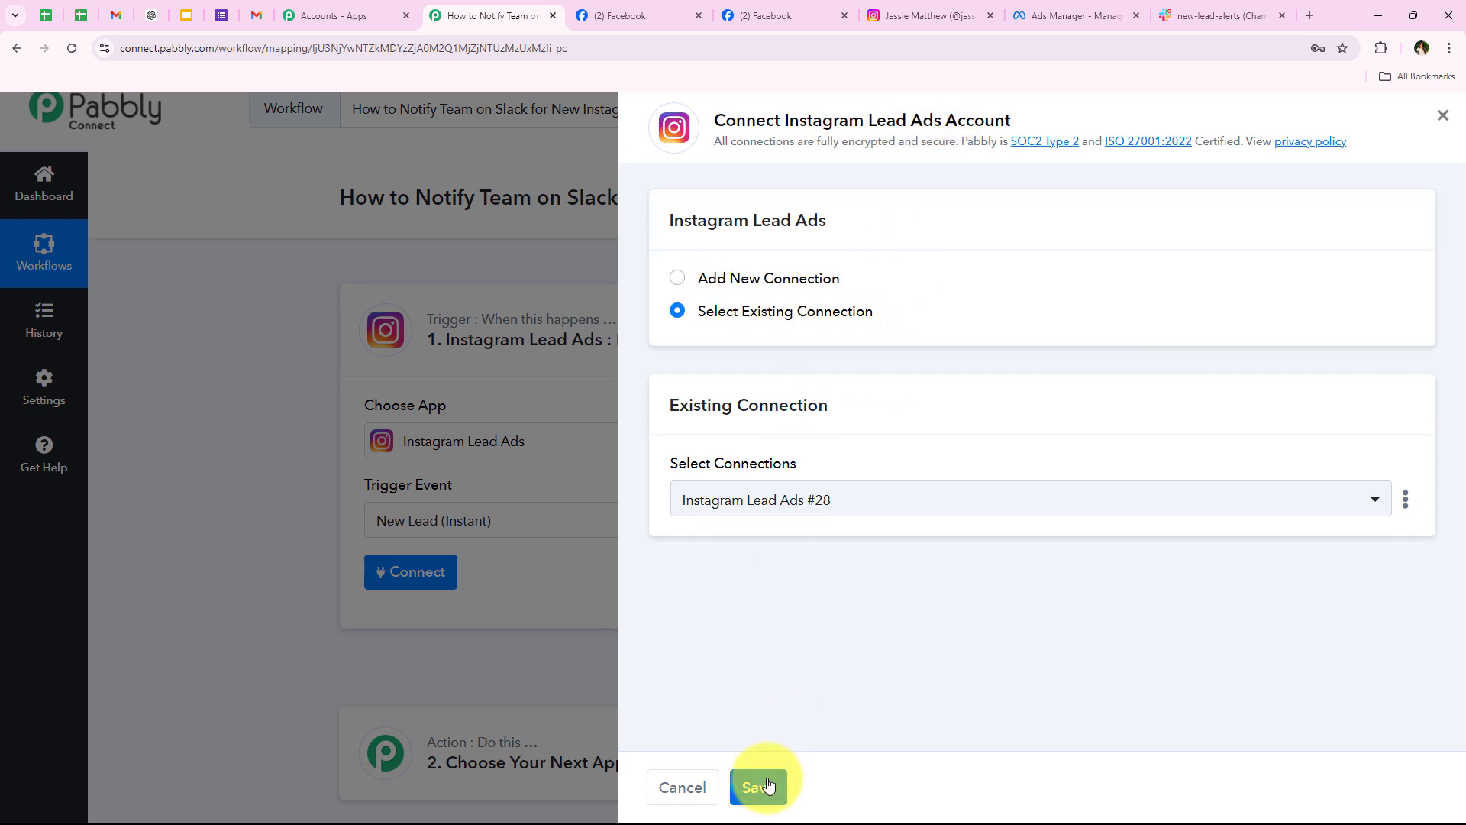
pyautogui.click(747, 284)
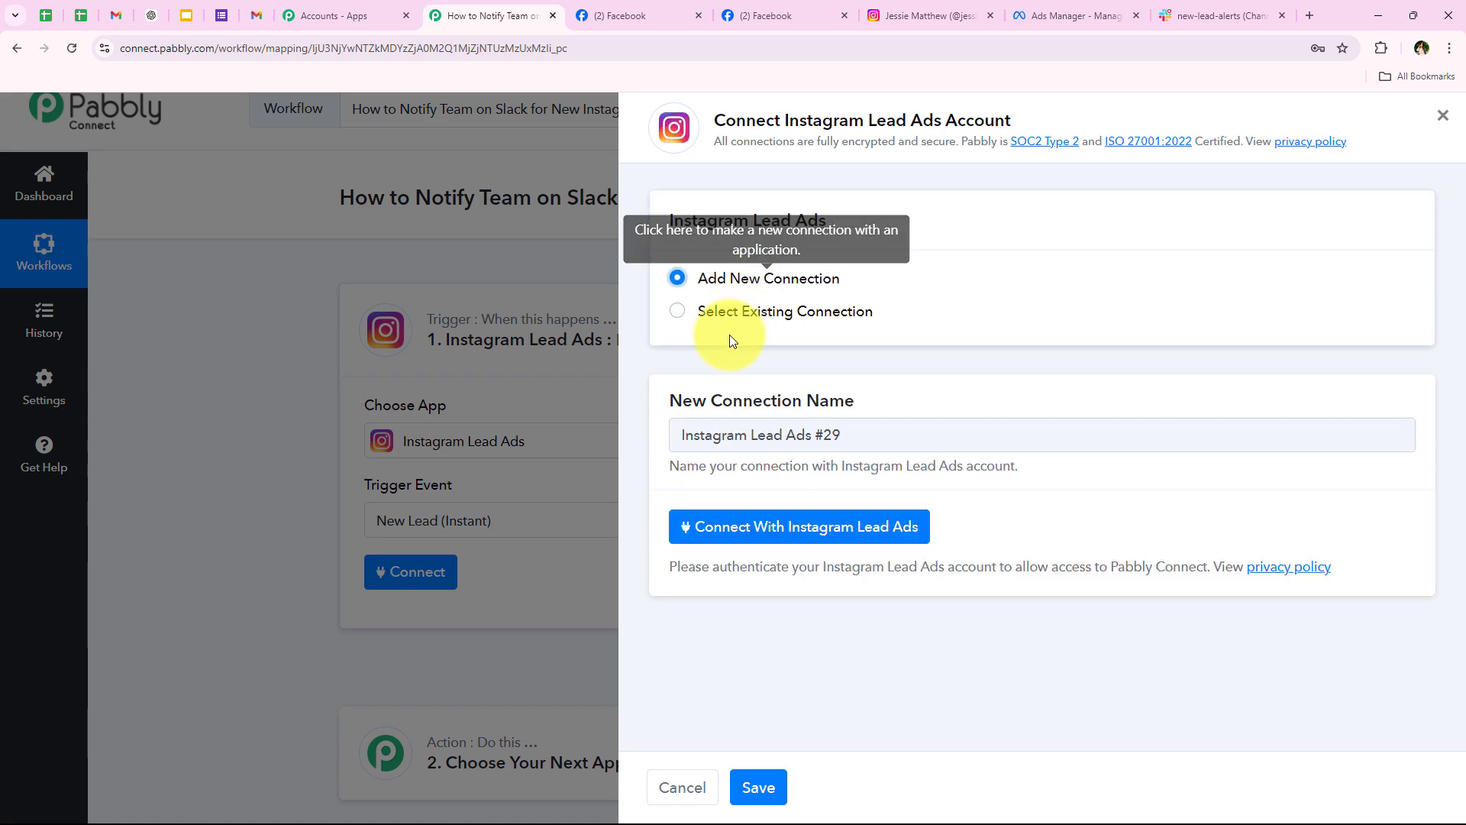
pyautogui.click(744, 527)
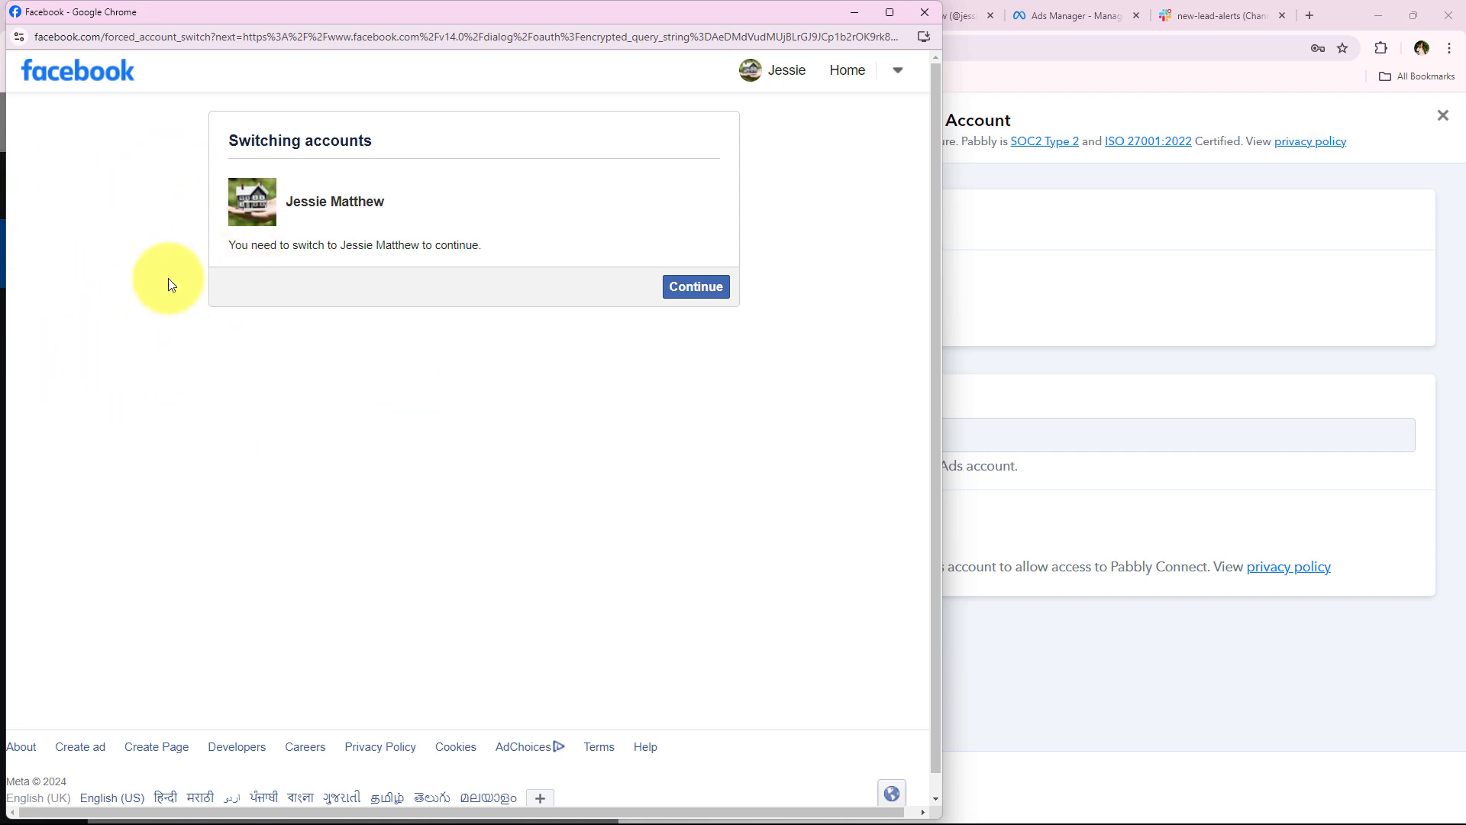
pyautogui.click(718, 294)
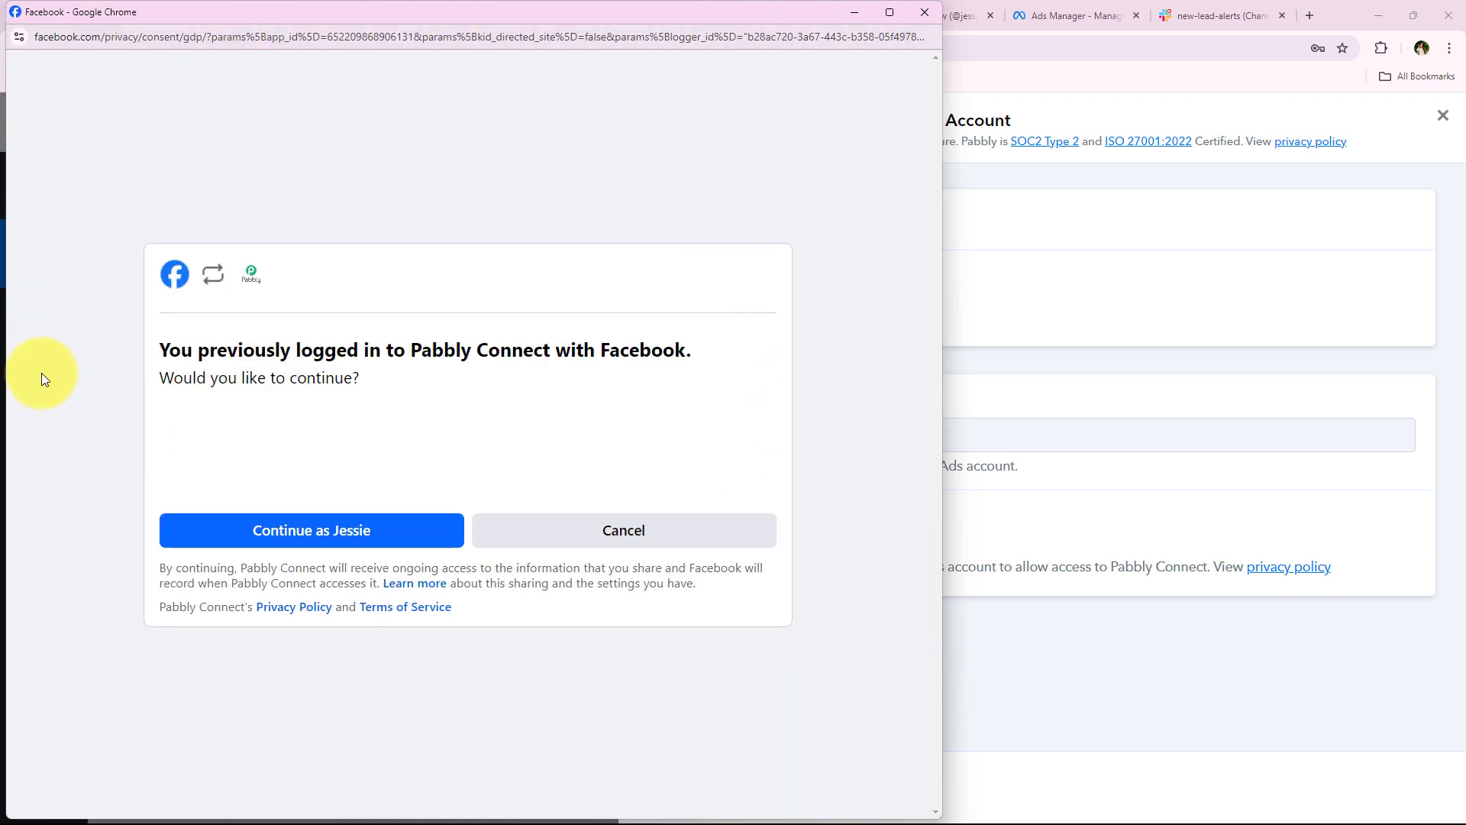
pyautogui.click(276, 535)
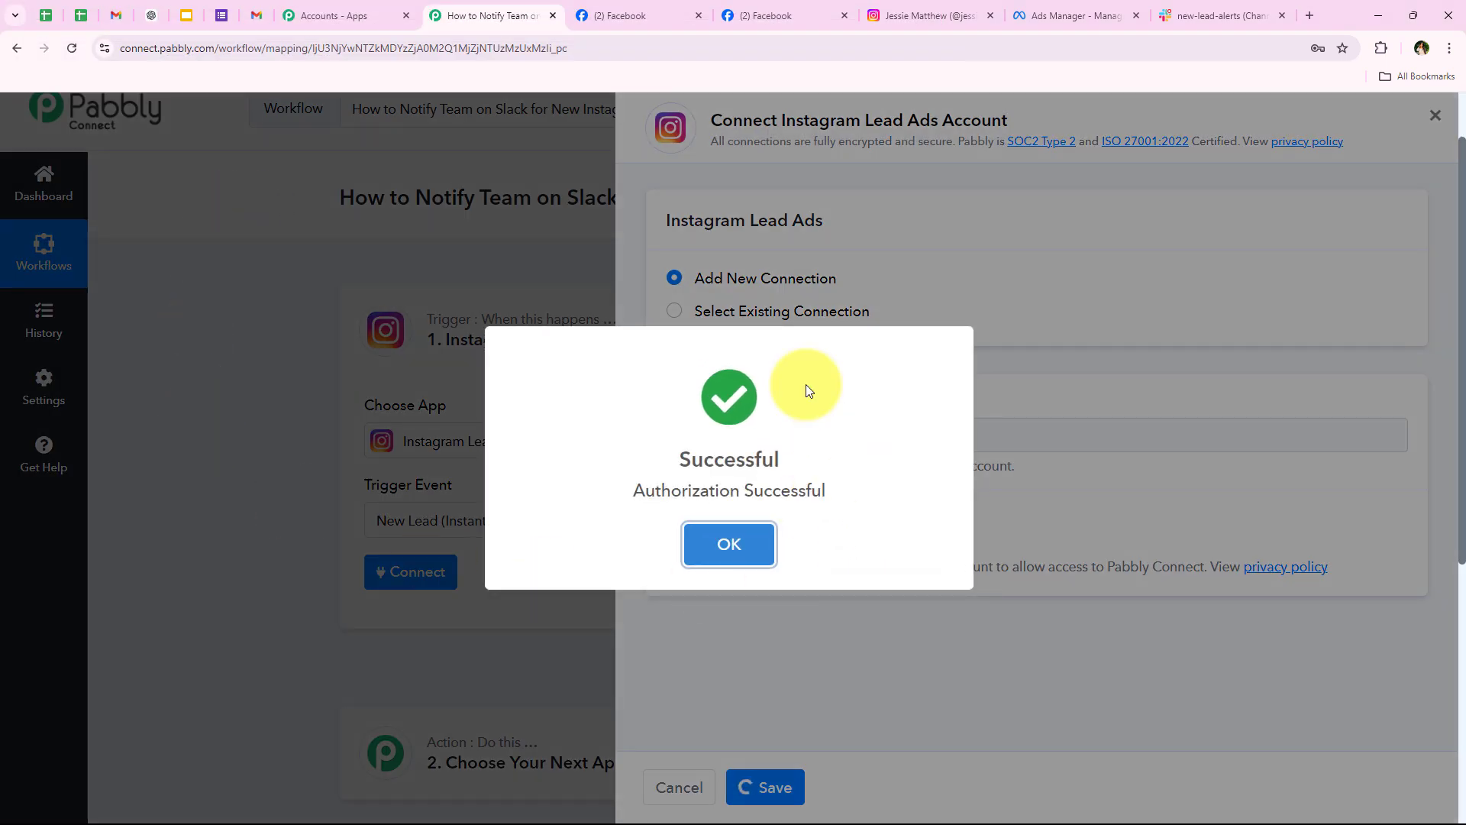
pyautogui.click(728, 541)
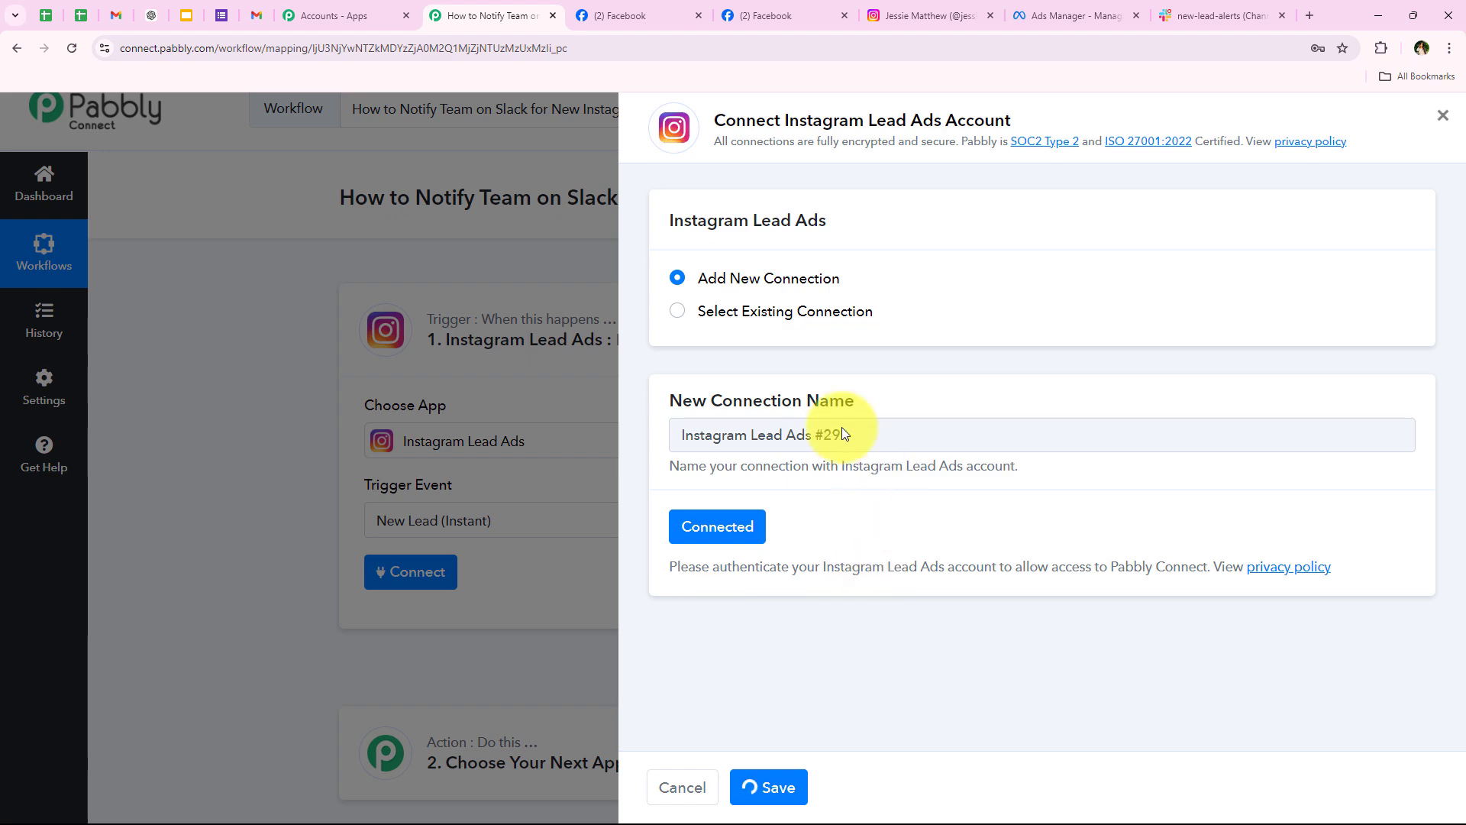
# Step: Select the Sports and Fitness Training Centre Facebook page for the trigger
pyautogui.scroll(-1, 249, 523)
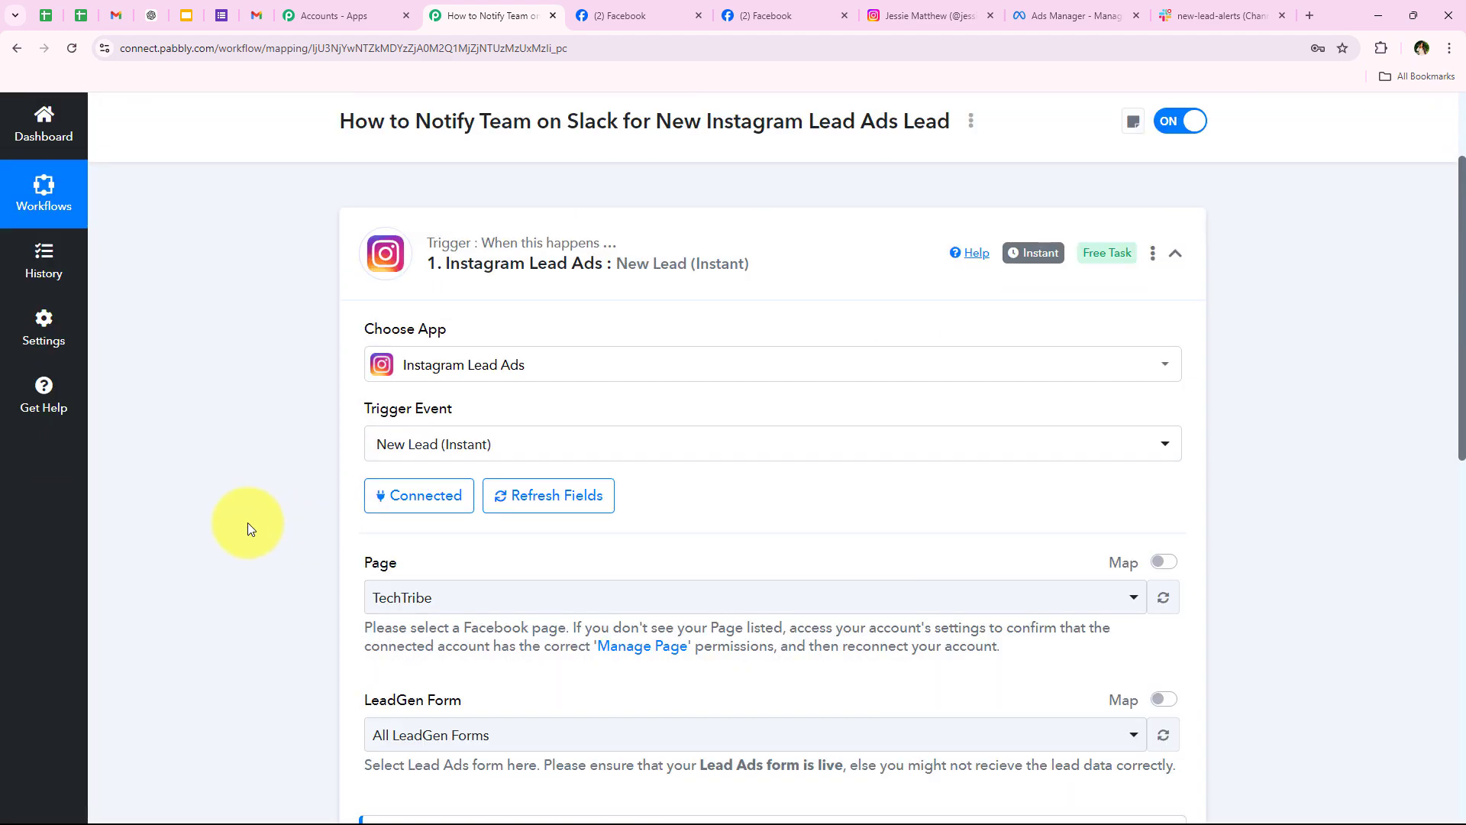
pyautogui.scroll(-2, 270, 505)
pyautogui.moveTo(362, 411); pyautogui.dragTo(529, 437)
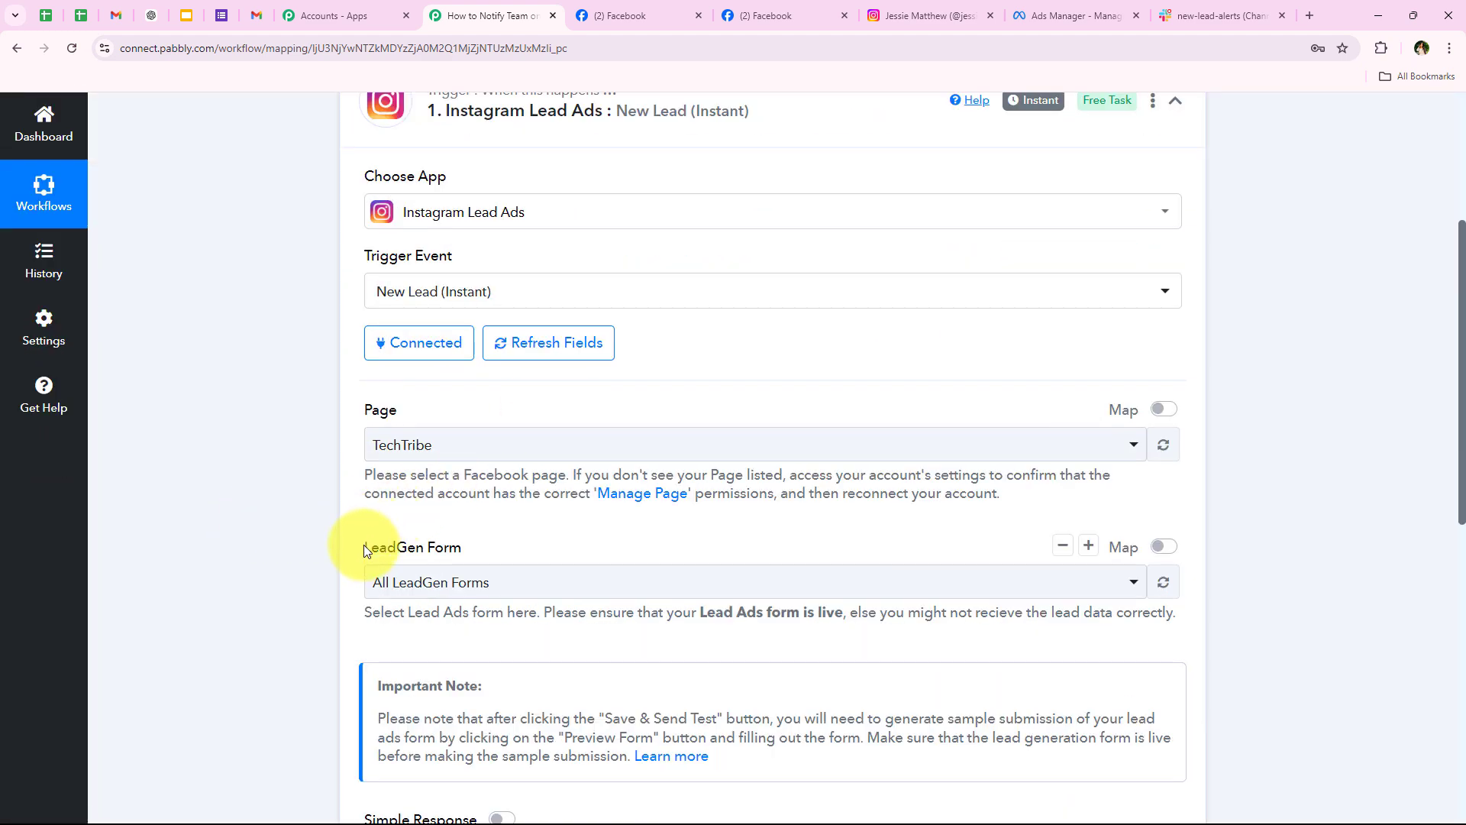
pyautogui.click(226, 445)
pyautogui.click(592, 14)
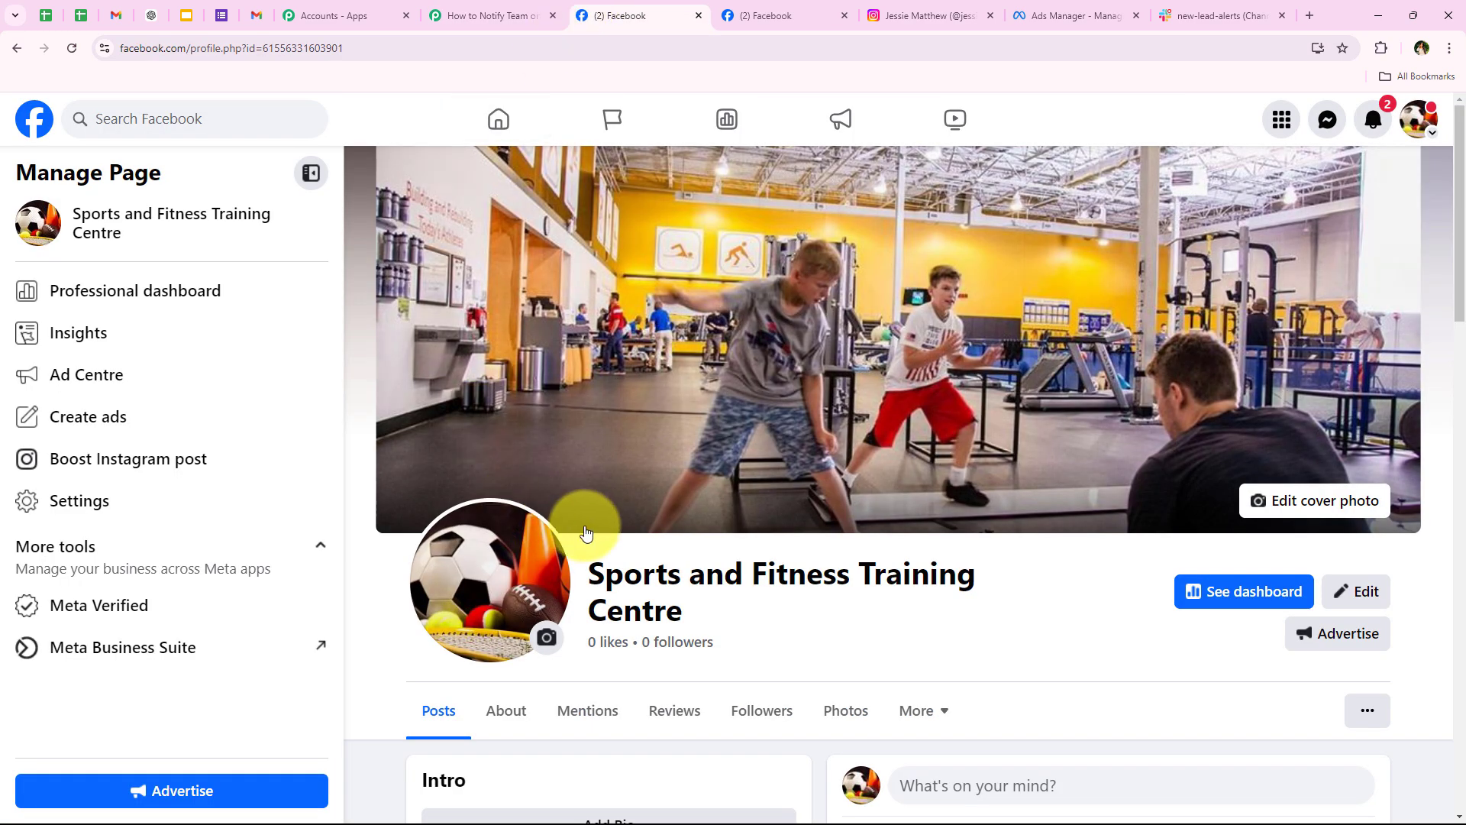
pyautogui.moveTo(609, 576); pyautogui.dragTo(721, 602)
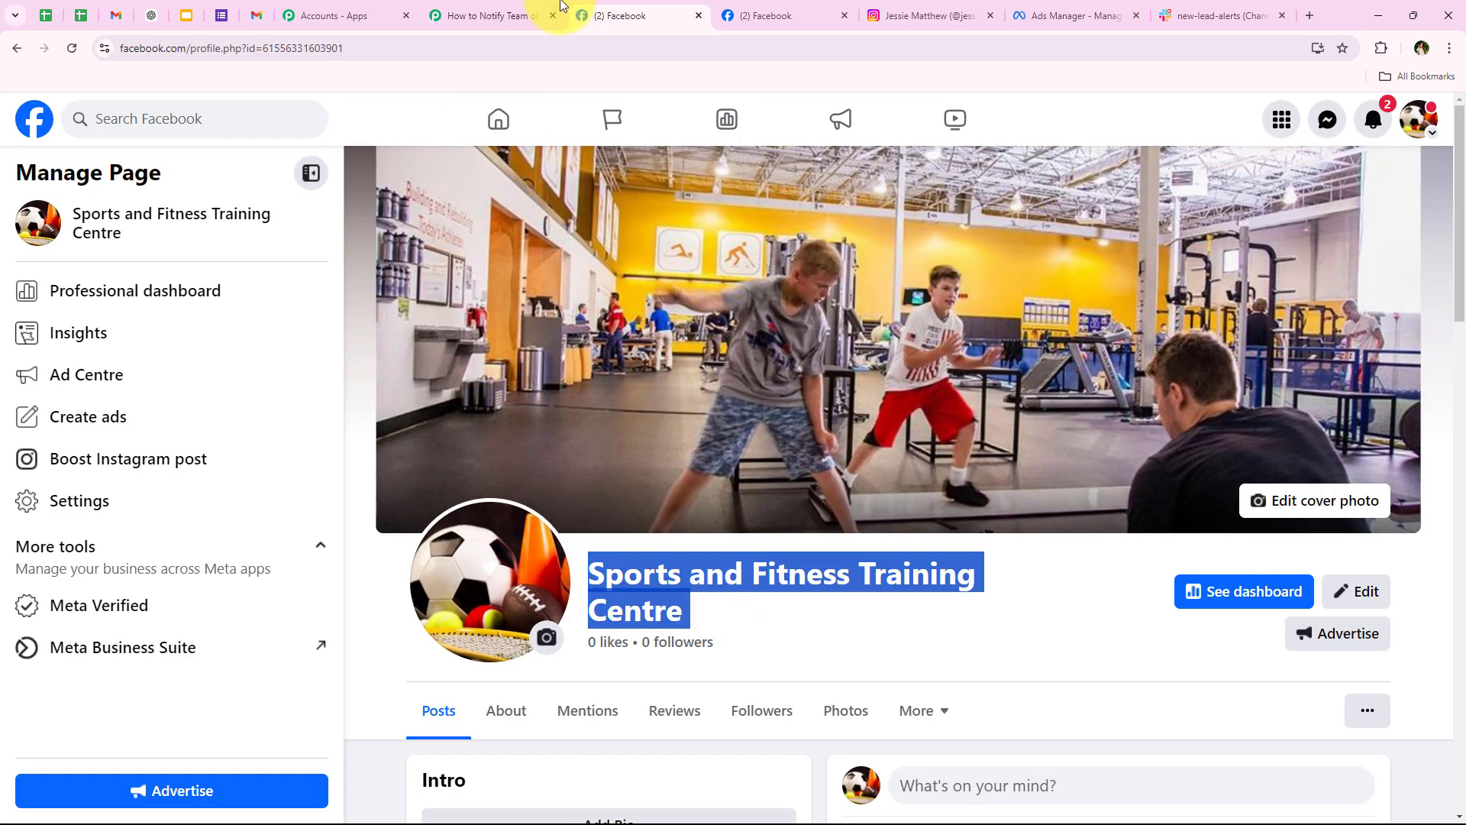
pyautogui.click(519, 15)
pyautogui.click(438, 445)
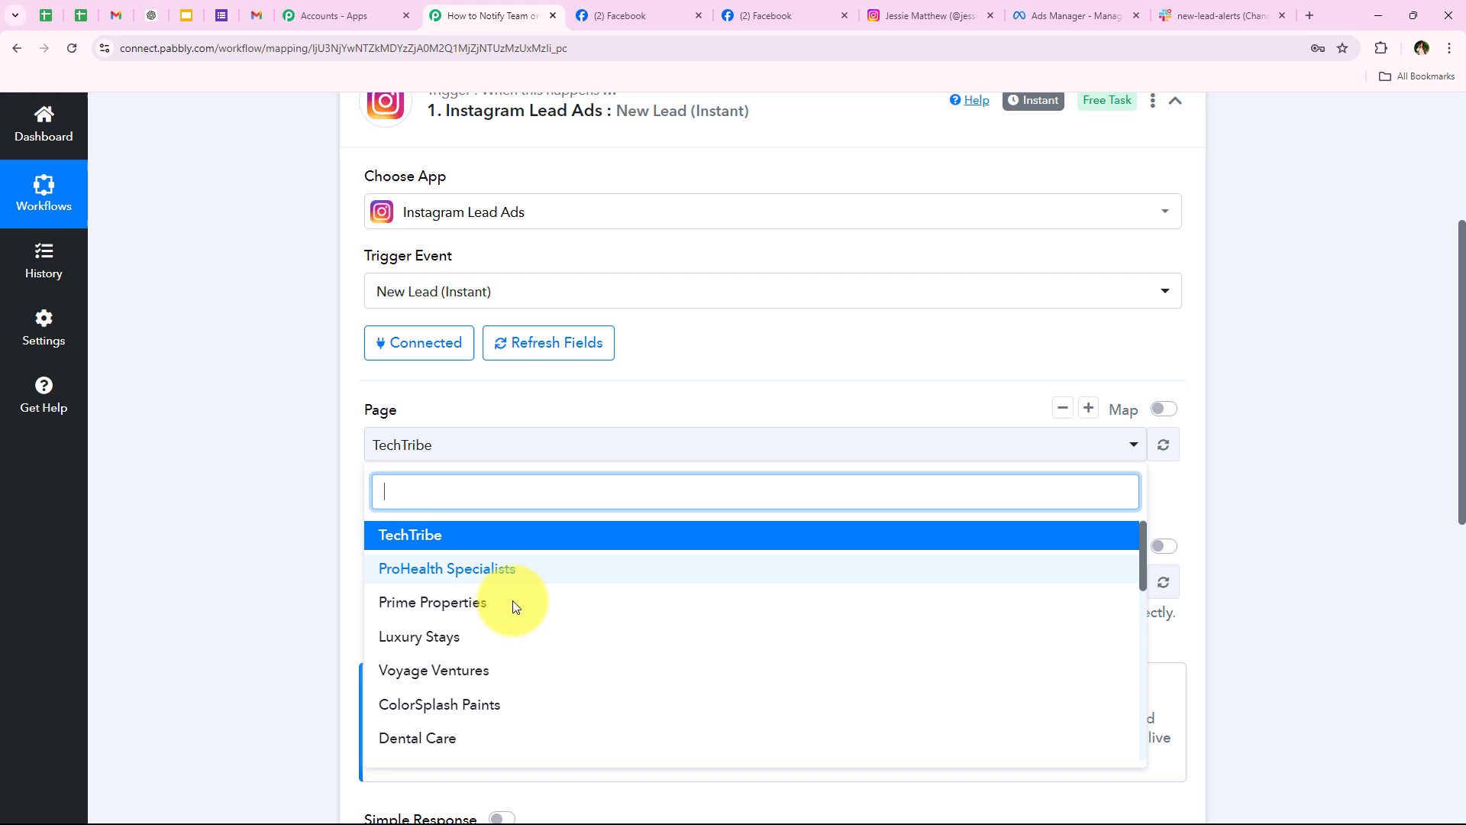
pyautogui.write('spo')
pyautogui.click(429, 534)
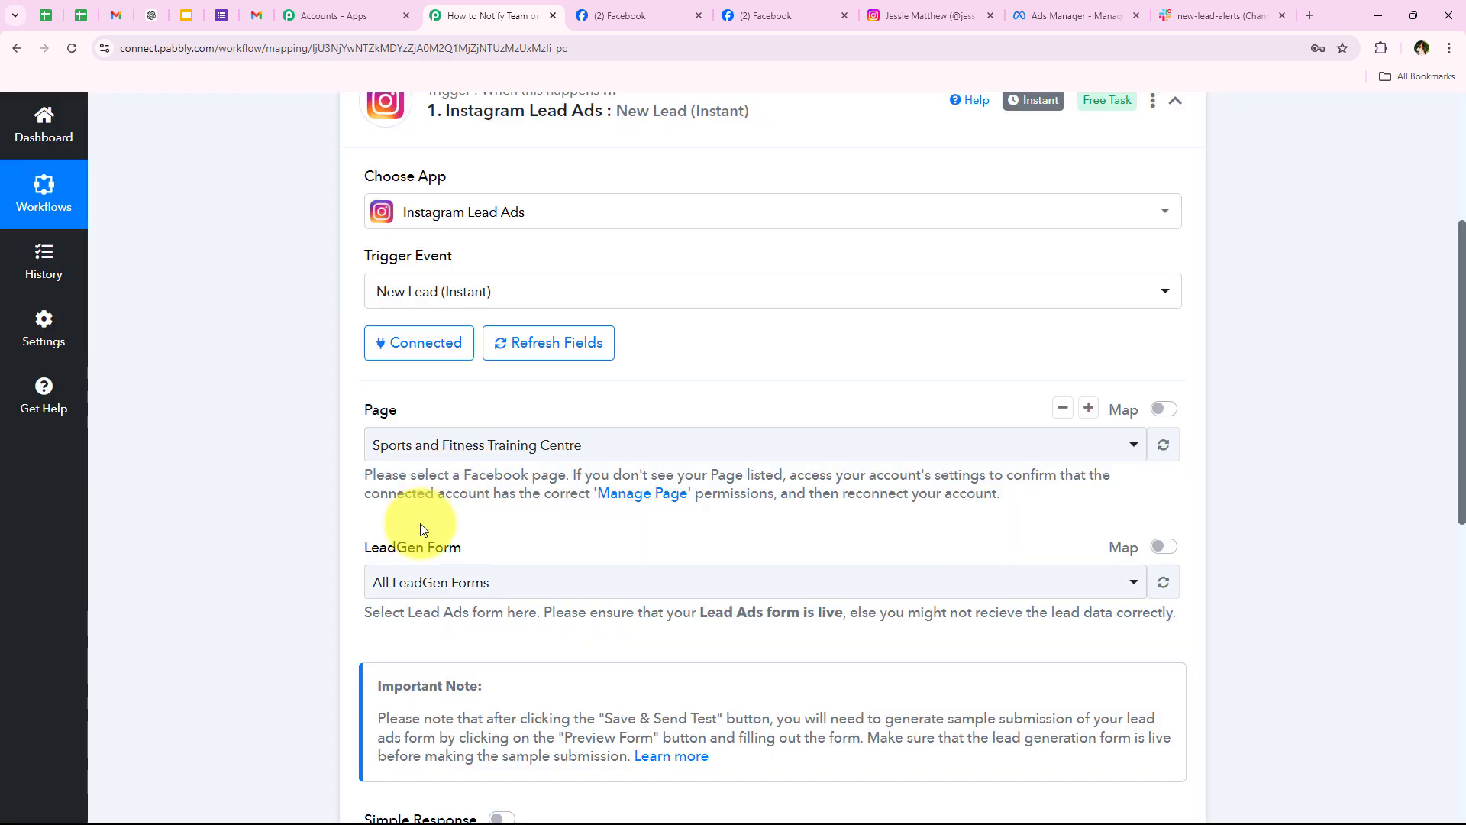
# Step: Check the ad's instant form in Ads Manager, then bring up the trigger's LeadGen Form list
pyautogui.scroll(-1, 420, 524)
pyautogui.click(1138, 6)
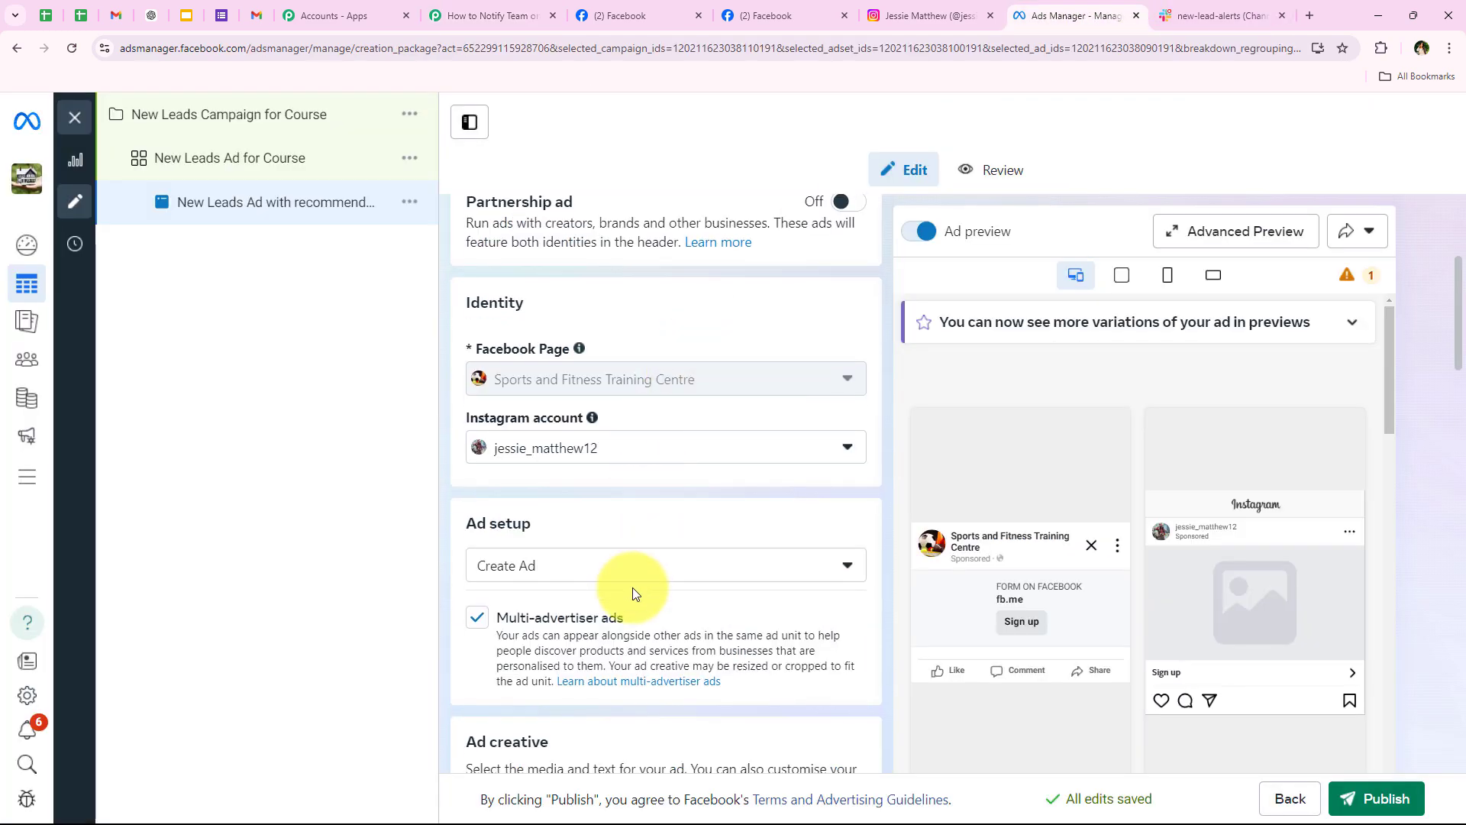
pyautogui.scroll(-5, 633, 589)
pyautogui.scroll(-11, 634, 594)
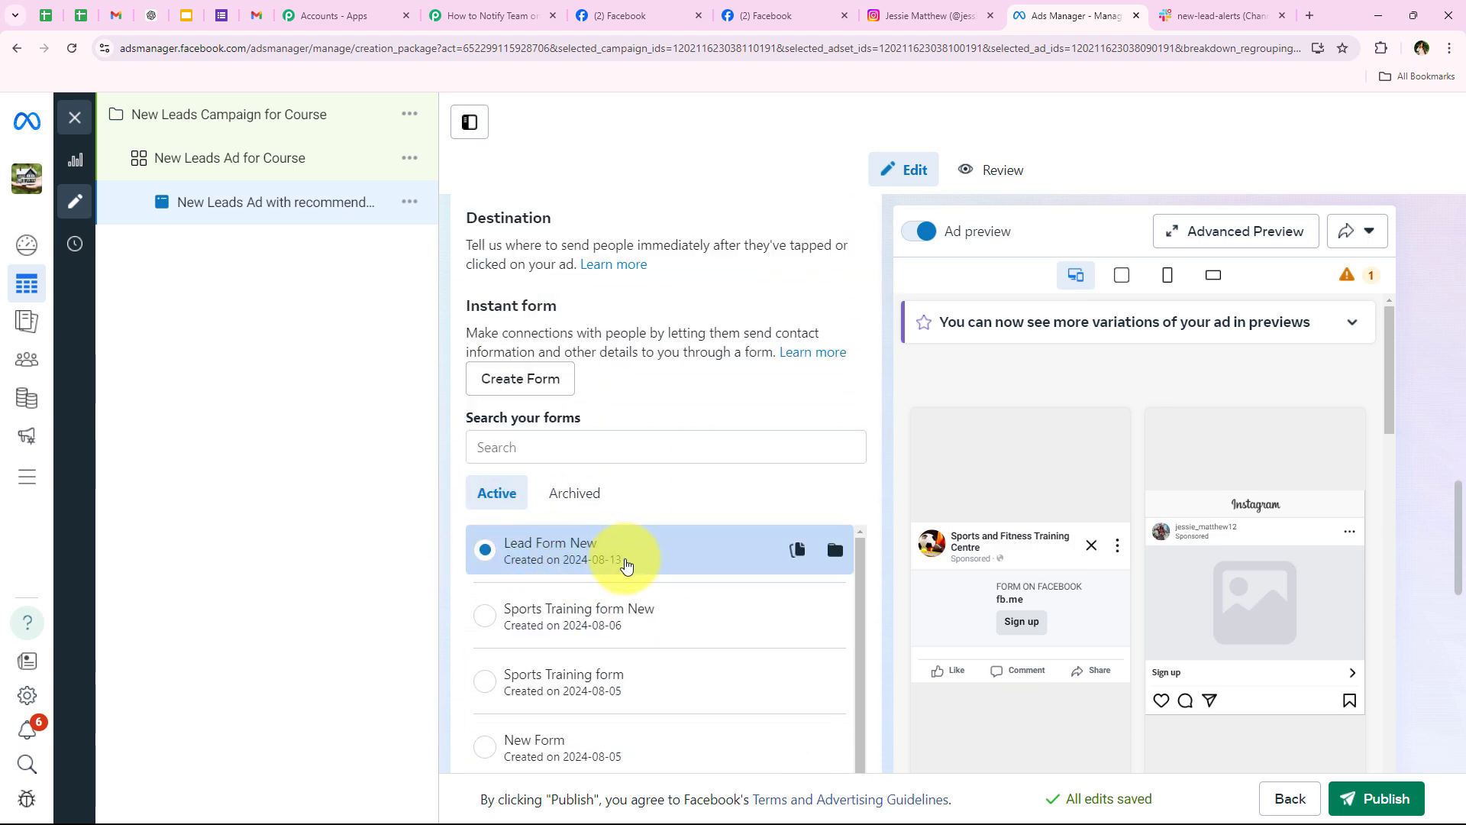
pyautogui.click(439, 17)
pyautogui.click(396, 506)
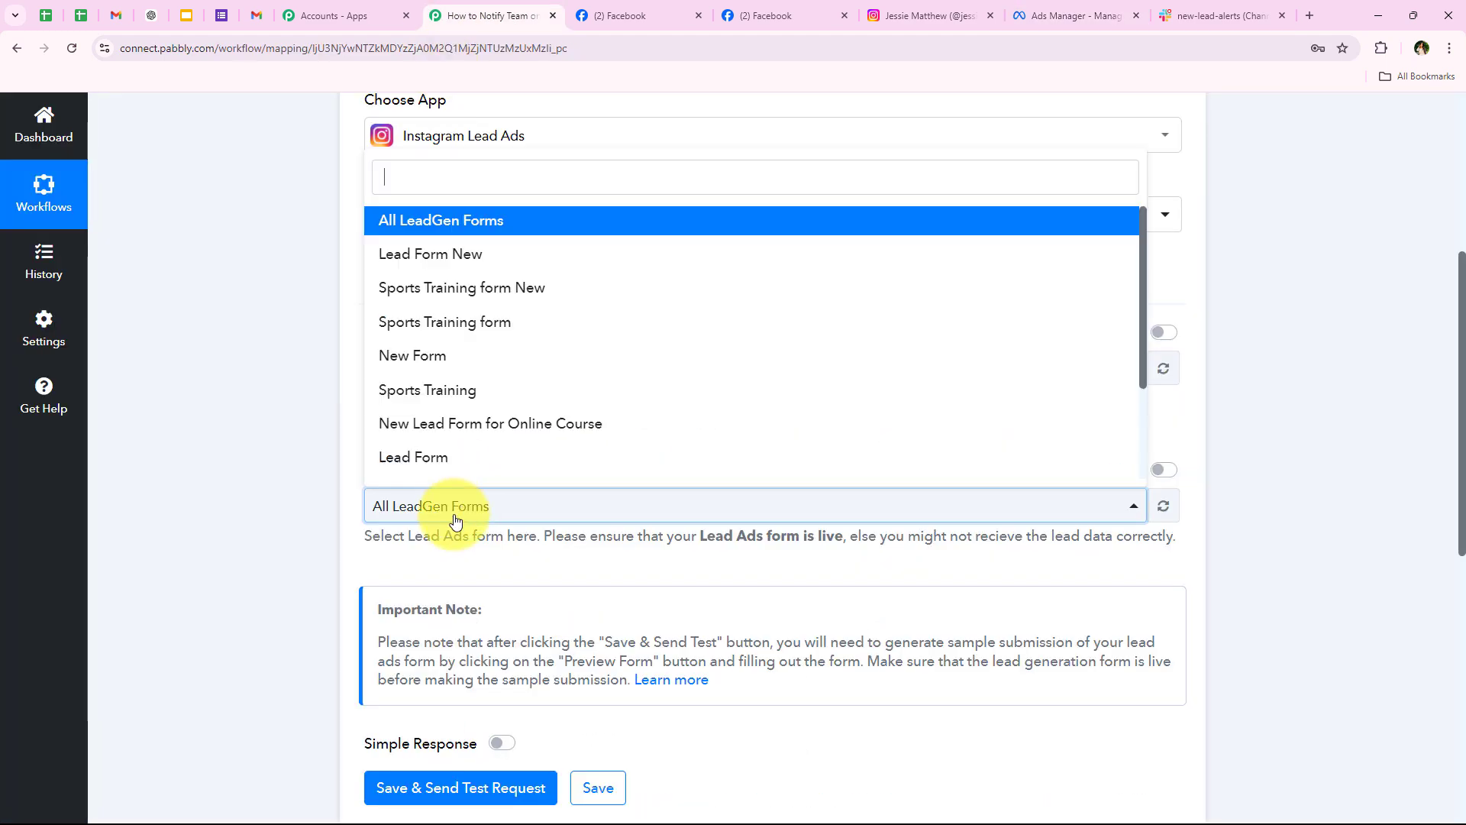
# Step: Choose Lead Form New, then save and send a test request so the trigger awaits a webhook
pyautogui.click(455, 253)
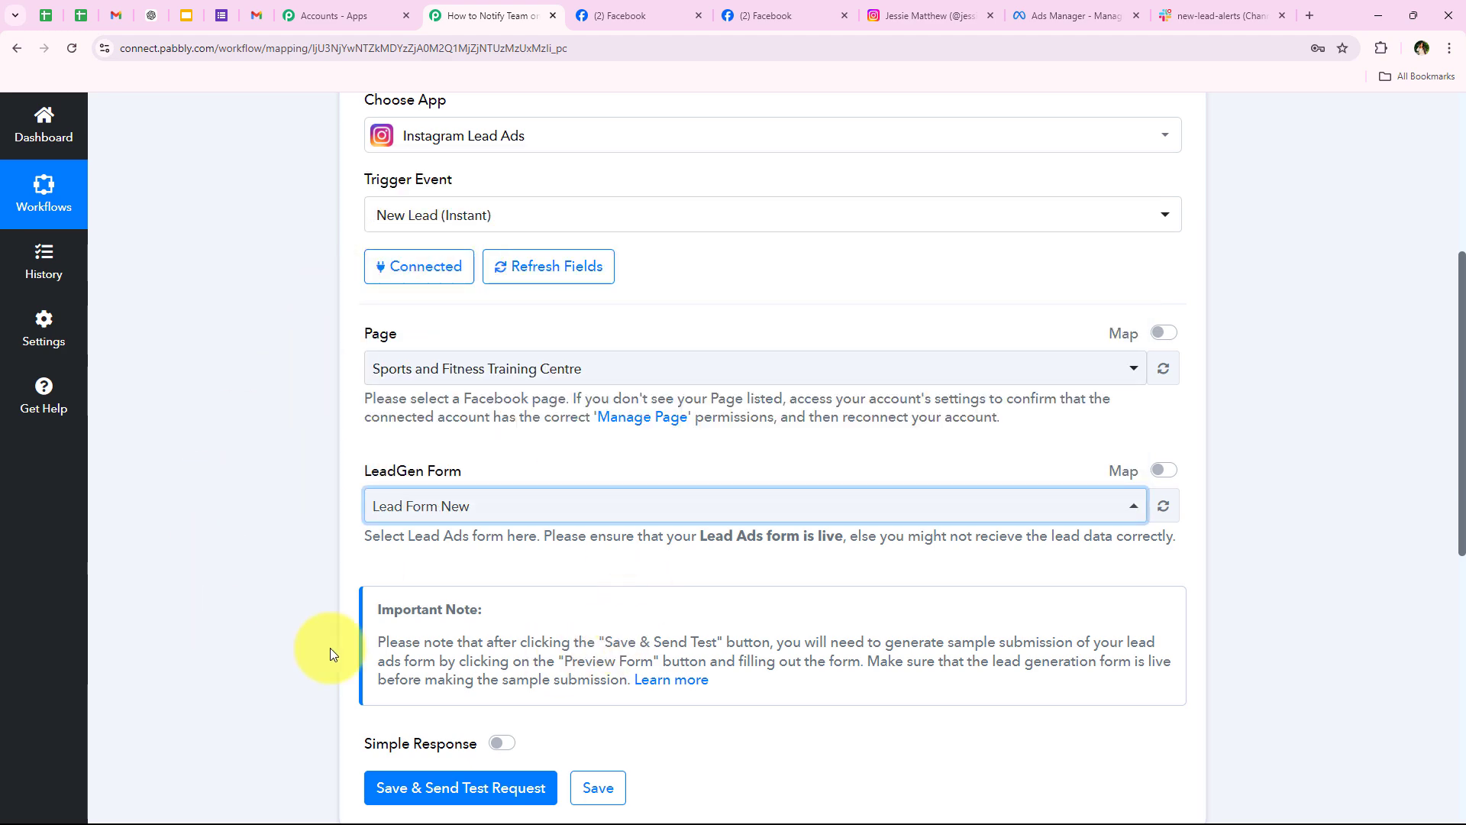
pyautogui.scroll(-2, 278, 452)
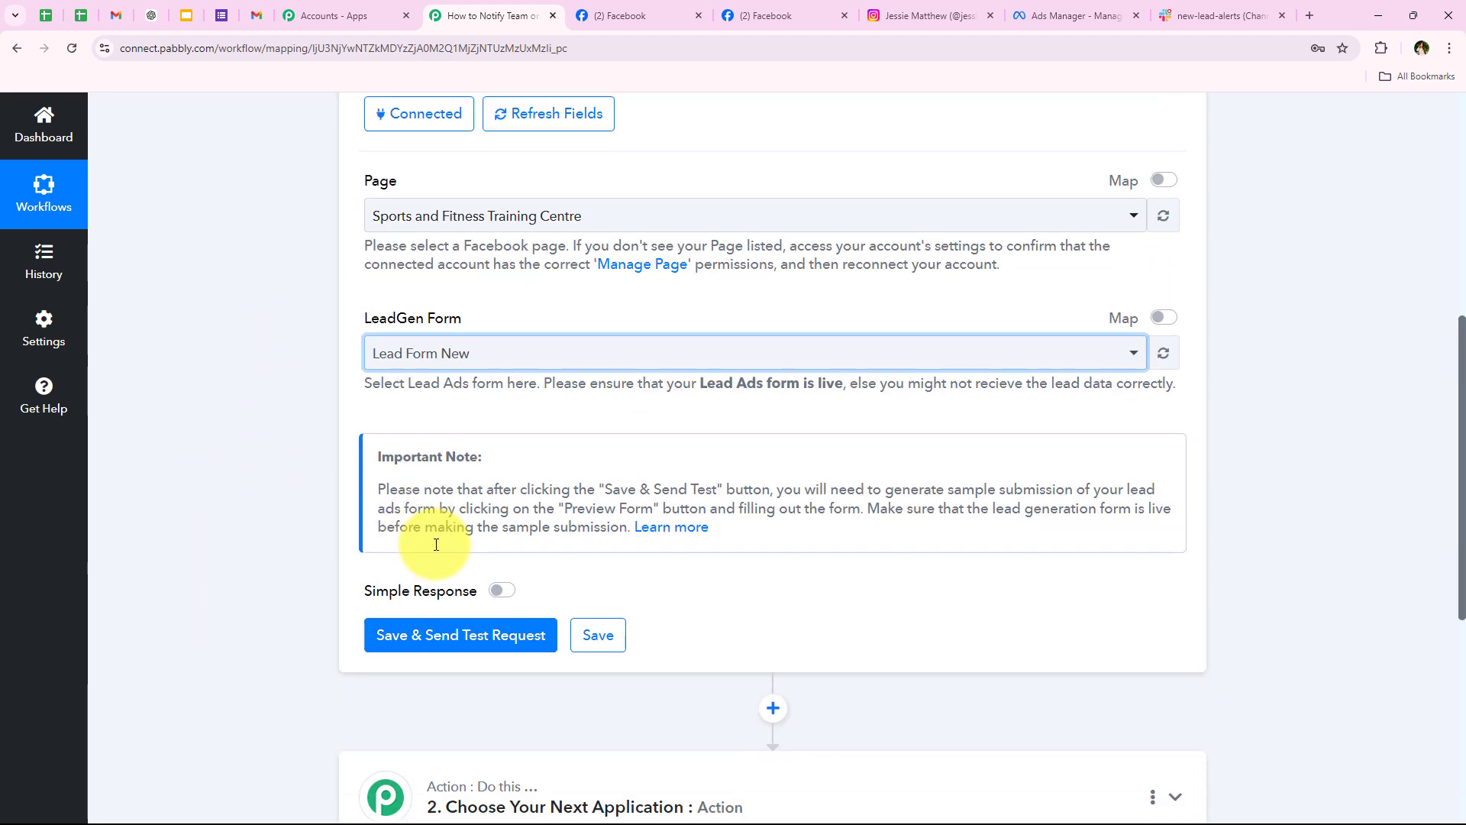
pyautogui.click(458, 634)
pyautogui.scroll(-2, 270, 633)
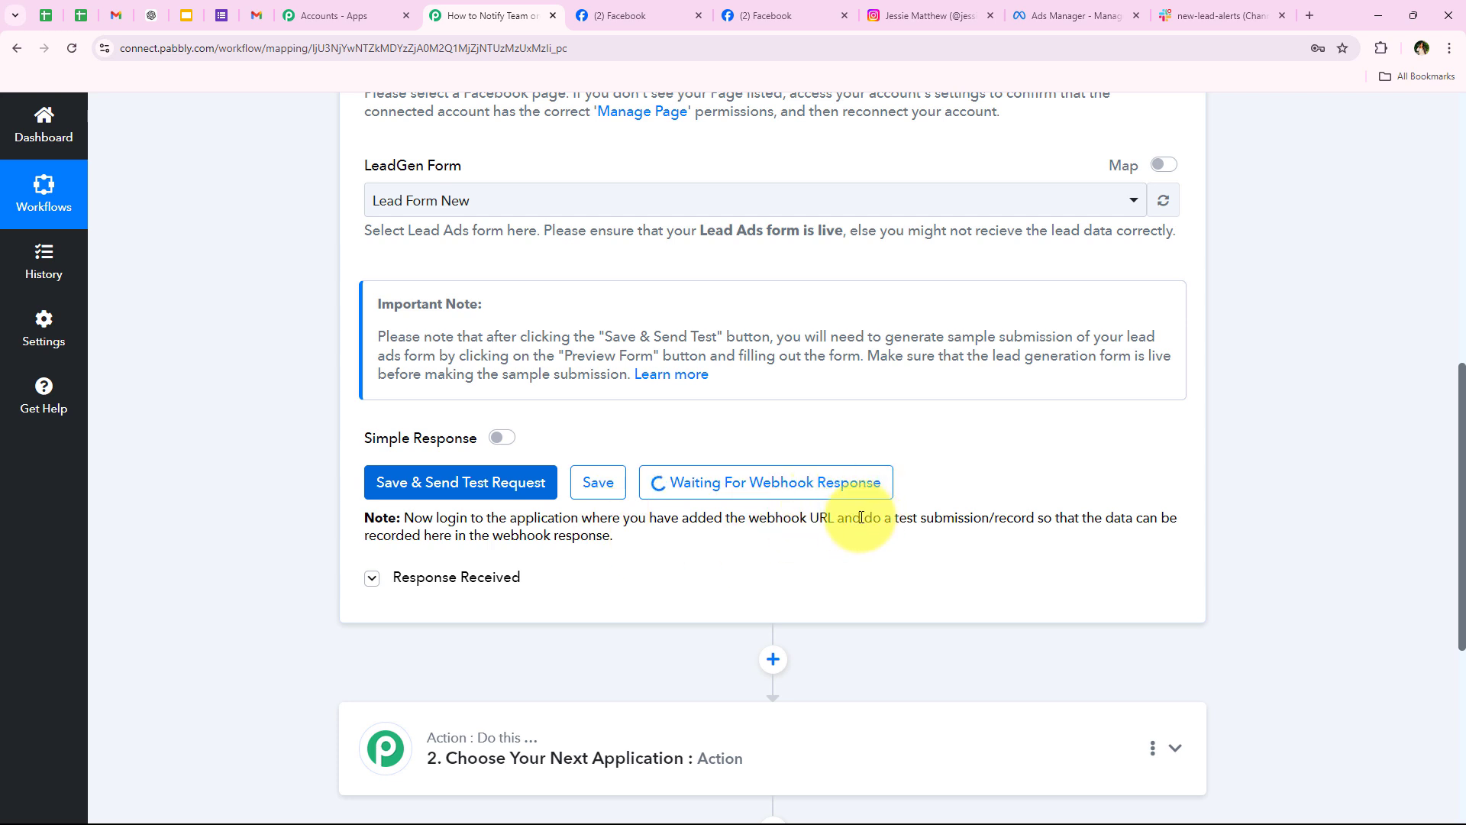
pyautogui.moveTo(862, 518); pyautogui.dragTo(1054, 518)
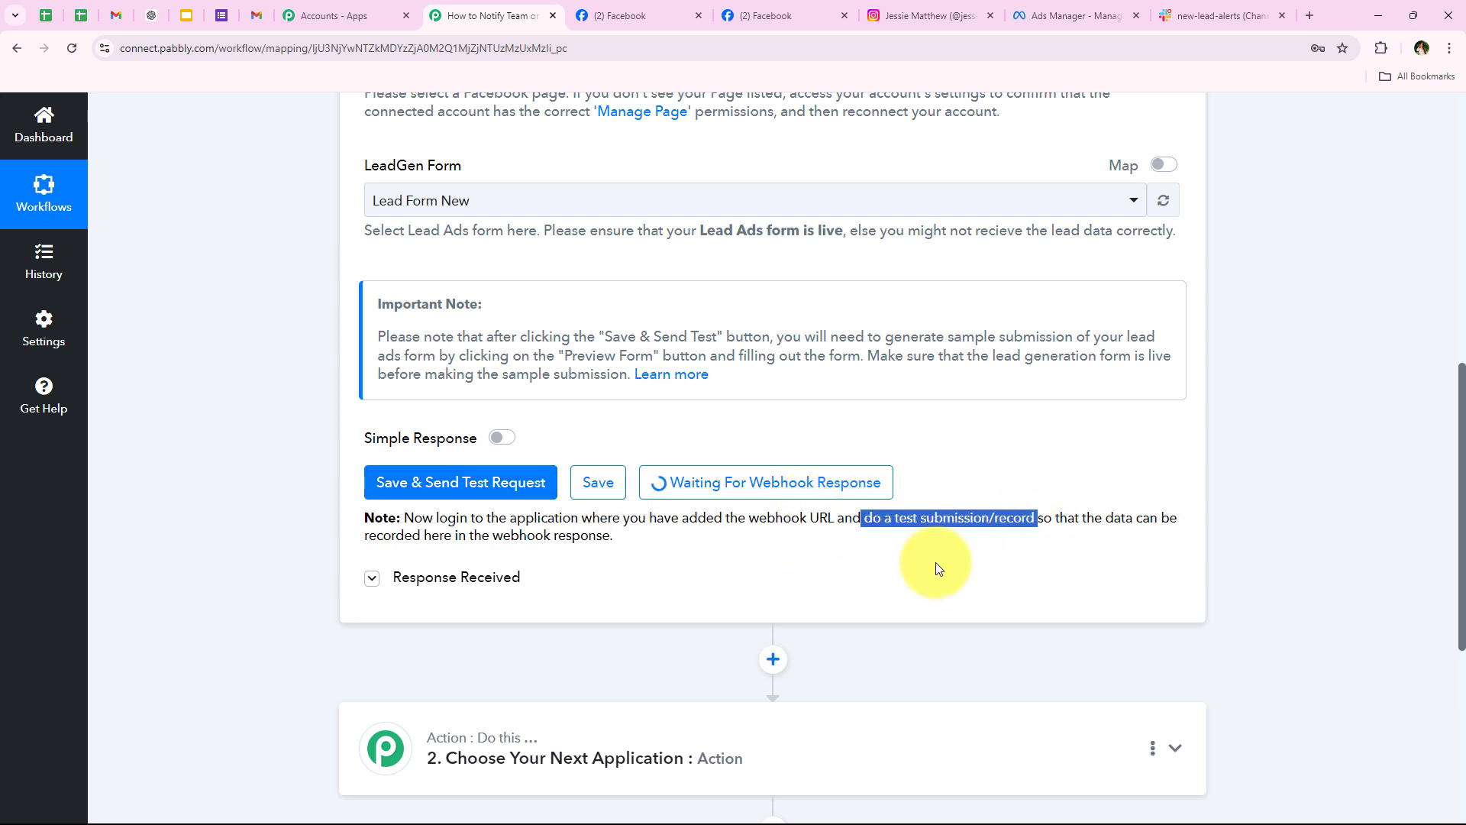
pyautogui.click(913, 549)
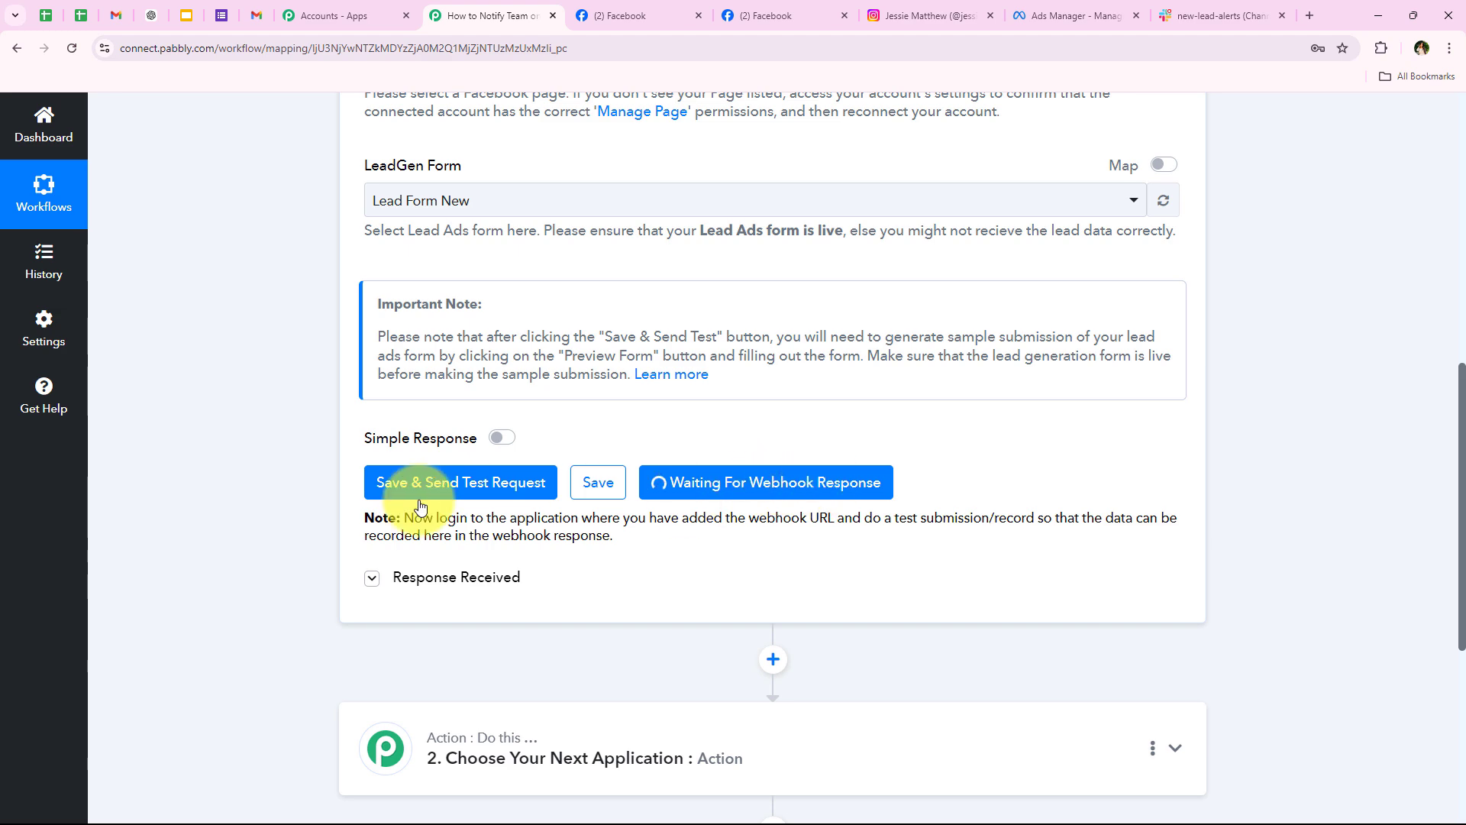
pyautogui.scroll(9, 222, 351)
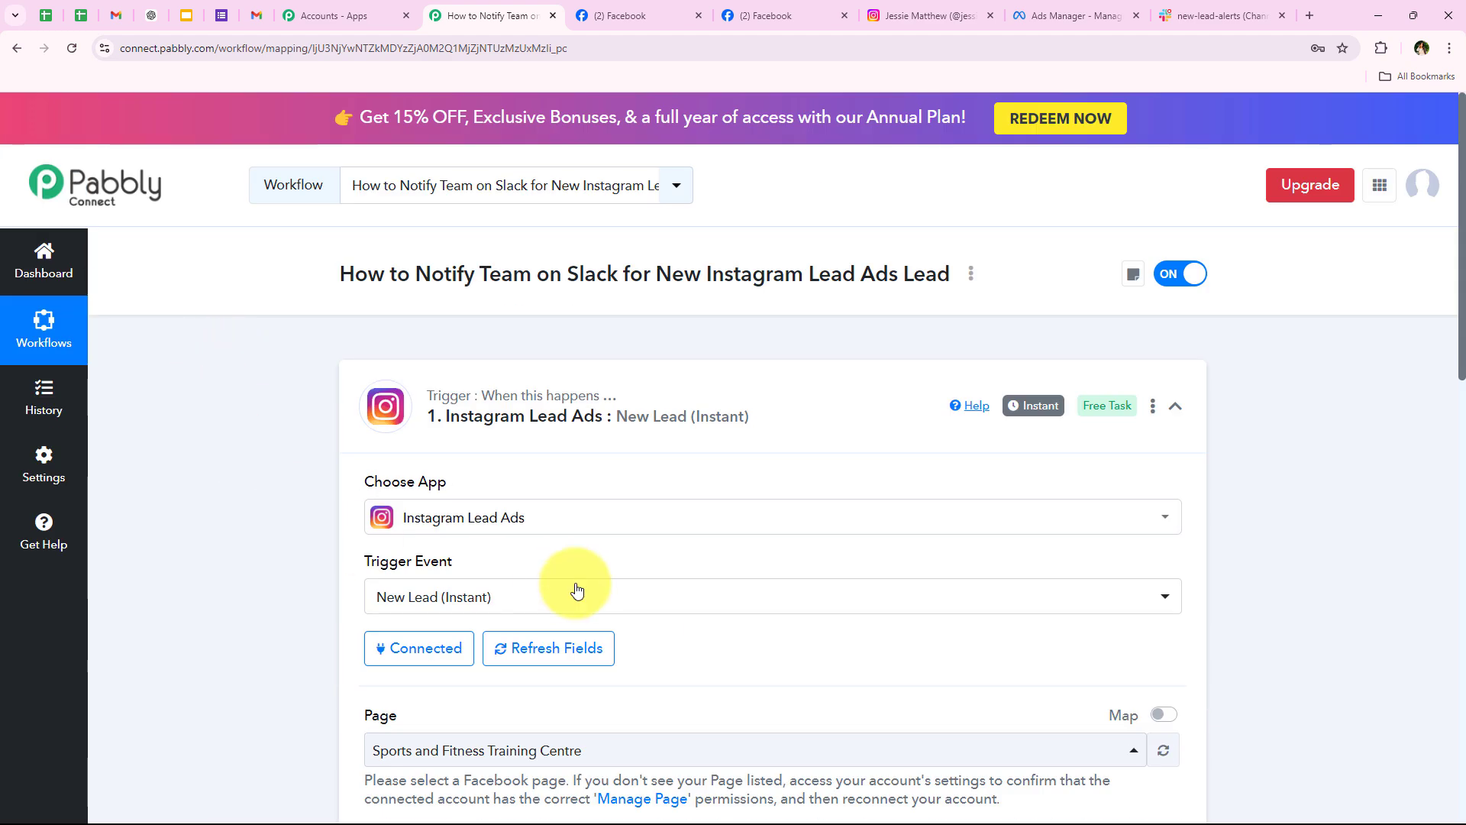
pyautogui.scroll(-3, 245, 484)
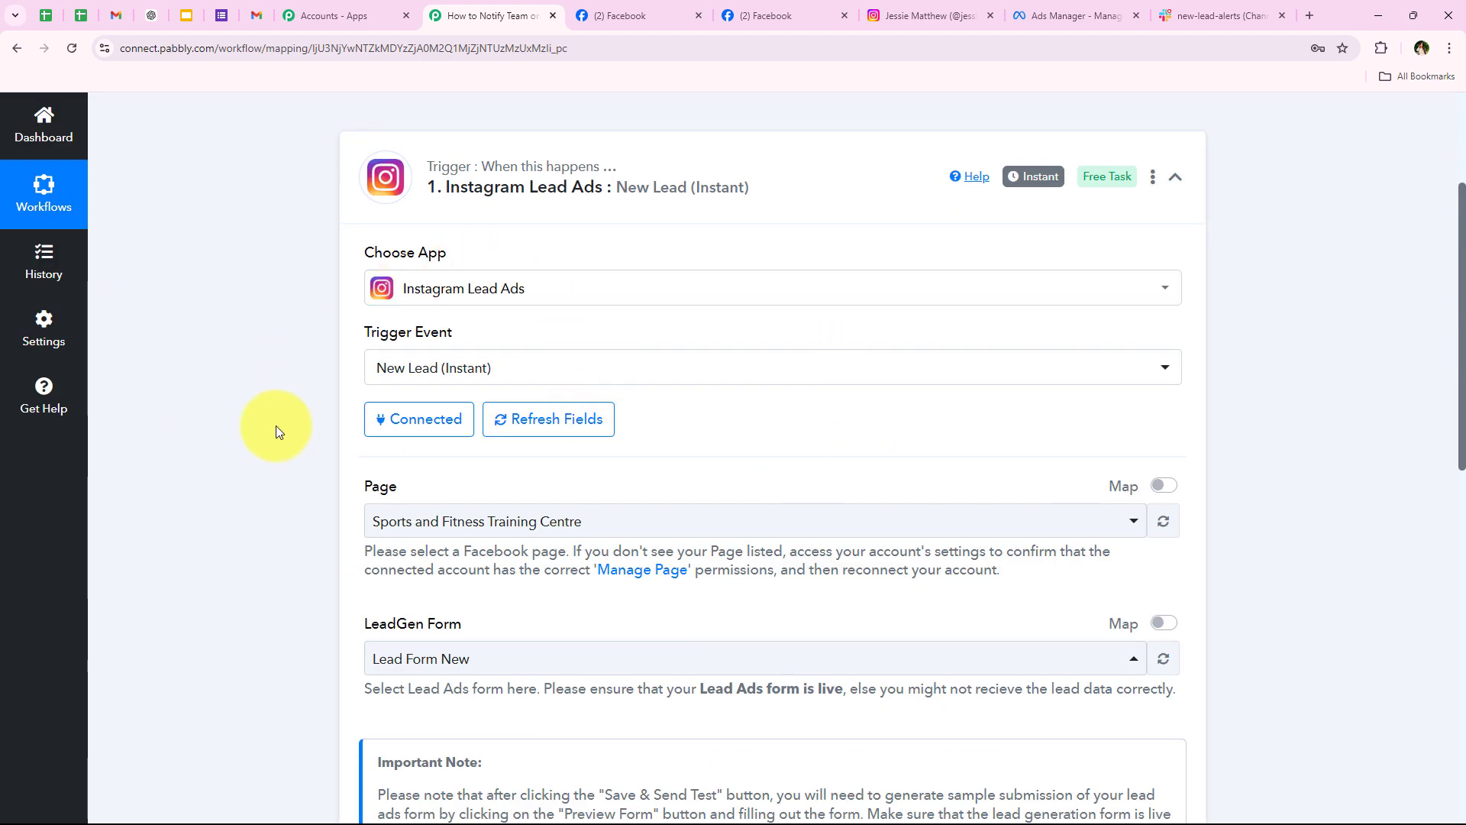
pyautogui.scroll(-4, 308, 470)
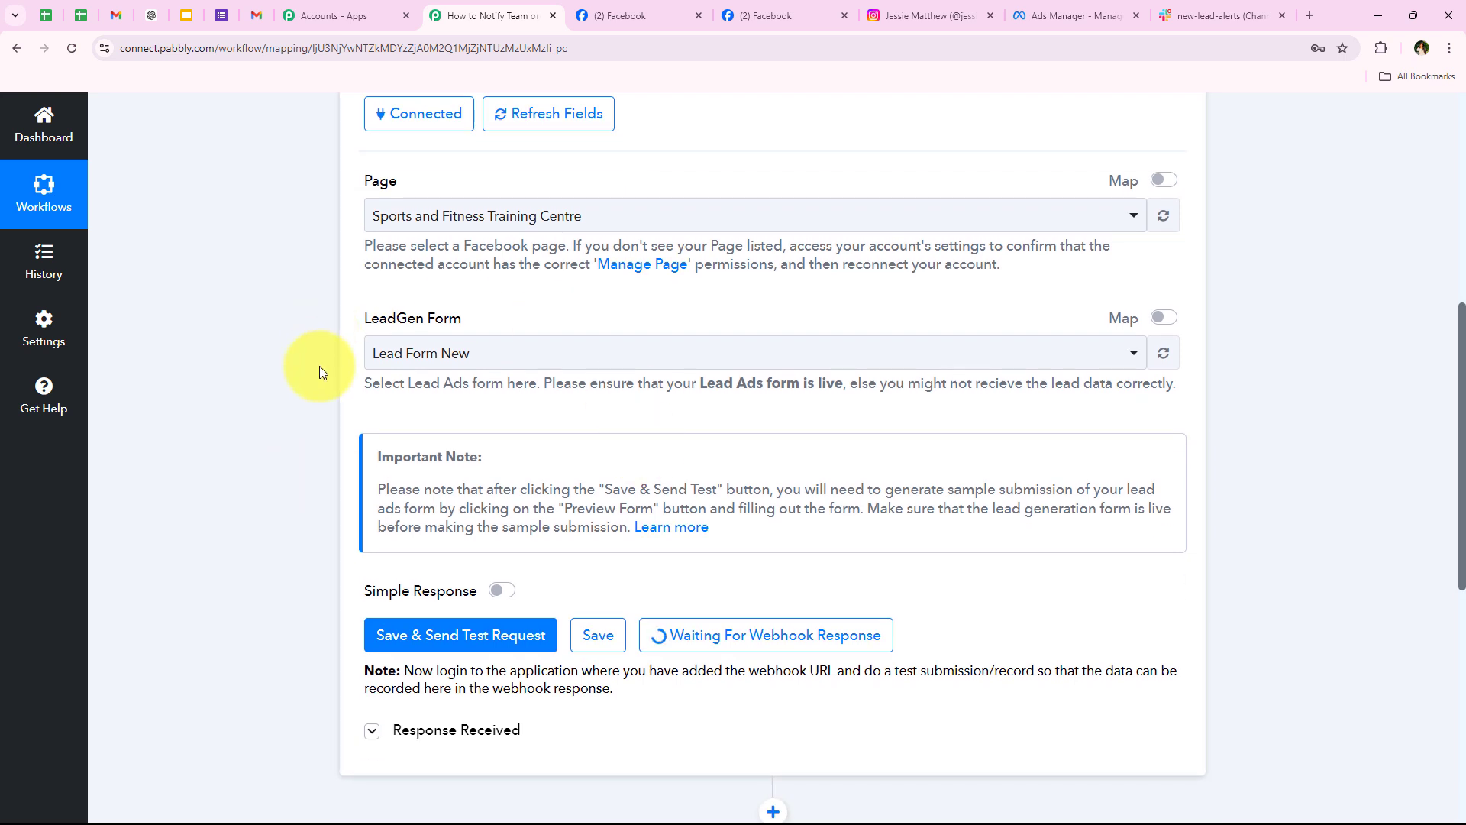
# Step: In a new tab, find Meta for Developers and open Developer Tools' Lead Ads Testing Tool
pyautogui.click(1310, 15)
pyautogui.click(548, 369)
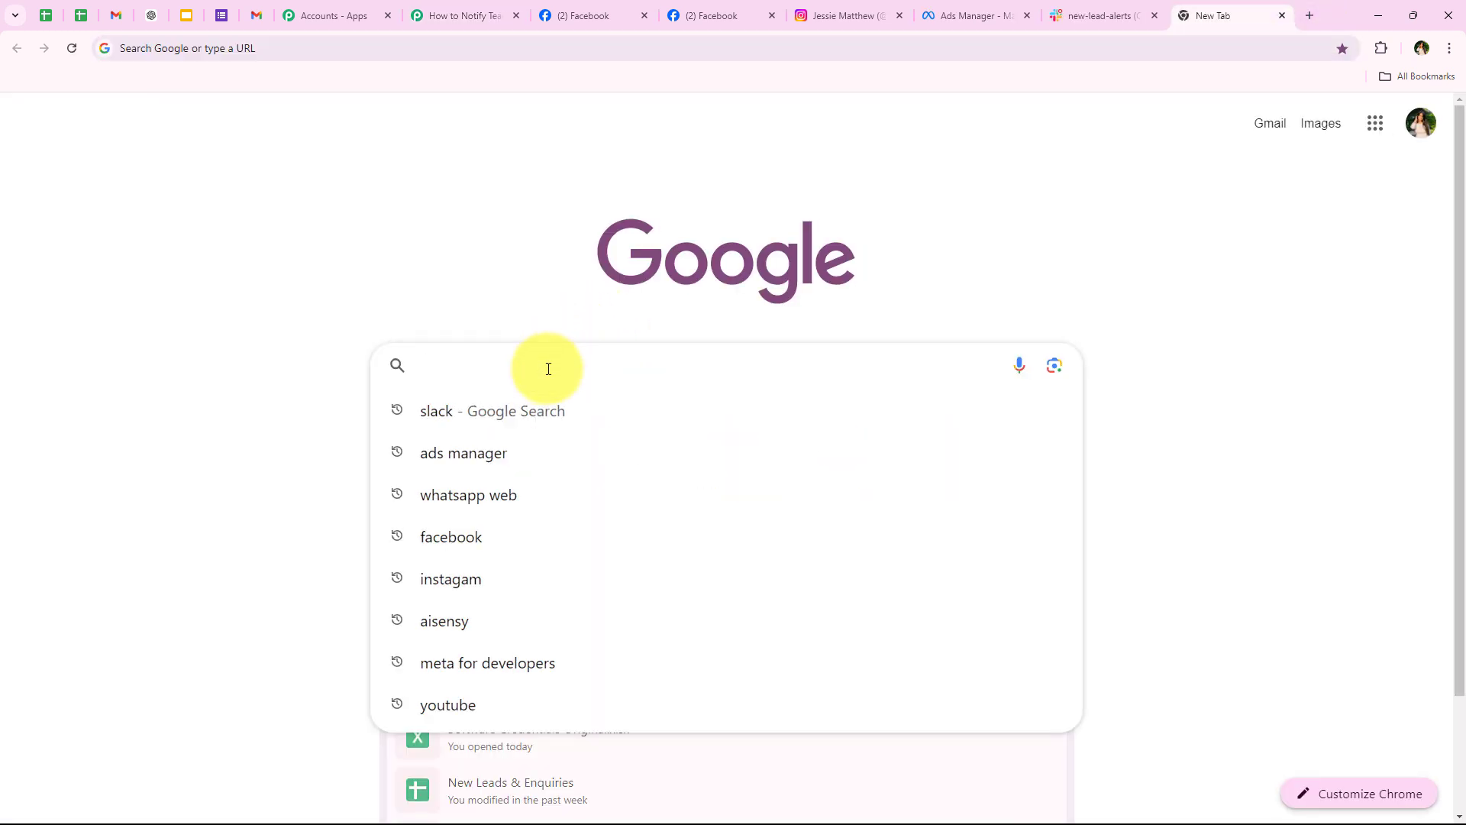
pyautogui.write('Meta')
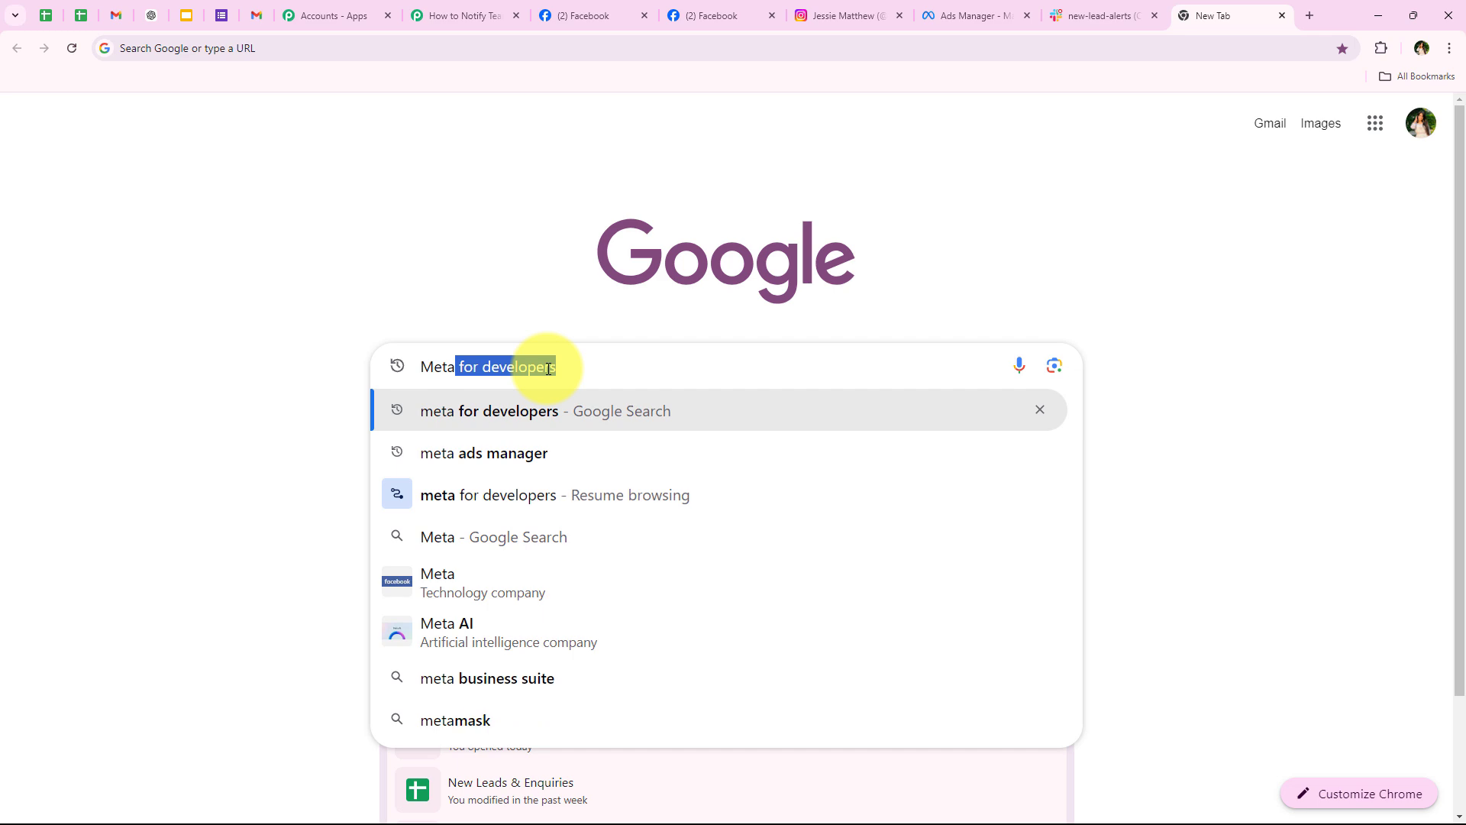
pyautogui.press('Return')
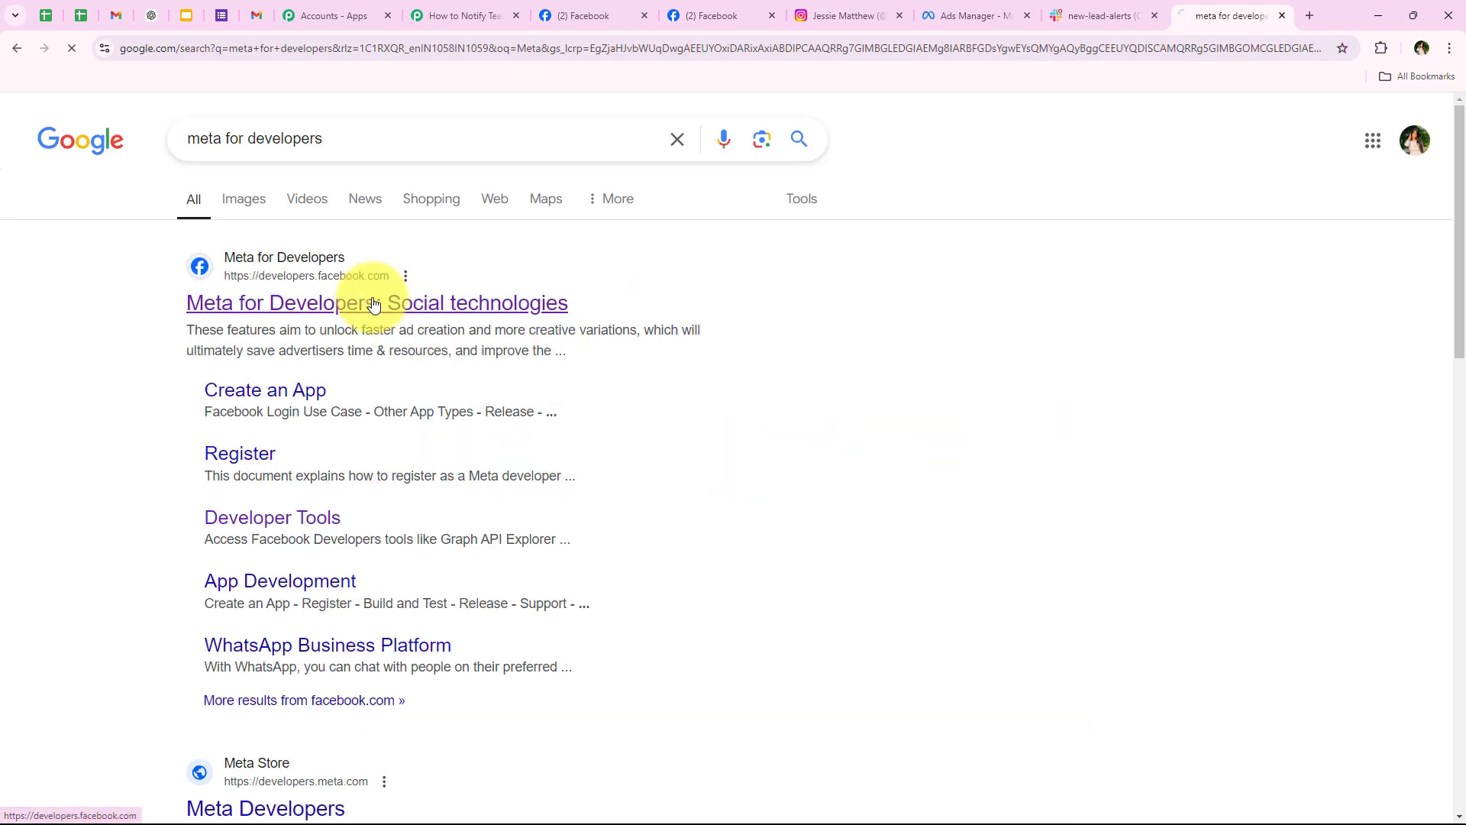
pyautogui.click(373, 305)
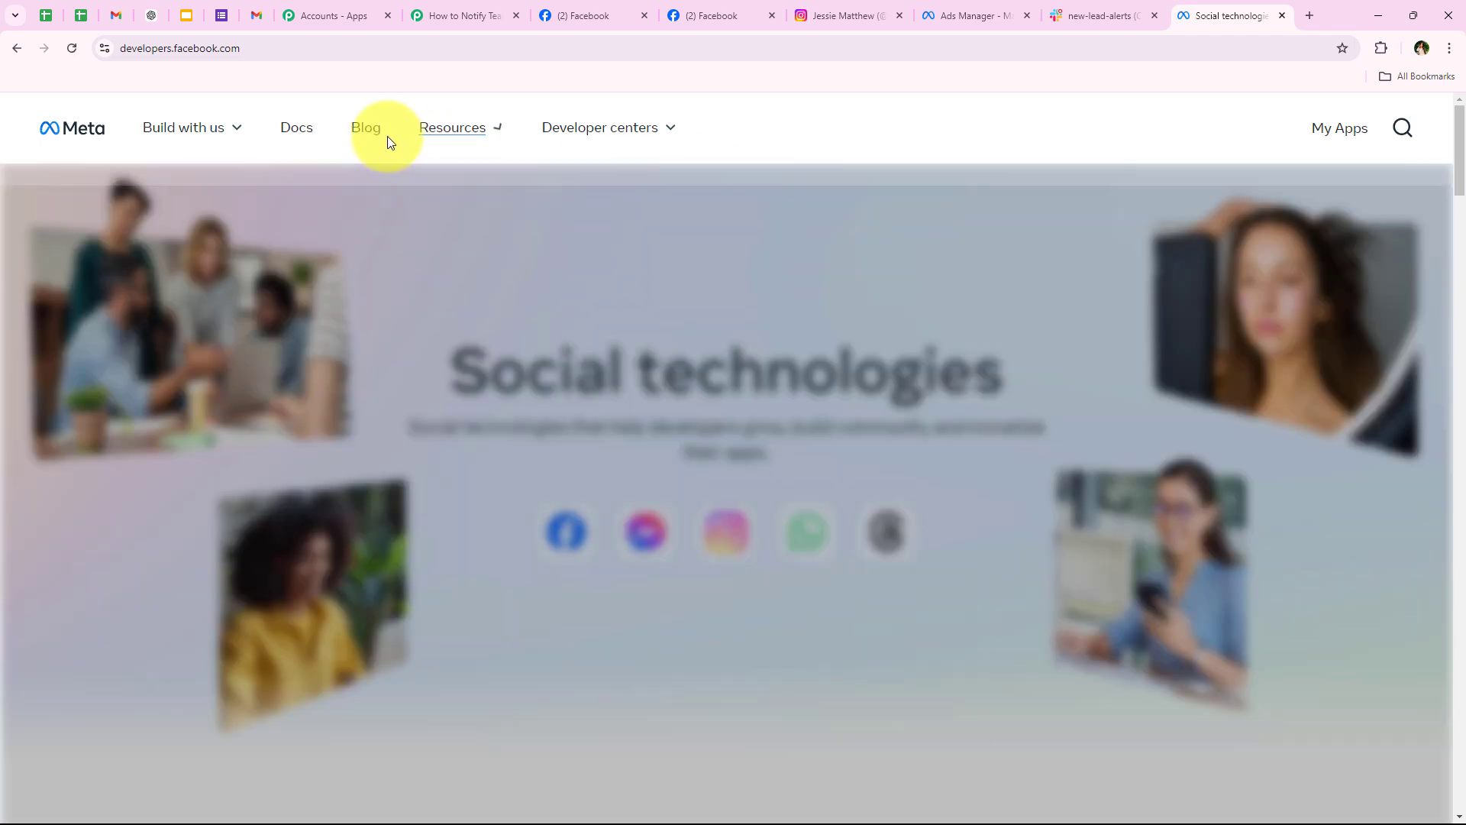
pyautogui.moveTo(428, 139)
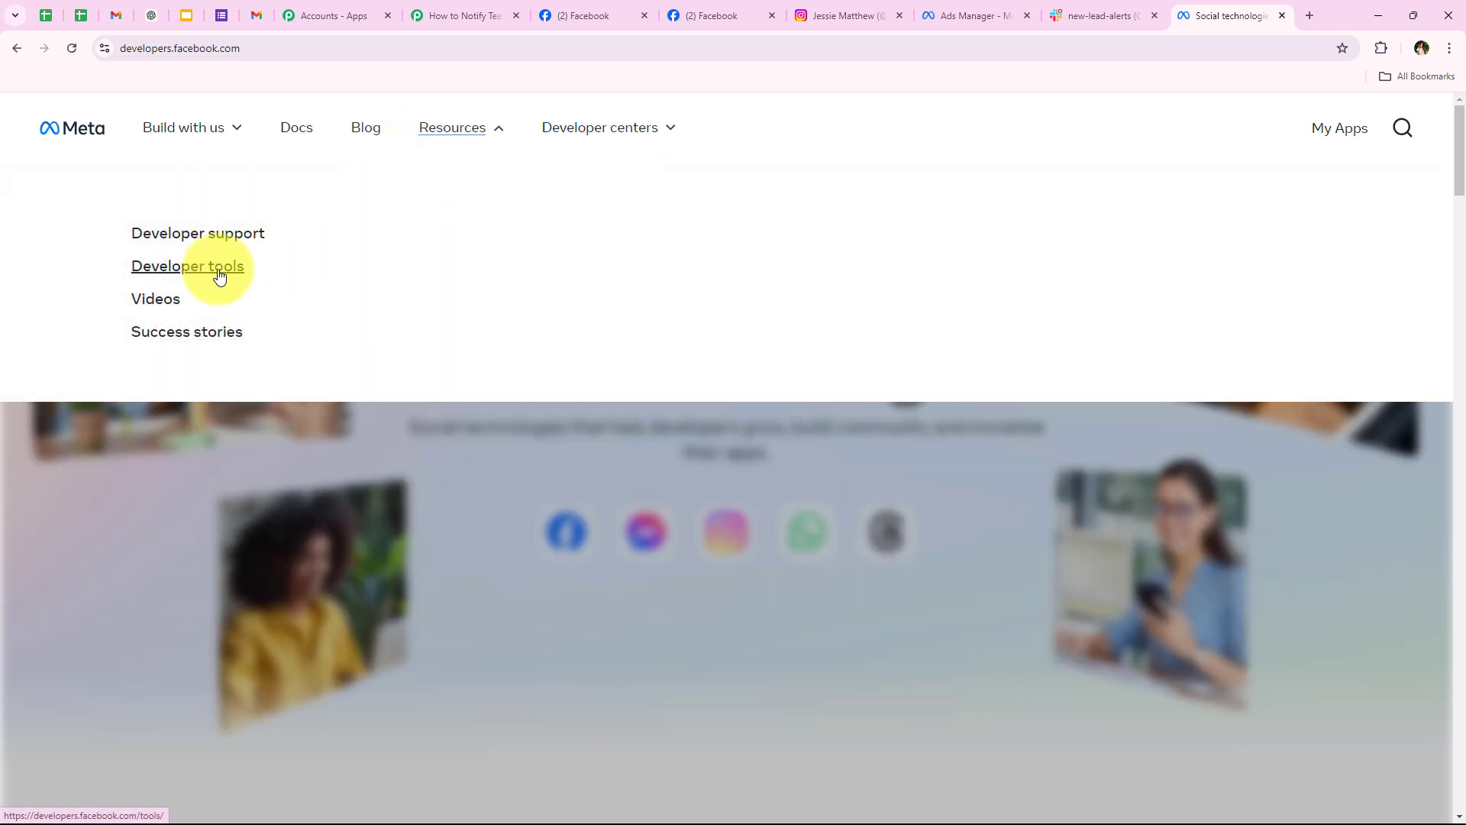
pyautogui.click(217, 278)
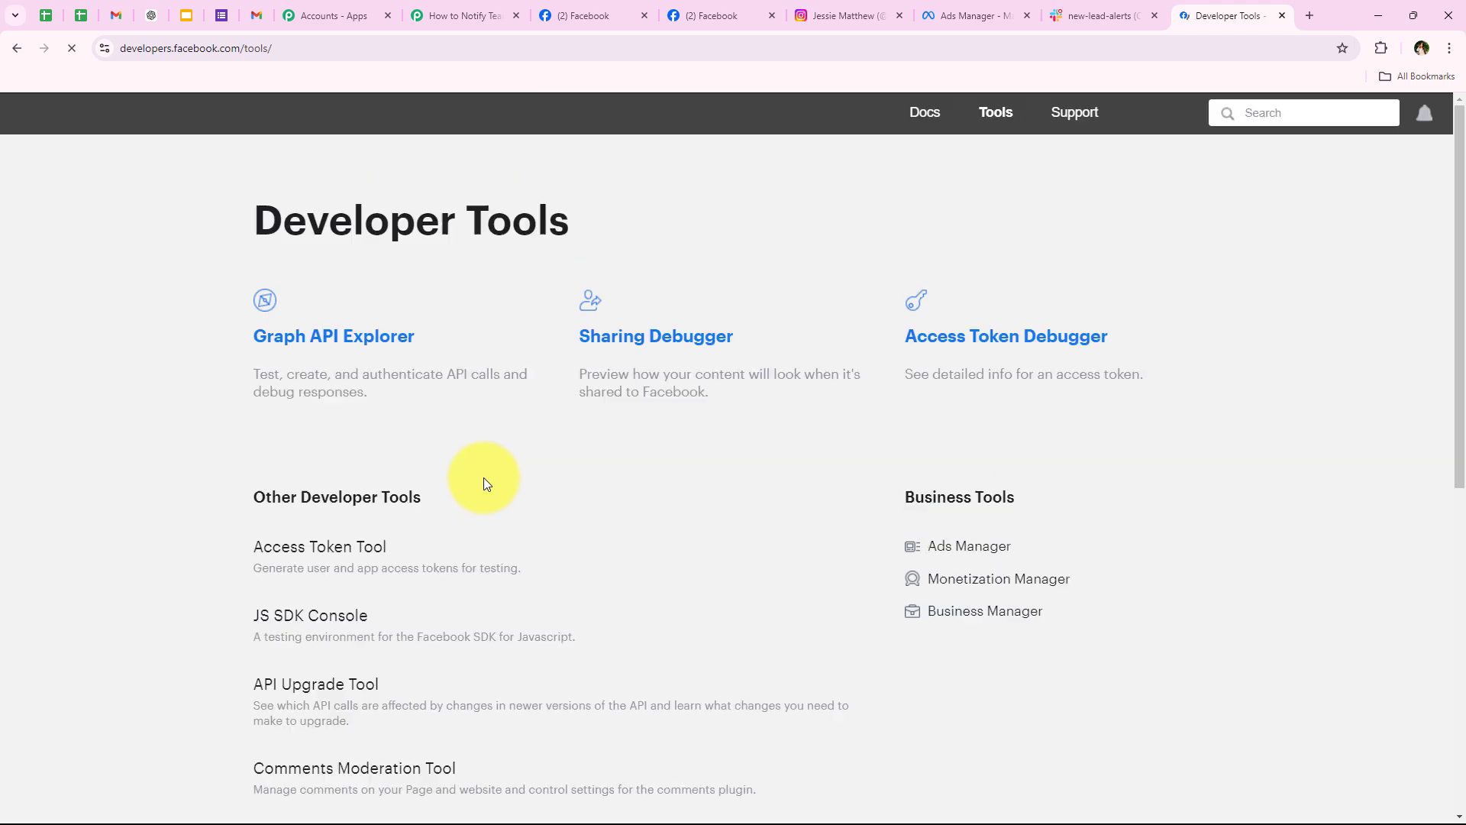
pyautogui.scroll(-3, 485, 481)
pyautogui.scroll(-3, 483, 478)
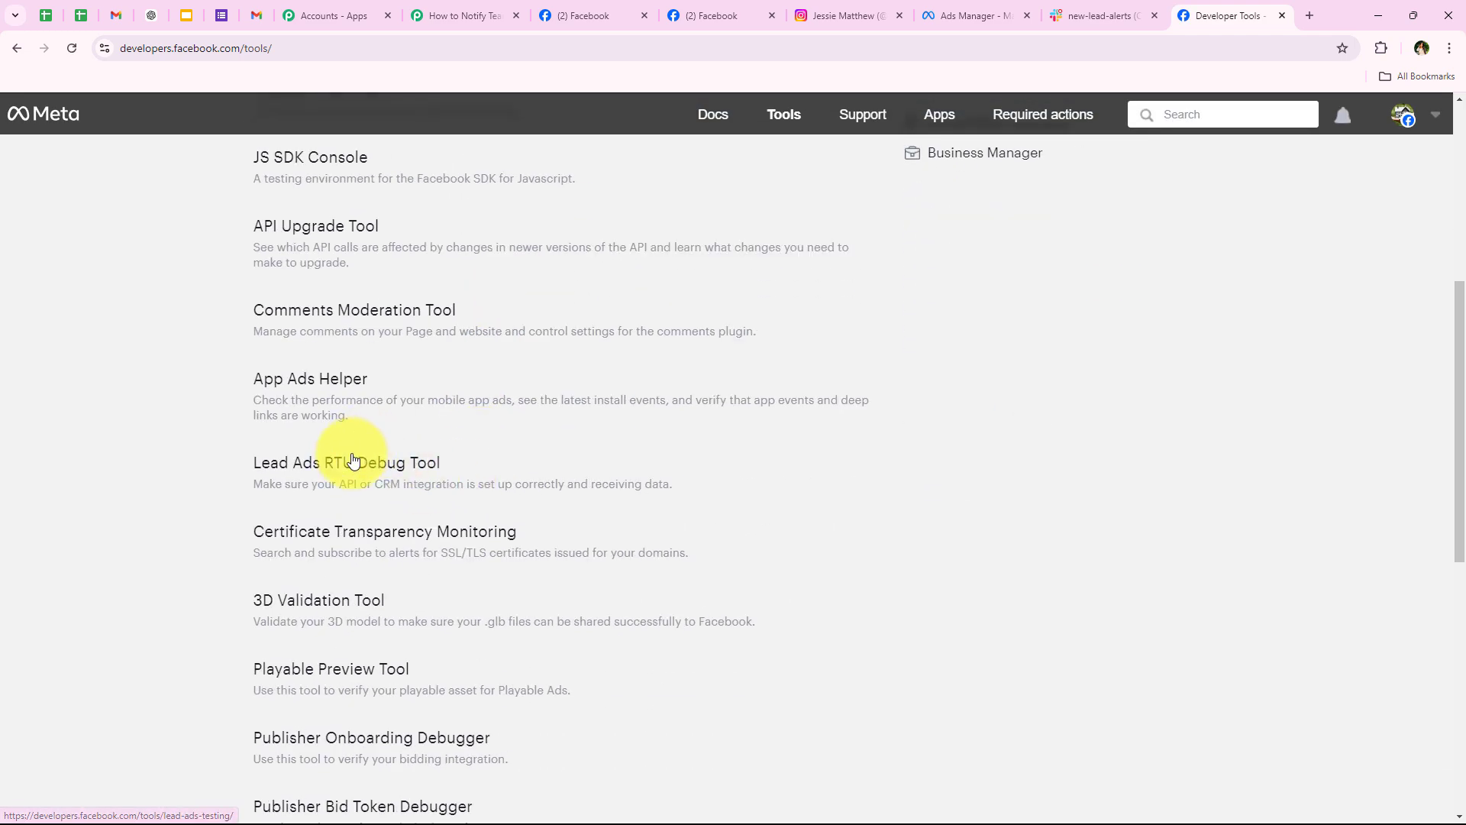
pyautogui.click(443, 463)
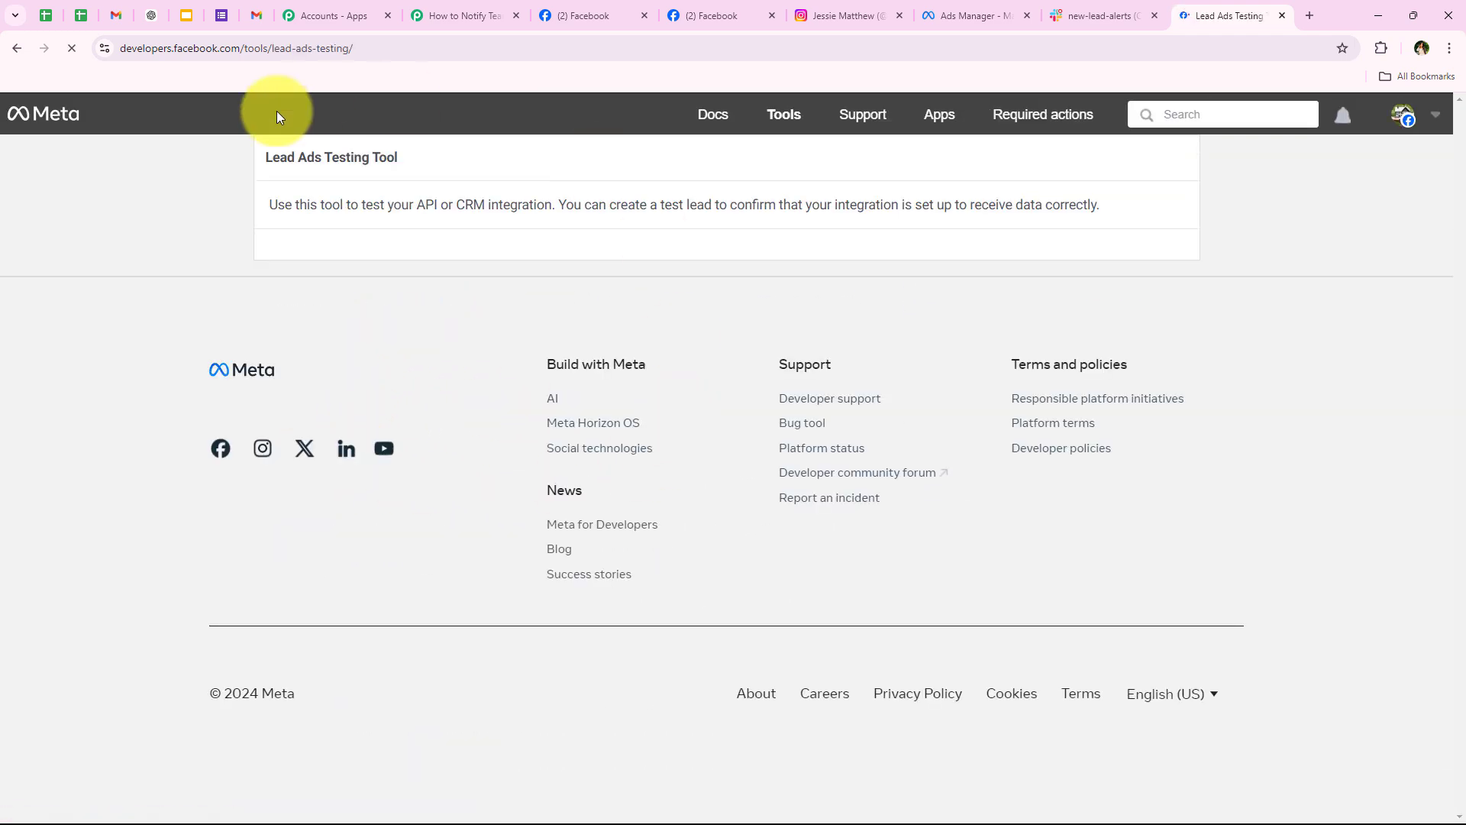
# Step: Compare the Lead Ads Testing Tool's page and form fields with the Pabbly trigger settings
pyautogui.moveTo(259, 157); pyautogui.dragTo(409, 164)
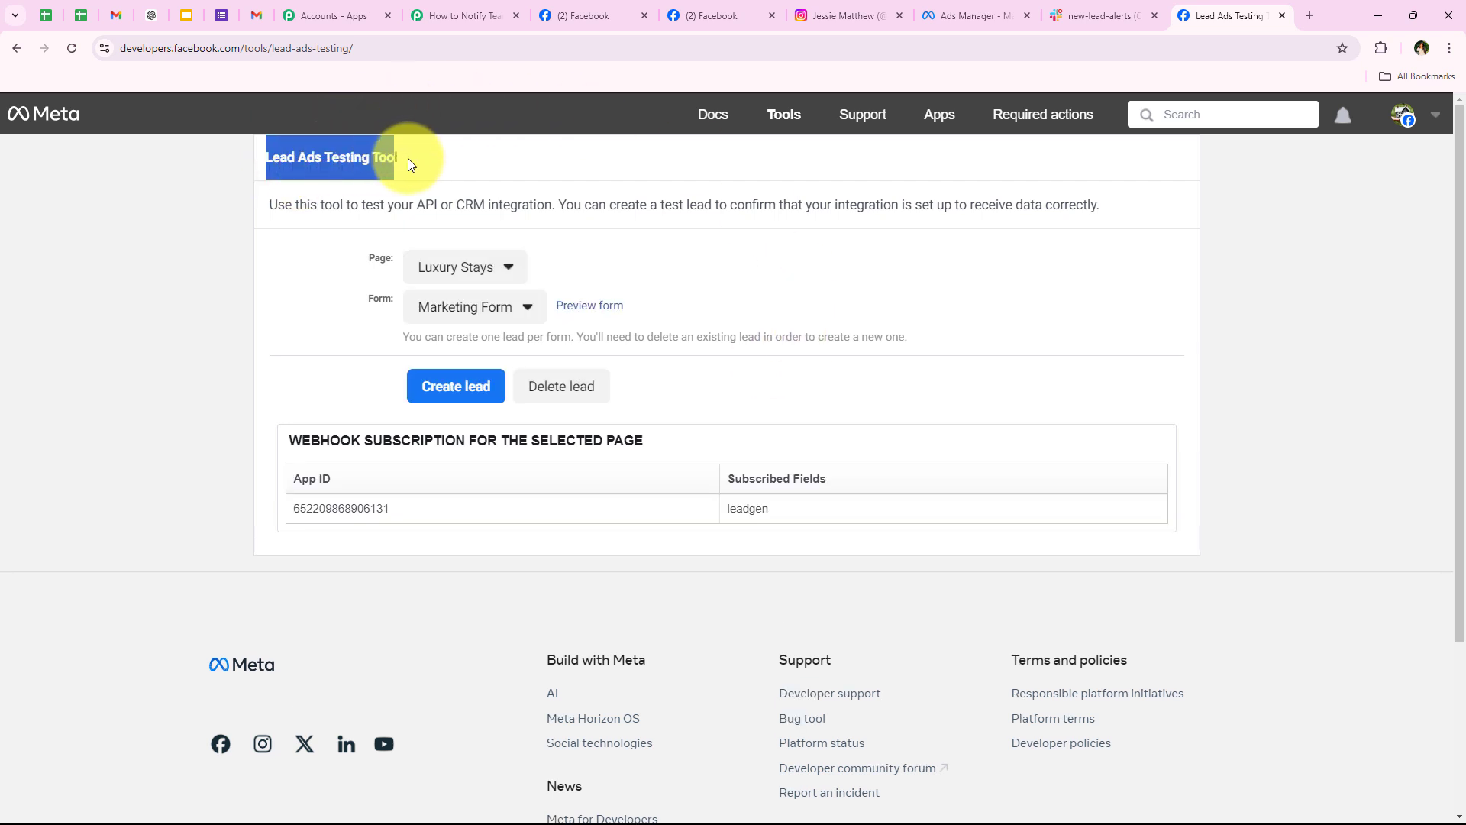
pyautogui.click(331, 261)
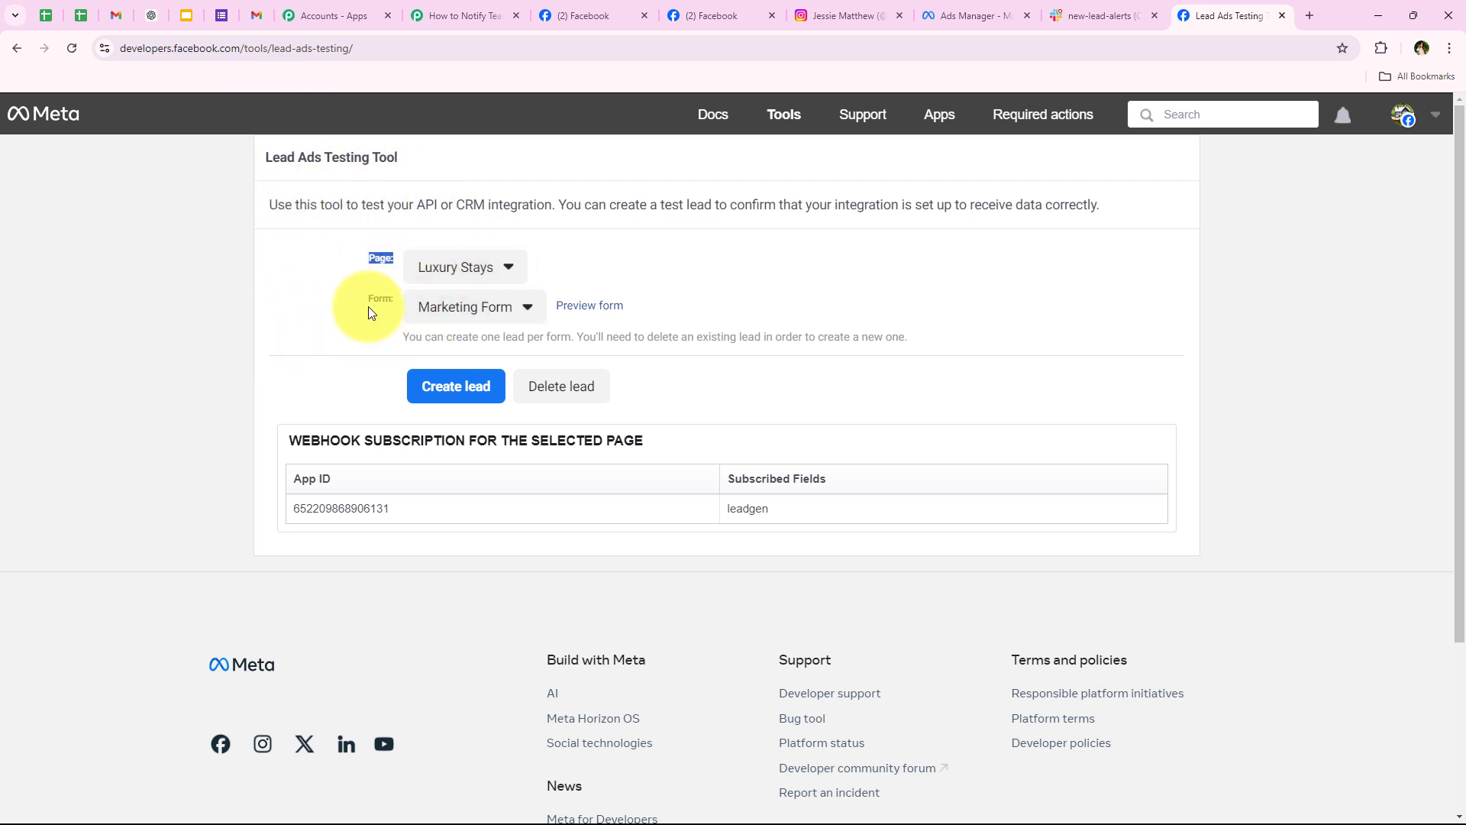
pyautogui.moveTo(367, 305); pyautogui.dragTo(399, 306)
pyautogui.click(463, 15)
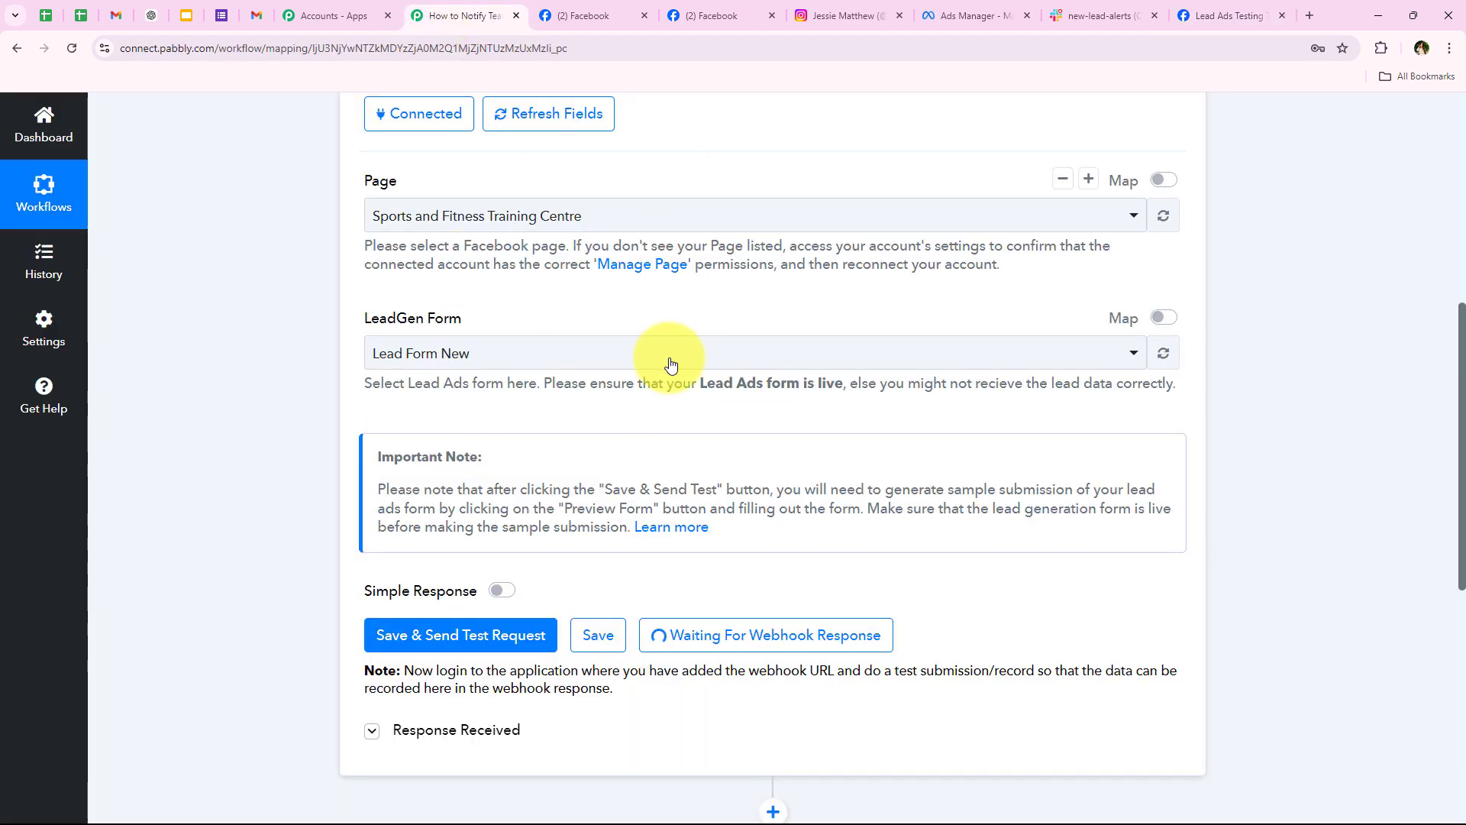
pyautogui.click(1226, 15)
# Step: Select Sports and Fitness Training Centre as the page and Lead Form New as the form
pyautogui.click(462, 267)
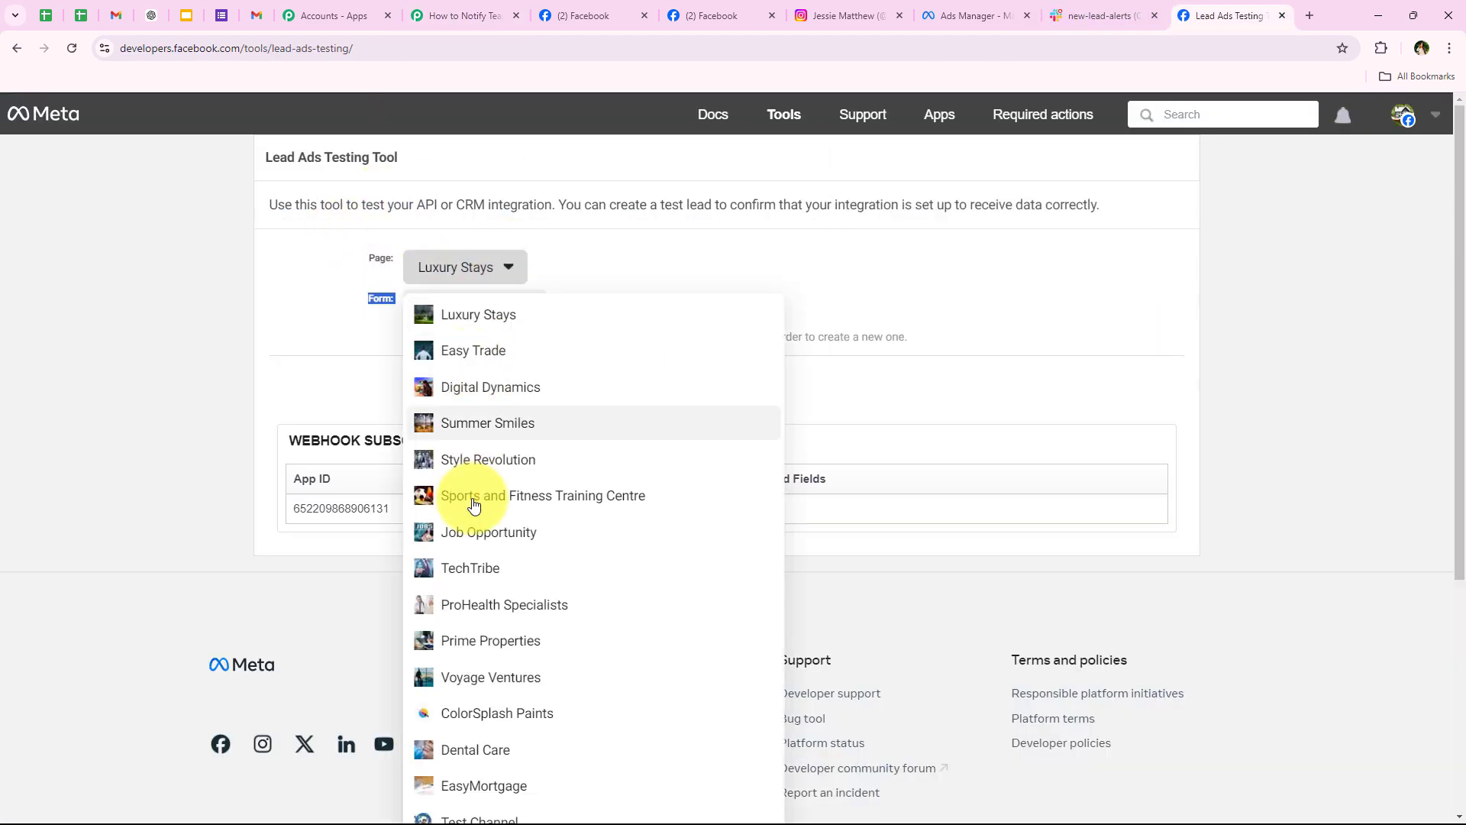
pyautogui.scroll(-2, 497, 519)
pyautogui.click(489, 525)
pyautogui.scroll(2, 116, 452)
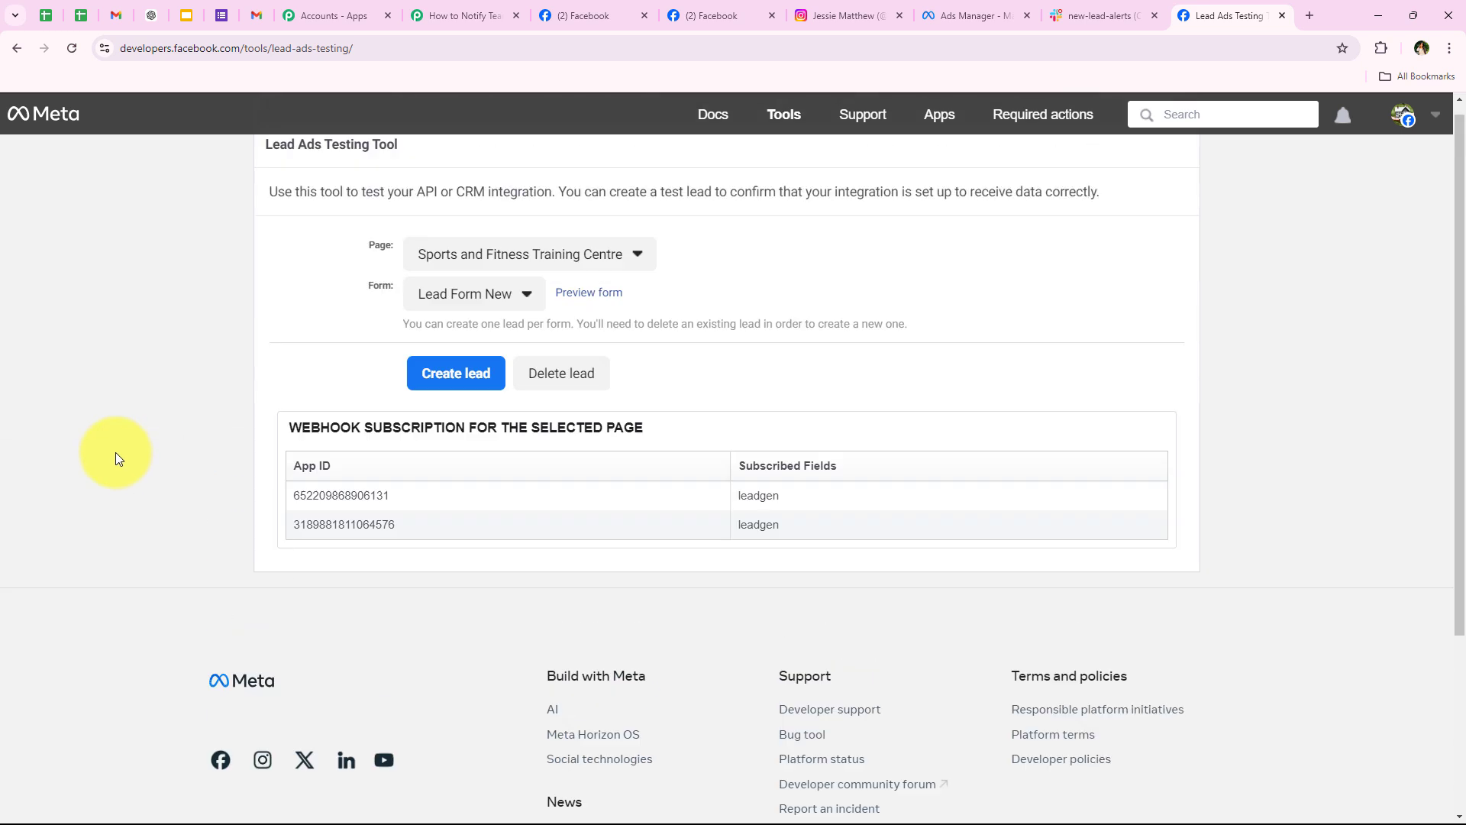
pyautogui.click(481, 306)
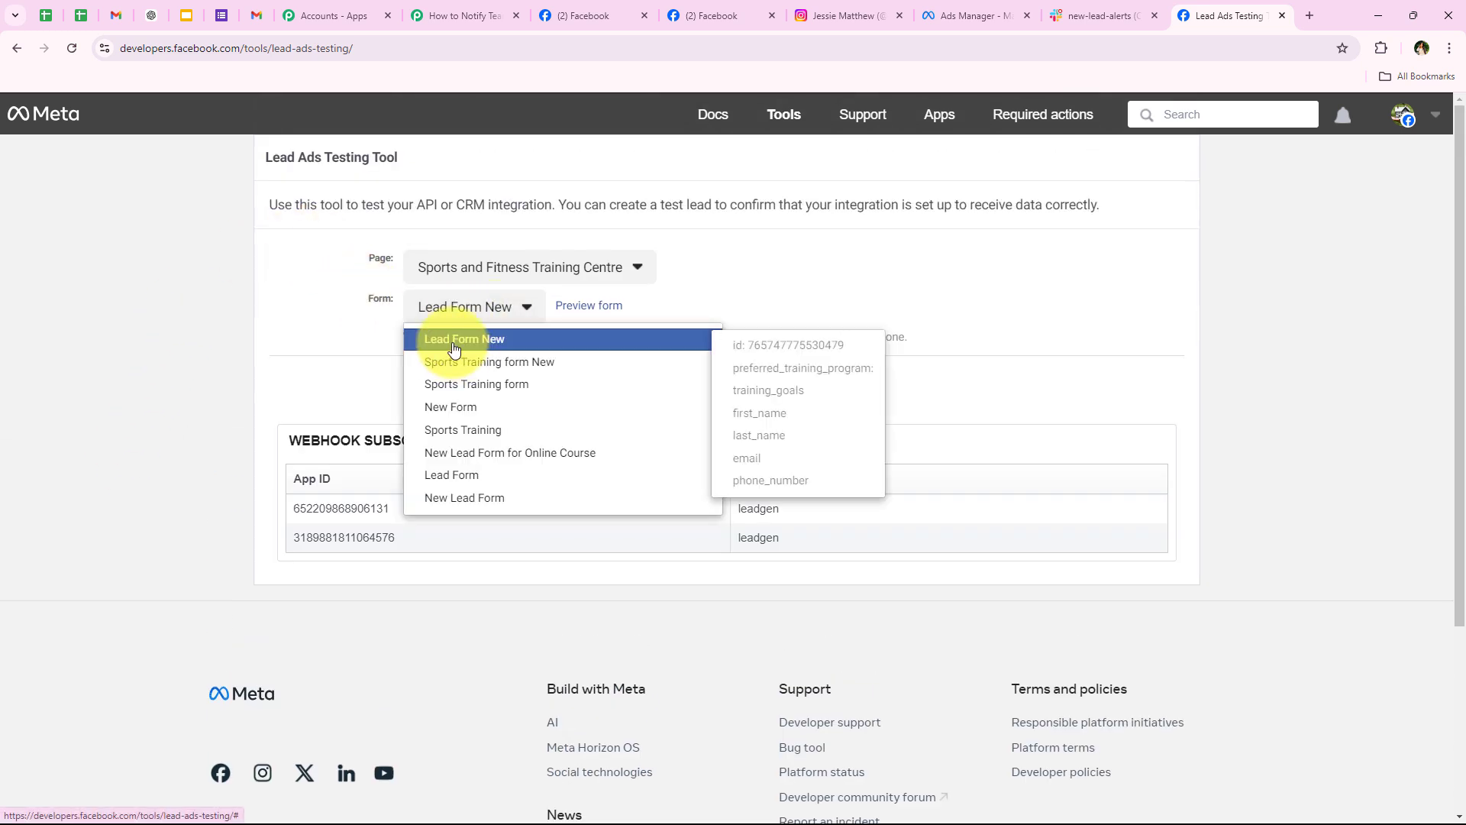
pyautogui.click(453, 341)
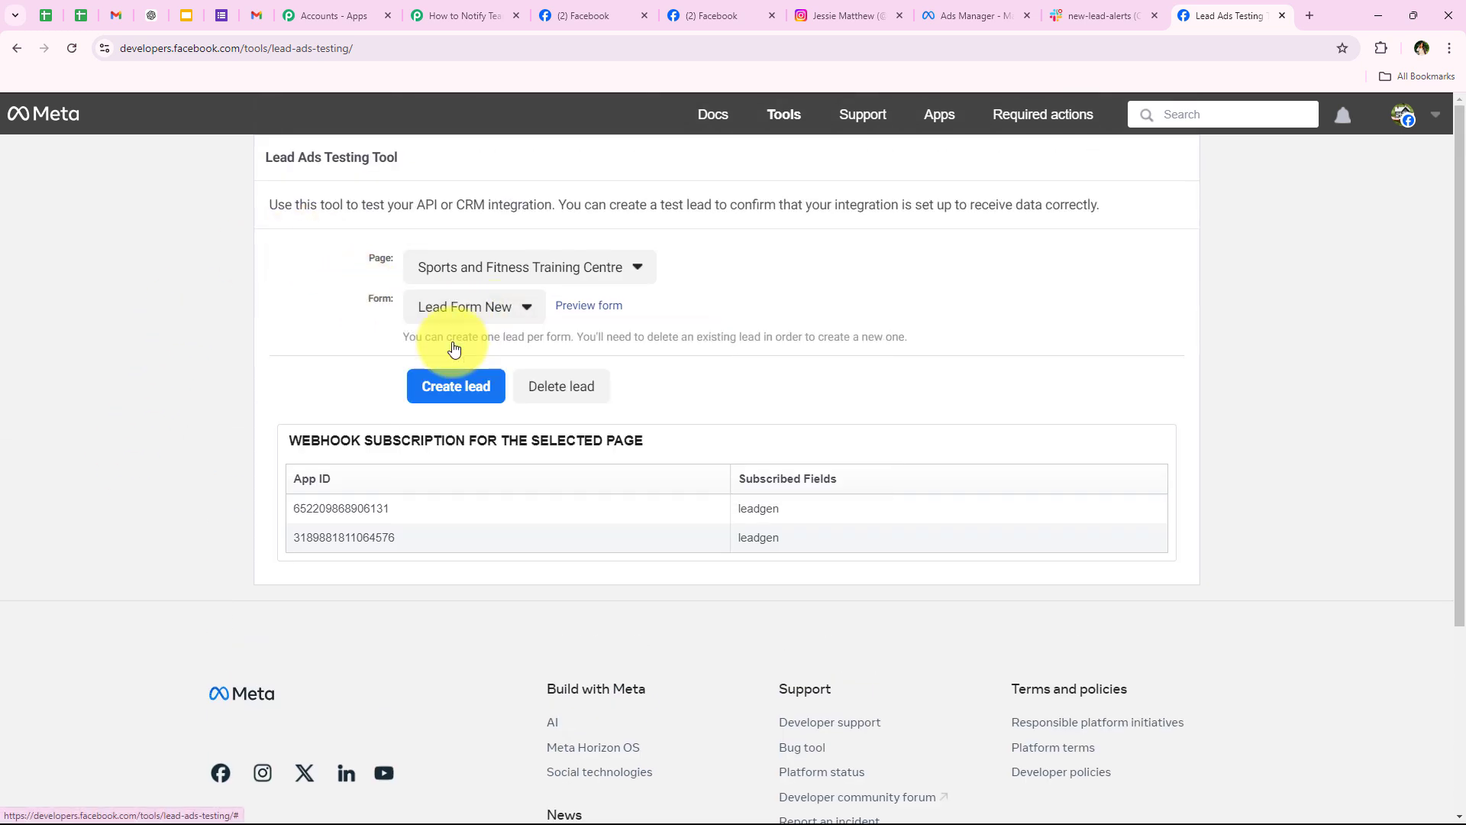
# Step: Preview Lead Form New and answer Sports Specific Training as program and Sports Performance as goal
pyautogui.click(579, 307)
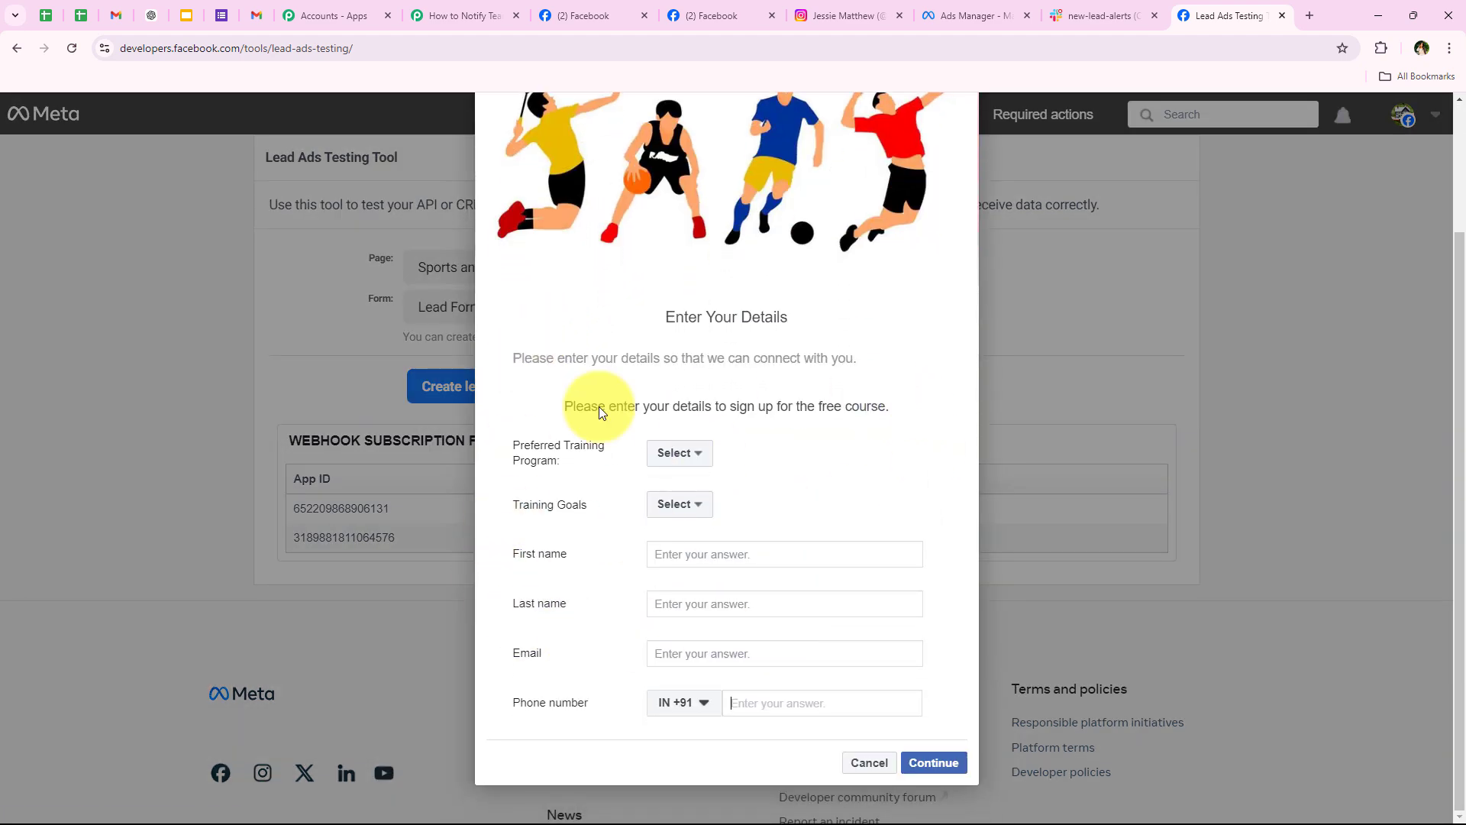
pyautogui.moveTo(507, 443); pyautogui.dragTo(622, 464)
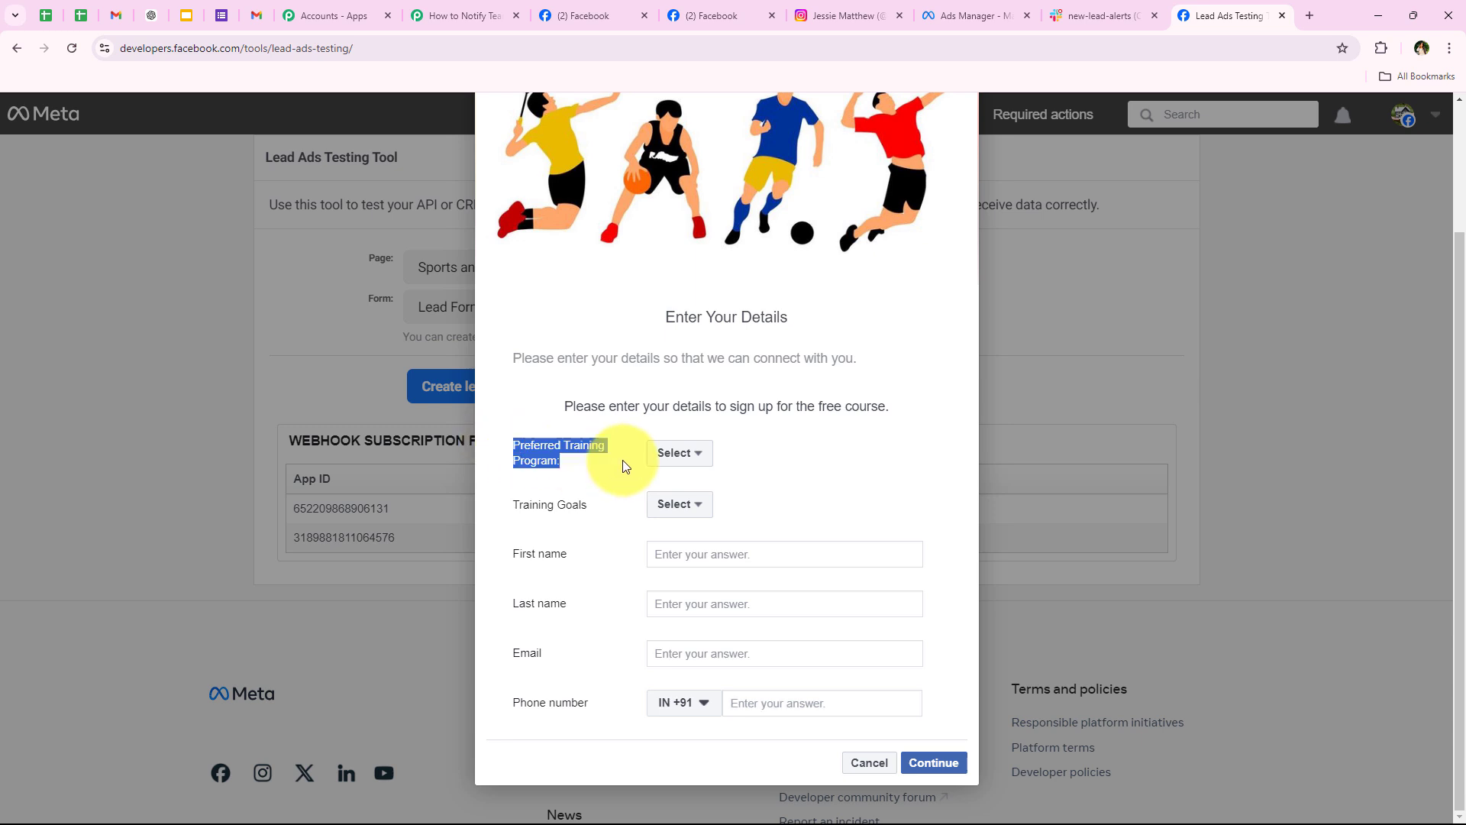
pyautogui.click(666, 456)
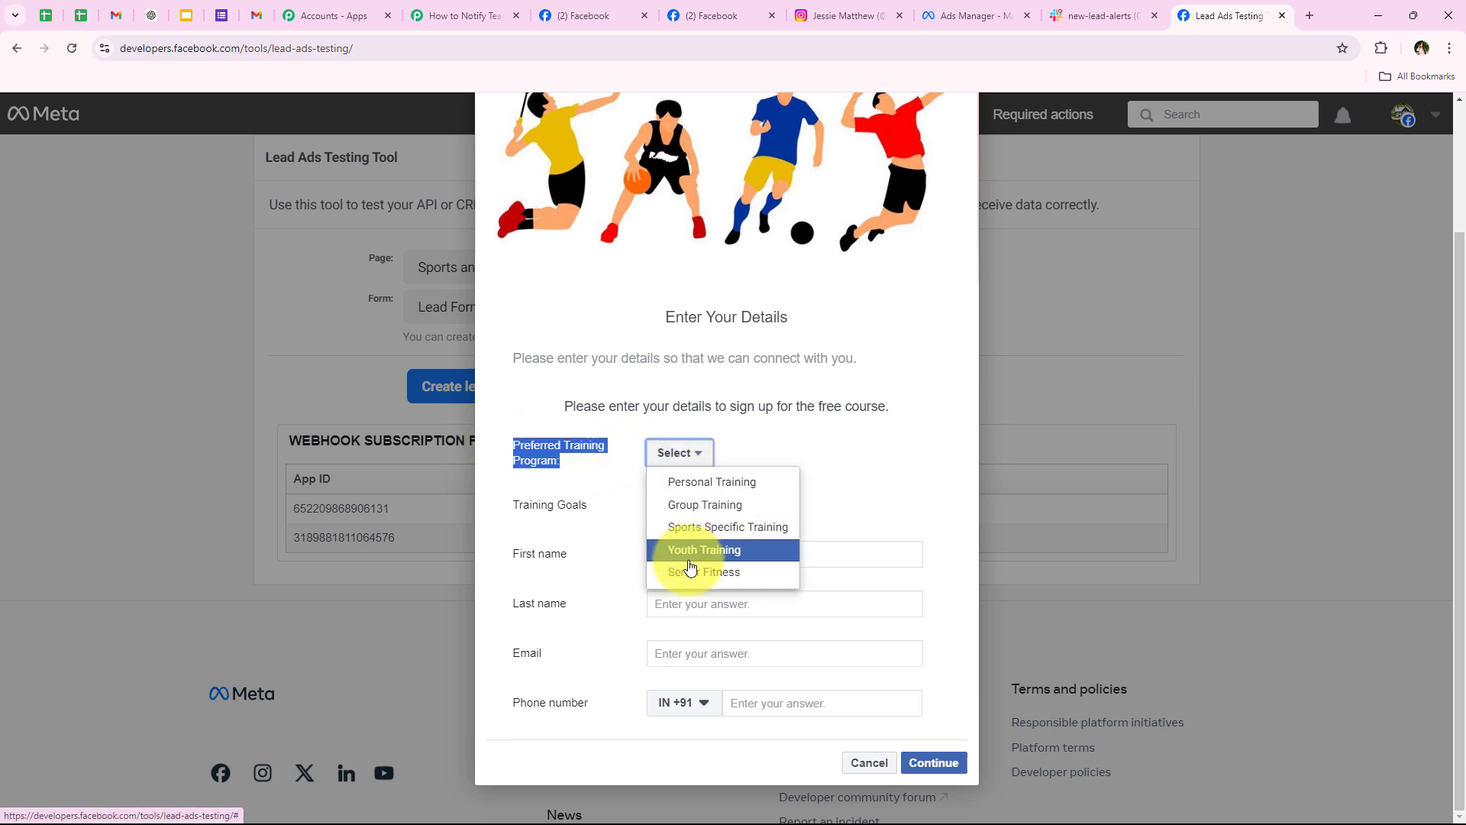
pyautogui.click(711, 527)
pyautogui.moveTo(497, 508); pyautogui.dragTo(631, 509)
pyautogui.click(658, 504)
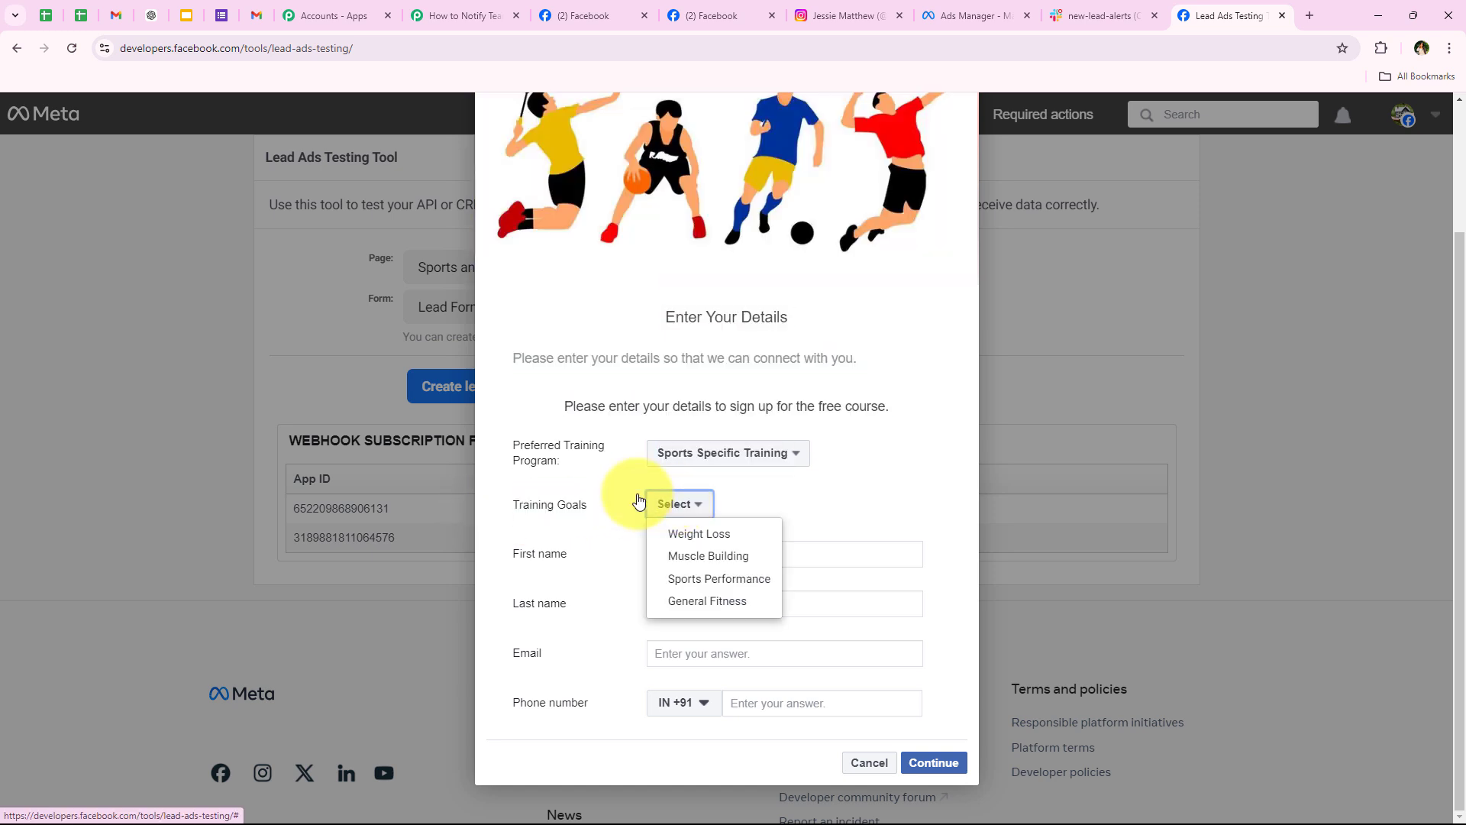
pyautogui.click(663, 578)
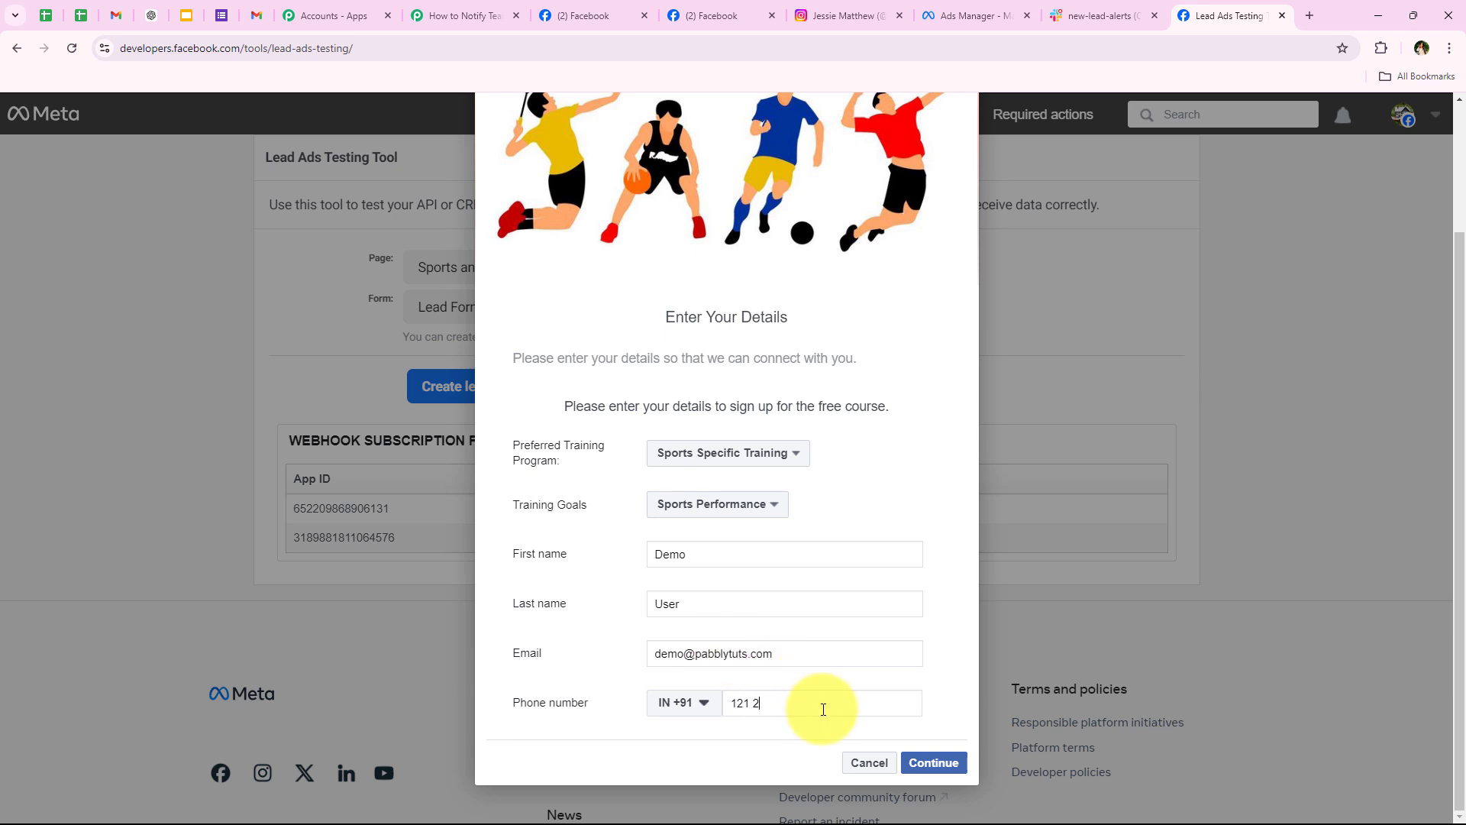
# Step: Submit the completed test lead and dismiss the thank-you dialog to confirm it was sent
pyautogui.click(933, 762)
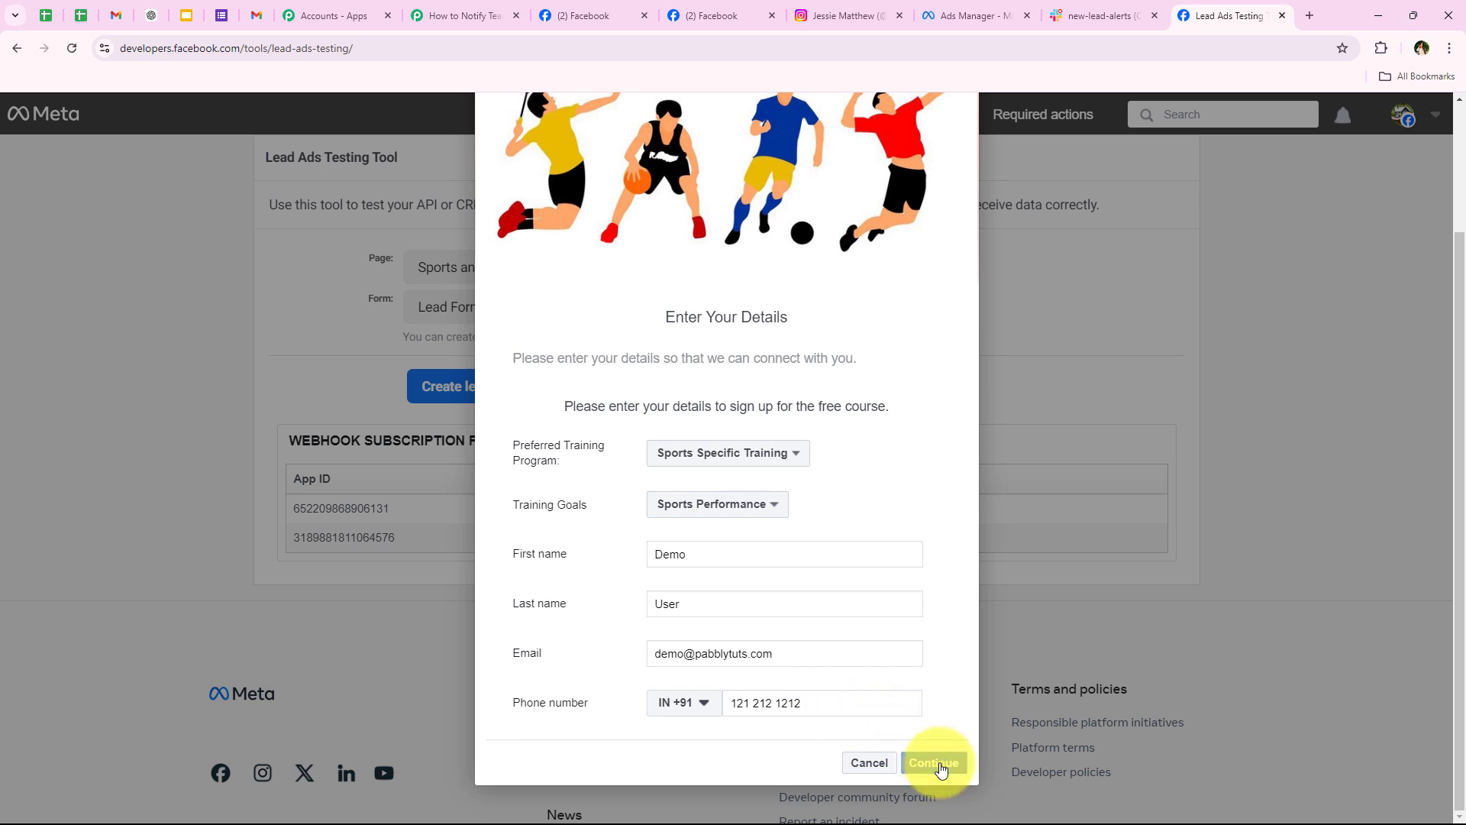
pyautogui.click(936, 609)
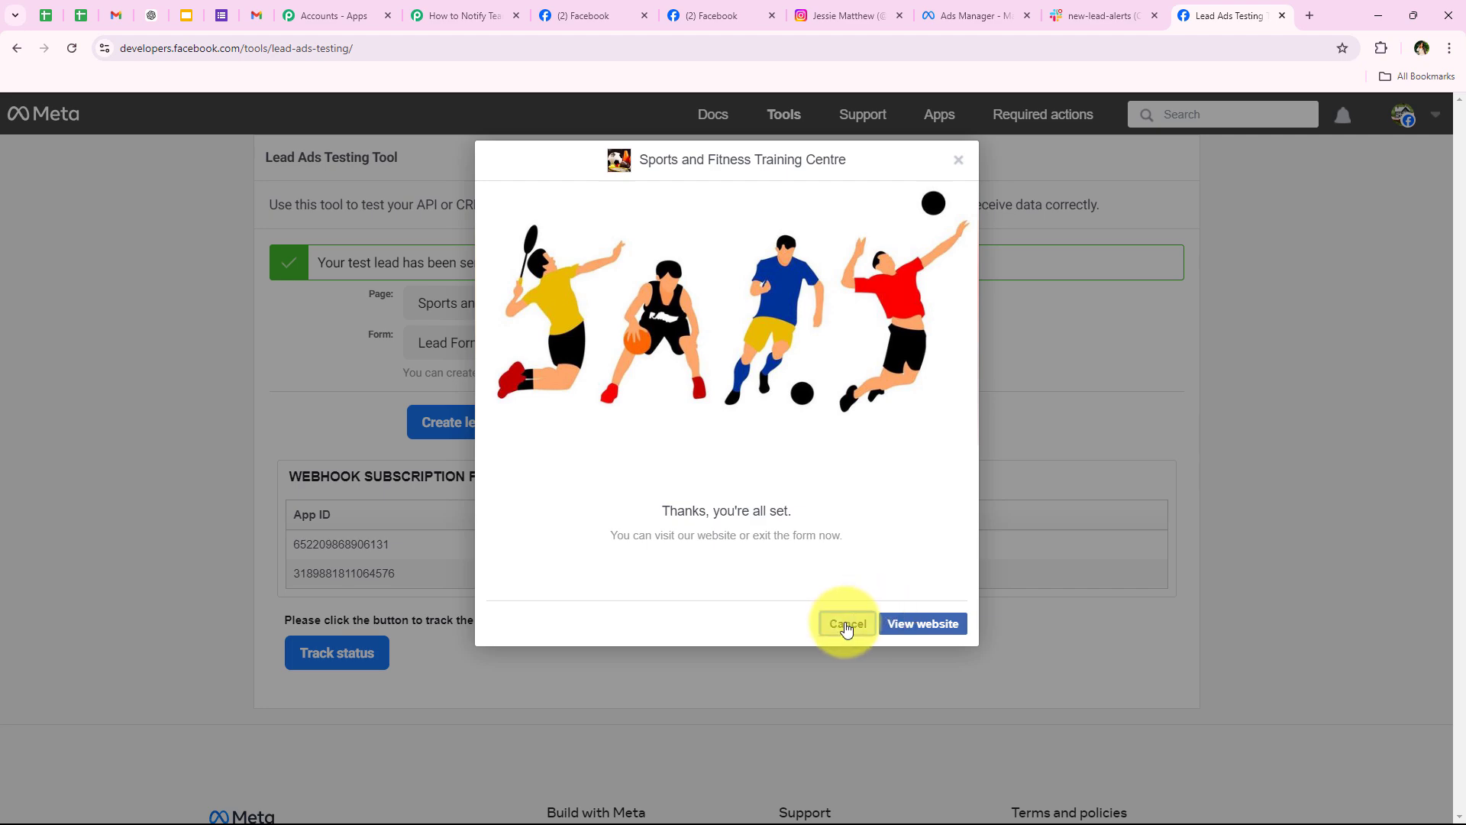
pyautogui.click(847, 623)
pyautogui.moveTo(306, 270); pyautogui.dragTo(493, 265)
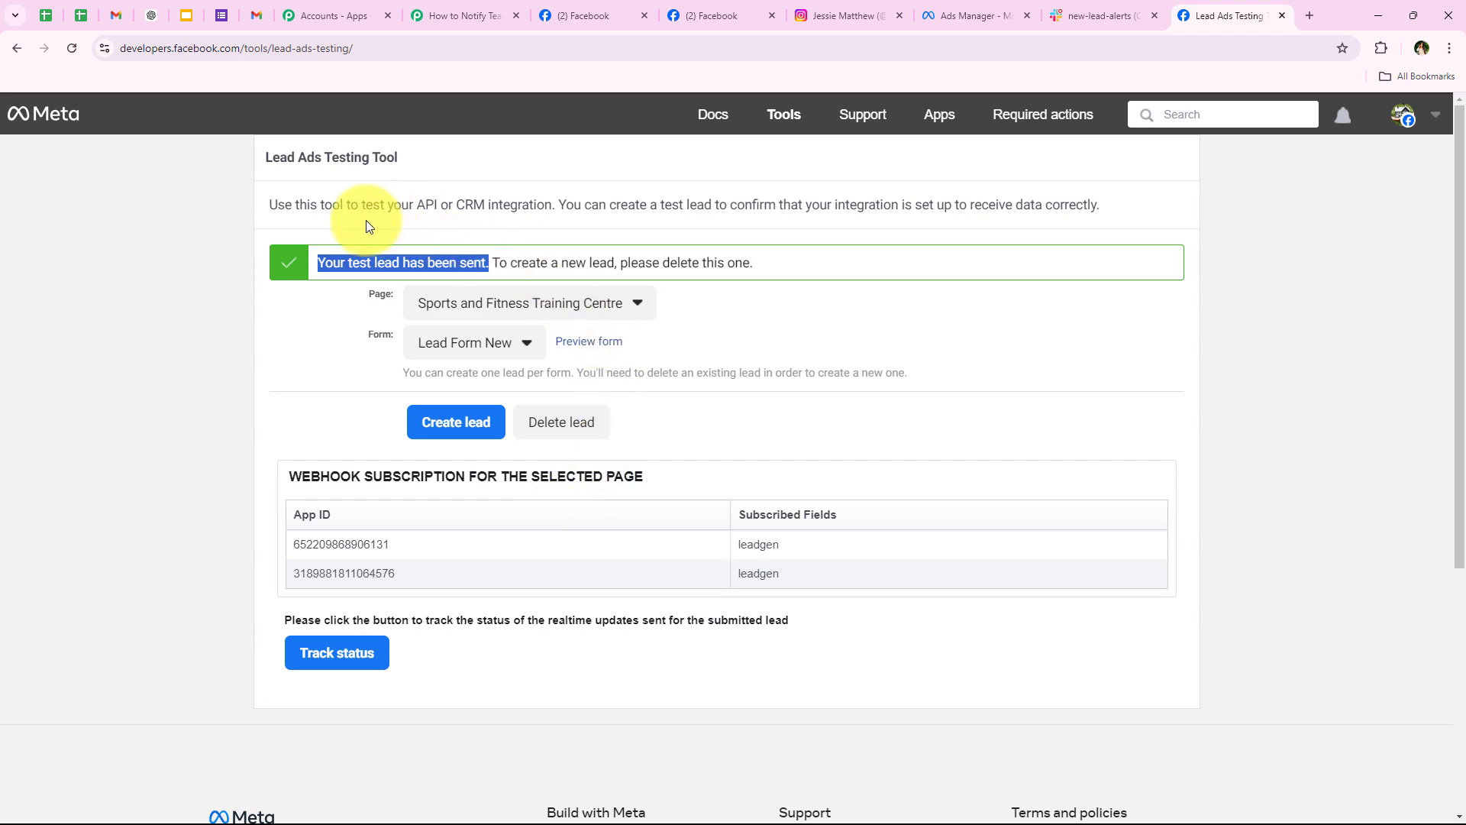
# Step: Check the trigger's captured lead: sports_specific_training, sports_performance, first name, email and phone values
pyautogui.click(458, 14)
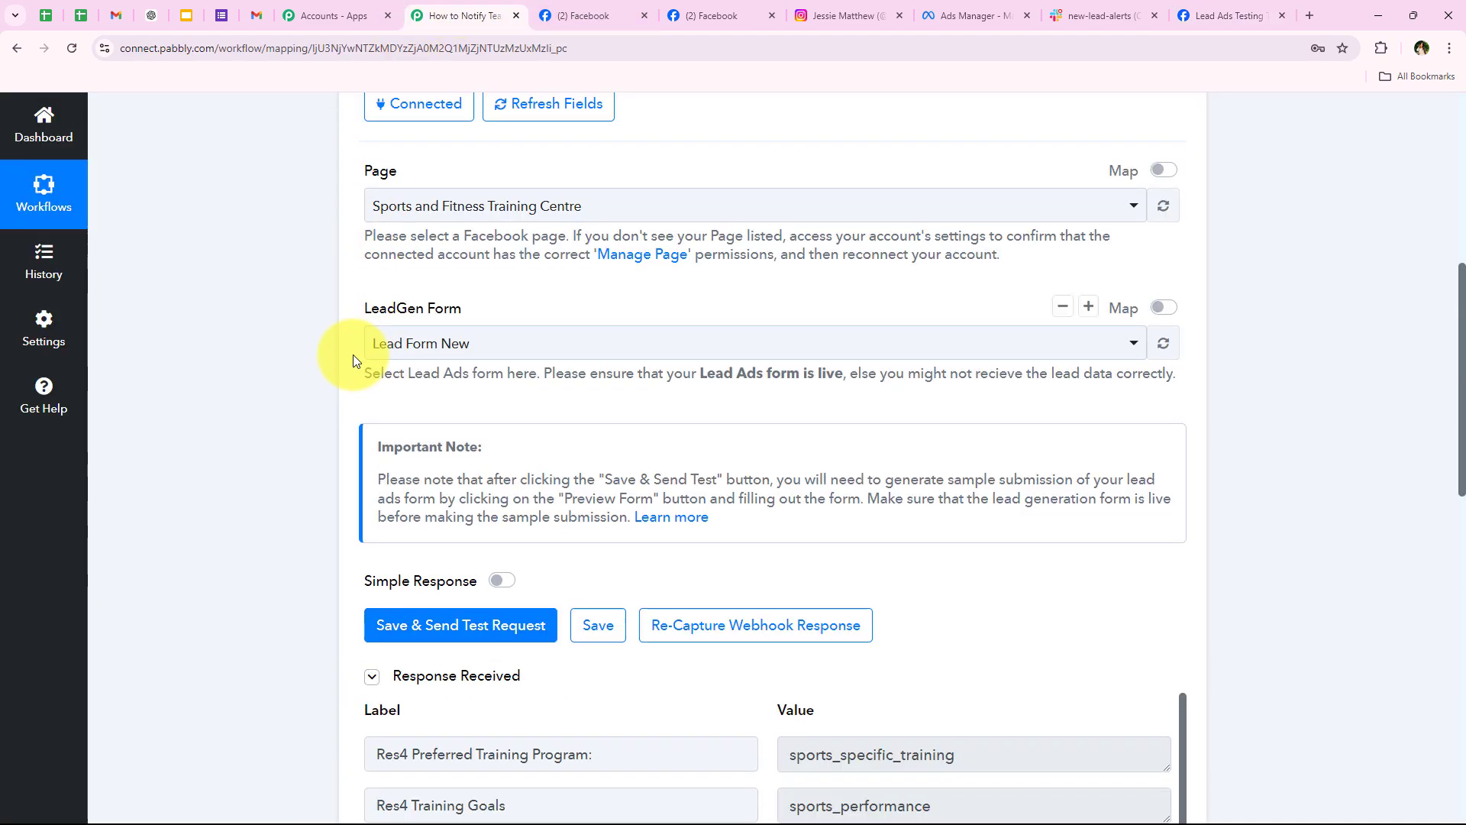
pyautogui.scroll(-2, 349, 356)
pyautogui.scroll(-3, 348, 356)
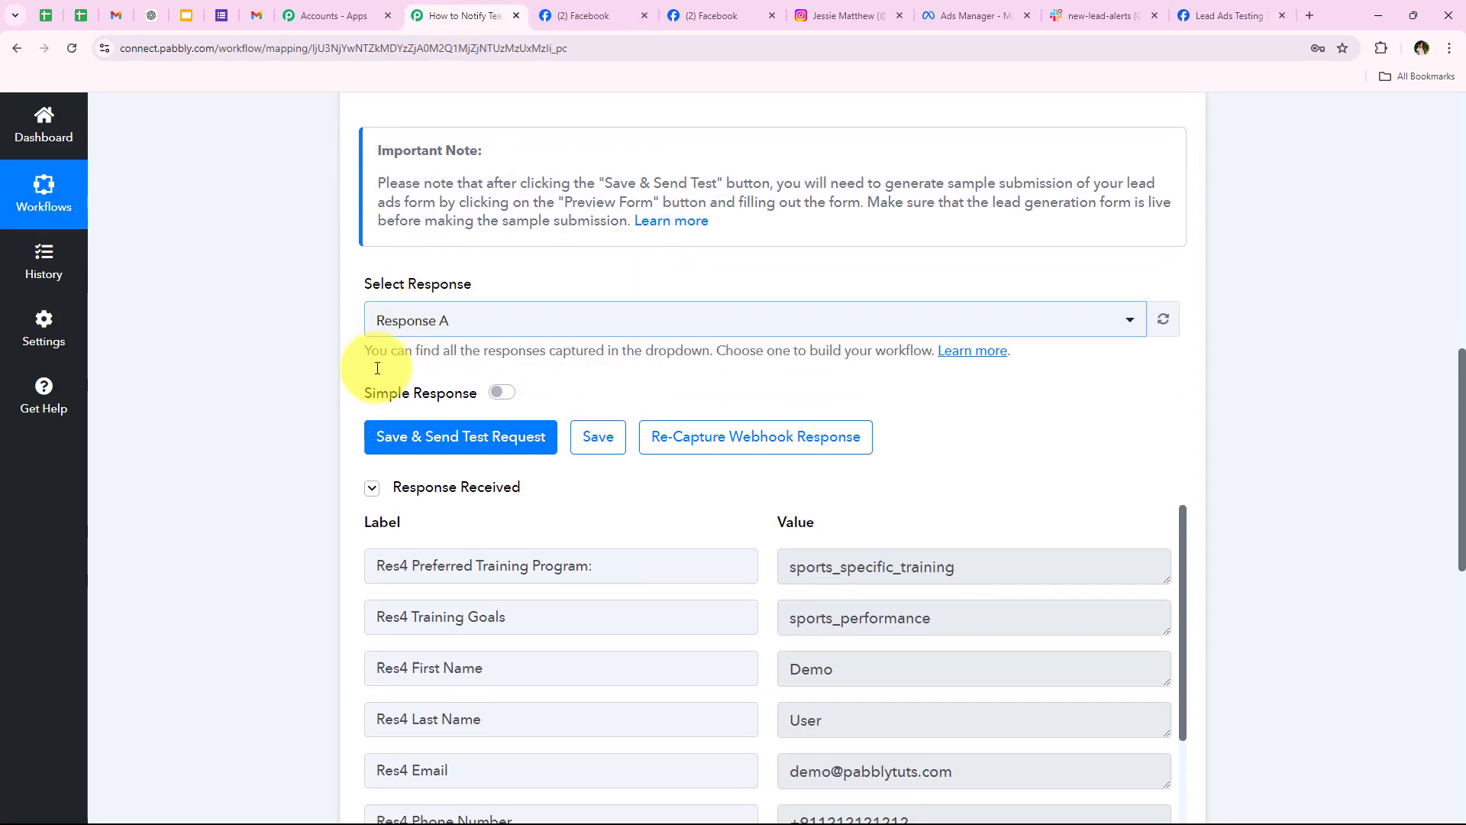
pyautogui.scroll(-3, 359, 412)
pyautogui.scroll(-1, 672, 527)
pyautogui.scroll(1, 726, 512)
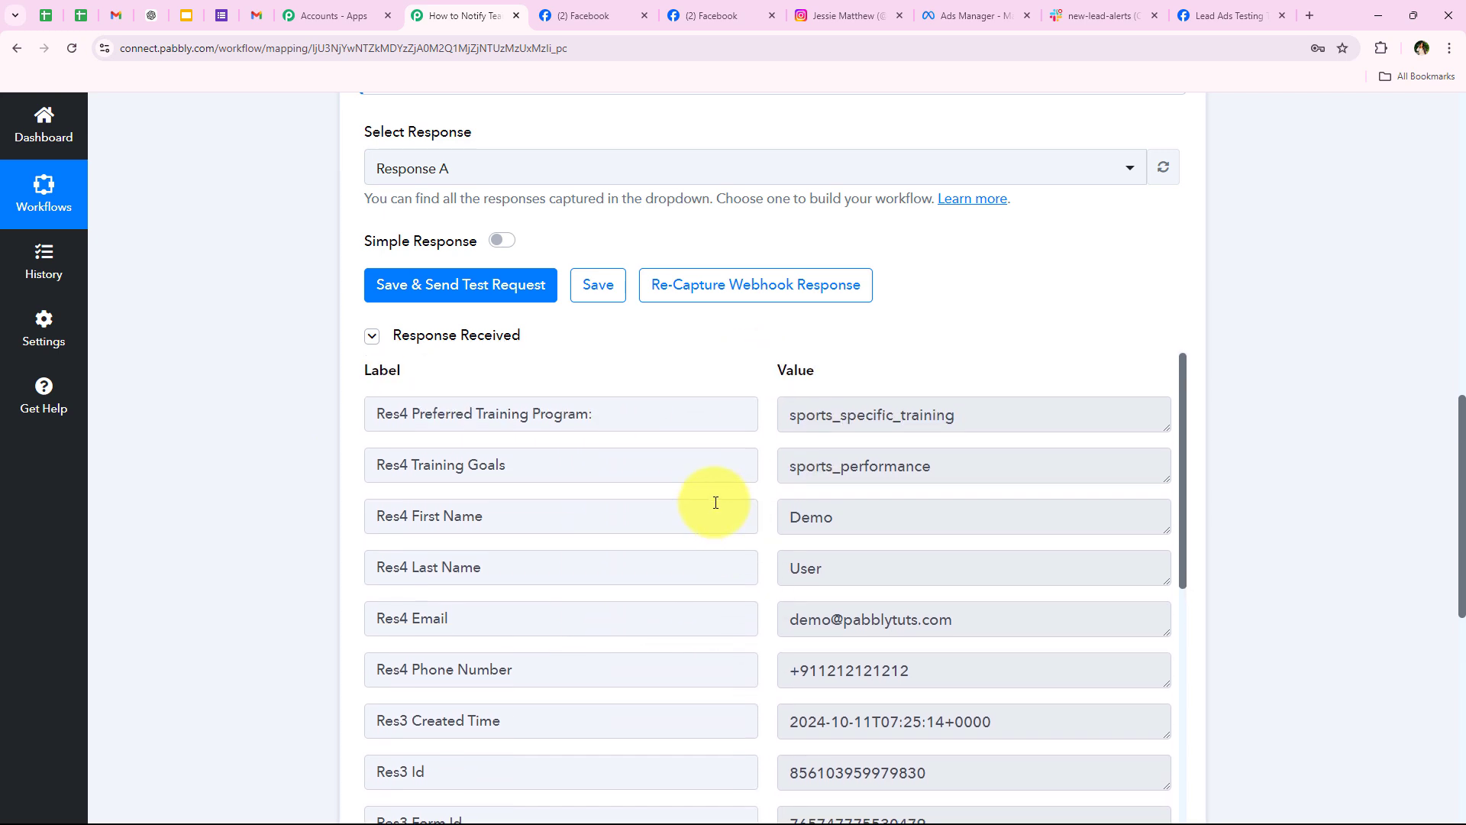
pyautogui.moveTo(787, 416); pyautogui.dragTo(1204, 449)
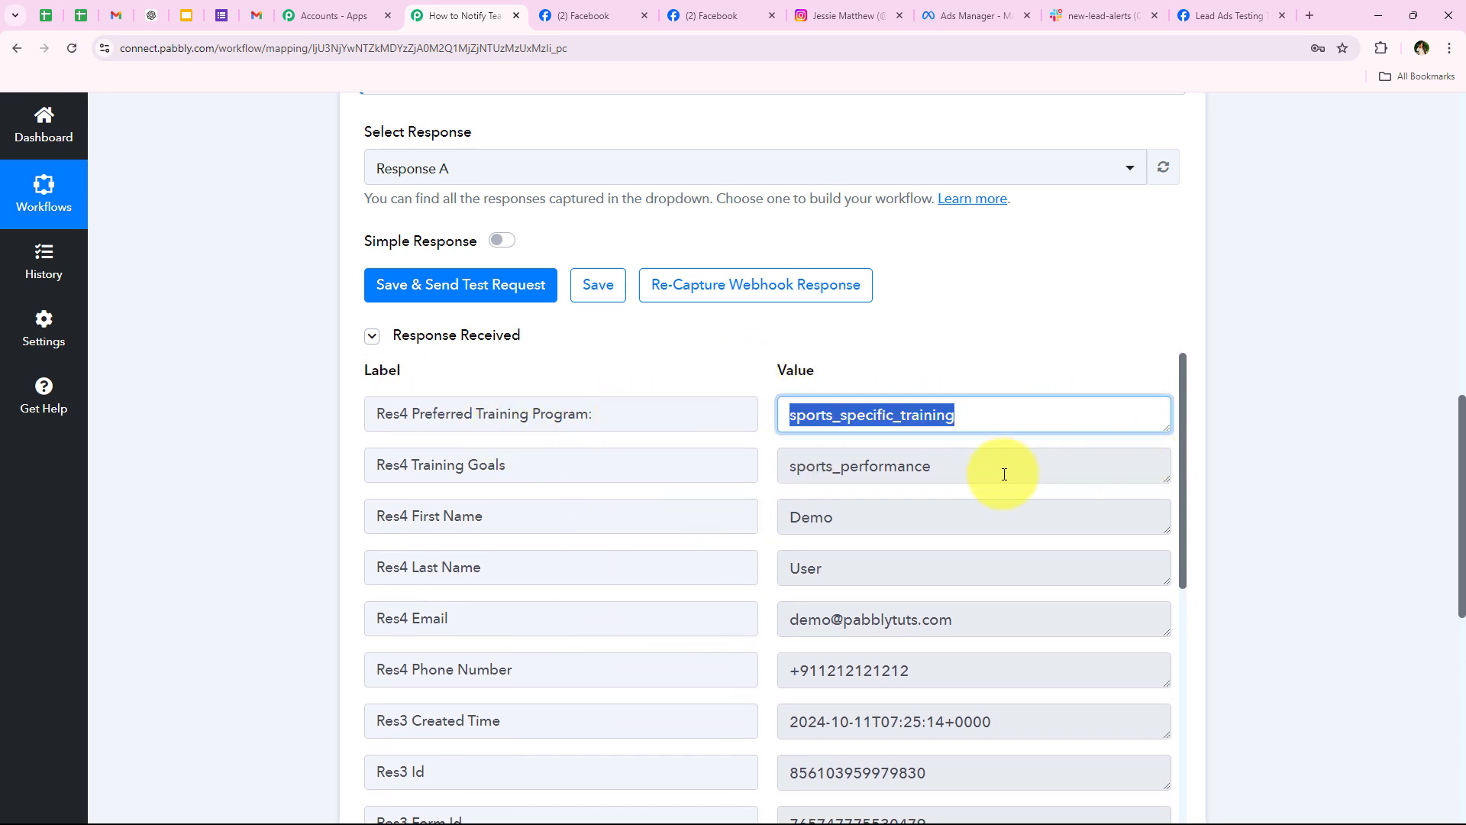
pyautogui.moveTo(998, 467); pyautogui.dragTo(619, 483)
pyautogui.moveTo(912, 518); pyautogui.dragTo(608, 519)
pyautogui.press('Tab')
pyautogui.press('Tab')
pyautogui.press('Tab')
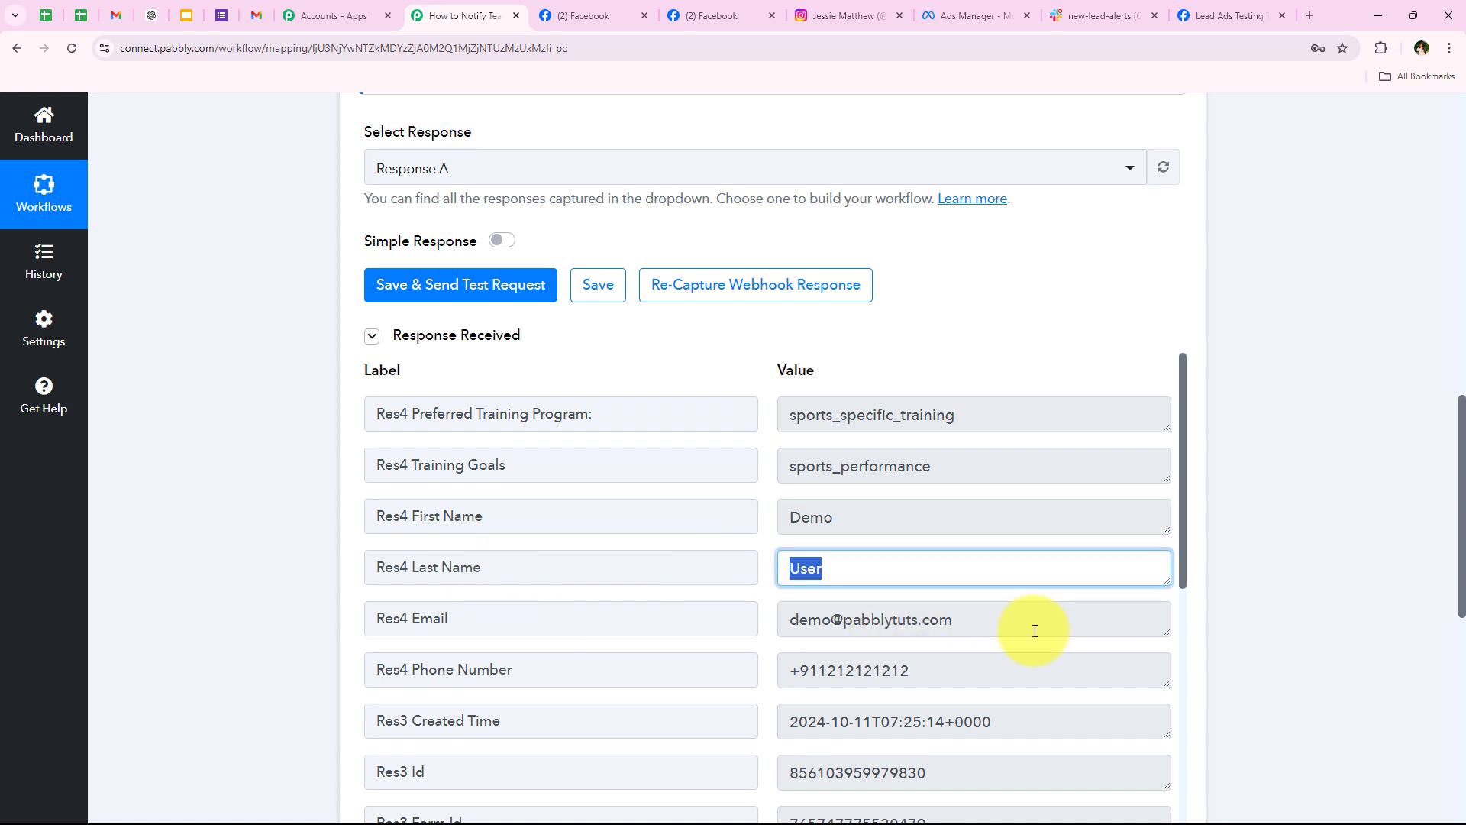
pyautogui.click(136, 568)
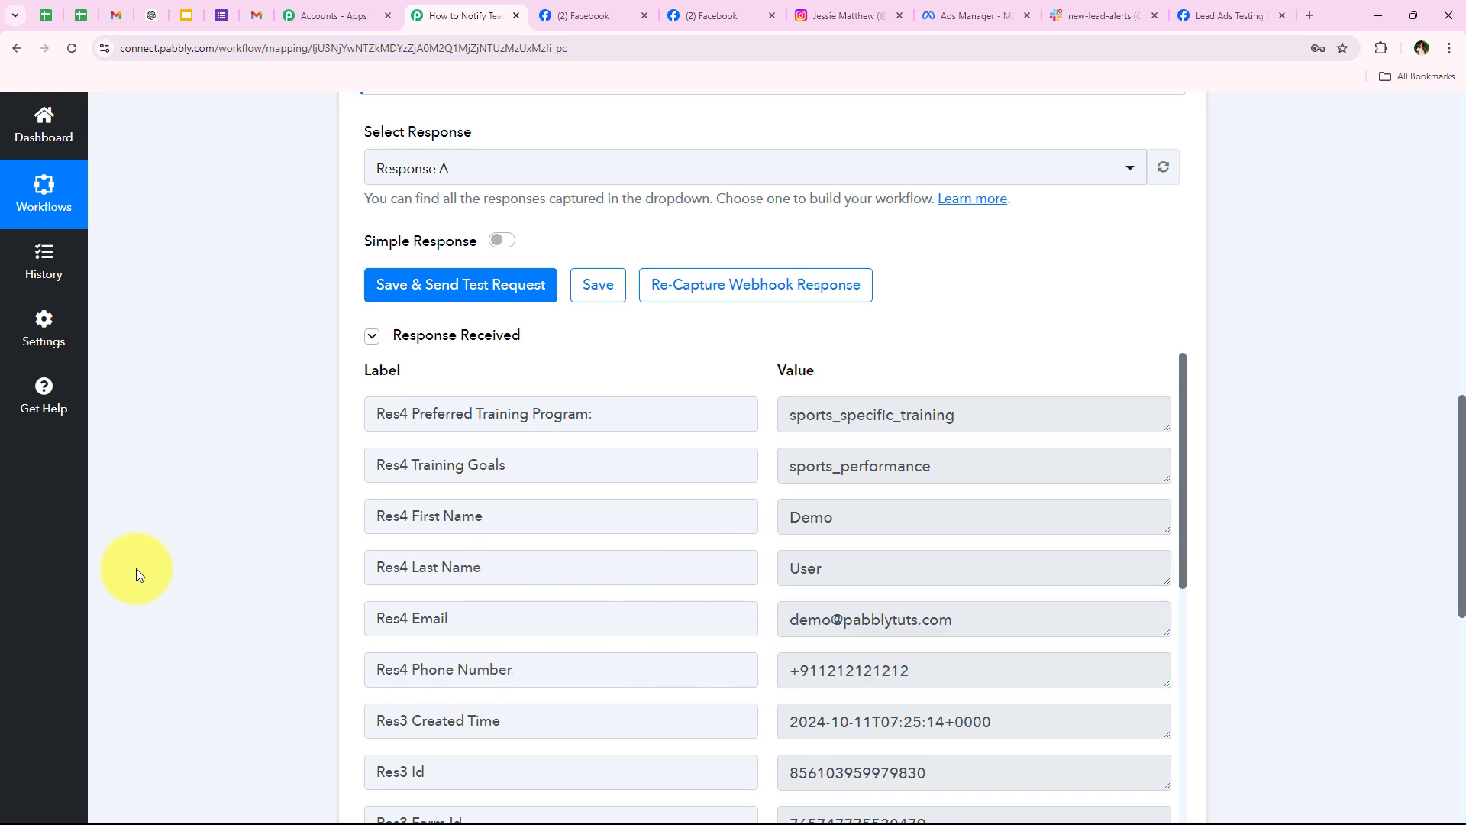
pyautogui.scroll(10, 240, 337)
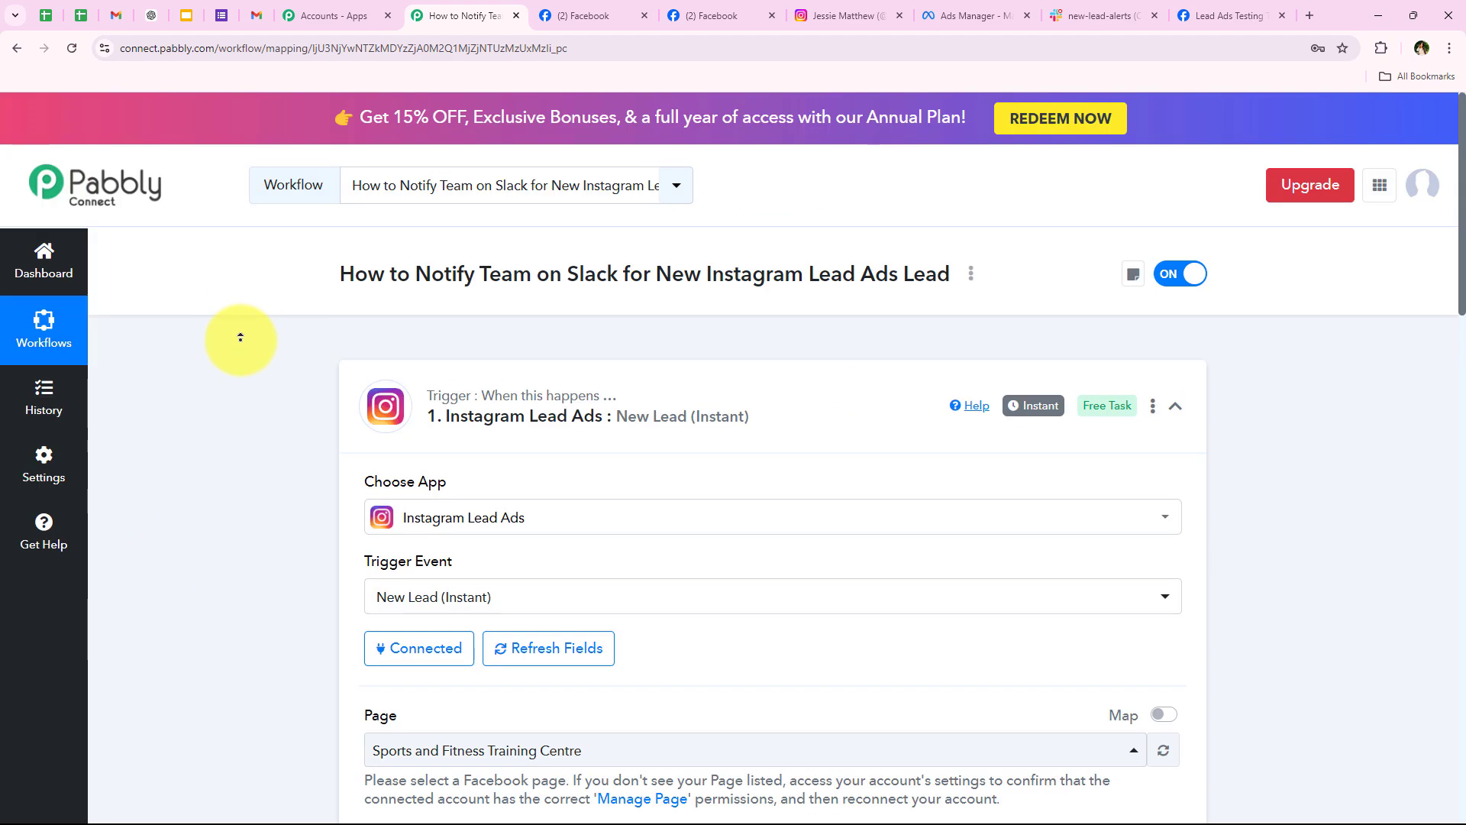
# Step: Collapse the Instagram trigger and choose Slack as the action app after searching 'Slac'
pyautogui.click(608, 423)
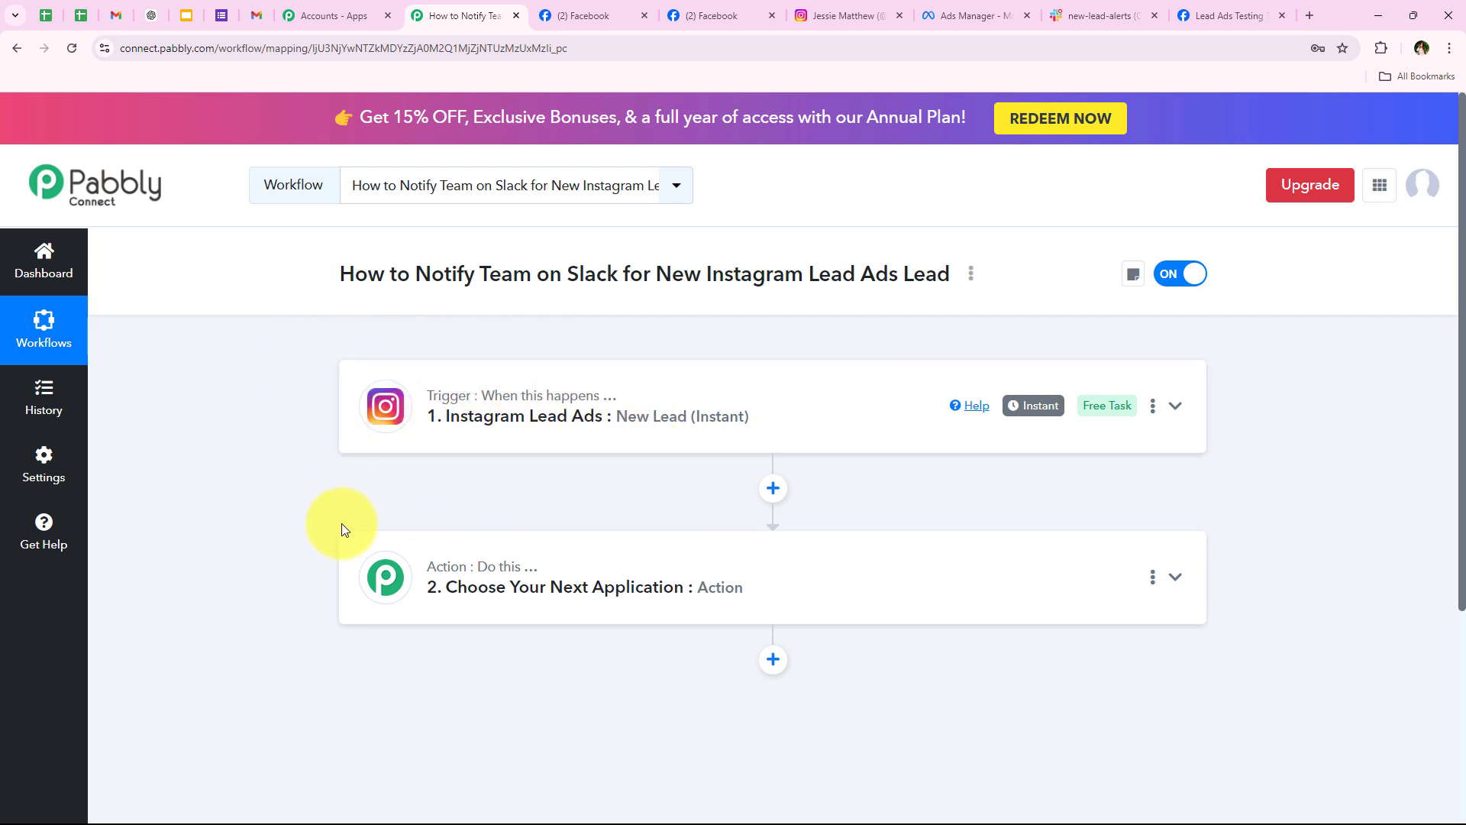
pyautogui.click(467, 560)
pyautogui.click(454, 421)
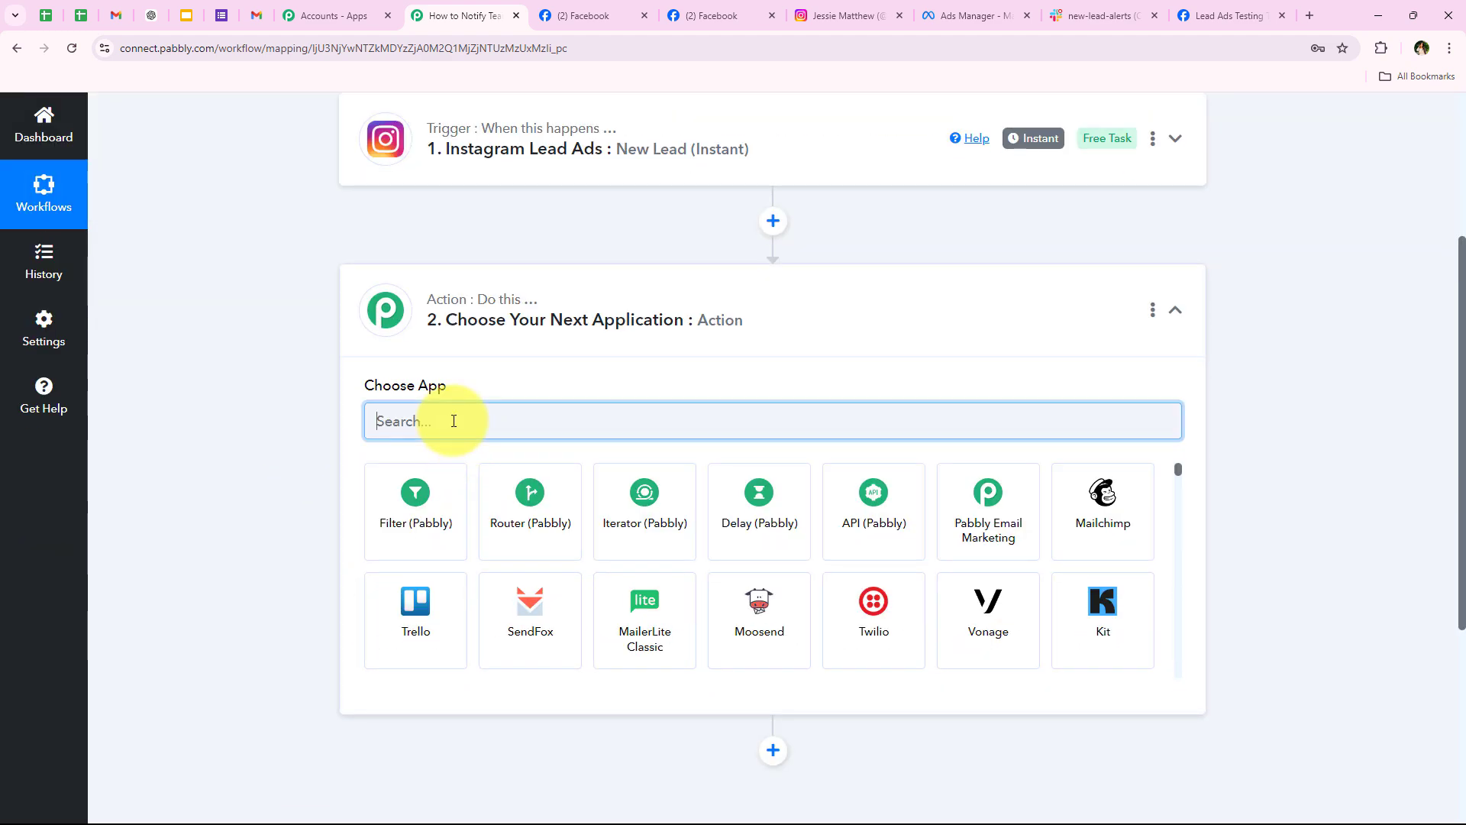
pyautogui.write('Slack')
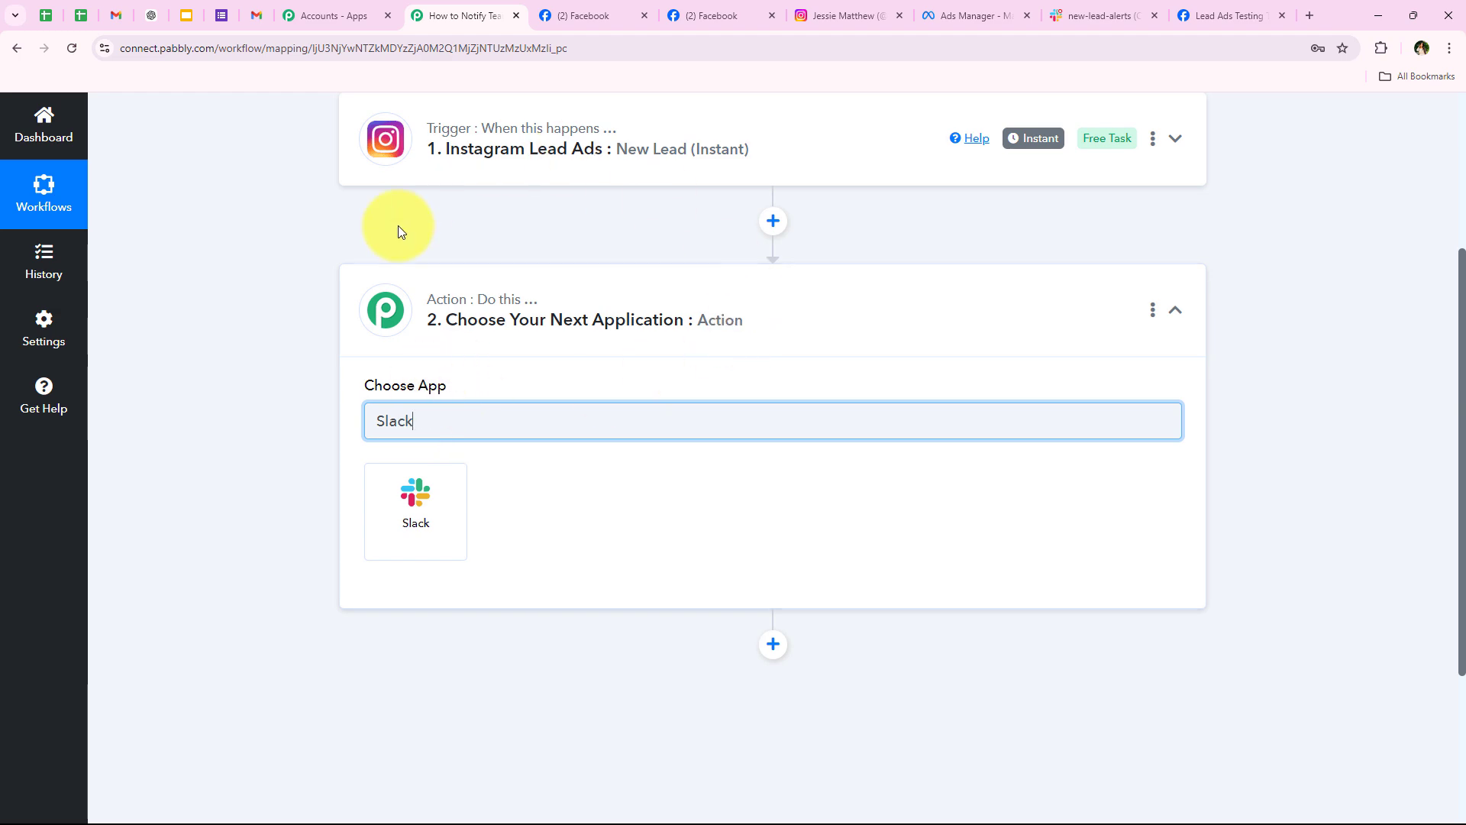
pyautogui.scroll(4, 383, 258)
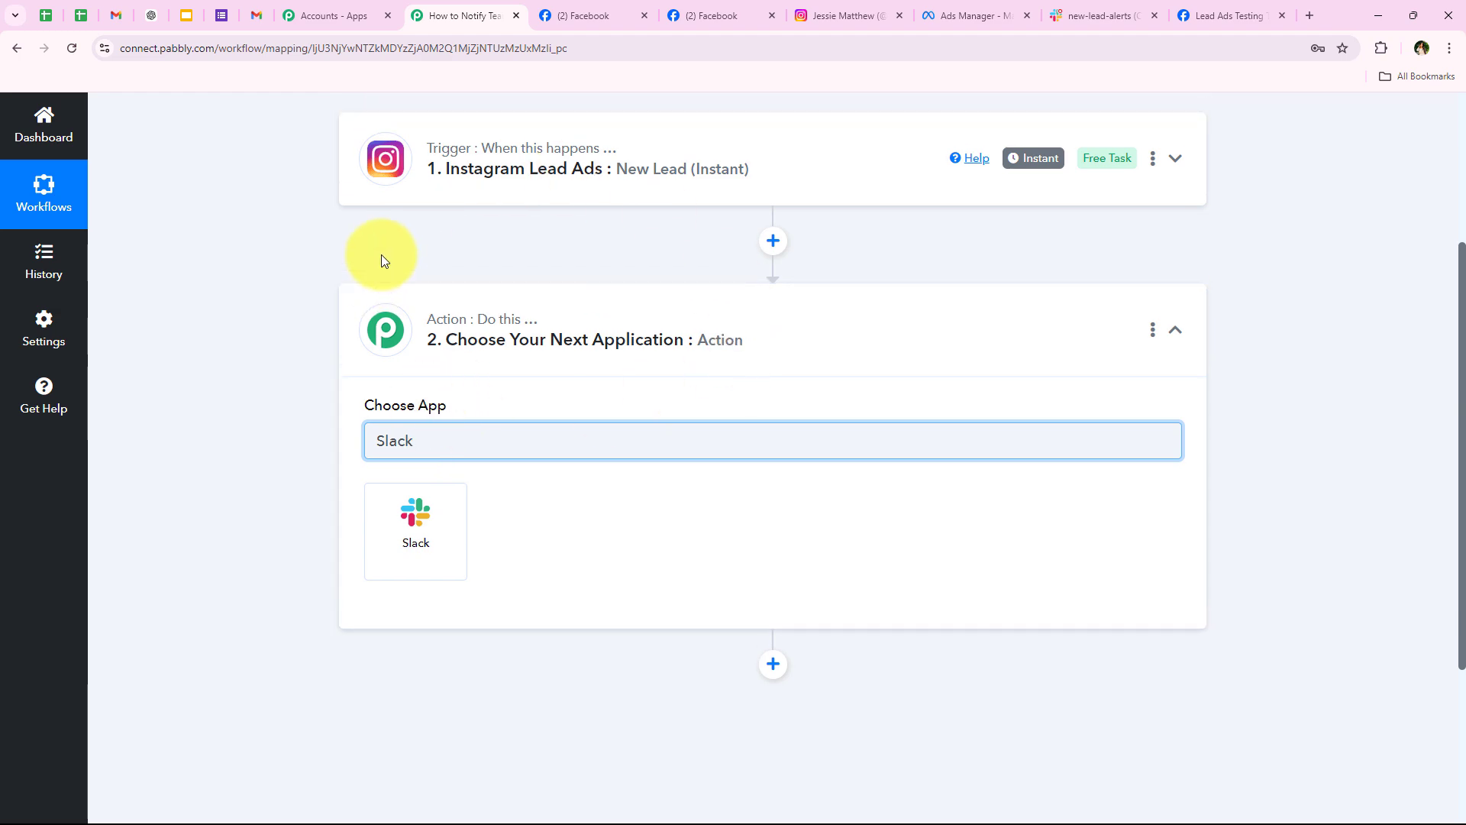
pyautogui.scroll(-2, 557, 402)
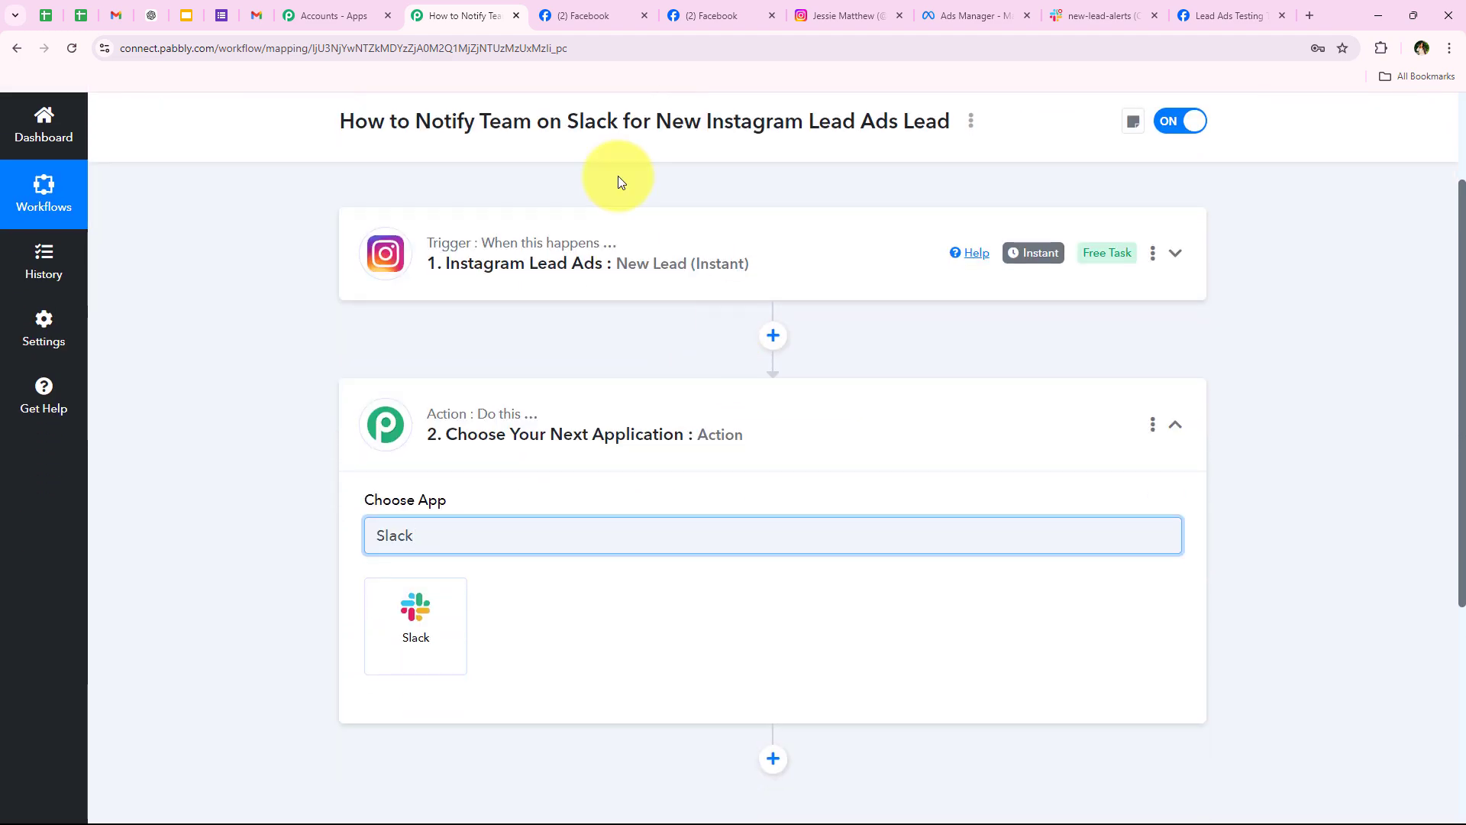
pyautogui.scroll(-1, 312, 576)
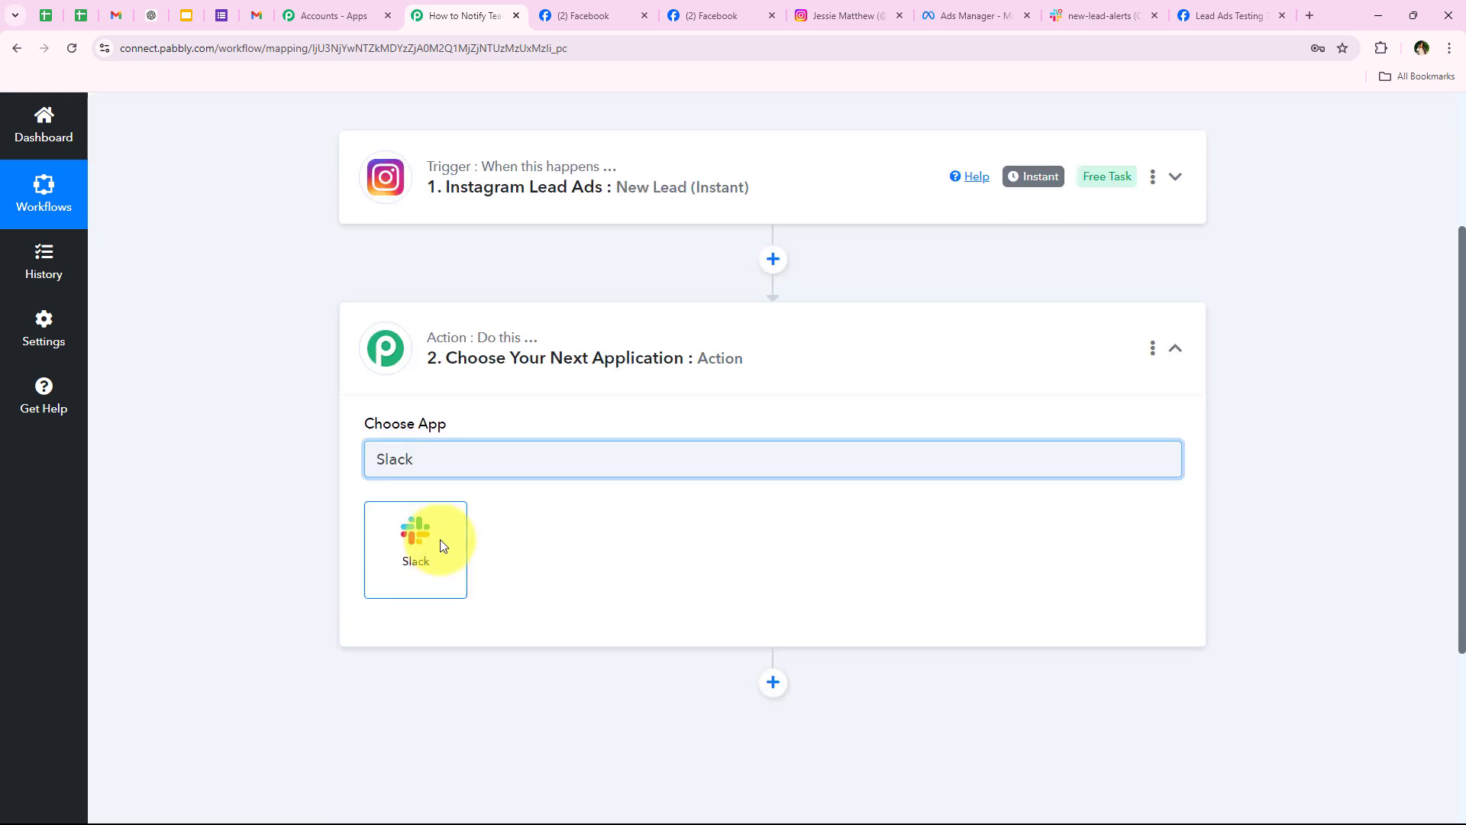
pyautogui.click(443, 547)
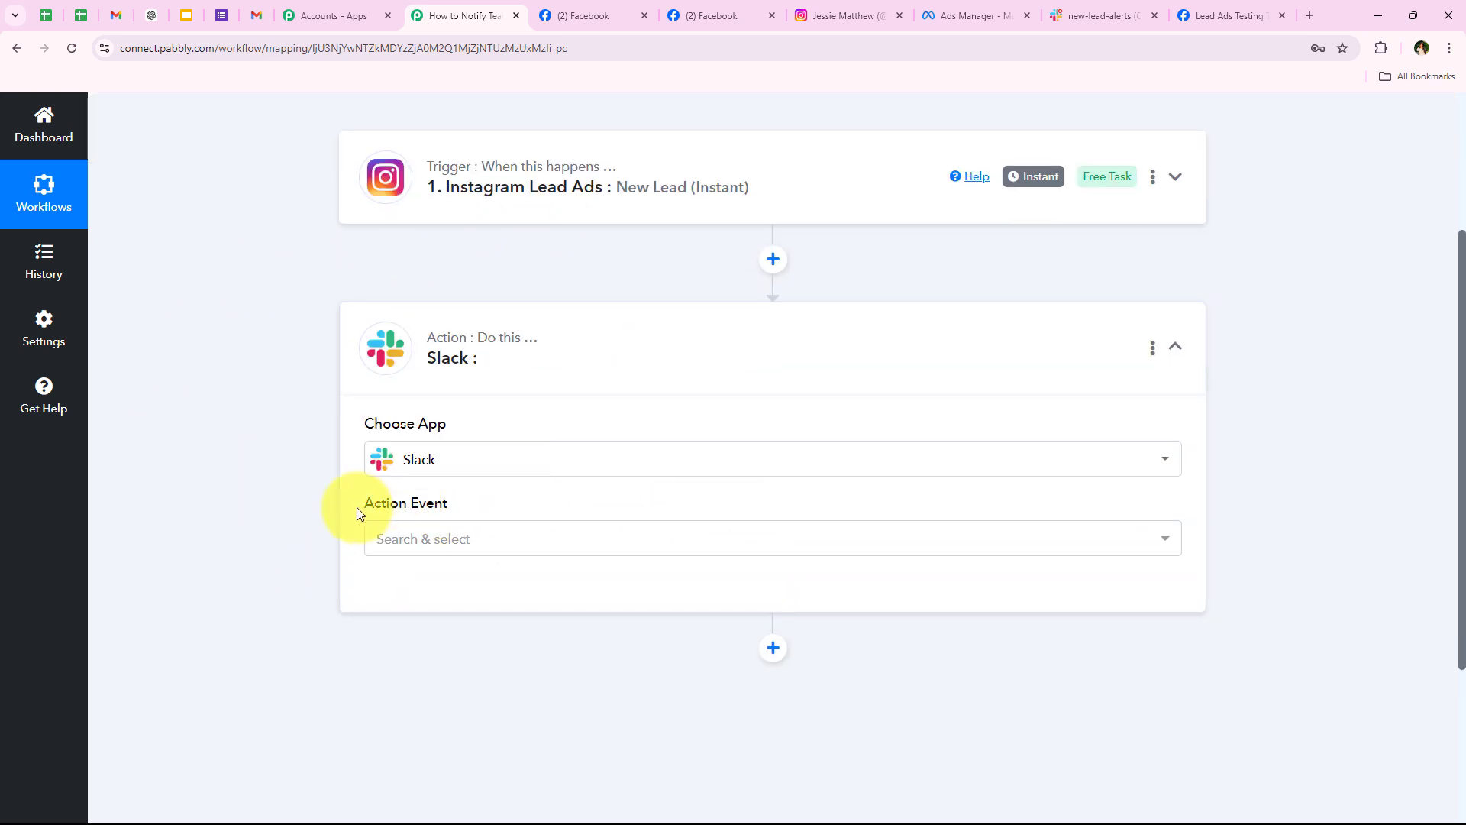
# Step: Set the Slack action event to Send Channel Message
pyautogui.tripleClick(381, 507)
pyautogui.click(447, 560)
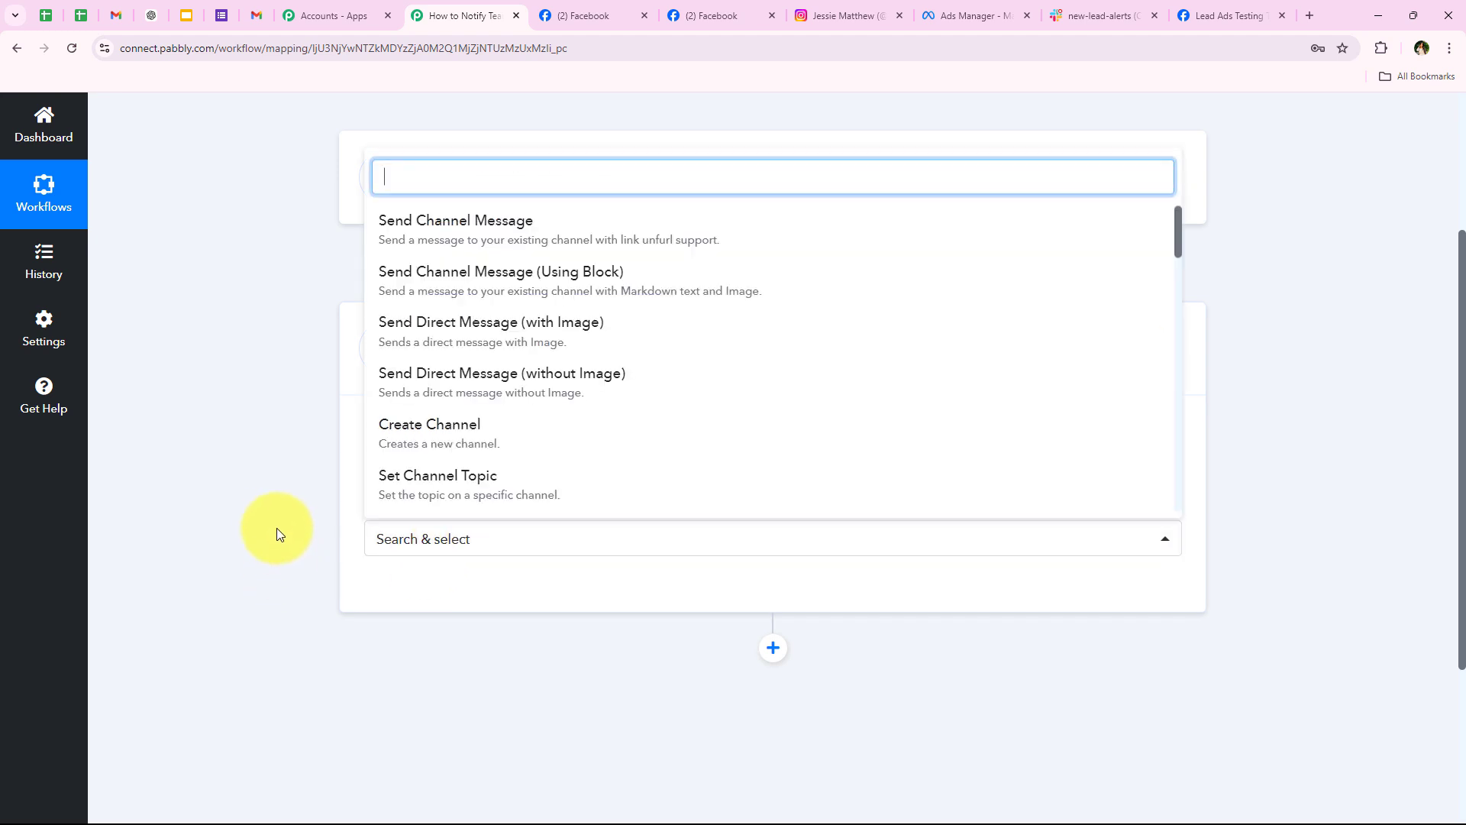
pyautogui.click(415, 240)
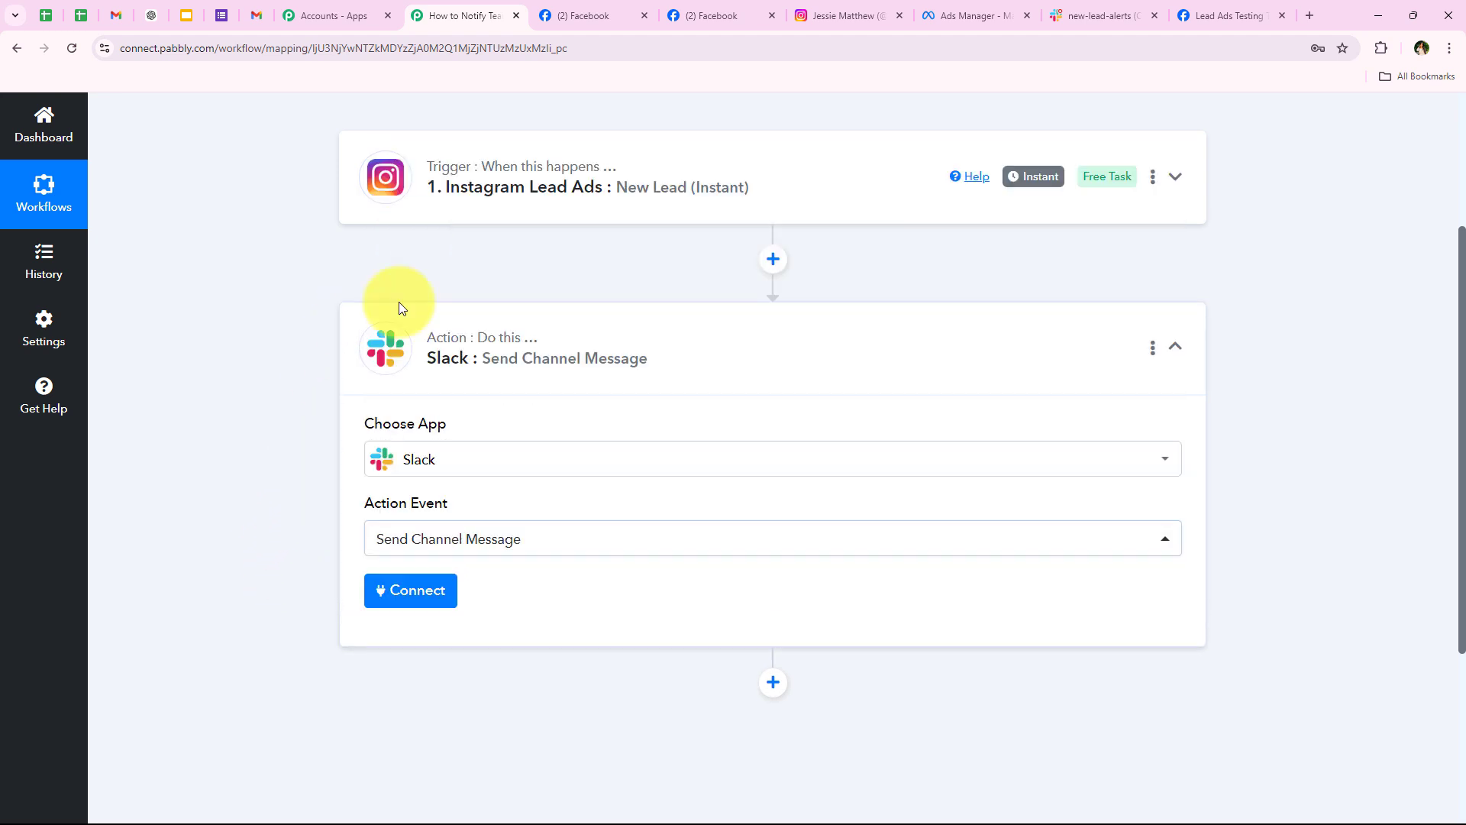
# Step: Start a new Slack account connection named Slack #20 and authorize it
pyautogui.click(391, 602)
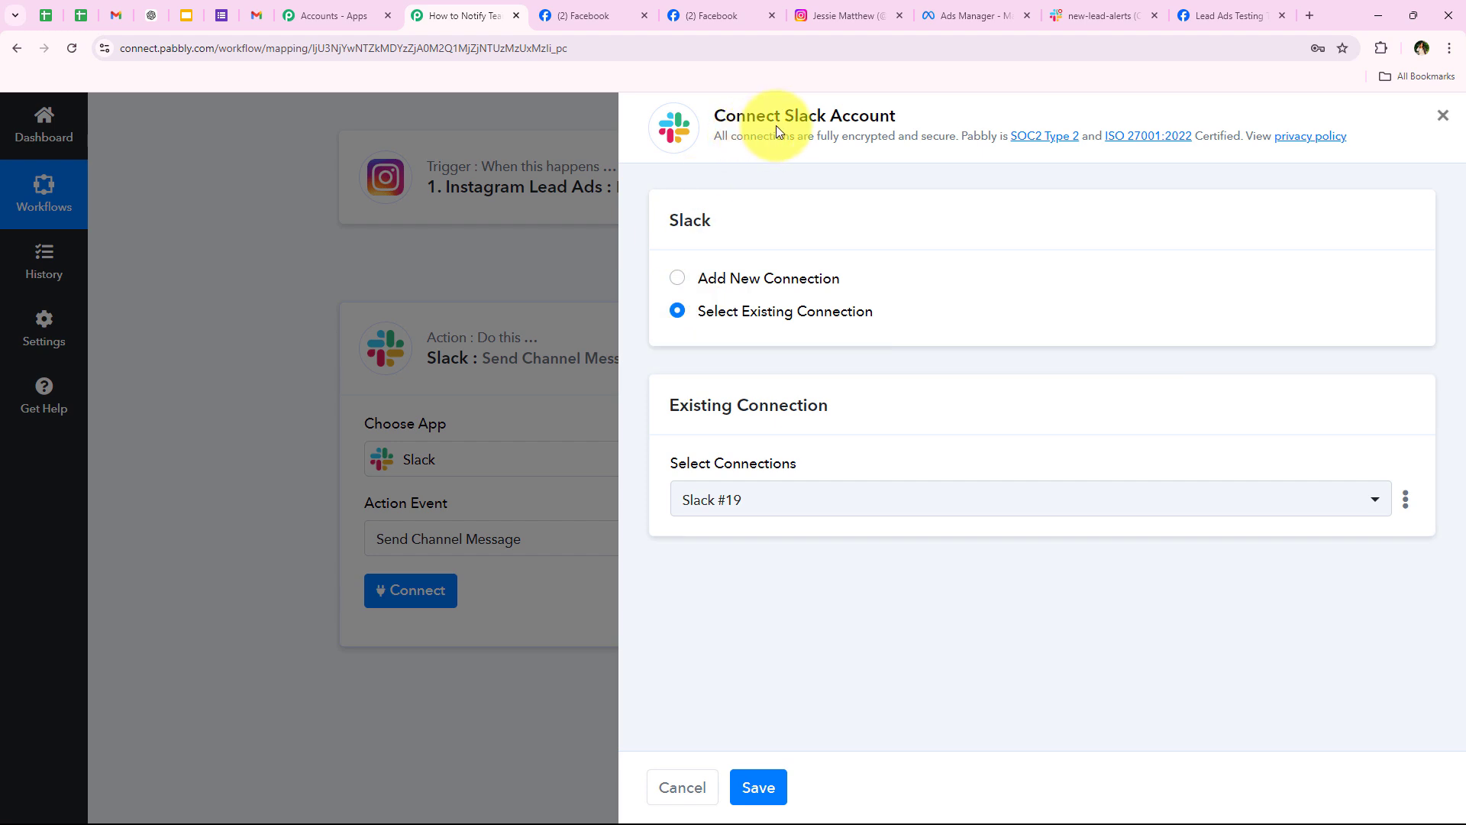
pyautogui.doubleClick(805, 115)
pyautogui.moveTo(918, 112); pyautogui.dragTo(923, 118)
pyautogui.click(956, 246)
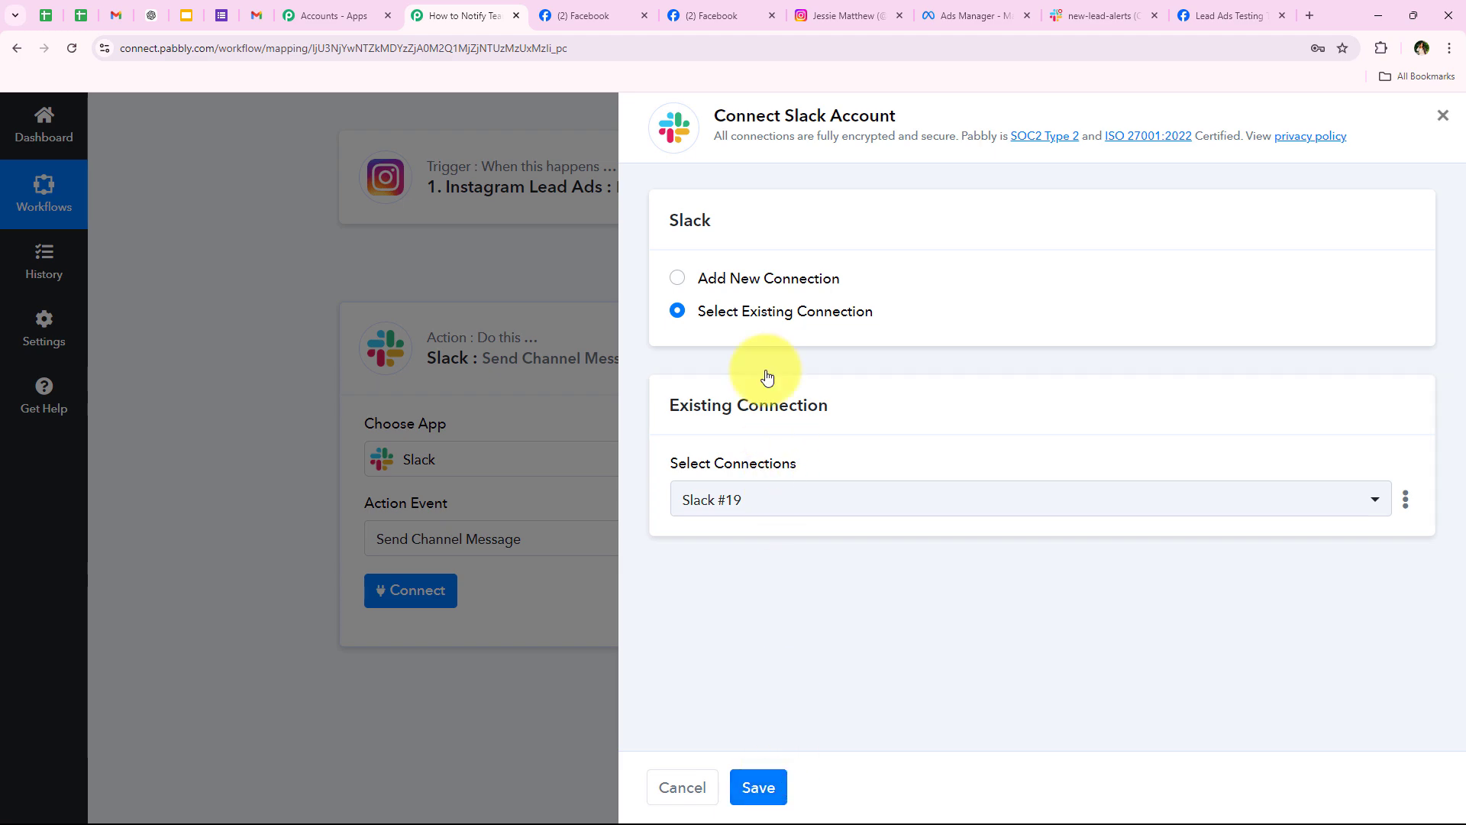
pyautogui.click(768, 281)
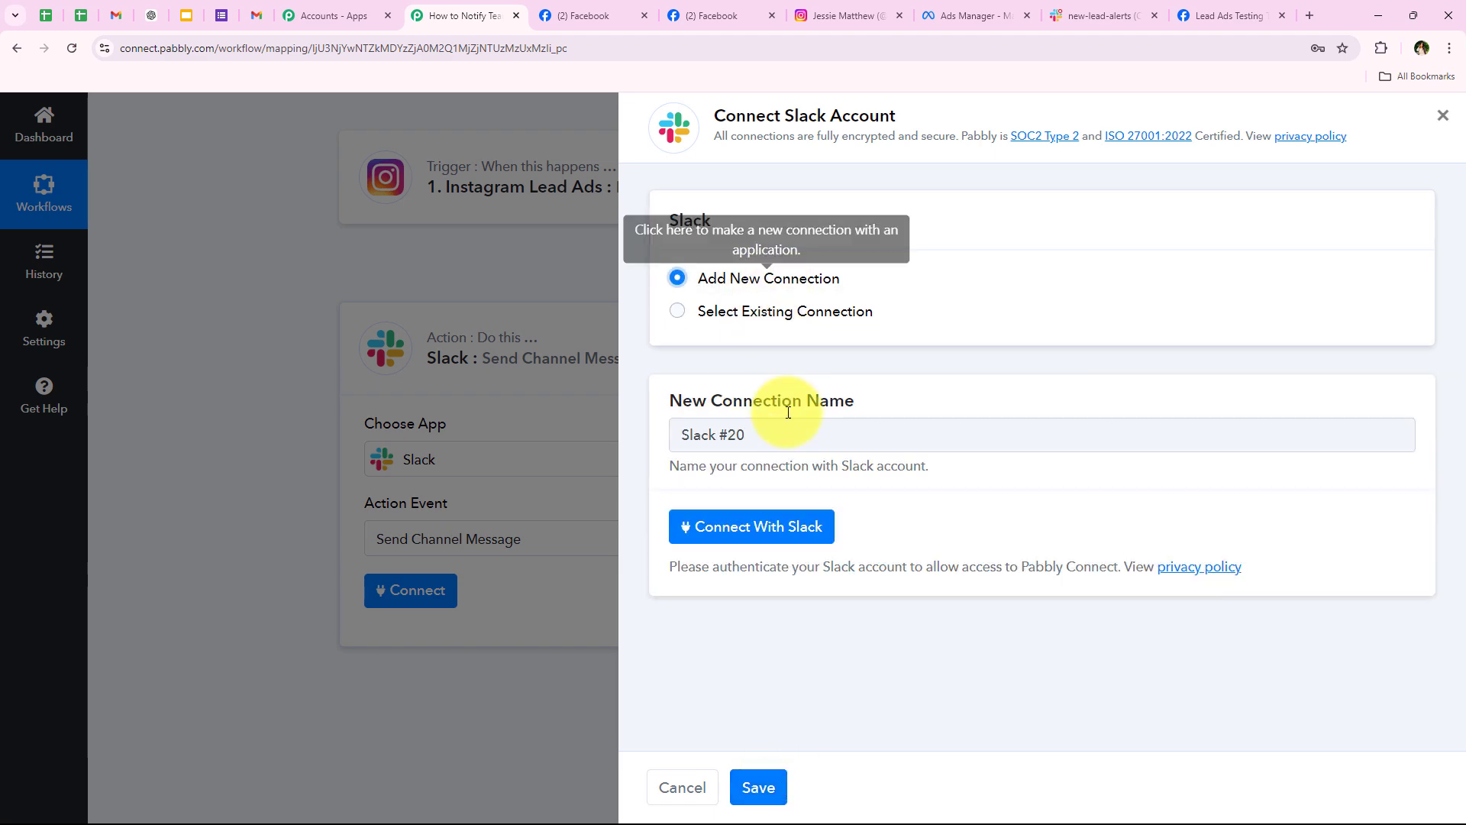
pyautogui.click(765, 535)
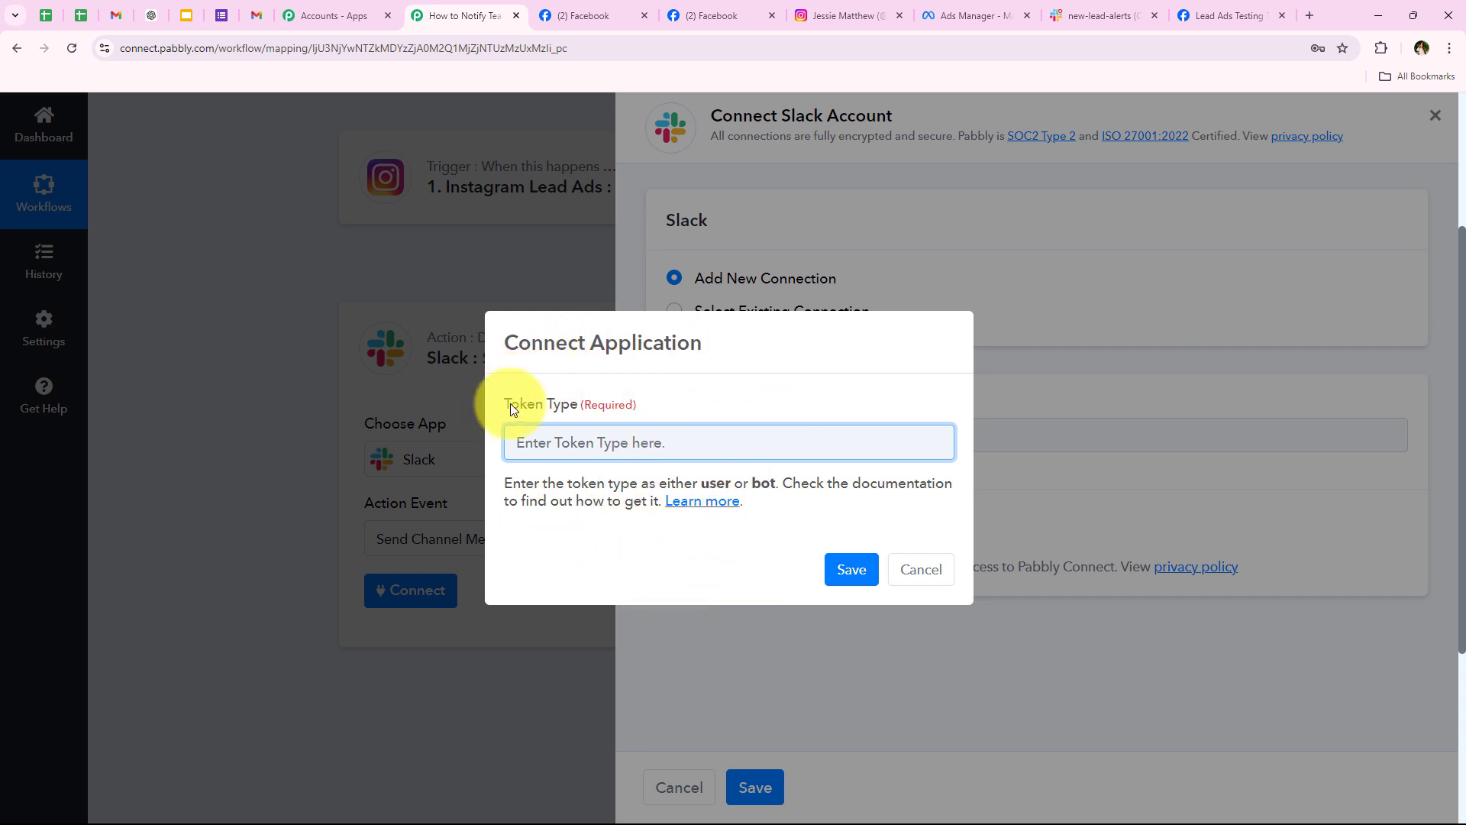
# Step: Review the required Token Type field's help text and open its Learn more documentation
pyautogui.moveTo(503, 404); pyautogui.dragTo(578, 403)
pyautogui.click(583, 562)
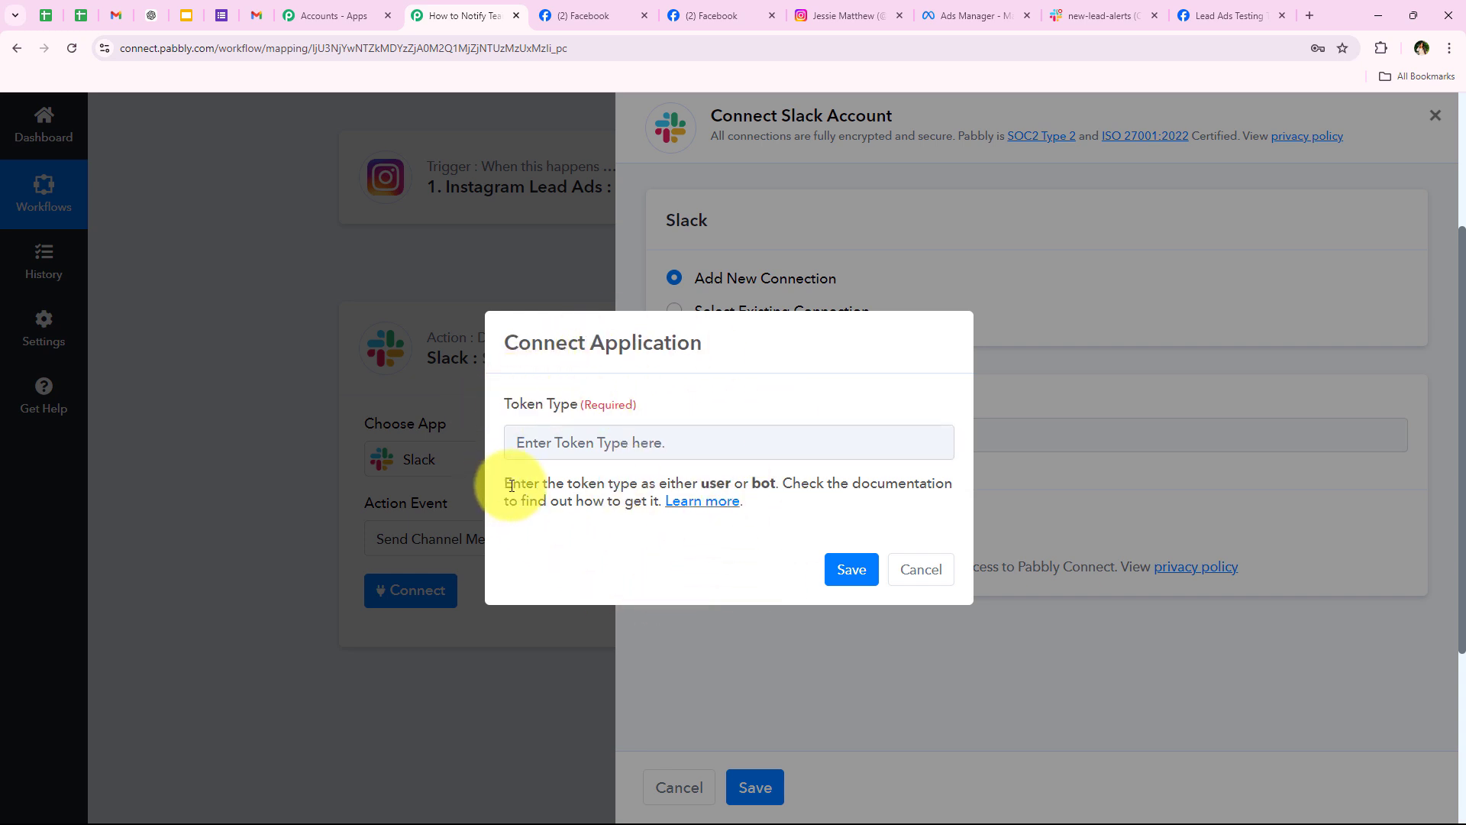
pyautogui.moveTo(503, 481); pyautogui.dragTo(863, 501)
pyautogui.click(864, 501)
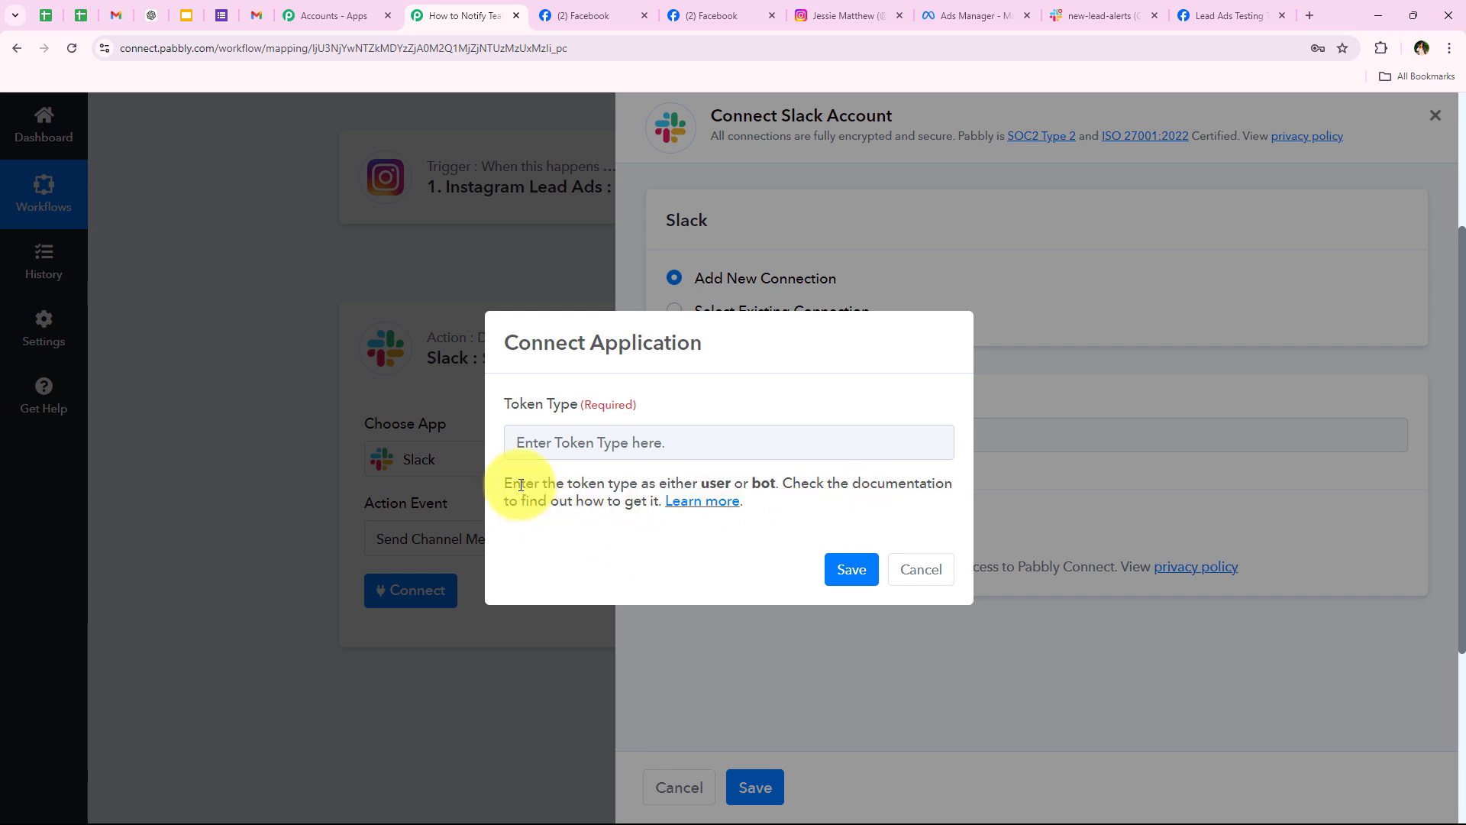
pyautogui.moveTo(501, 489); pyautogui.dragTo(786, 526)
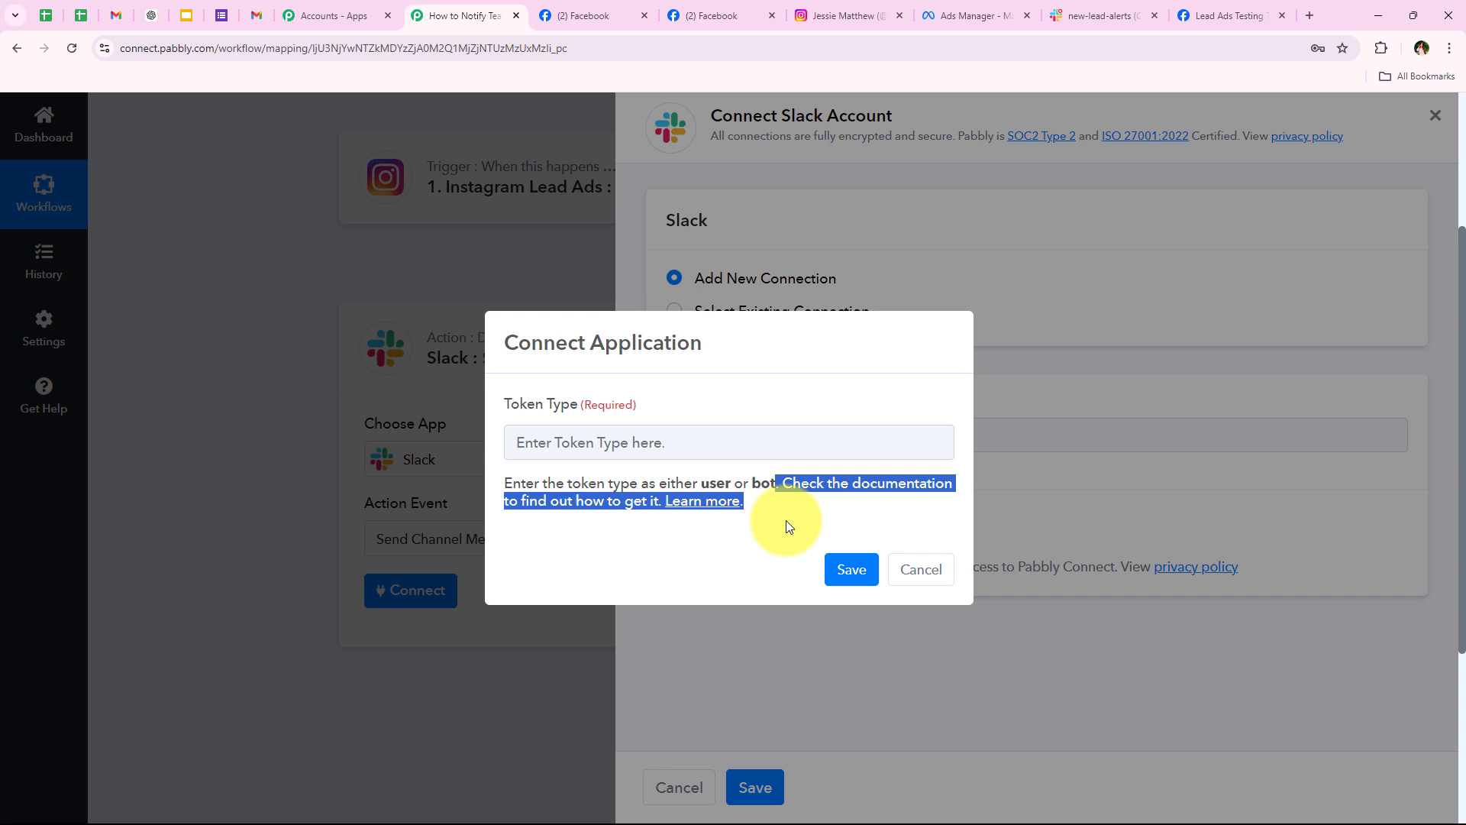
pyautogui.click(717, 537)
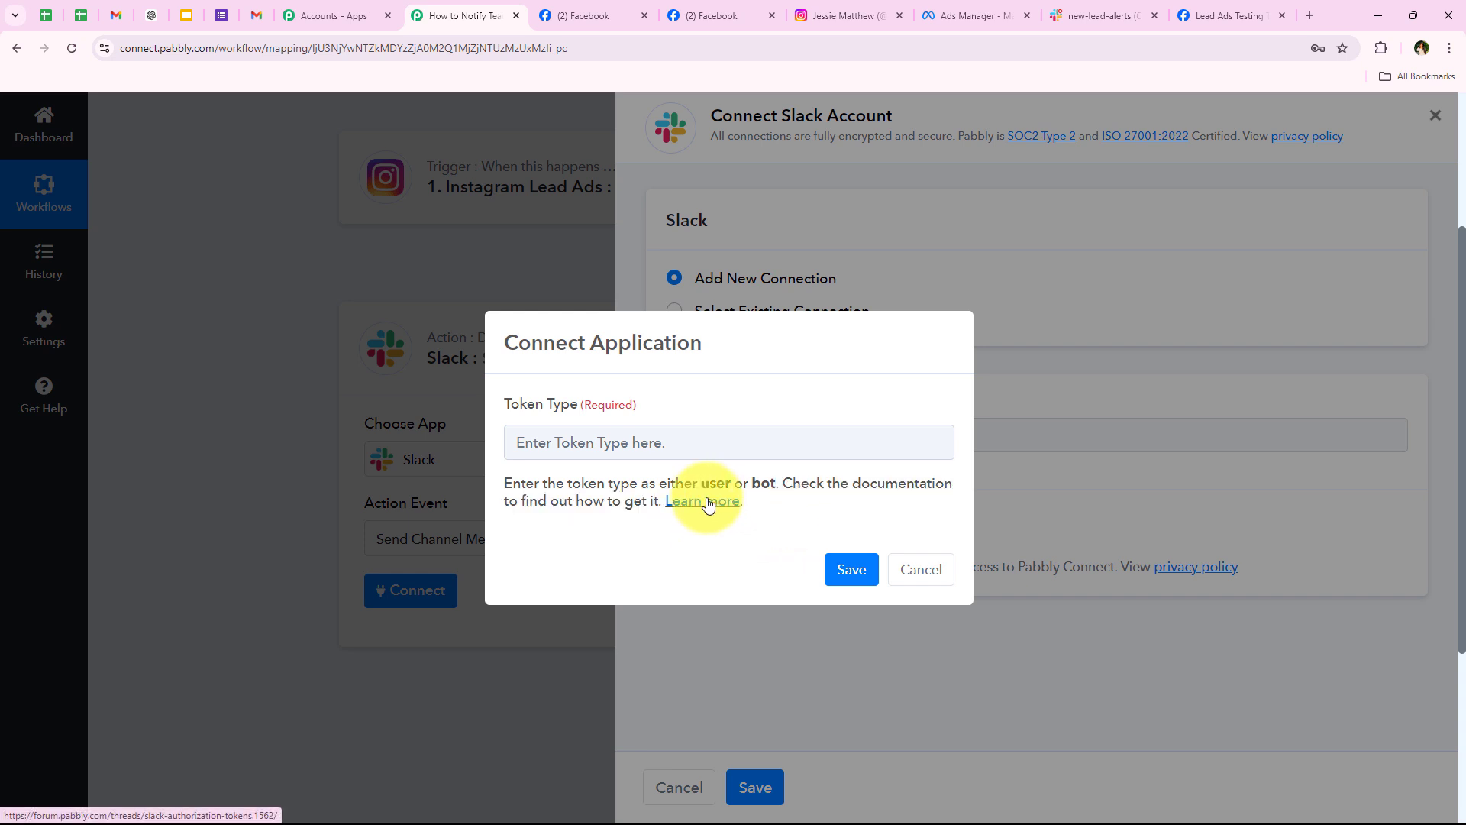
pyautogui.click(708, 503)
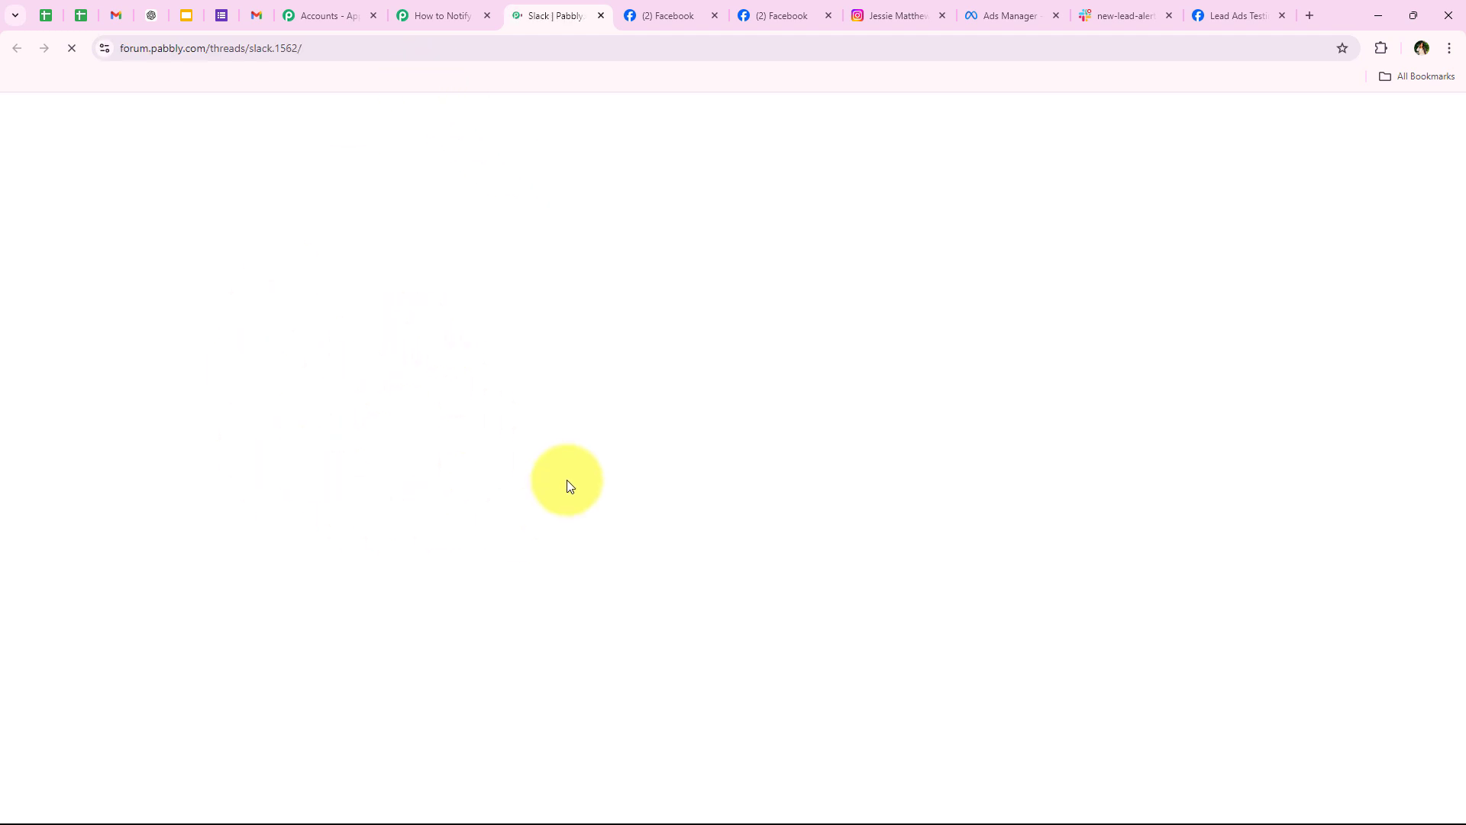
# Step: Read through the Slack token-type forum thread, then close it and return to the connection dialog
pyautogui.scroll(-5, 538, 463)
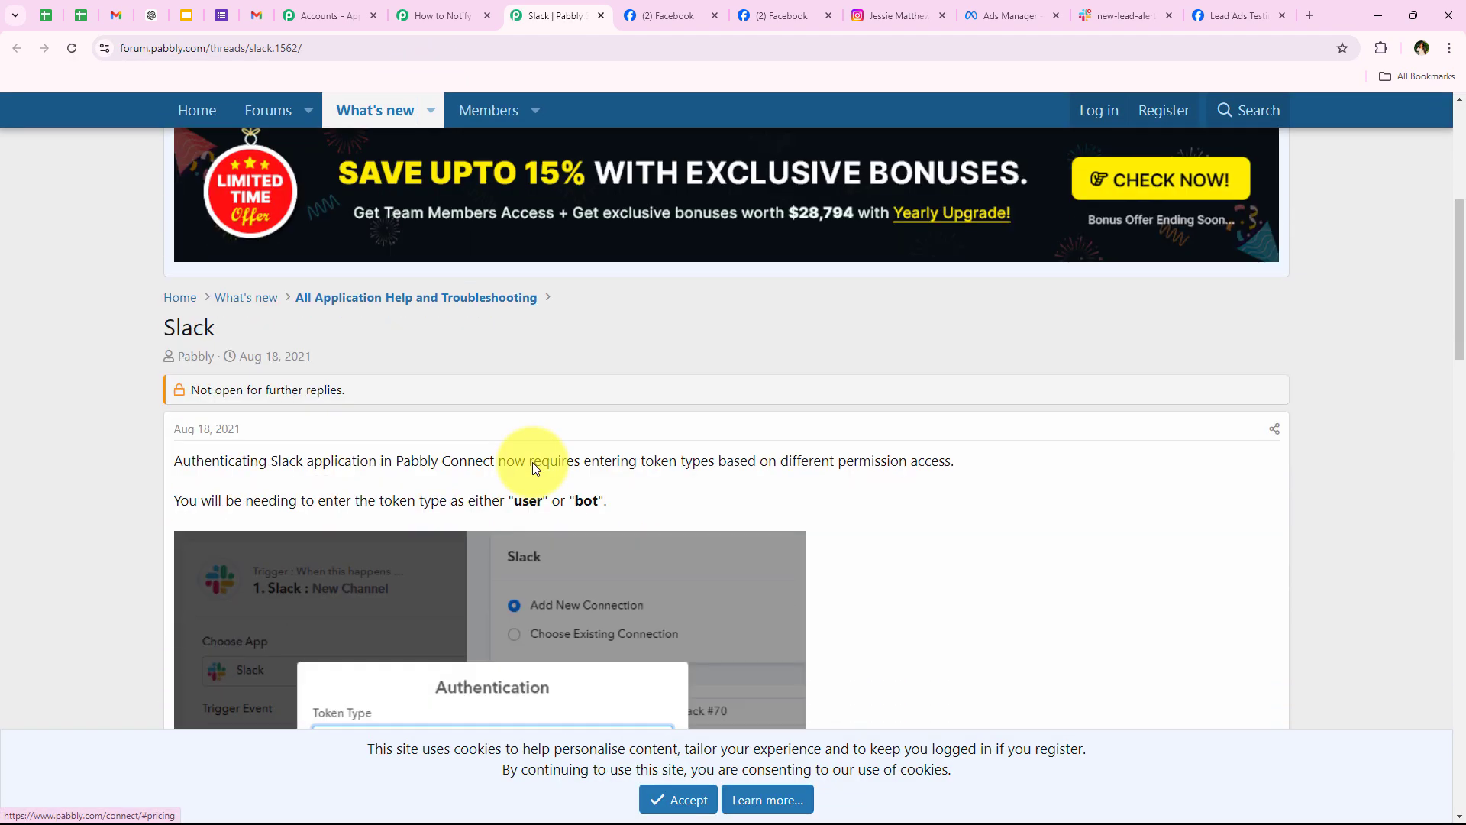
pyautogui.scroll(-9, 533, 462)
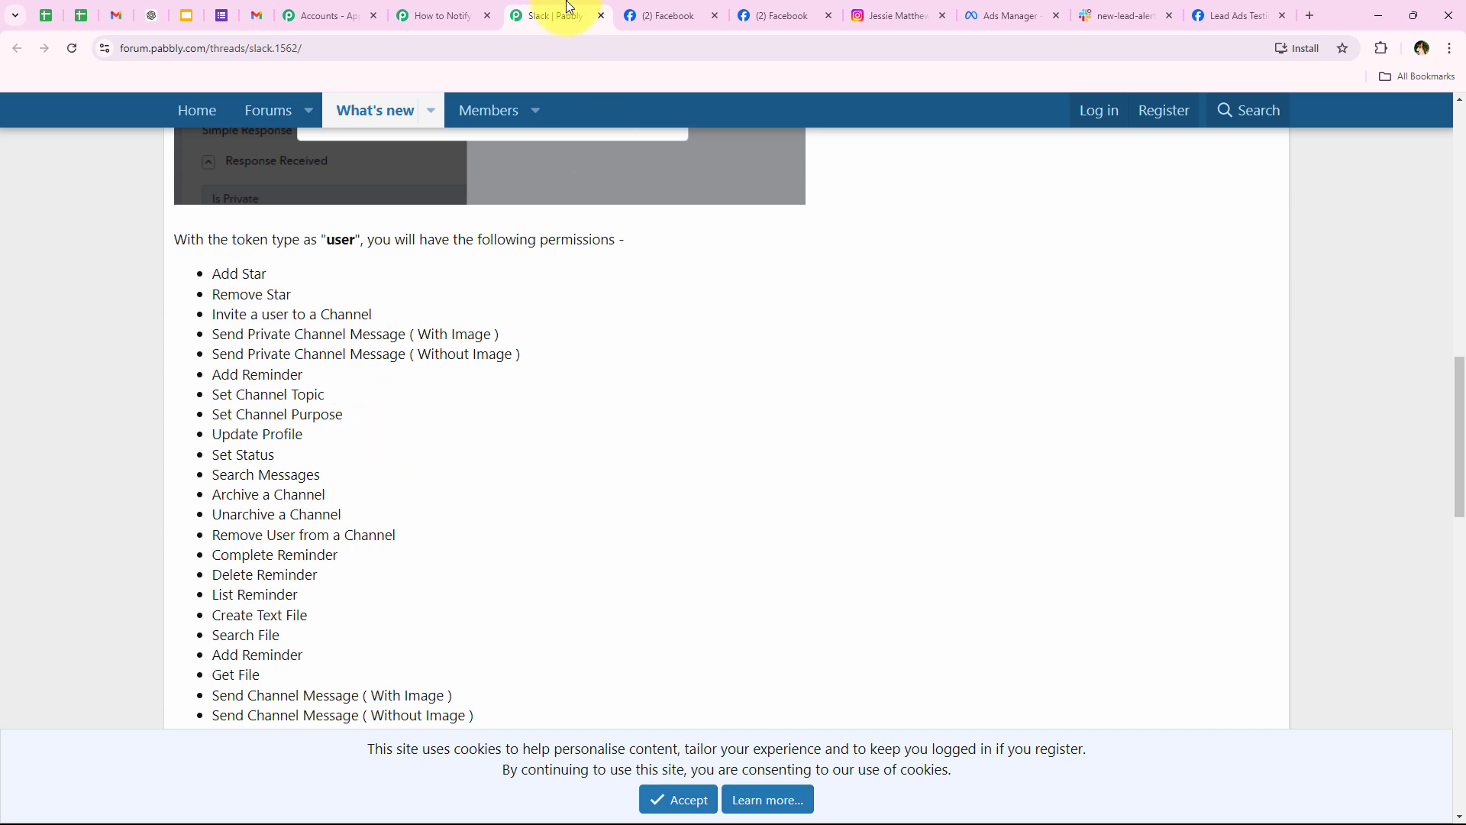
pyautogui.click(602, 16)
pyautogui.click(655, 445)
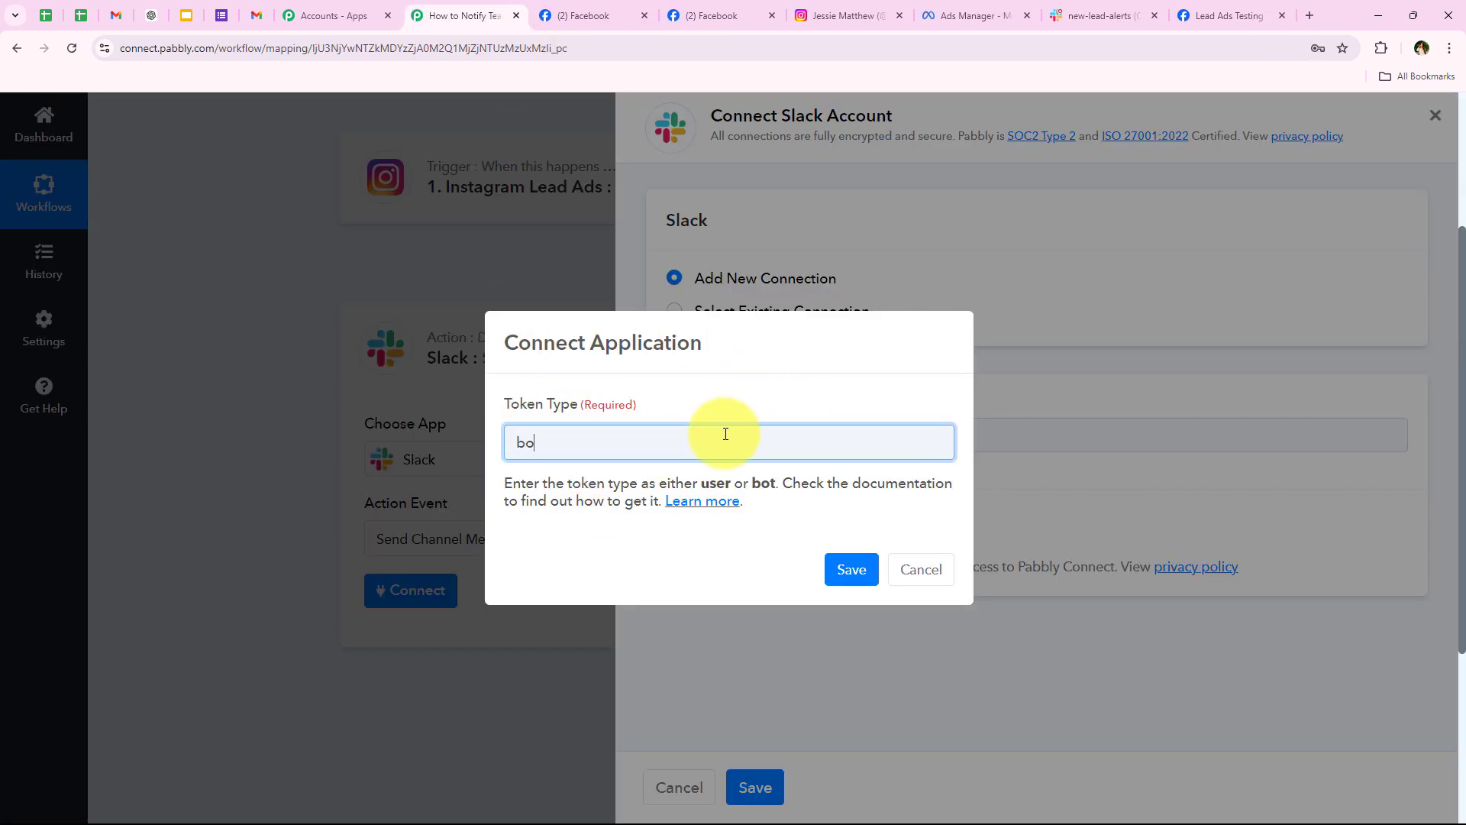
# Step: Save the bot token type and allow access in the enlarged Slack OAuth permission window
pyautogui.click(847, 569)
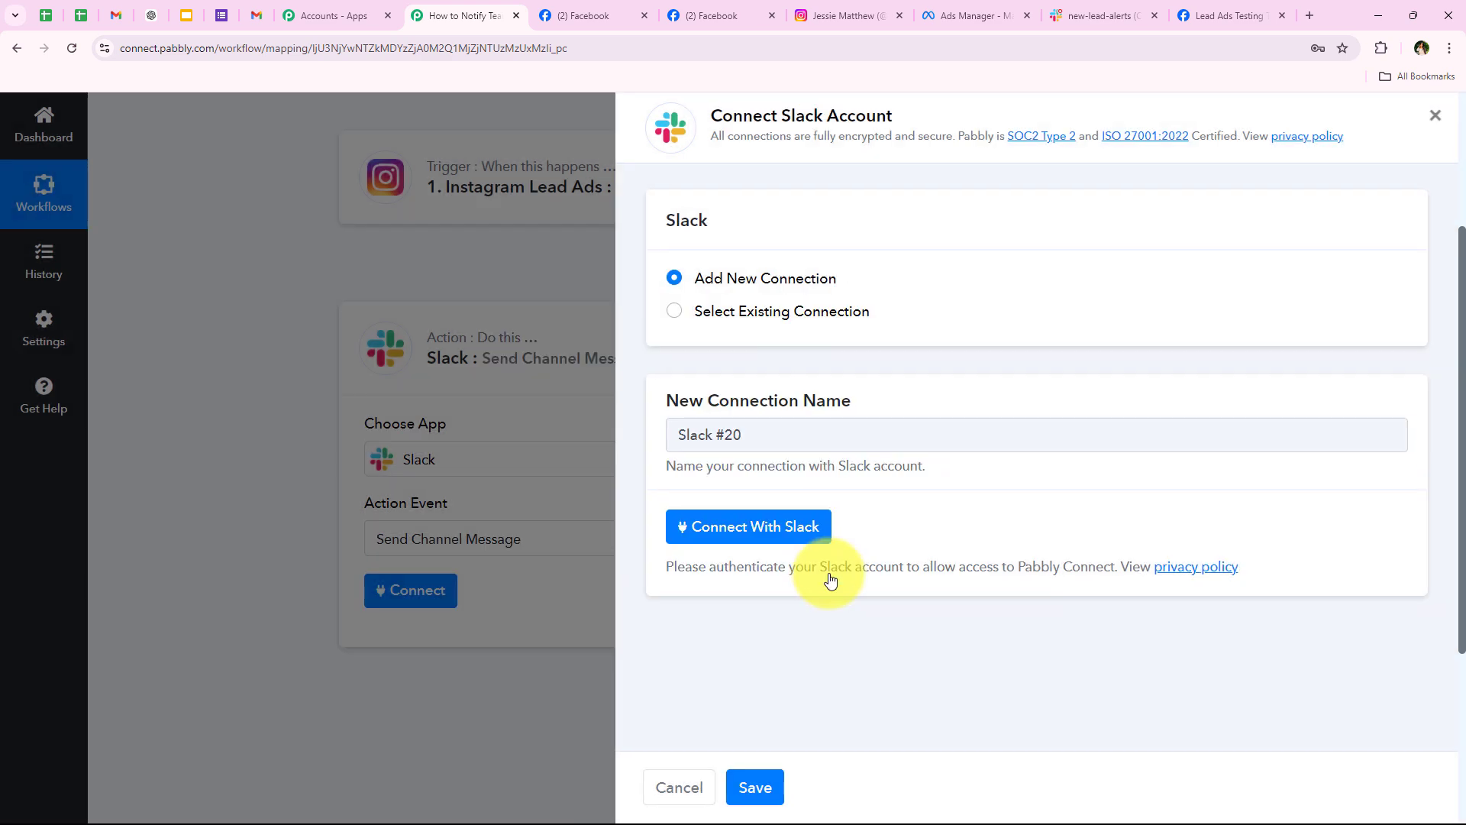
pyautogui.moveTo(388, 511); pyautogui.dragTo(348, 781)
pyautogui.scroll(-3, 193, 511)
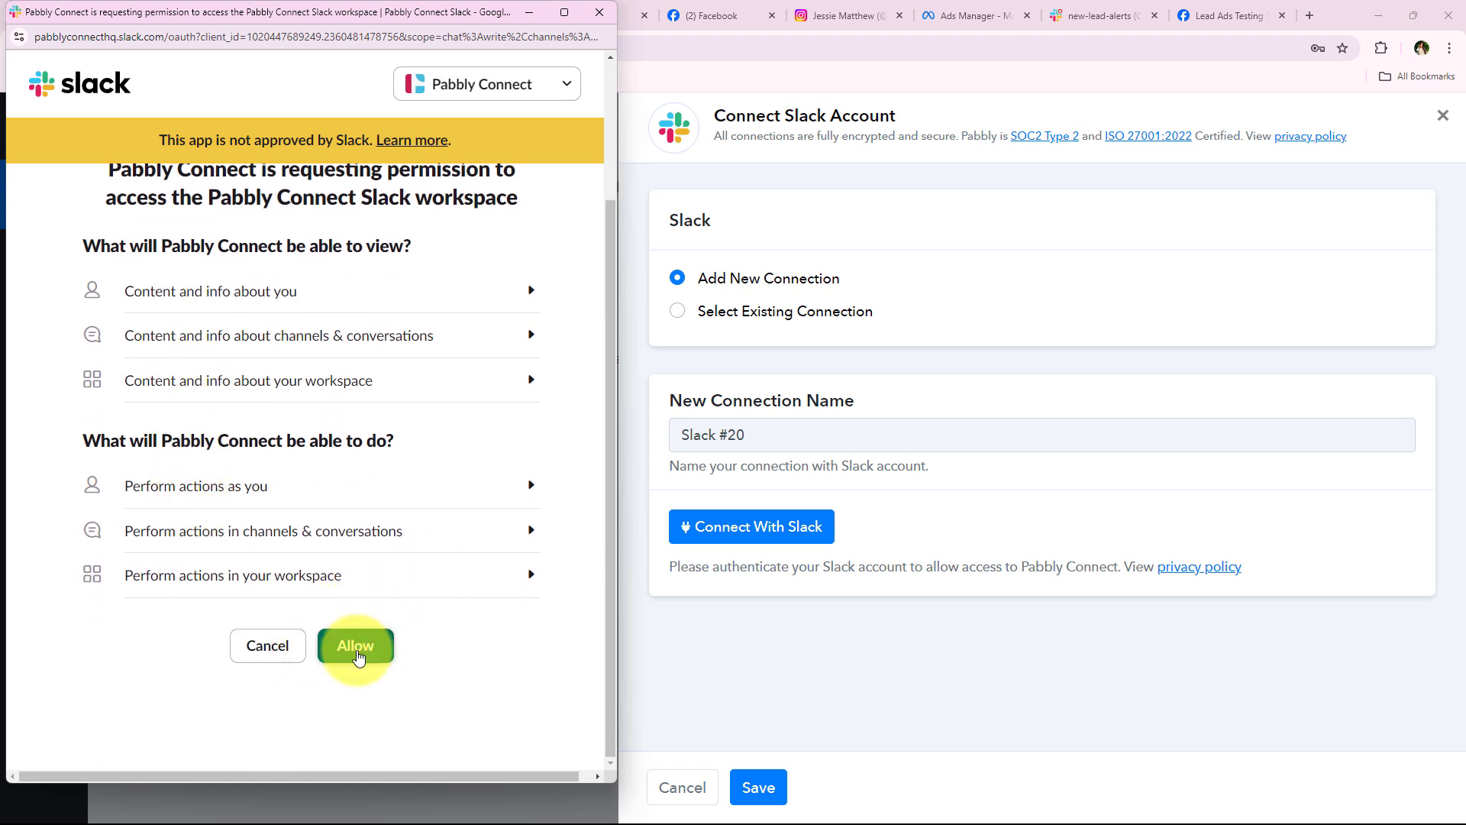
pyautogui.scroll(2, 371, 628)
pyautogui.scroll(-2, 372, 625)
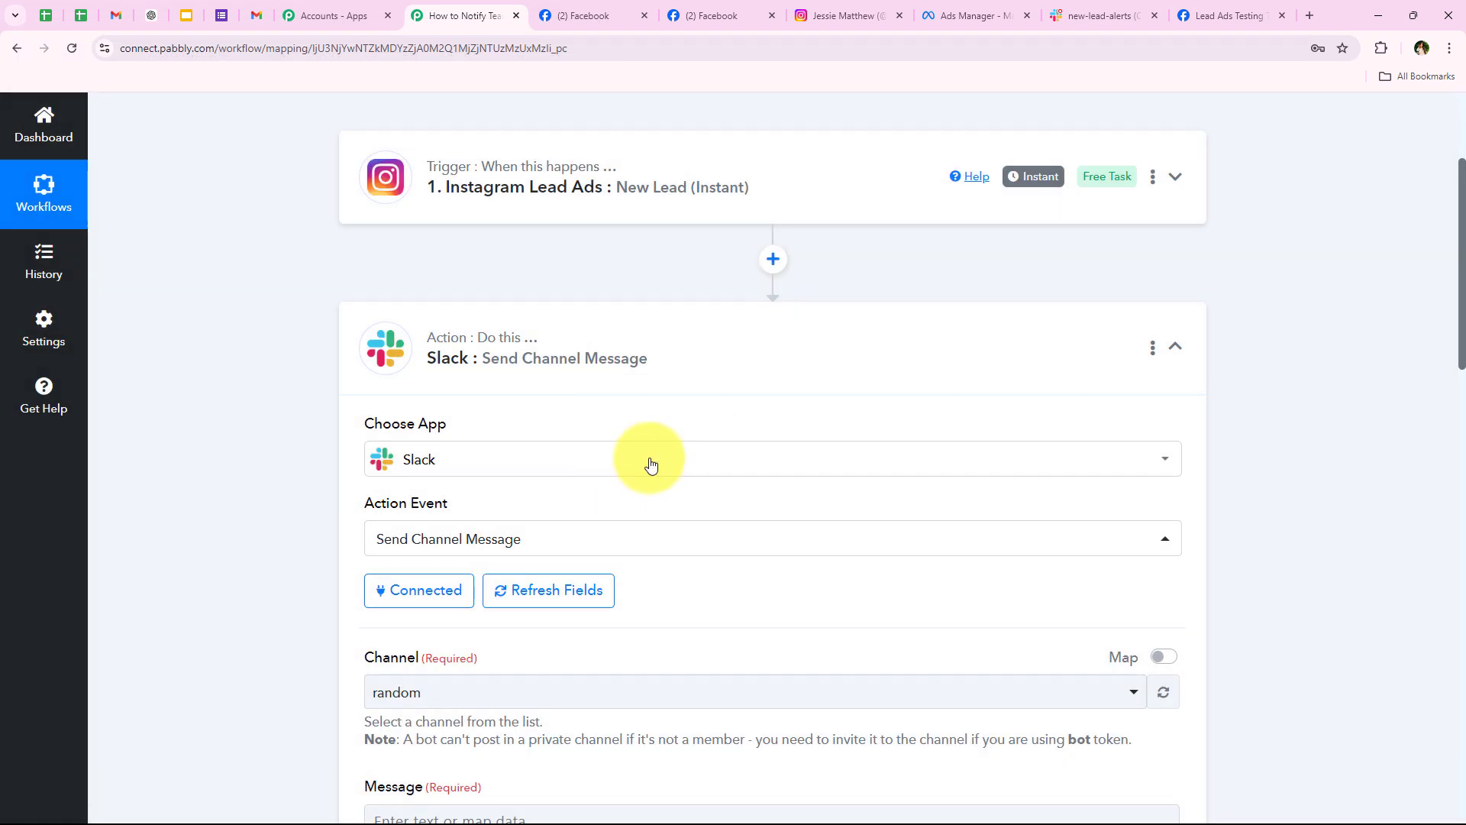
# Step: Confirm the exact channel name new-lead-alerts in the Slack workspace
pyautogui.scroll(-1, 245, 534)
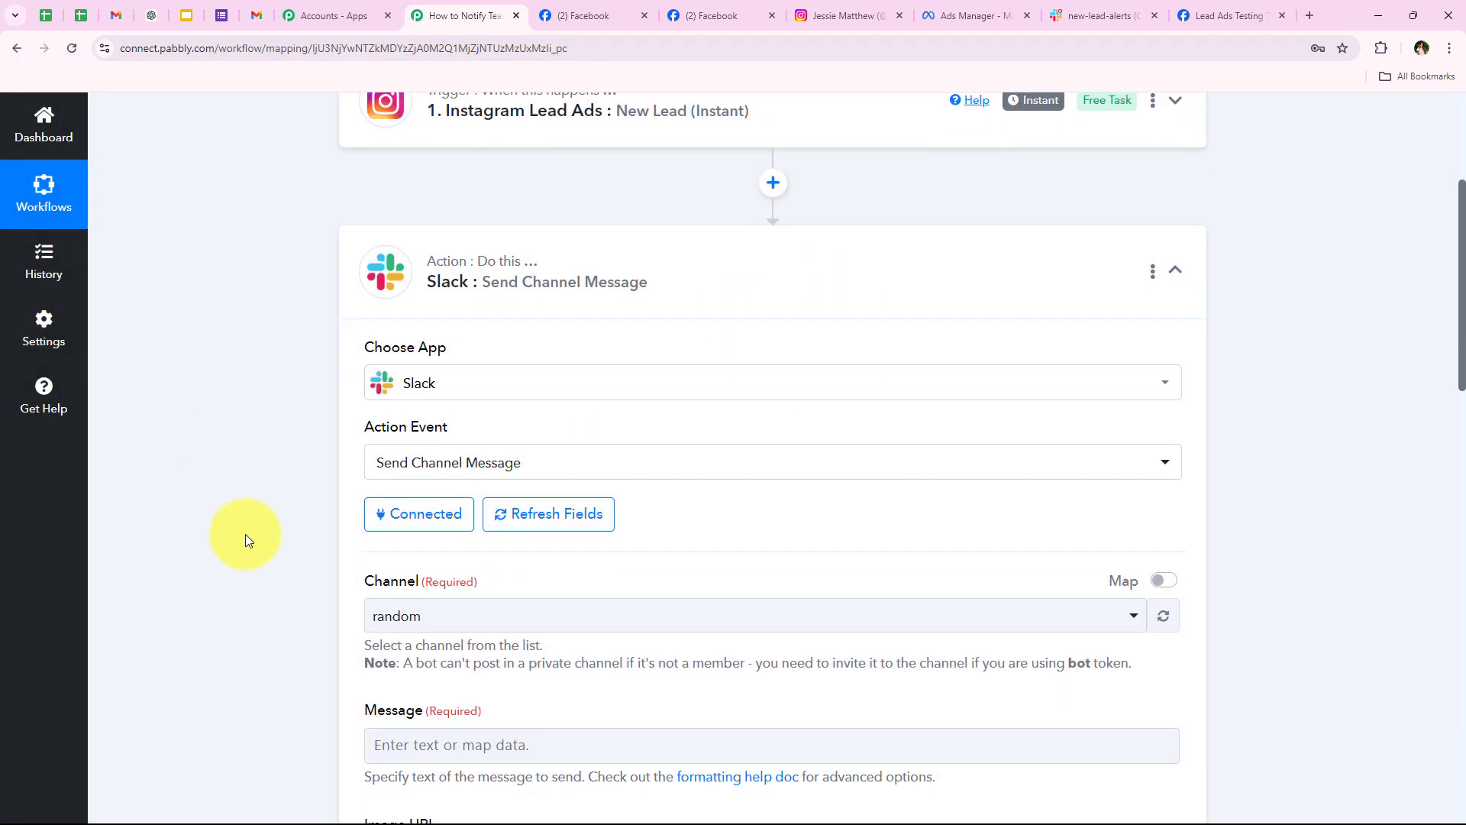
pyautogui.scroll(-3, 245, 533)
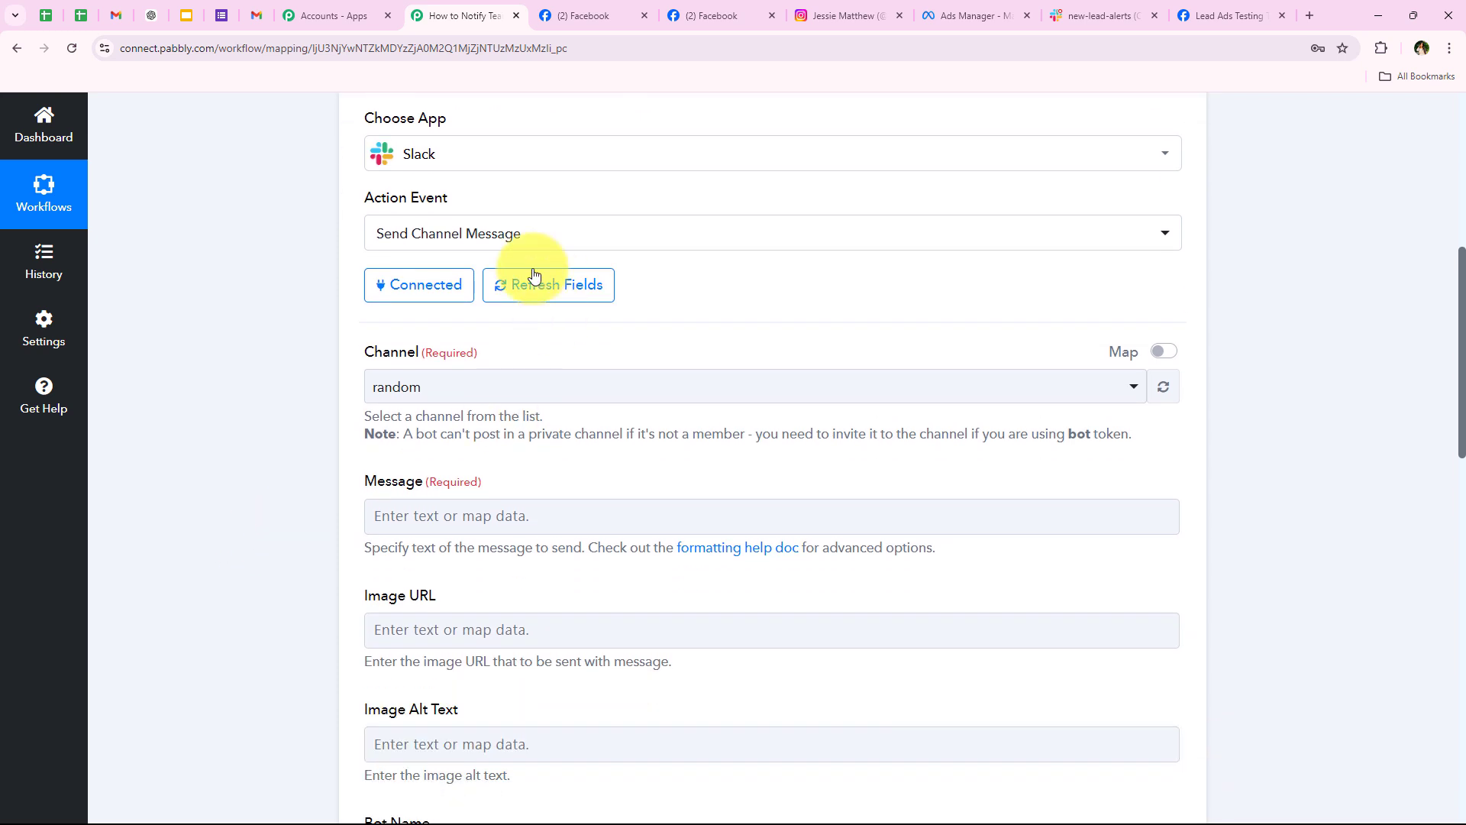
pyautogui.scroll(-1, 329, 360)
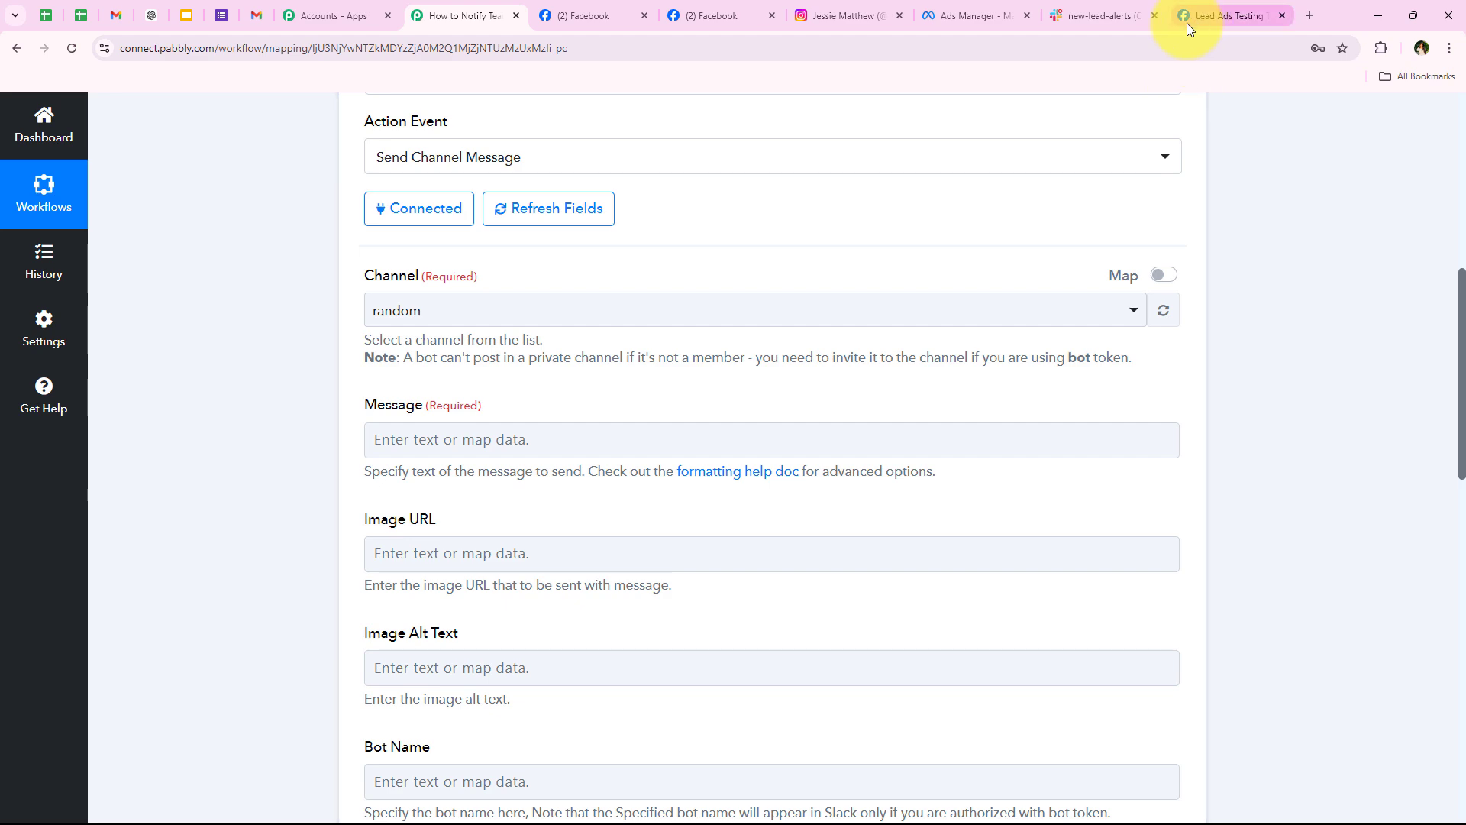
pyautogui.click(1100, 16)
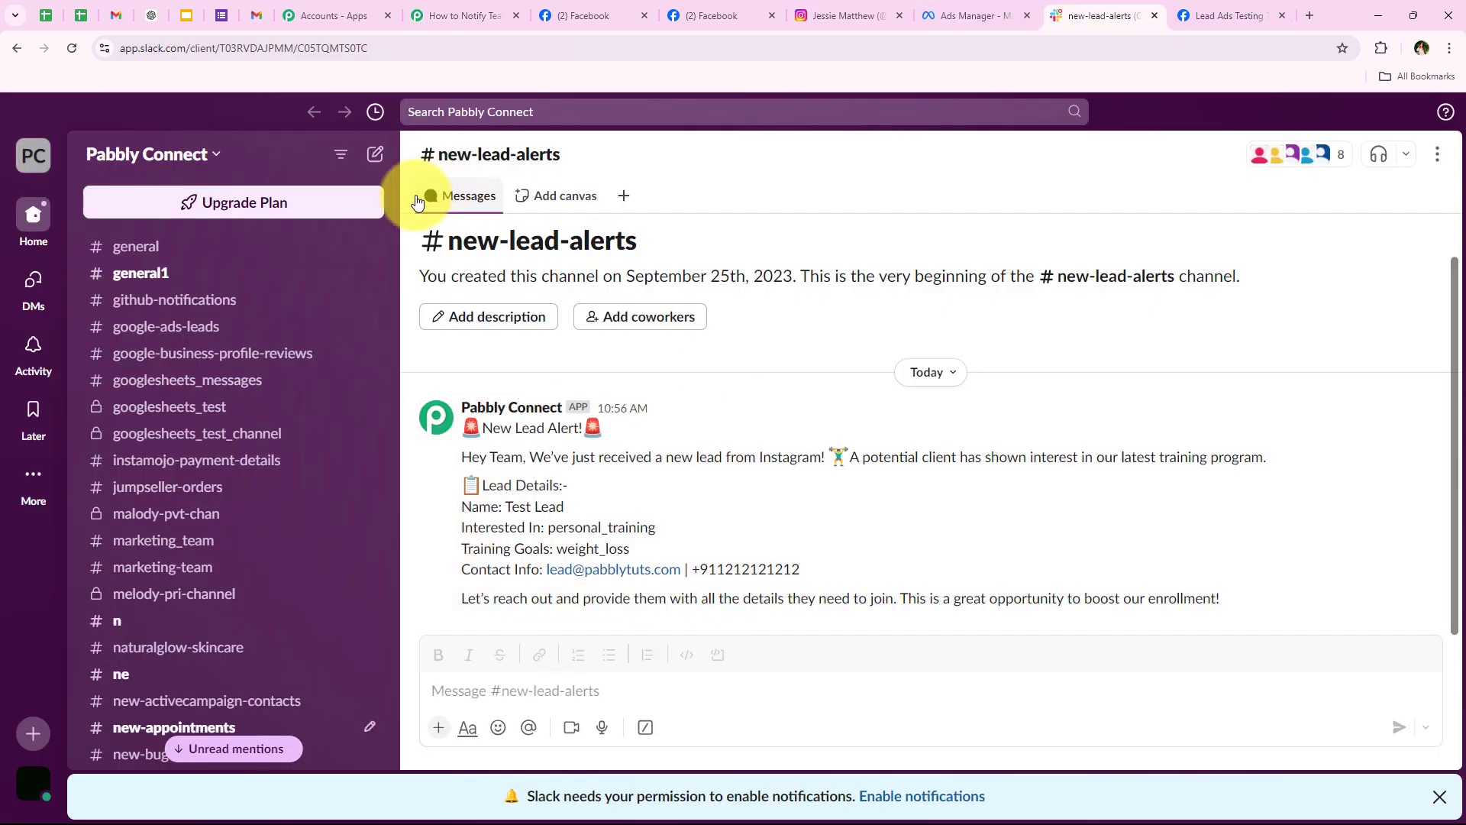
pyautogui.moveTo(449, 241); pyautogui.dragTo(715, 261)
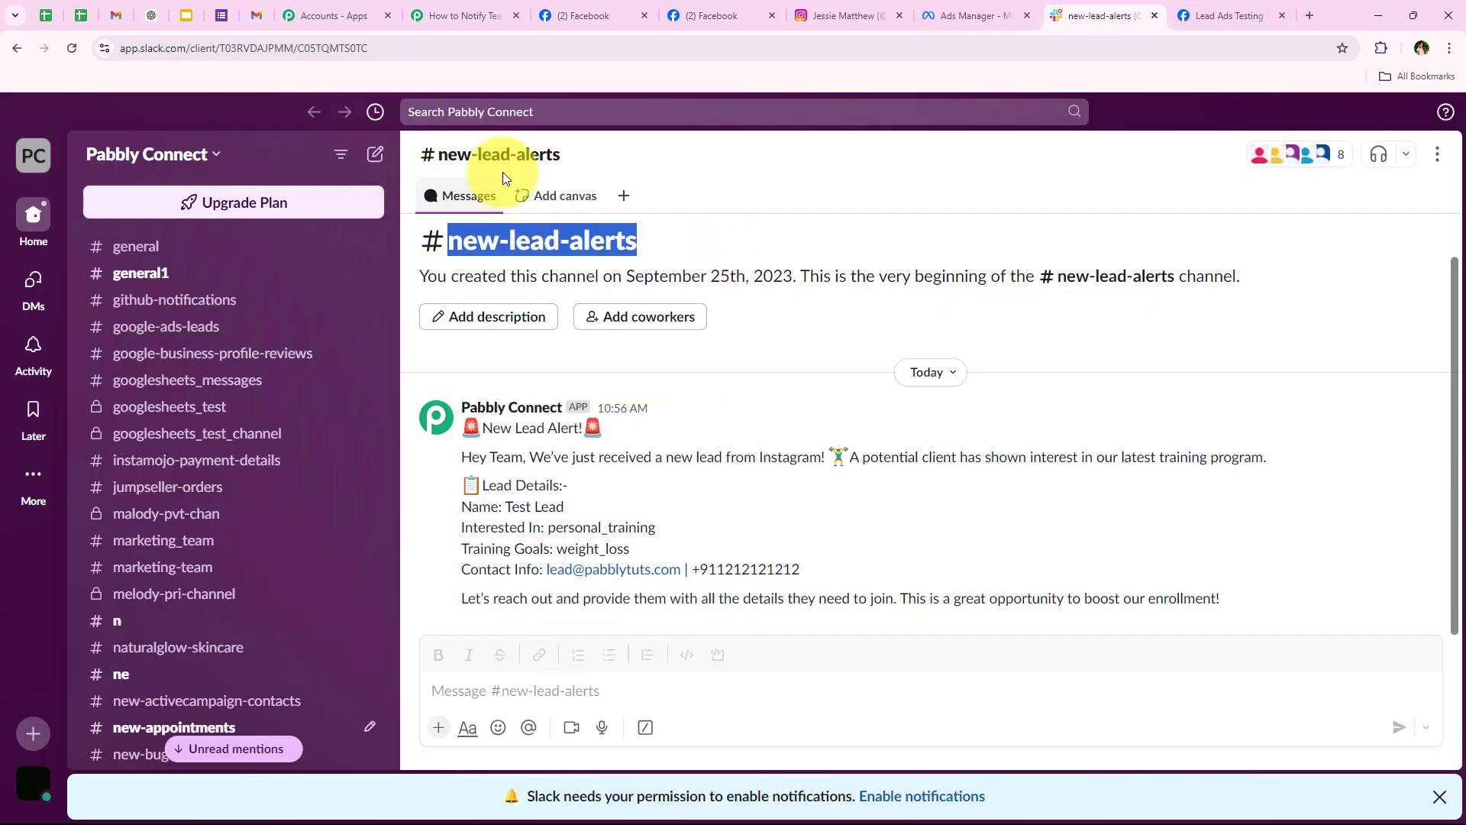
pyautogui.click(458, 15)
# Step: Search 'new-l' in the Channel dropdown and select new-lead-alerts
pyautogui.click(401, 311)
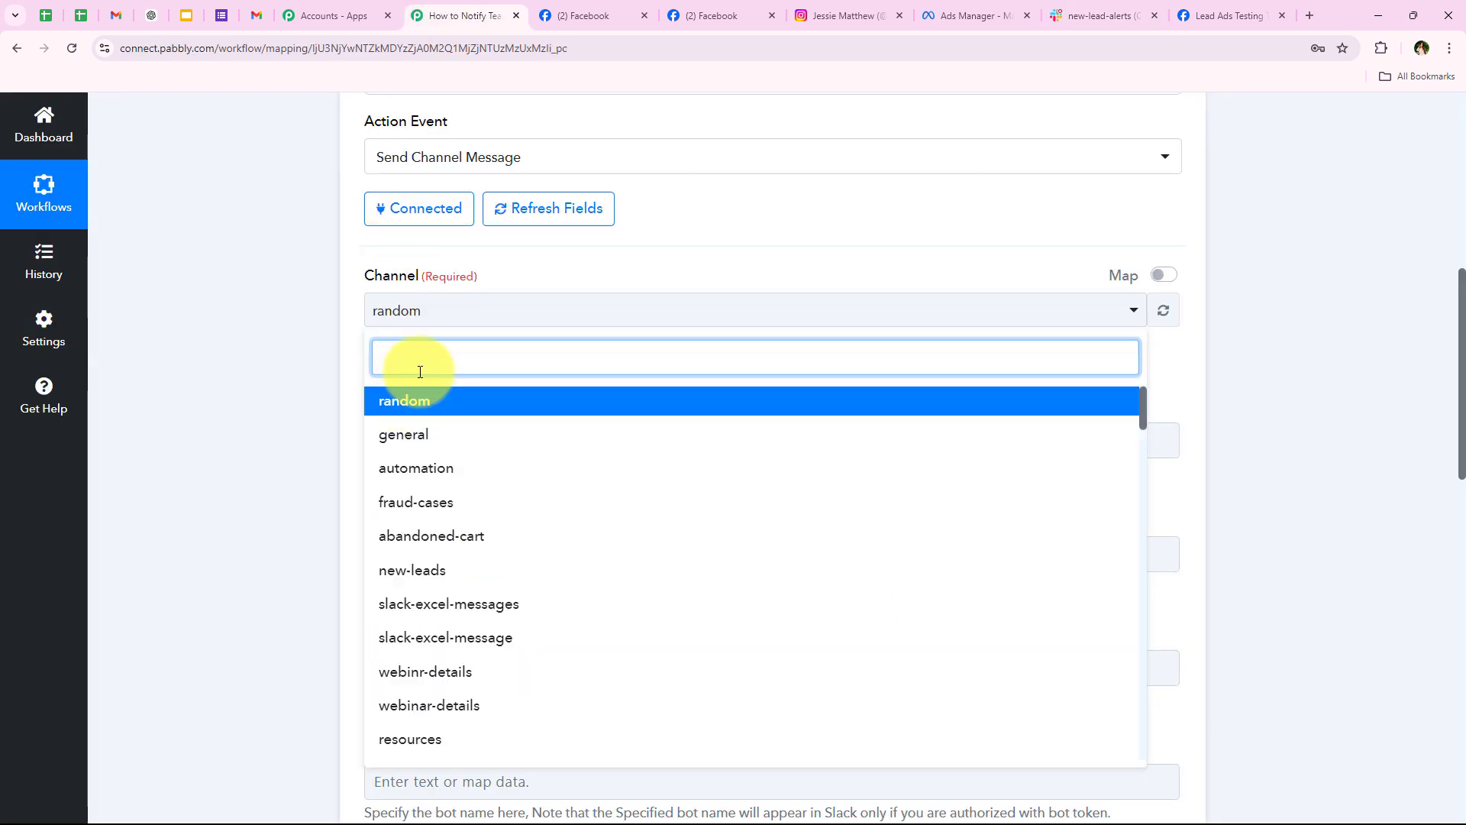
pyautogui.write('new')
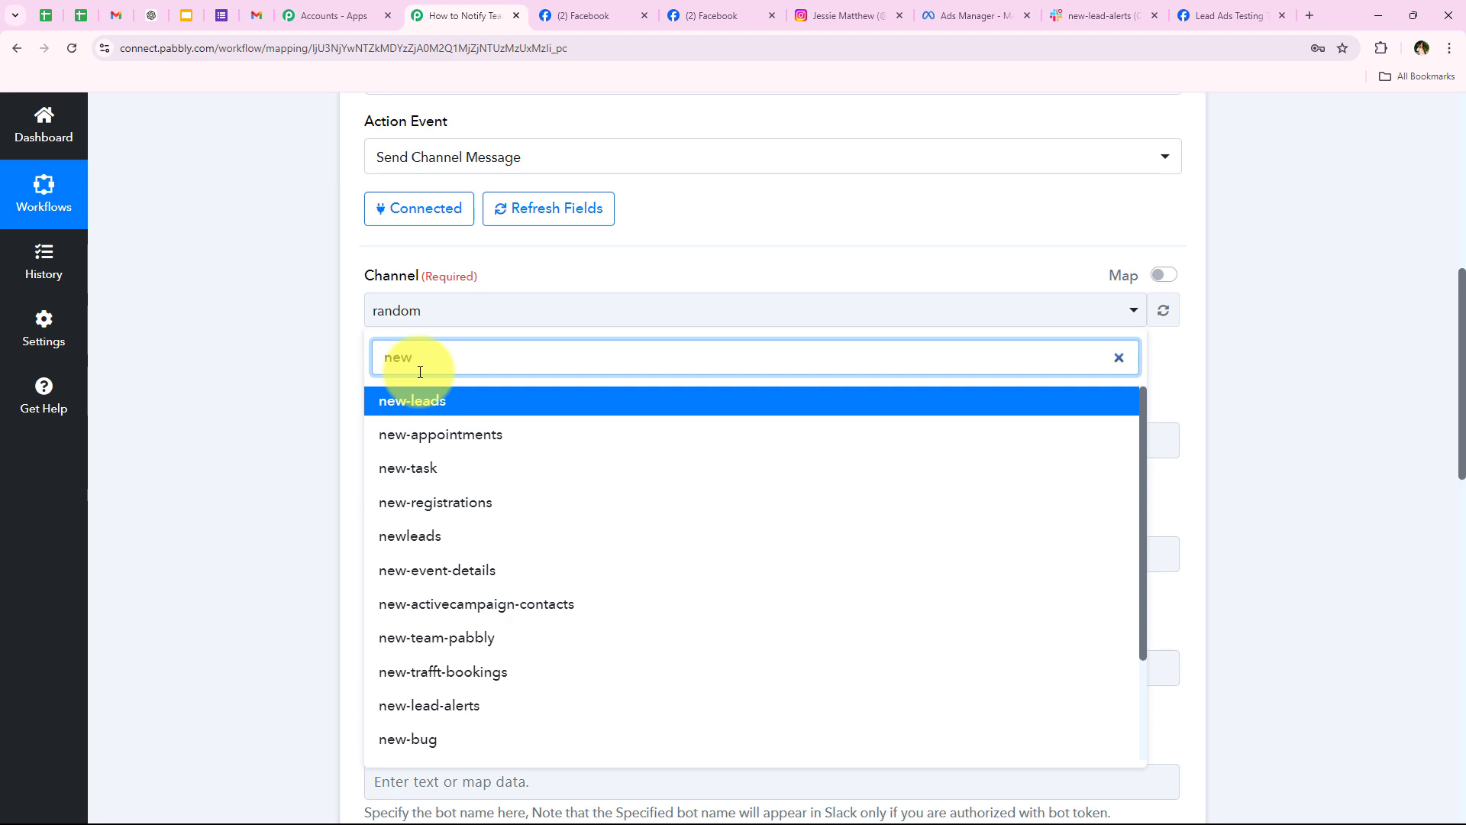
pyautogui.write('-l')
pyautogui.click(481, 437)
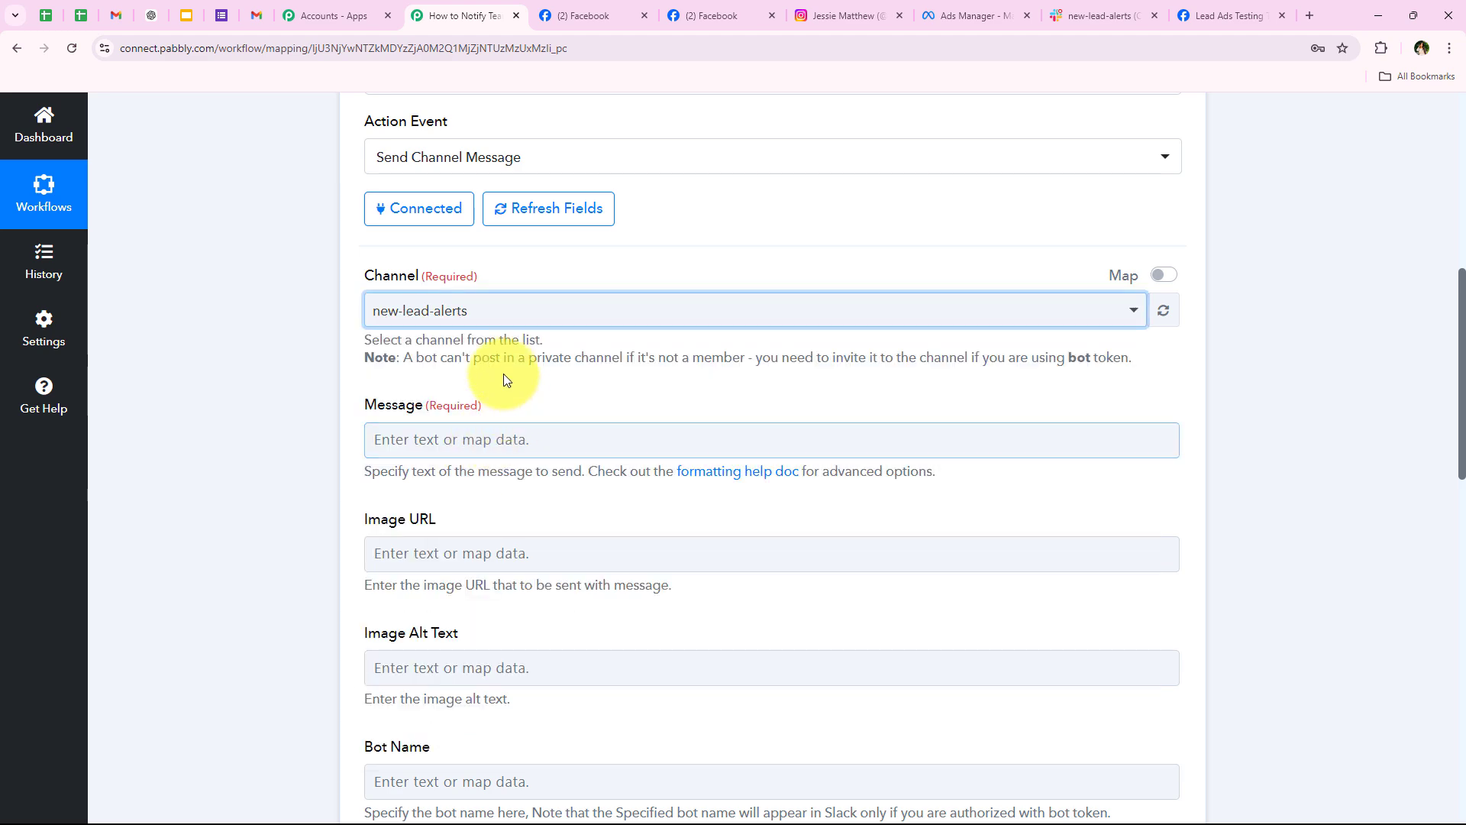
pyautogui.scroll(-4, 287, 410)
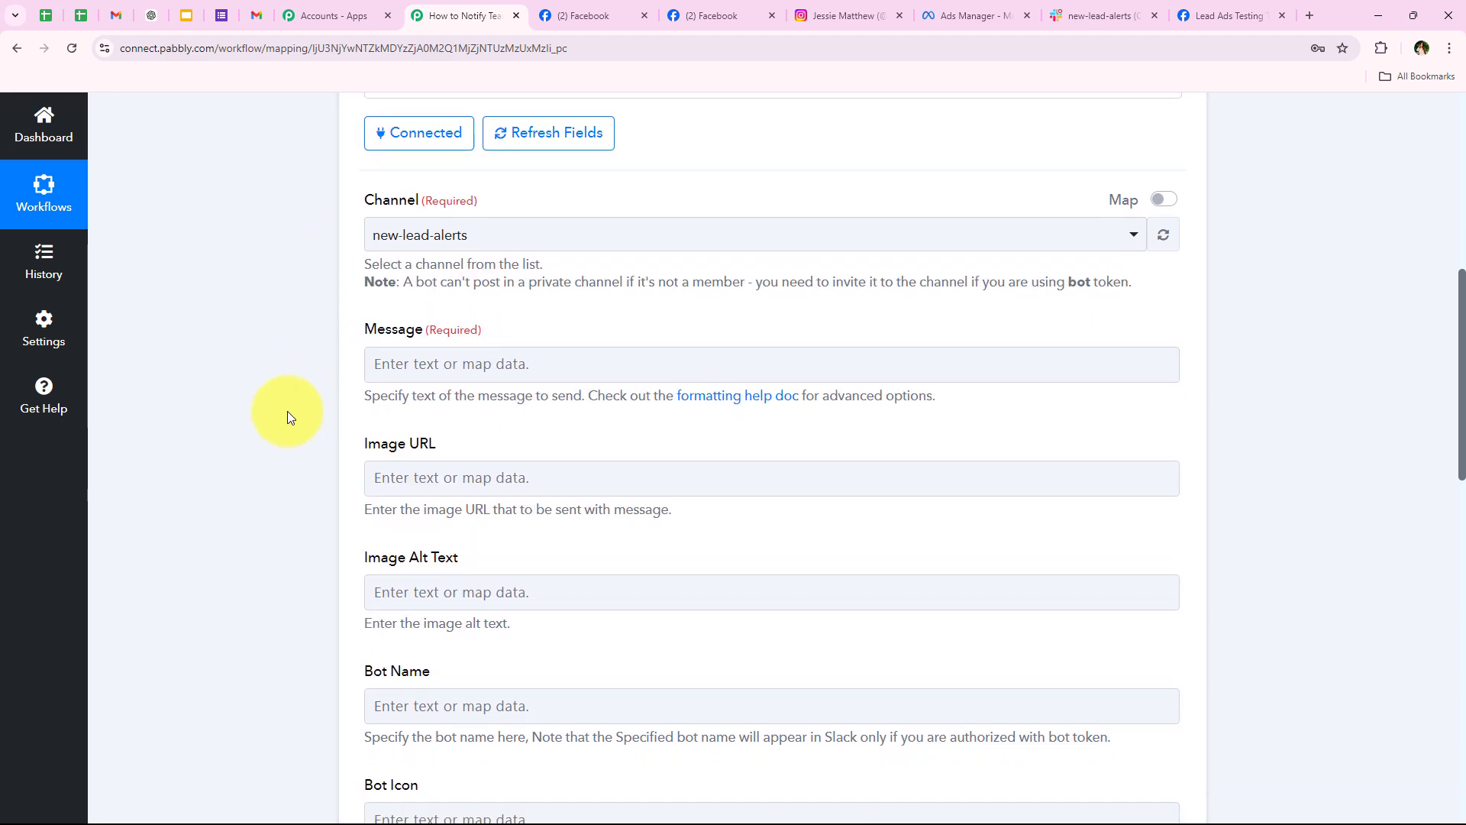
pyautogui.scroll(1, 481, 305)
pyautogui.scroll(1, 469, 235)
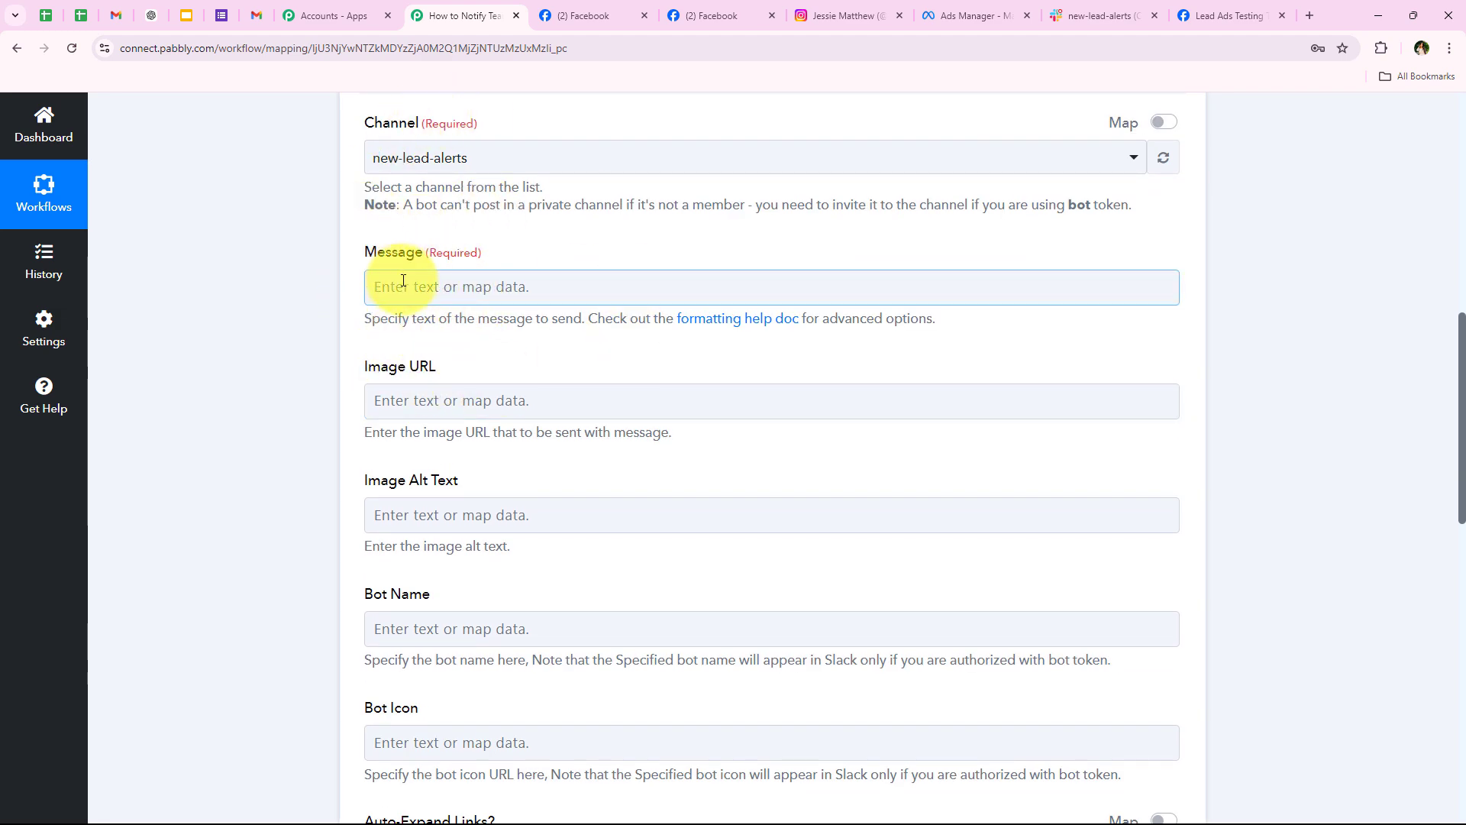
# Step: Read the note about bots in private channels and place the cursor in the Message field
pyautogui.moveTo(416, 205); pyautogui.dragTo(1133, 206)
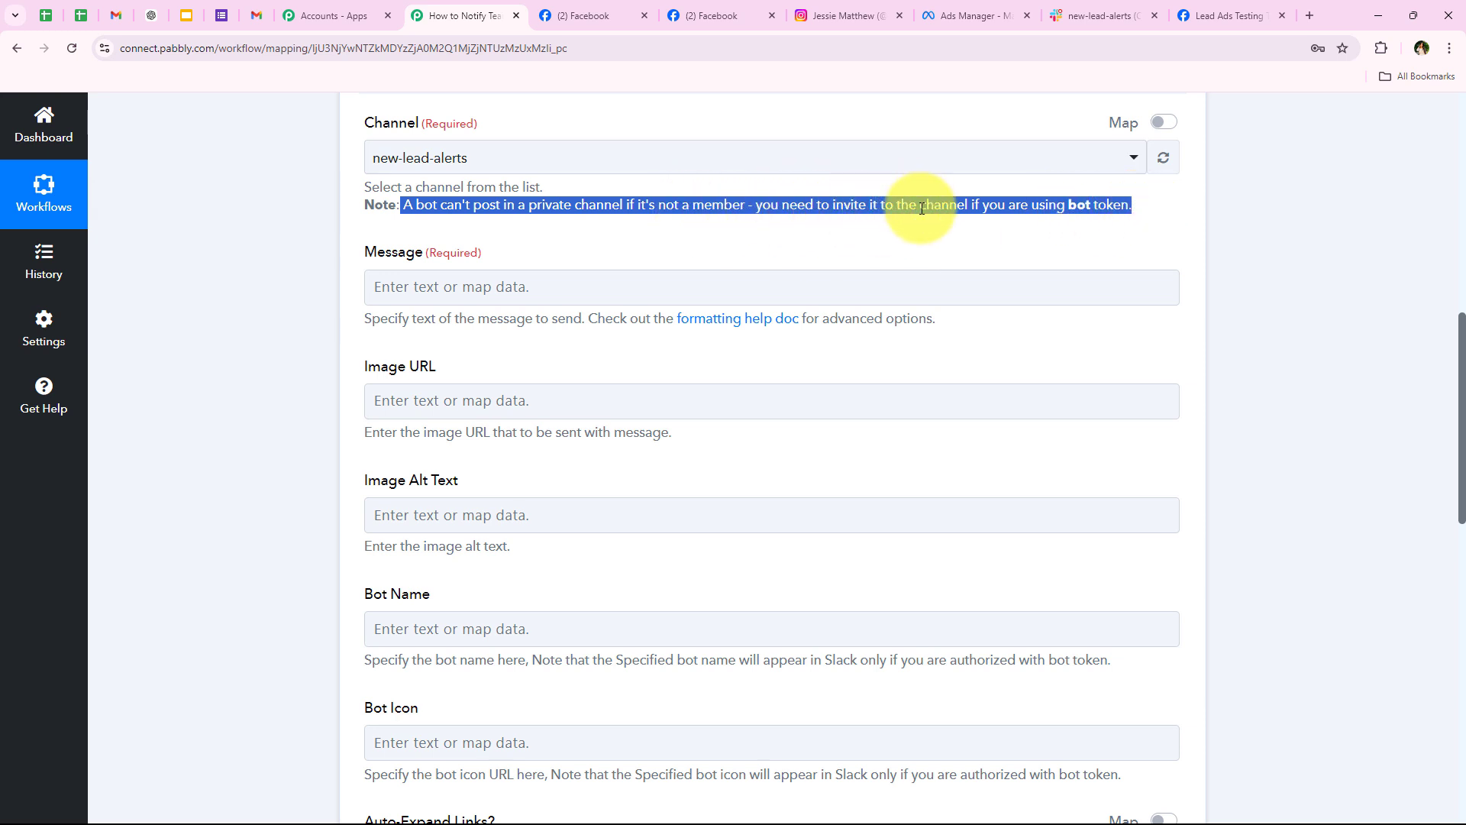
pyautogui.click(1102, 204)
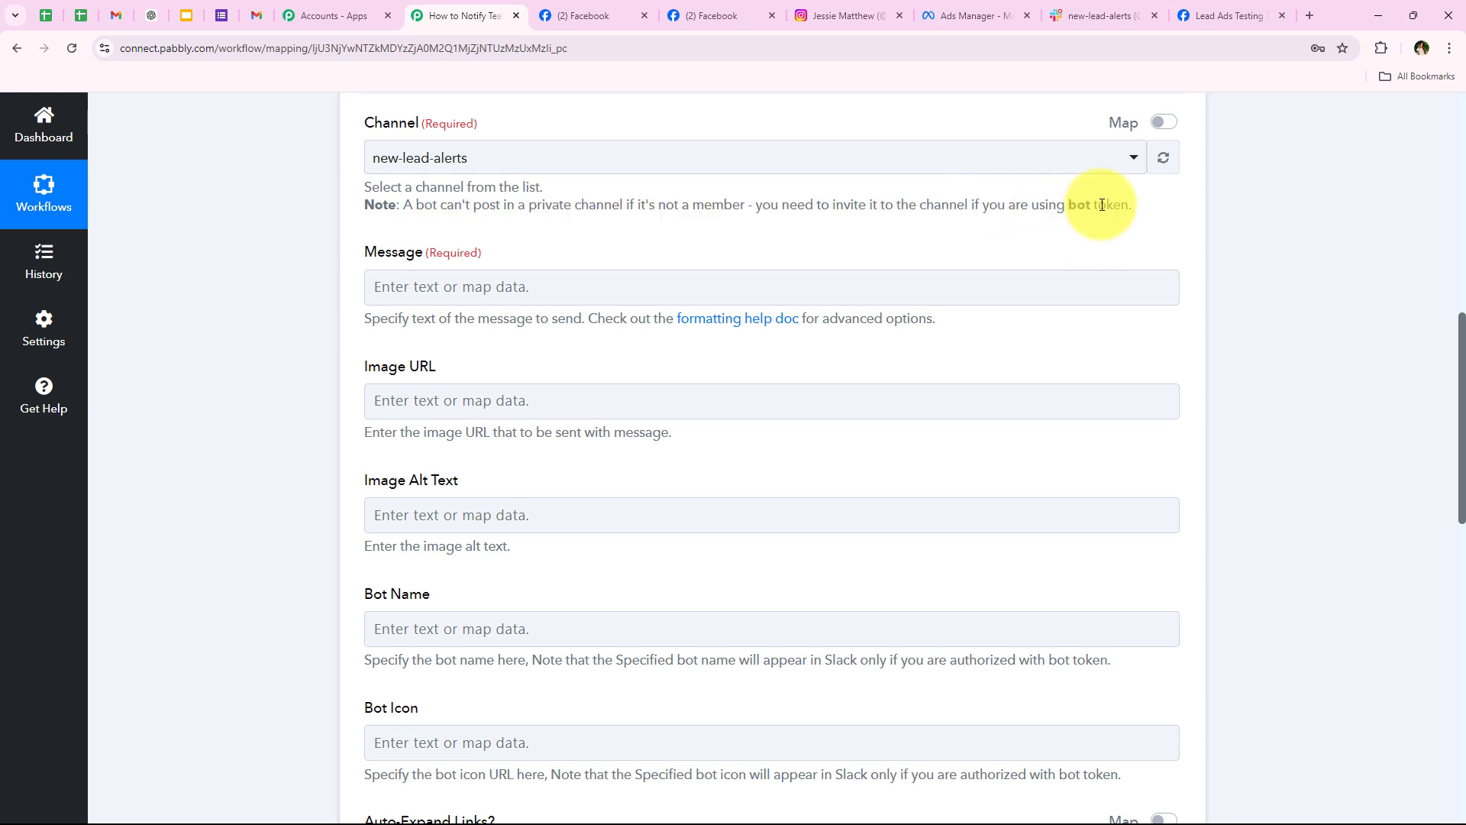
pyautogui.scroll(-1, 365, 208)
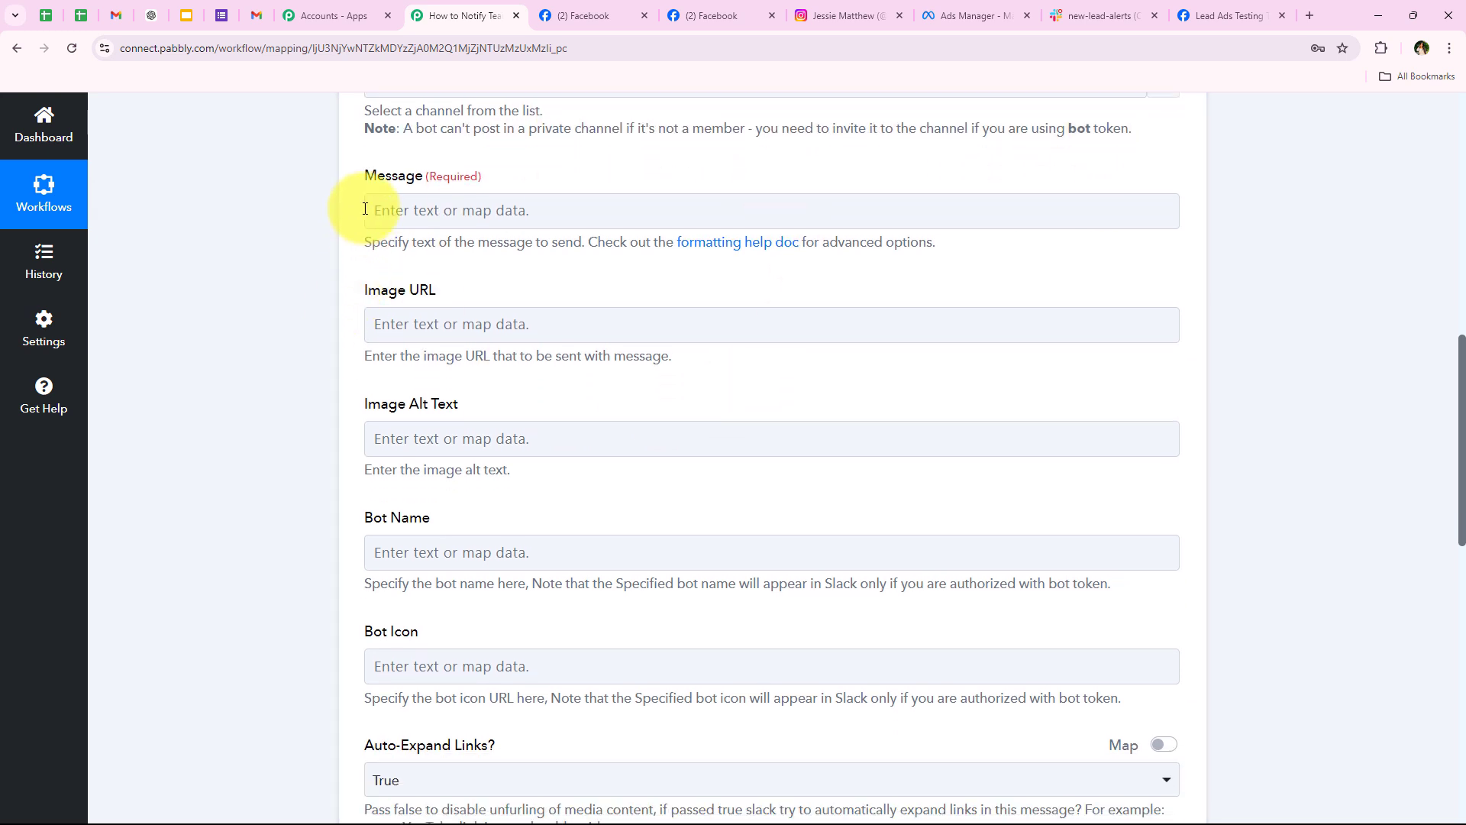
pyautogui.moveTo(365, 177); pyautogui.dragTo(424, 182)
pyautogui.click(429, 230)
pyautogui.click(424, 215)
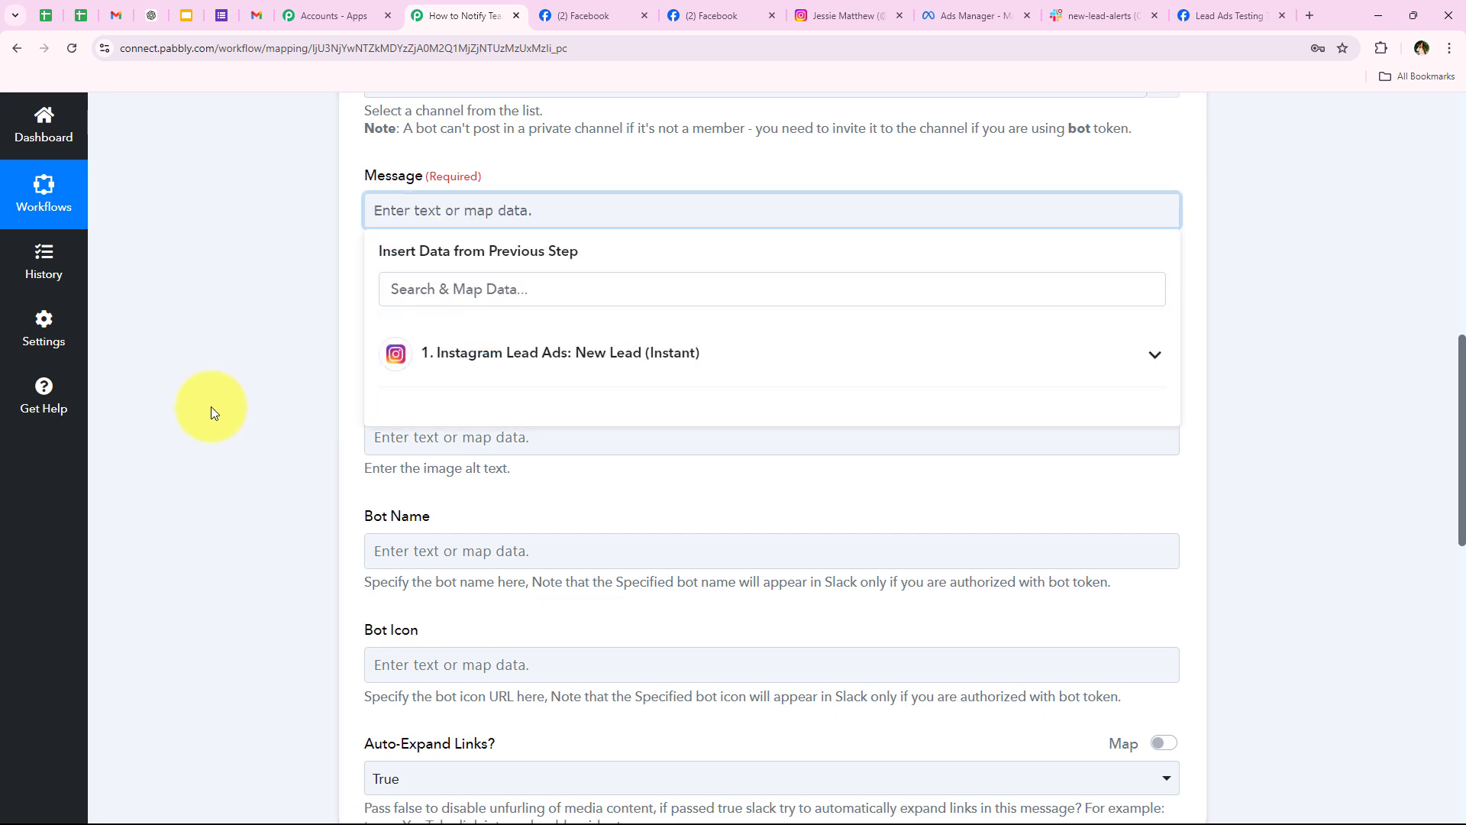
pyautogui.write('🚨New Lead Alert! 🚨  Hey Team, We’ve just received a new lead from Instagram! 🏋A potential client has shown interest in our latest training program.  📋Lead Details:- Name: Interested In: Training Goals: Contact Info:   Let’s reach out and provide them with all the details they need to join. This is a great opportunity to boost our enrollment!')
pyautogui.moveTo(382, 210); pyautogui.dragTo(545, 266)
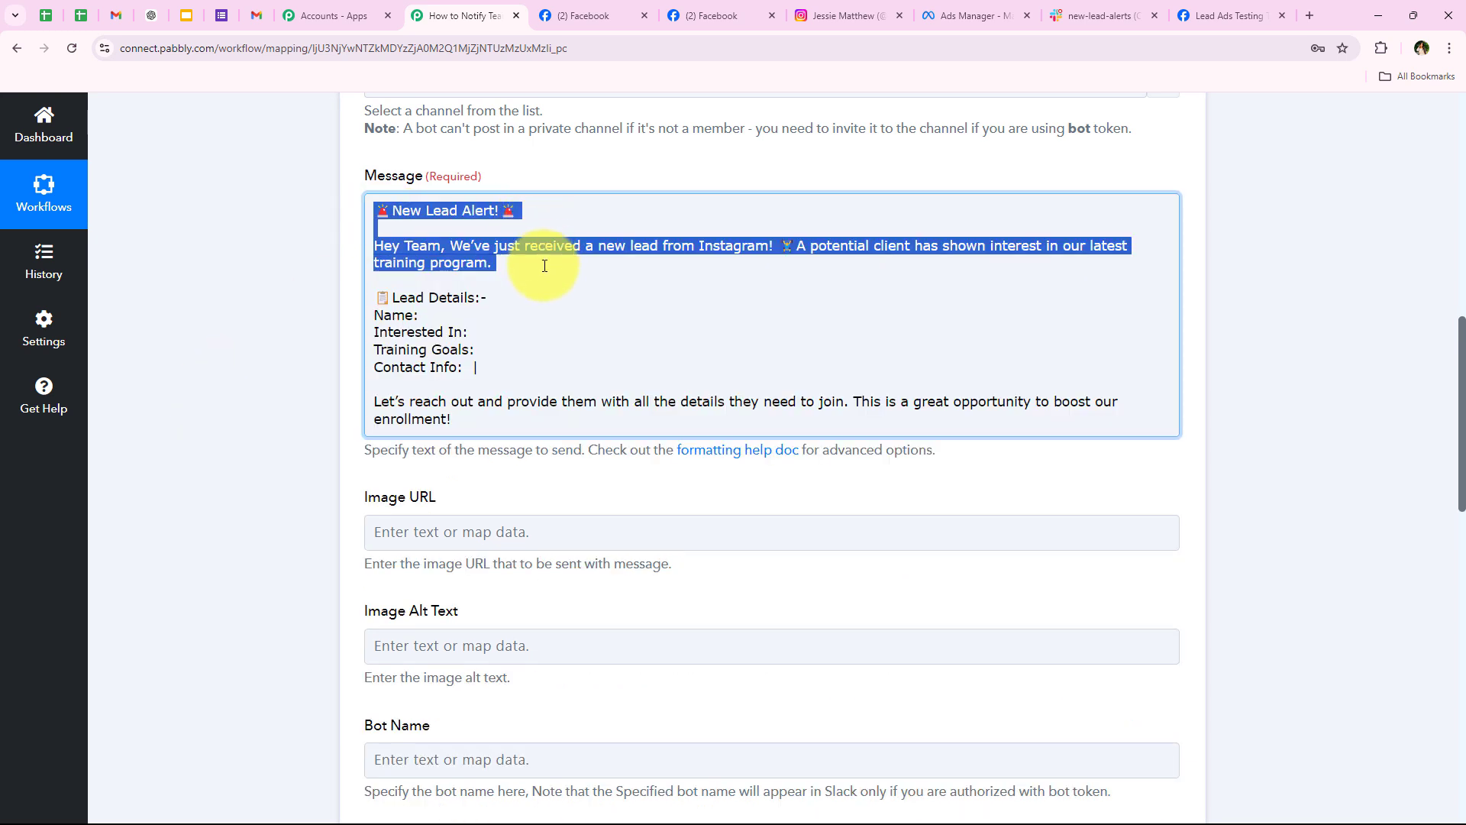
pyautogui.click(779, 249)
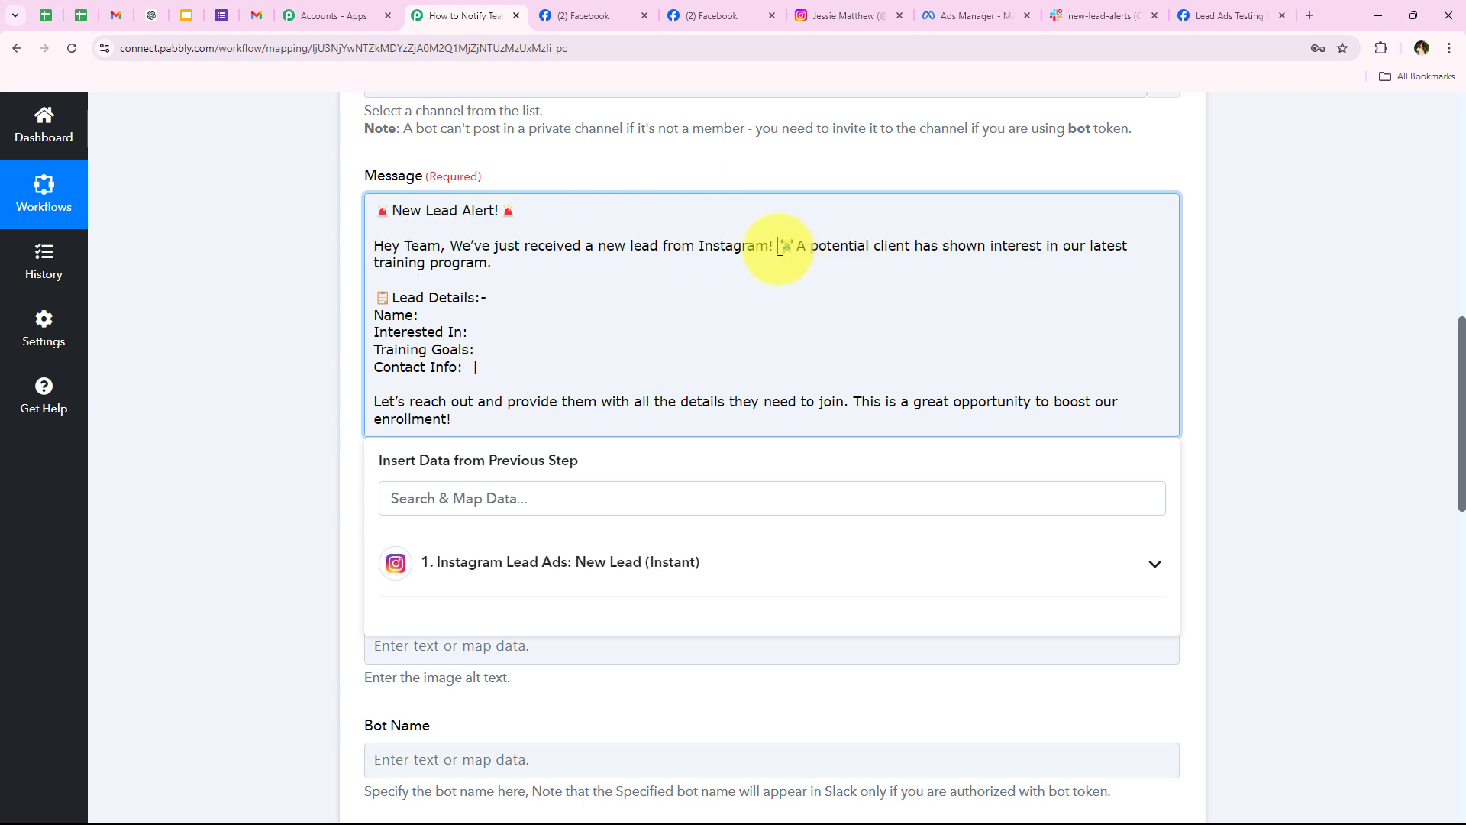
pyautogui.moveTo(779, 249); pyautogui.dragTo(1139, 268)
pyautogui.click(313, 319)
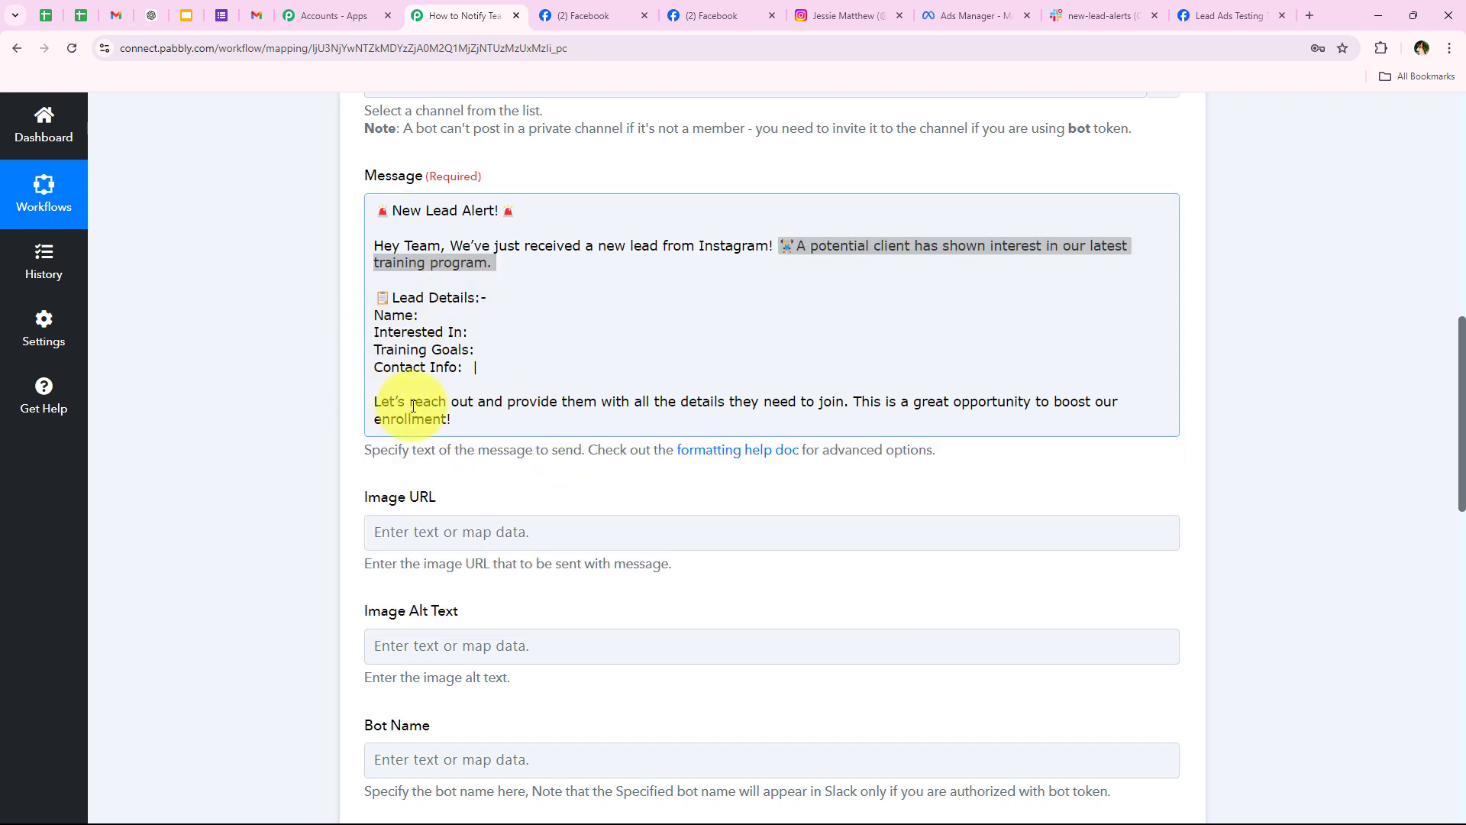
pyautogui.moveTo(472, 424); pyautogui.dragTo(351, 398)
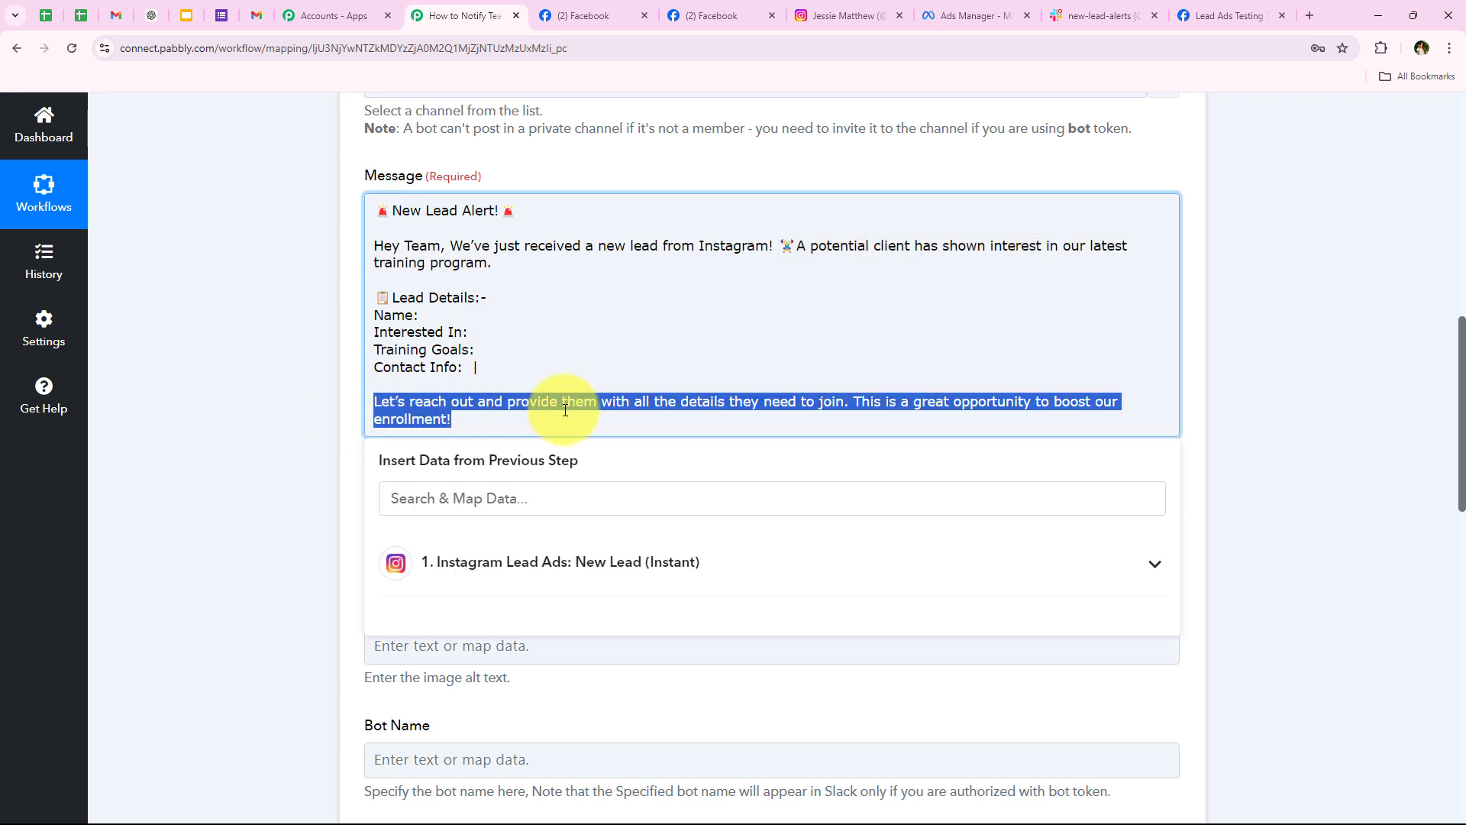
pyautogui.click(752, 404)
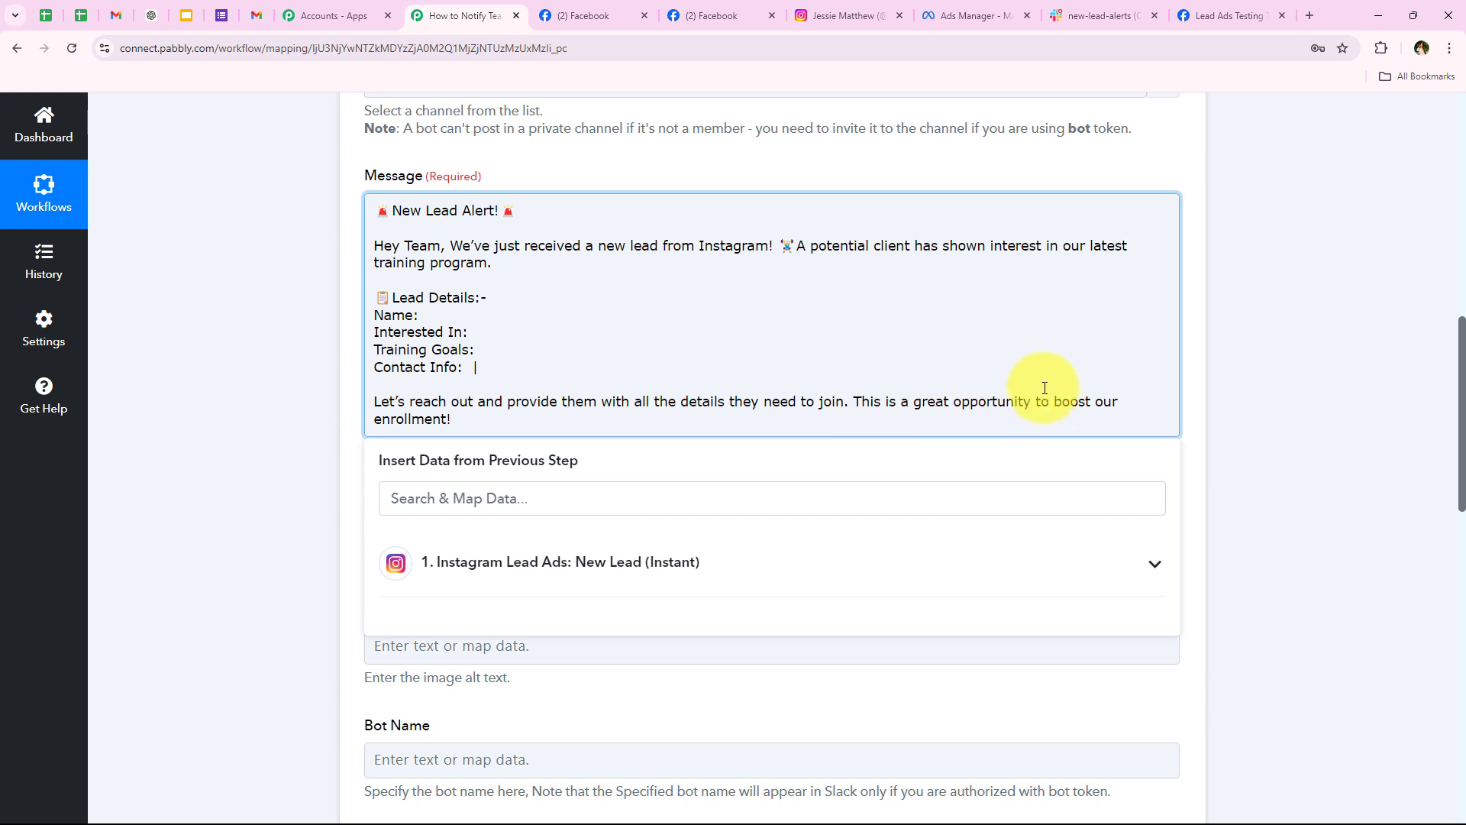
pyautogui.click(245, 455)
pyautogui.click(520, 324)
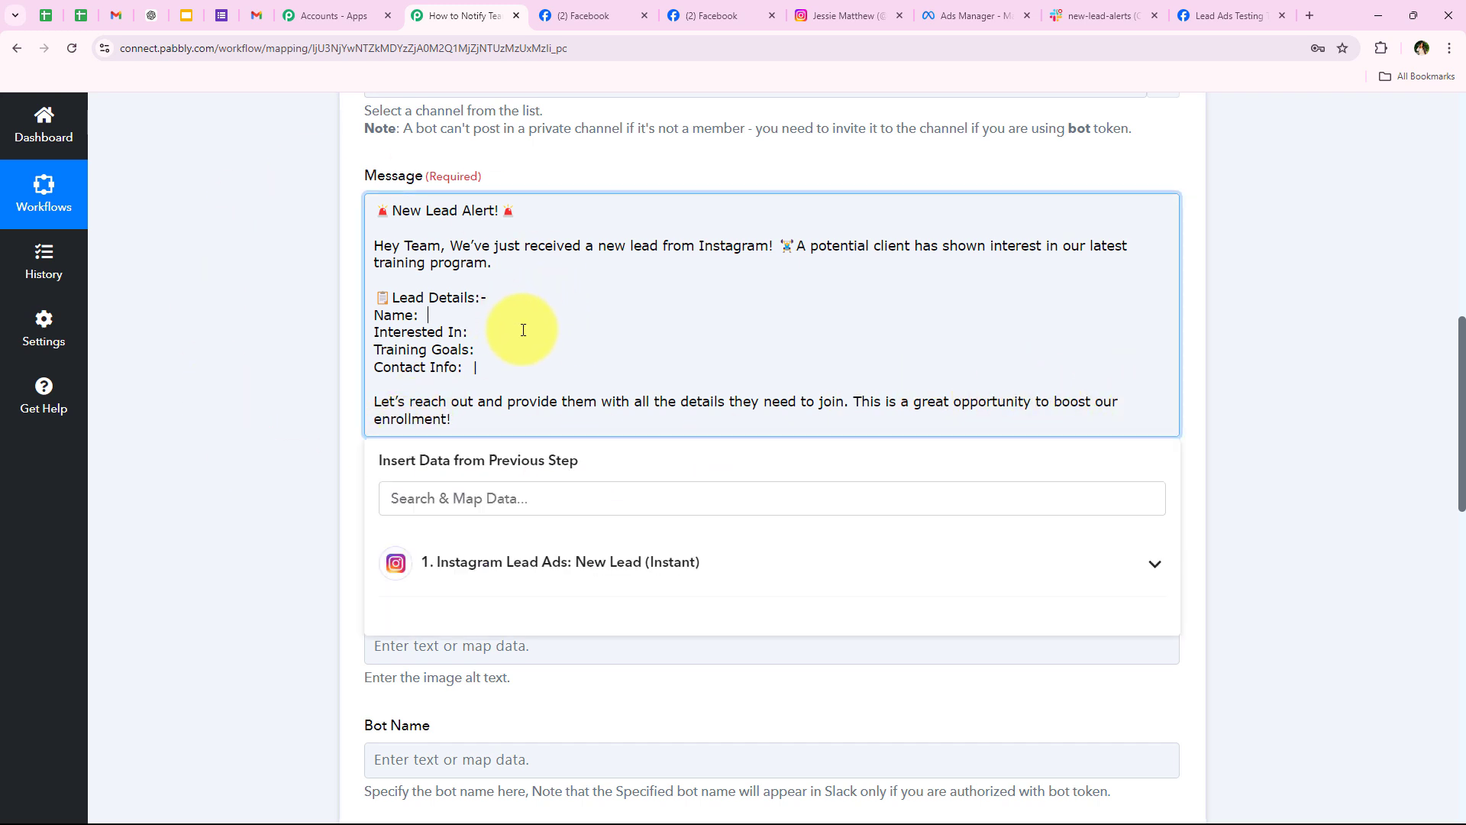
pyautogui.click(549, 354)
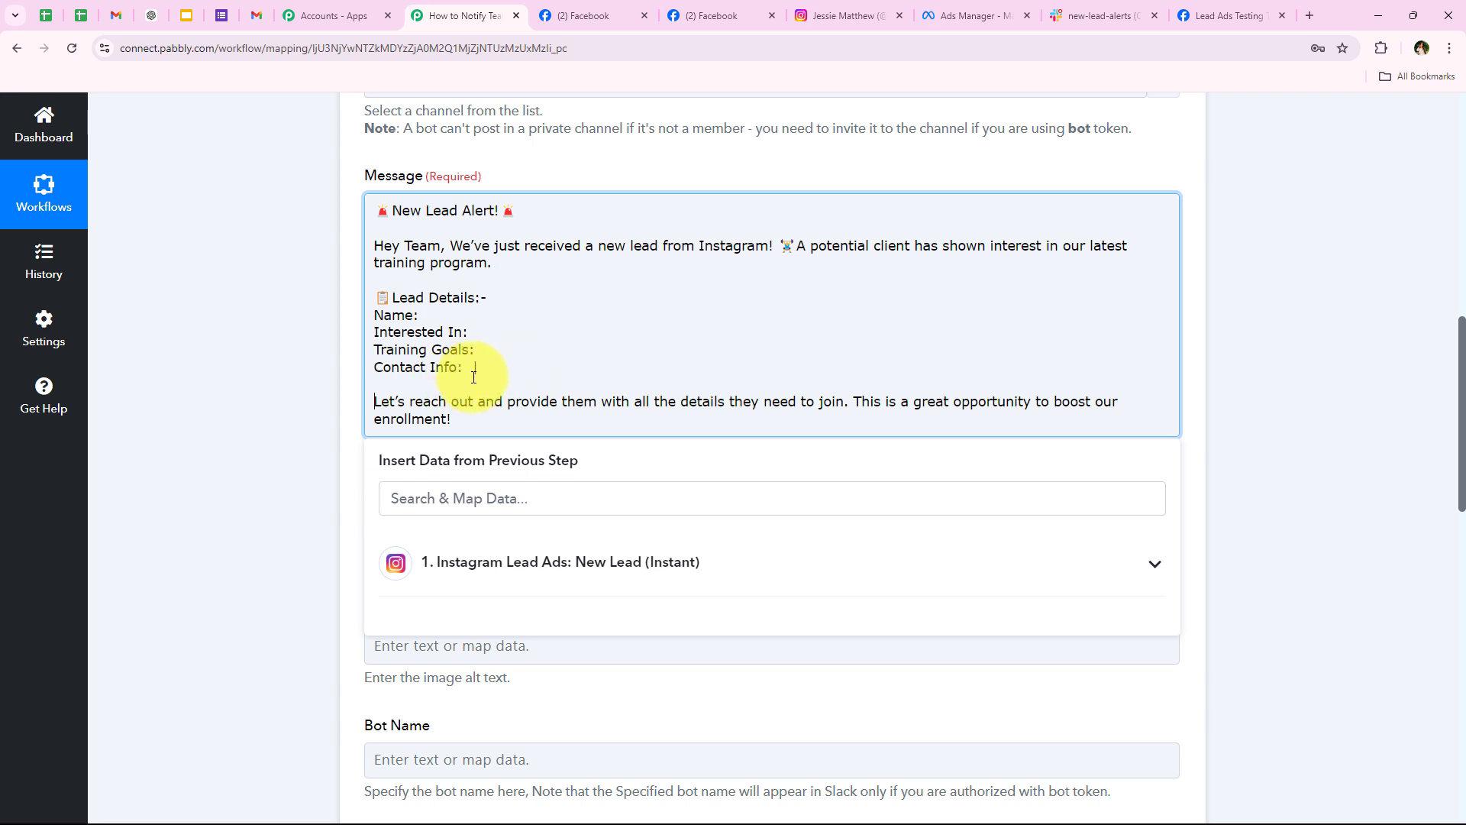
pyautogui.click(475, 368)
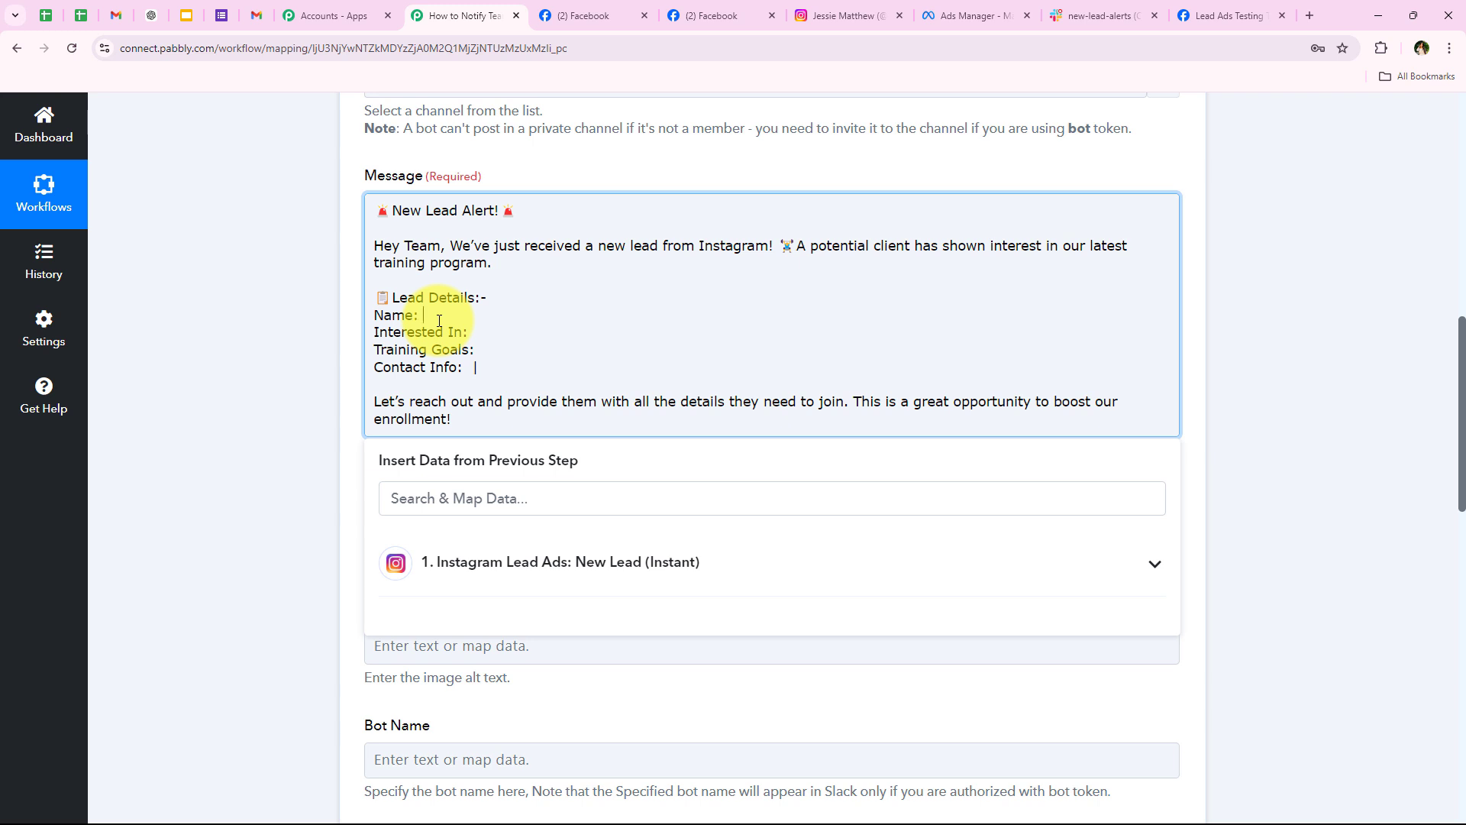
pyautogui.scroll(-1, 313, 484)
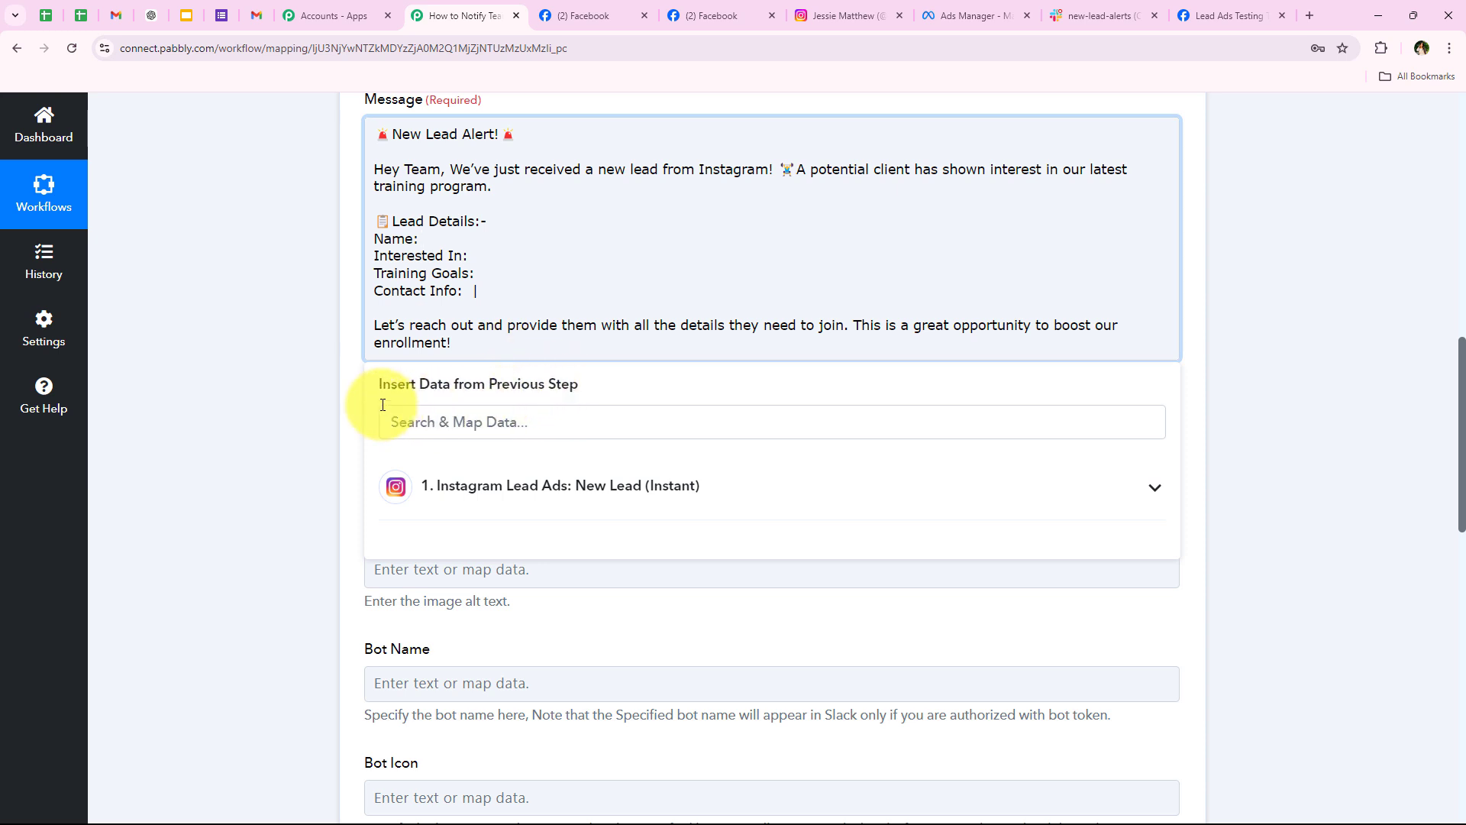
pyautogui.click(564, 520)
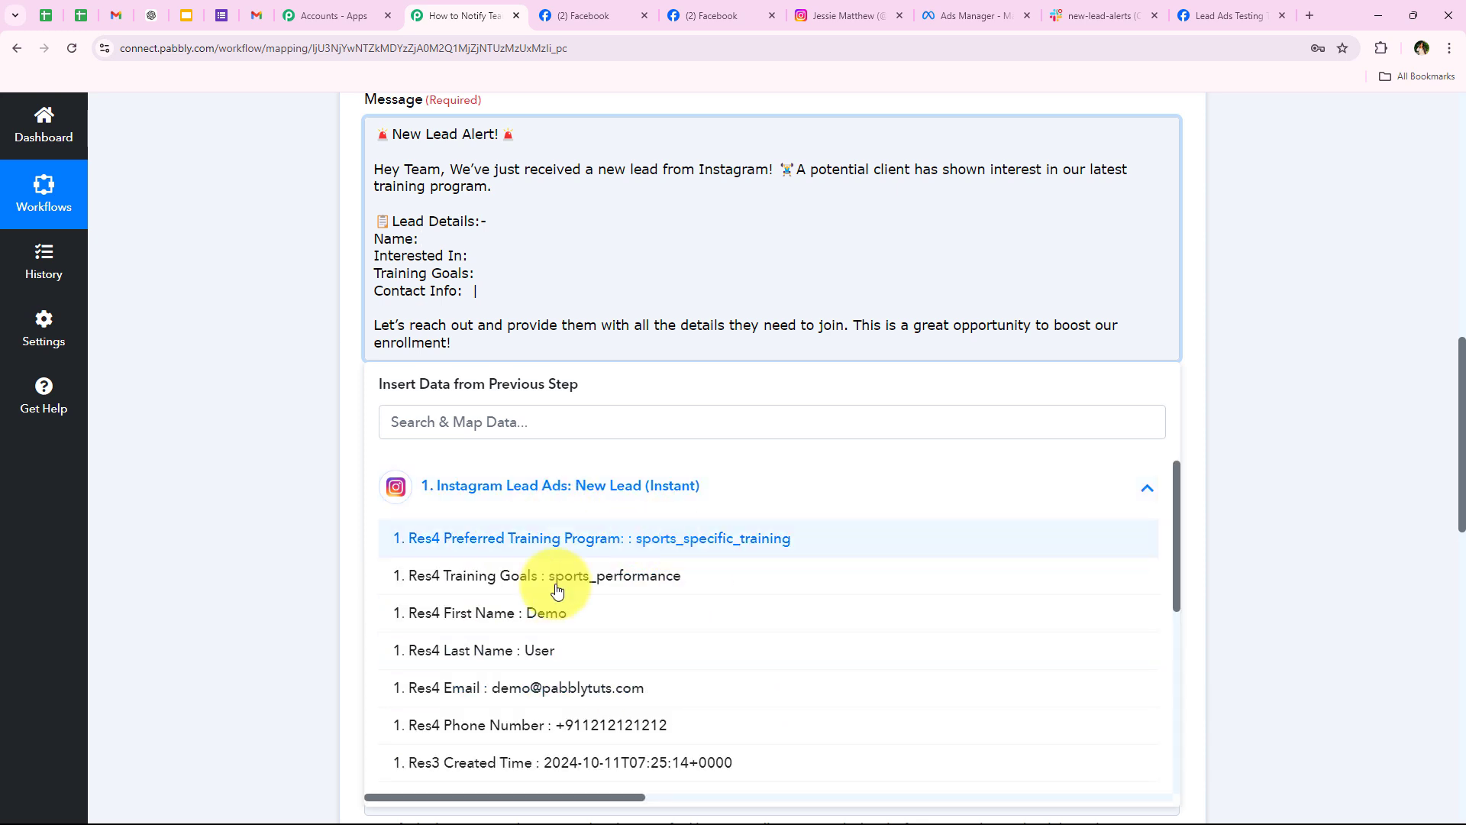
pyautogui.click(588, 501)
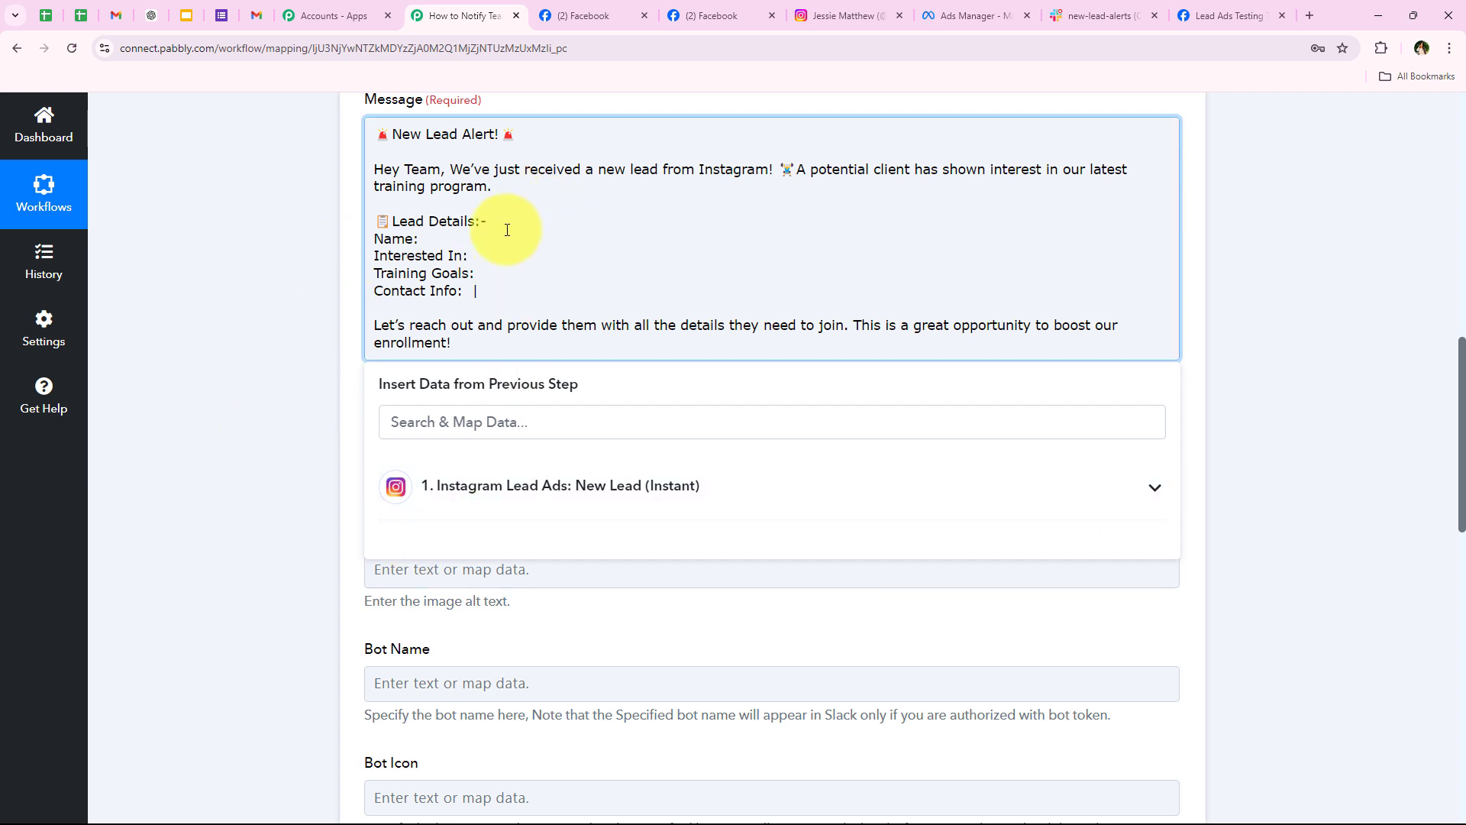
pyautogui.click(449, 235)
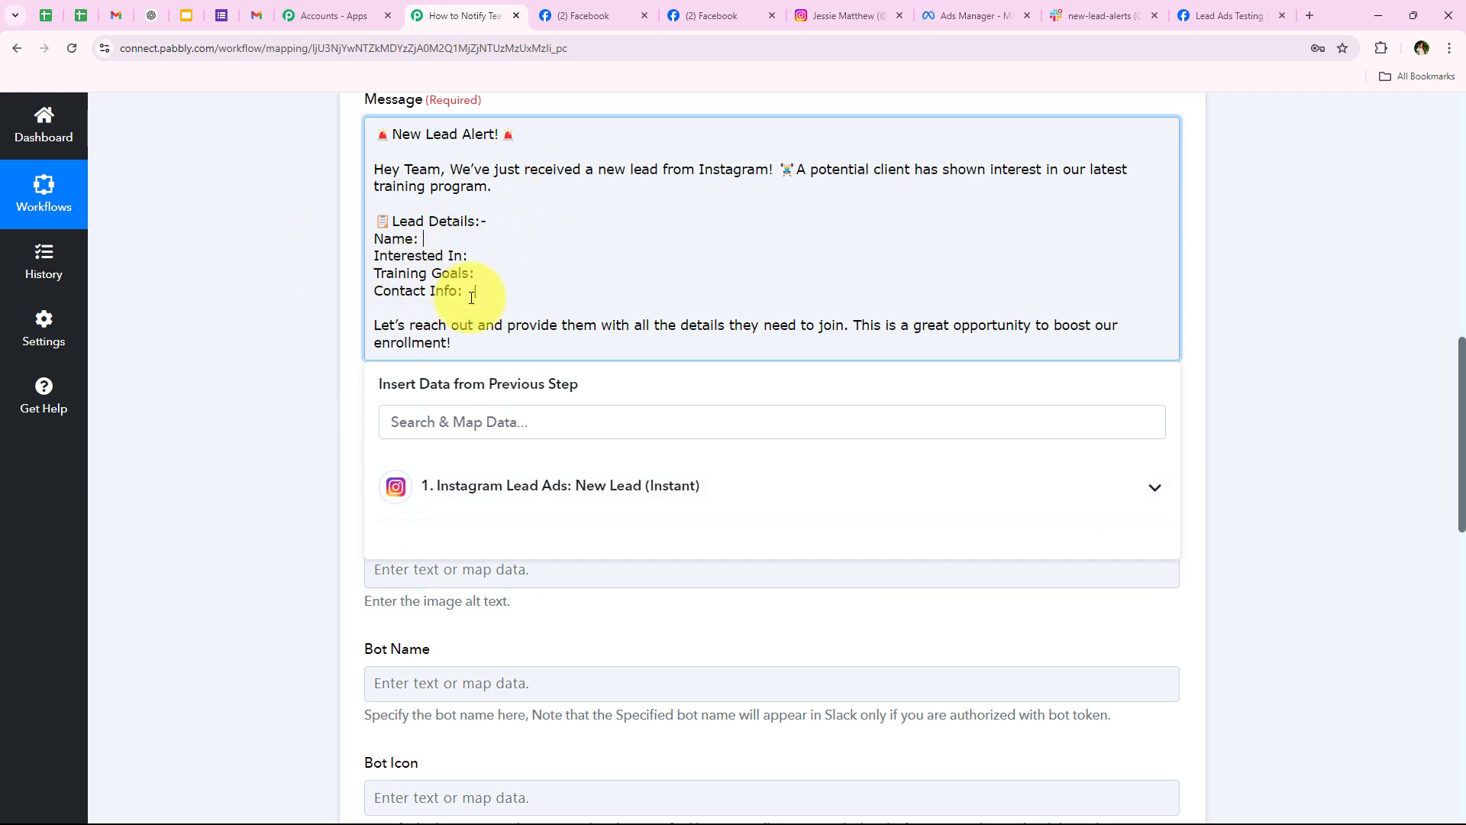
pyautogui.click(468, 424)
pyautogui.click(432, 245)
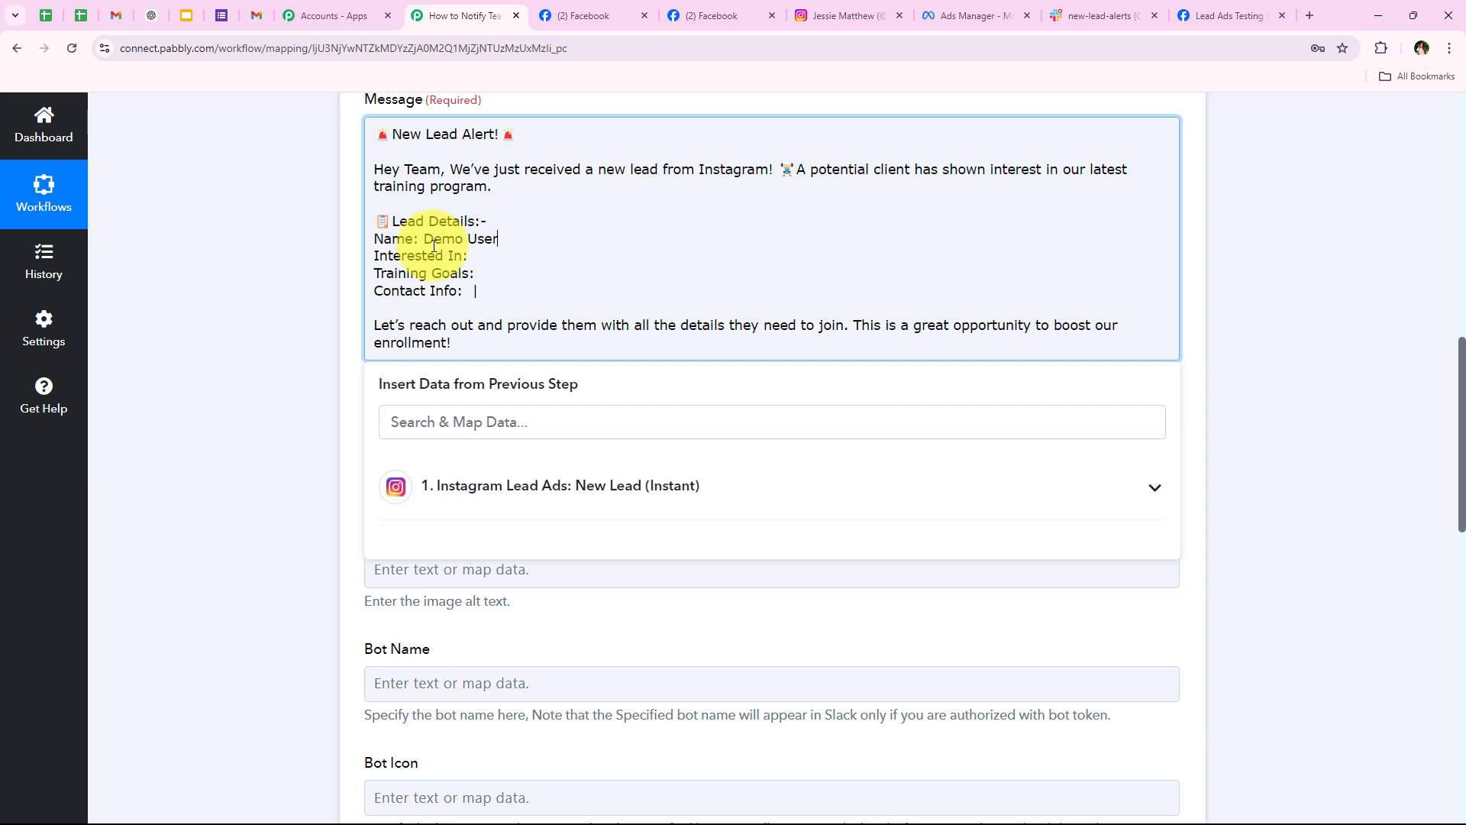
pyautogui.write('Demo User')
pyautogui.moveTo(420, 239); pyautogui.dragTo(512, 239)
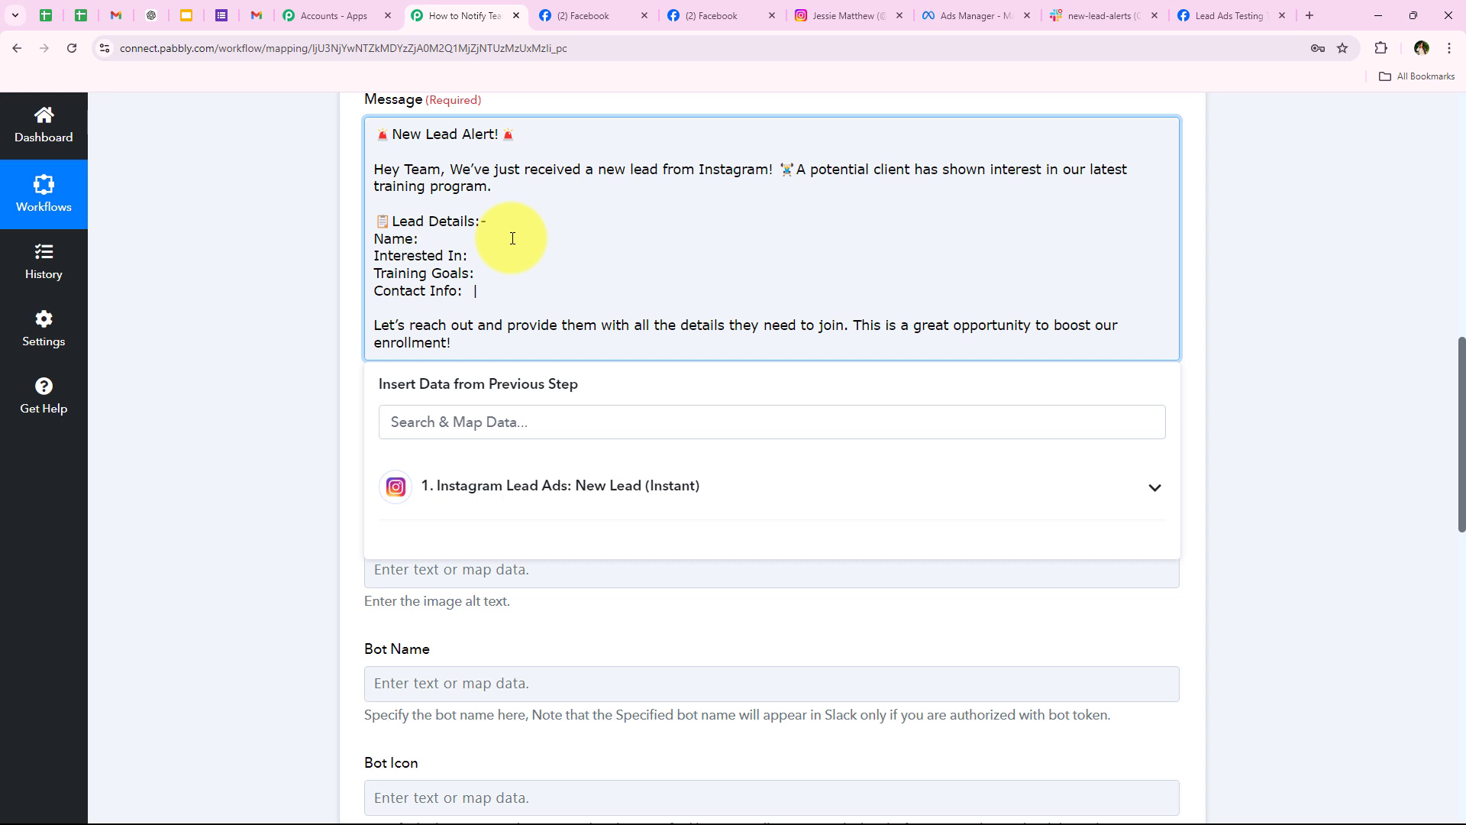
pyautogui.click(544, 460)
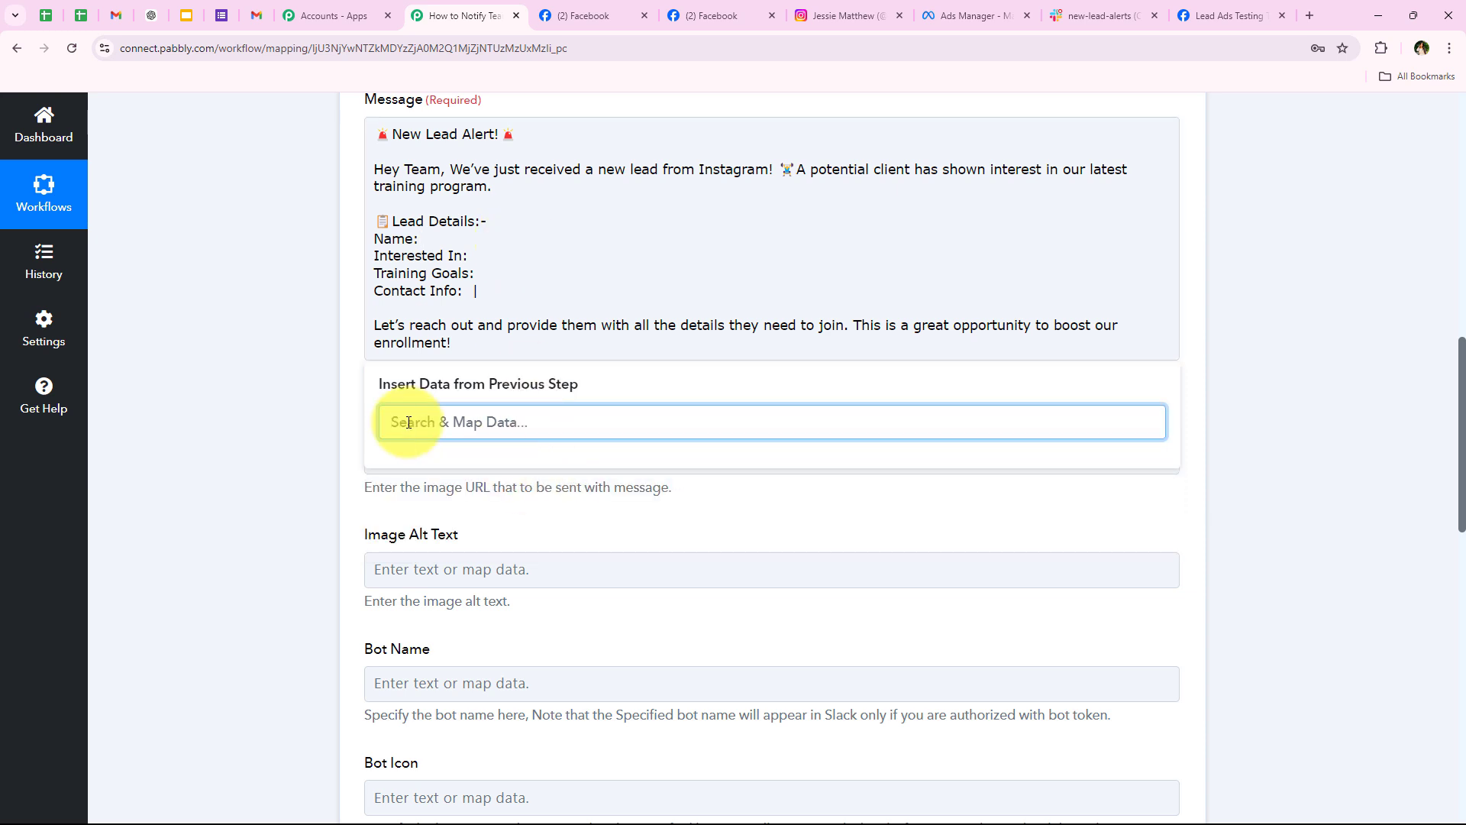
# Step: Map the lead's First Name and Last Name after 'Name:' in the message
pyautogui.click(336, 386)
pyautogui.click(405, 307)
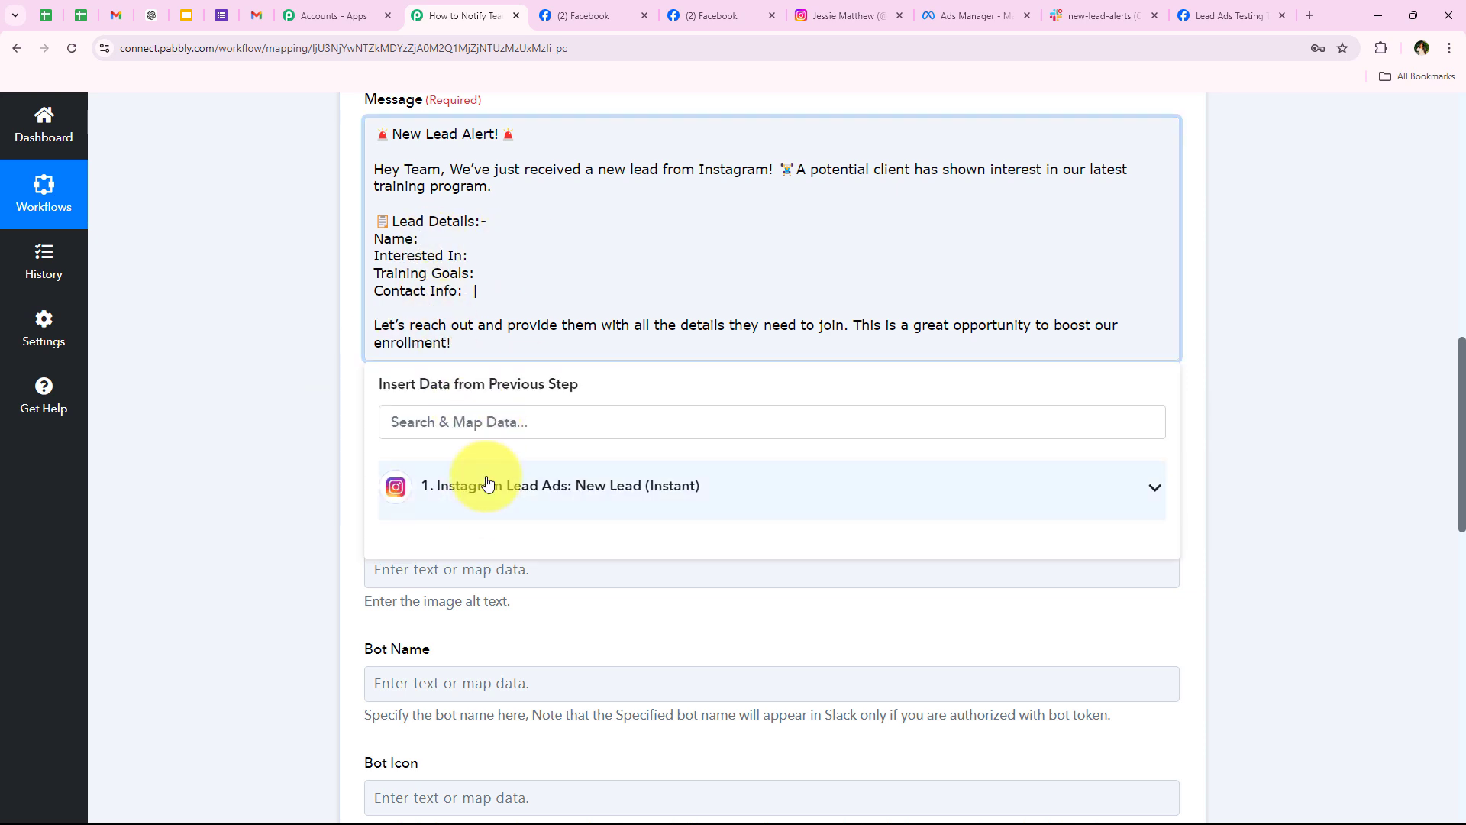
pyautogui.click(483, 488)
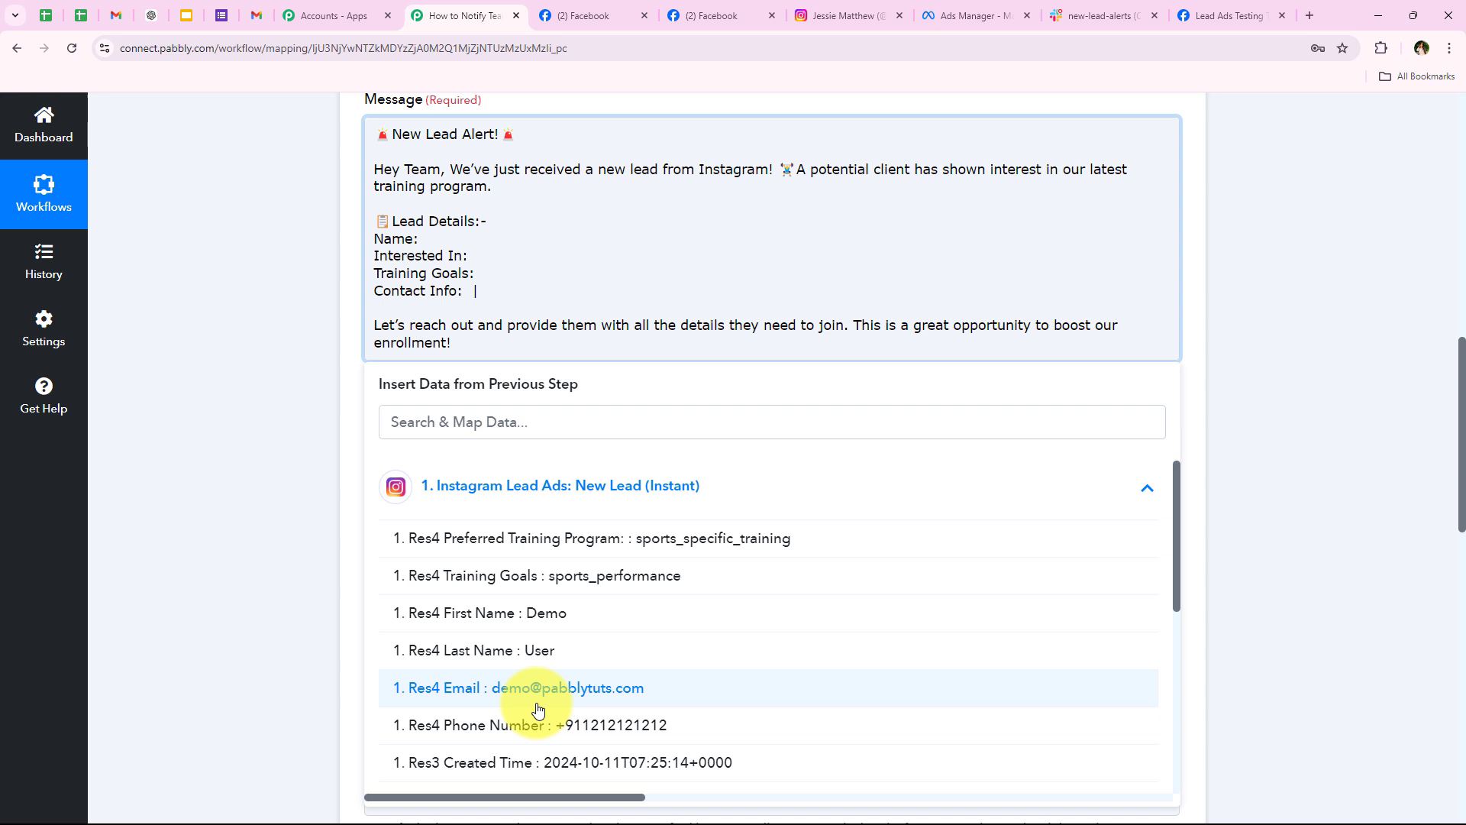
pyautogui.click(544, 632)
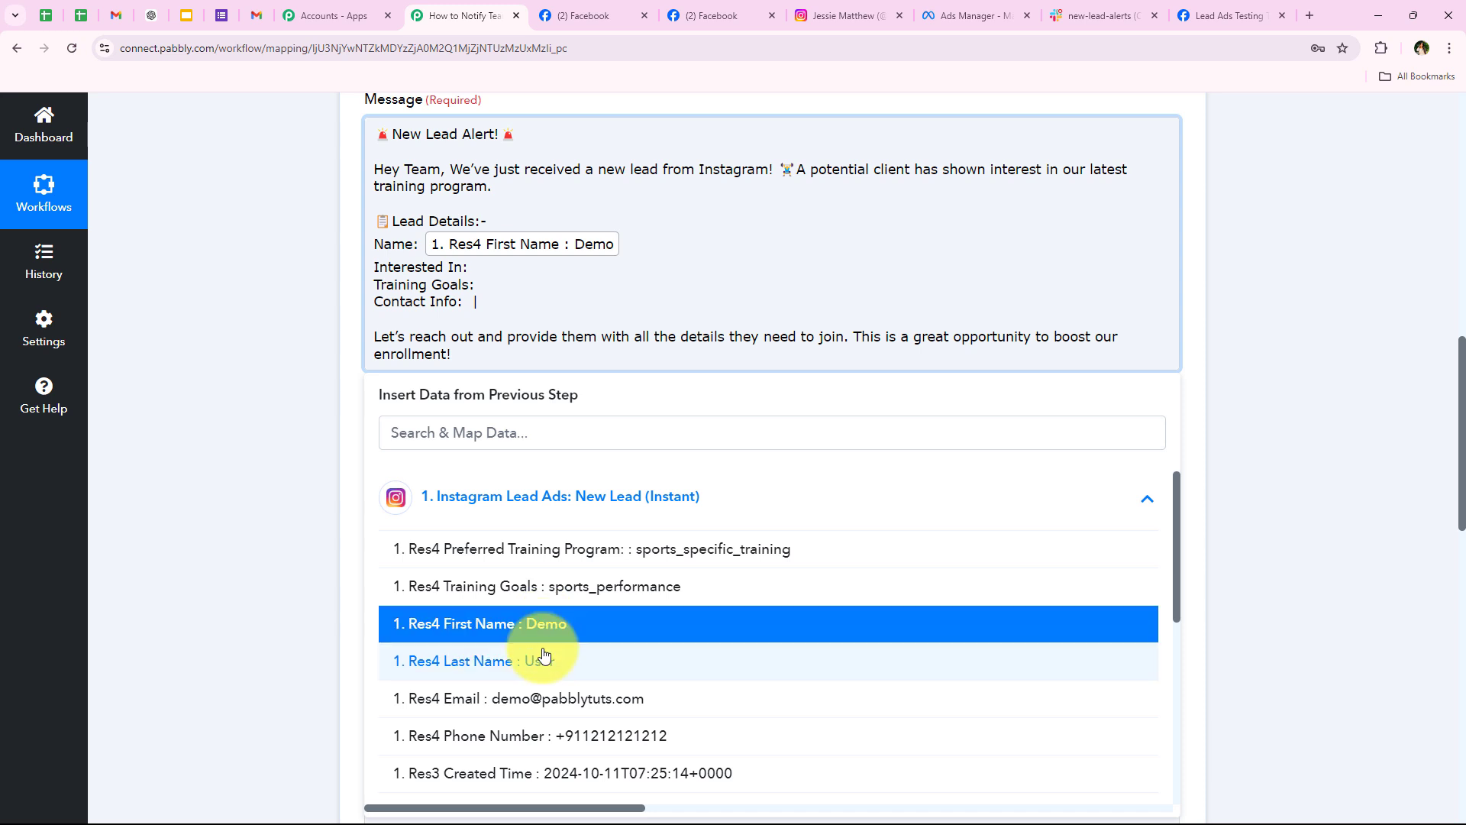
pyautogui.click(542, 655)
pyautogui.click(424, 242)
pyautogui.click(271, 309)
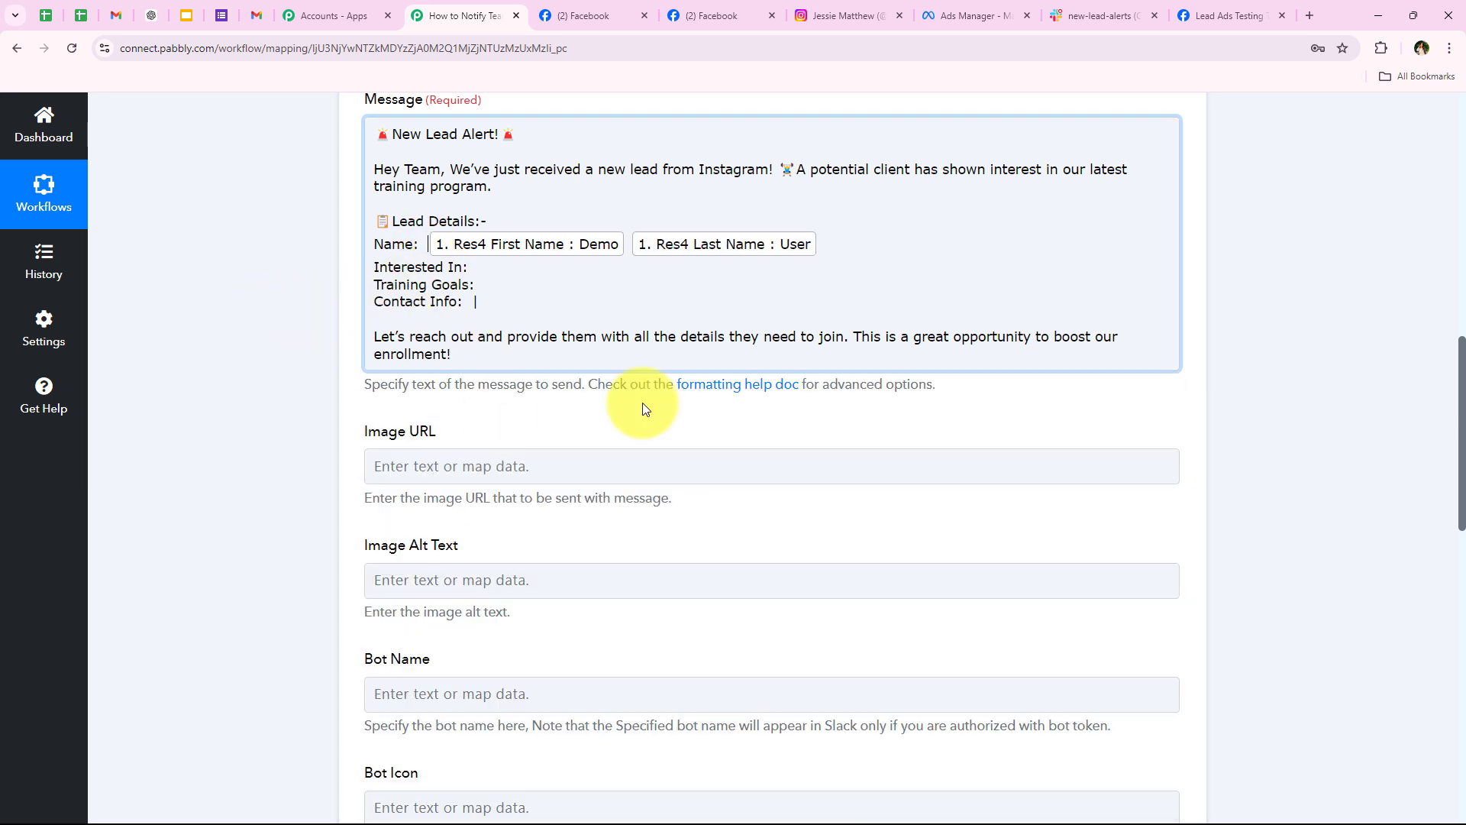
# Step: Map Preferred Training Program after 'Interested In:' and Training Goals after 'Training Goals:'
pyautogui.click(512, 275)
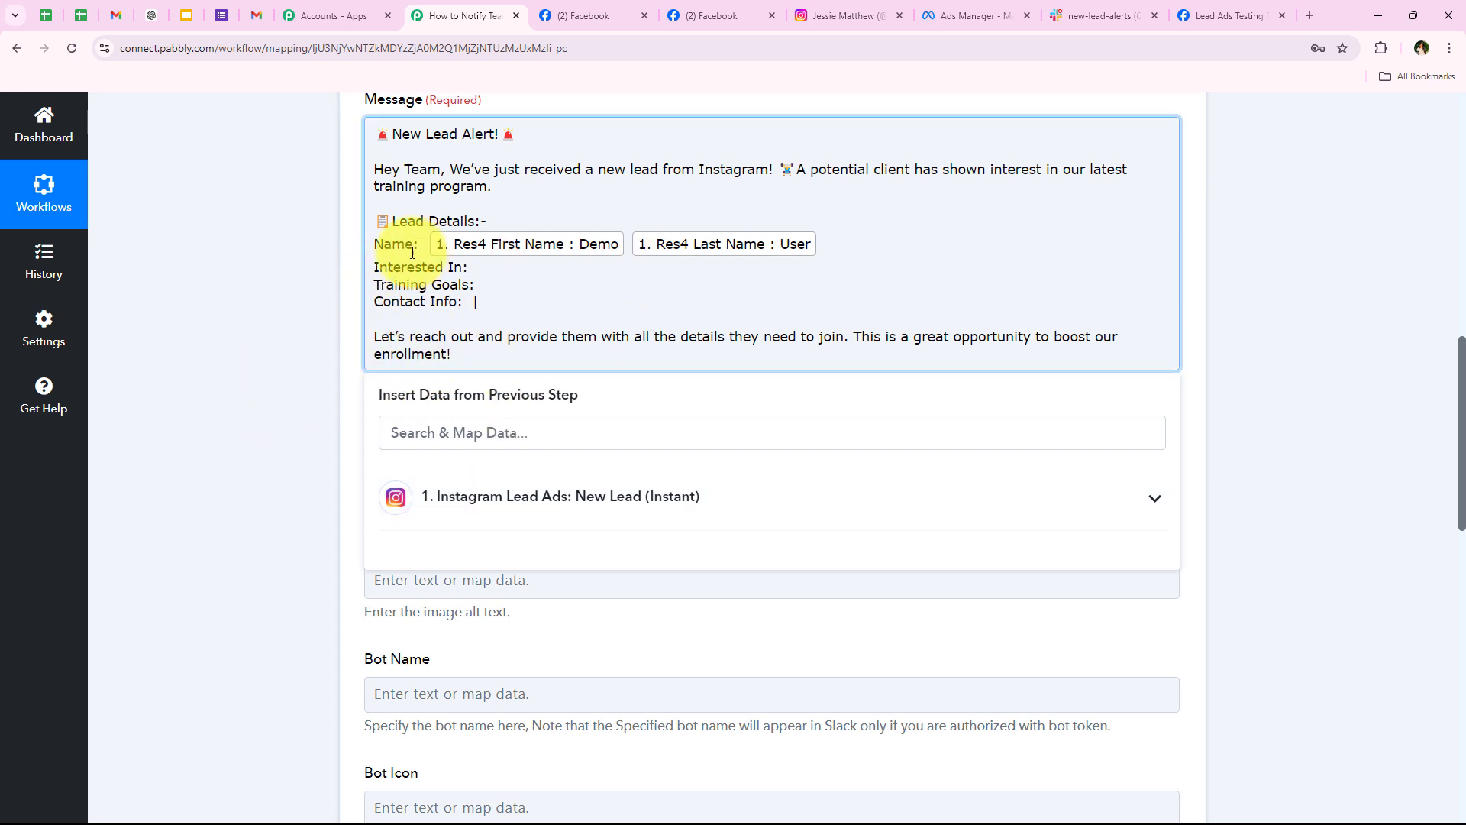
pyautogui.click(536, 504)
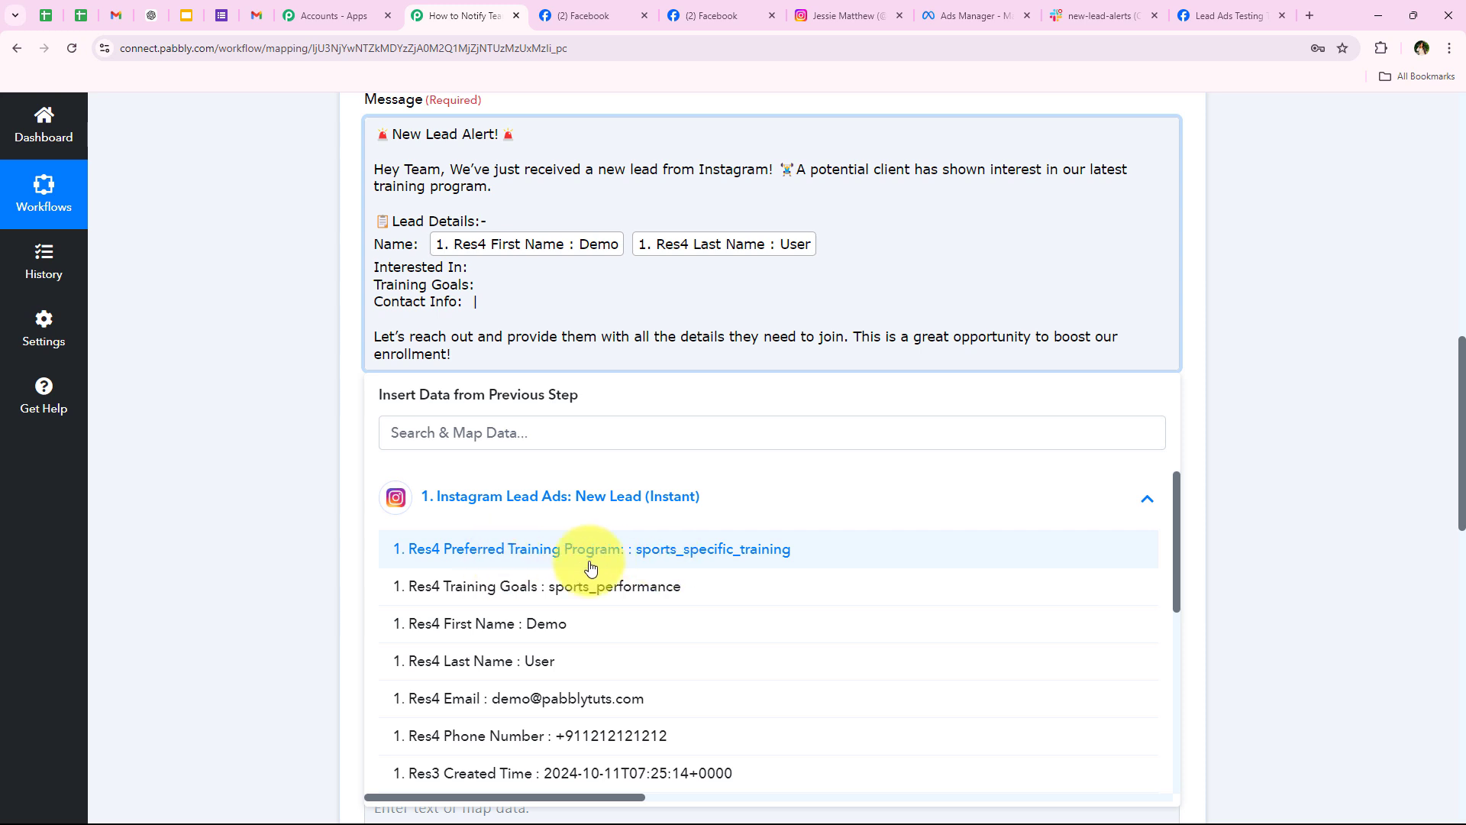
pyautogui.click(753, 550)
pyautogui.click(546, 291)
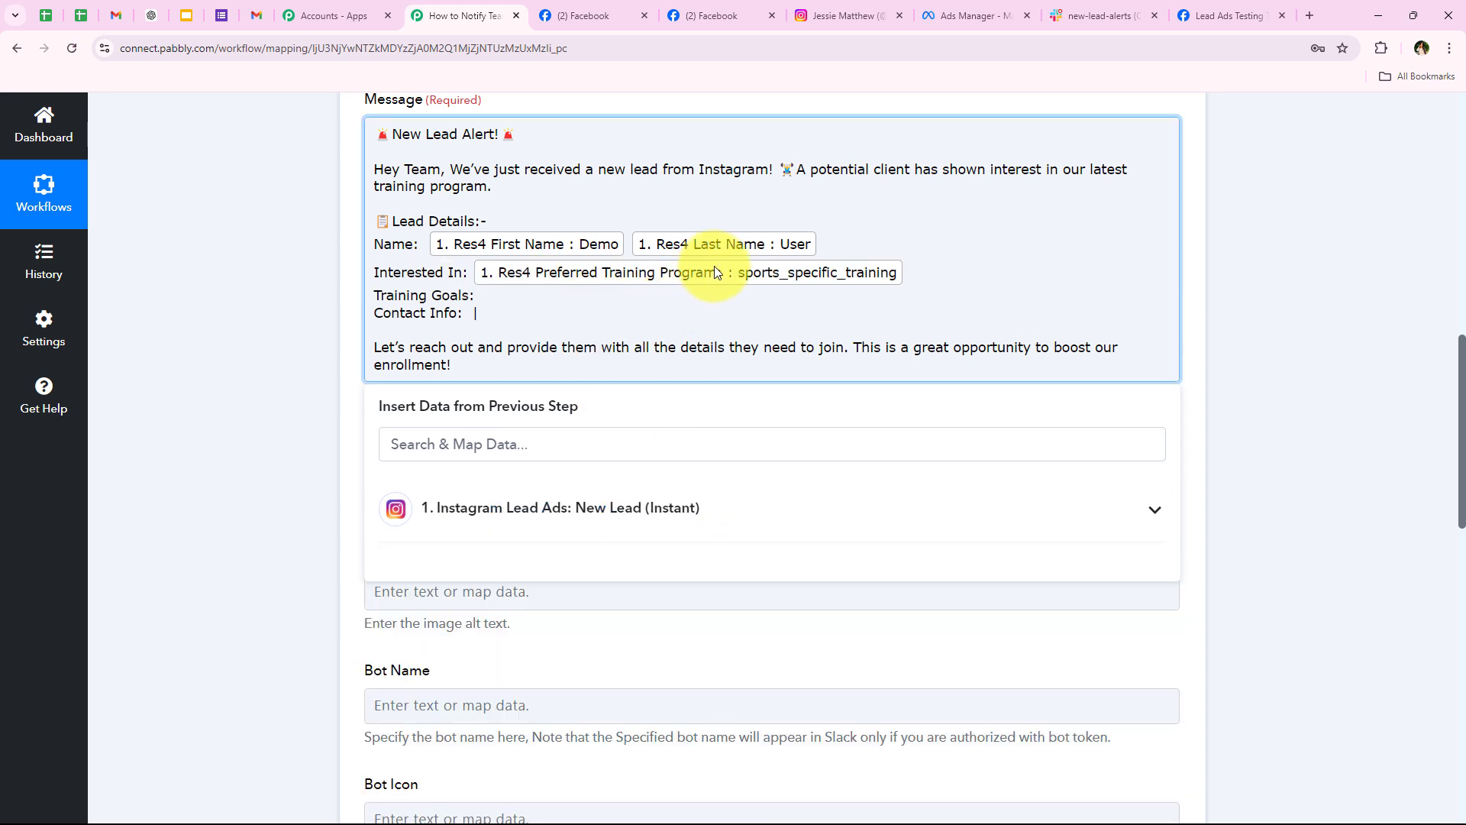
pyautogui.click(395, 508)
pyautogui.click(488, 595)
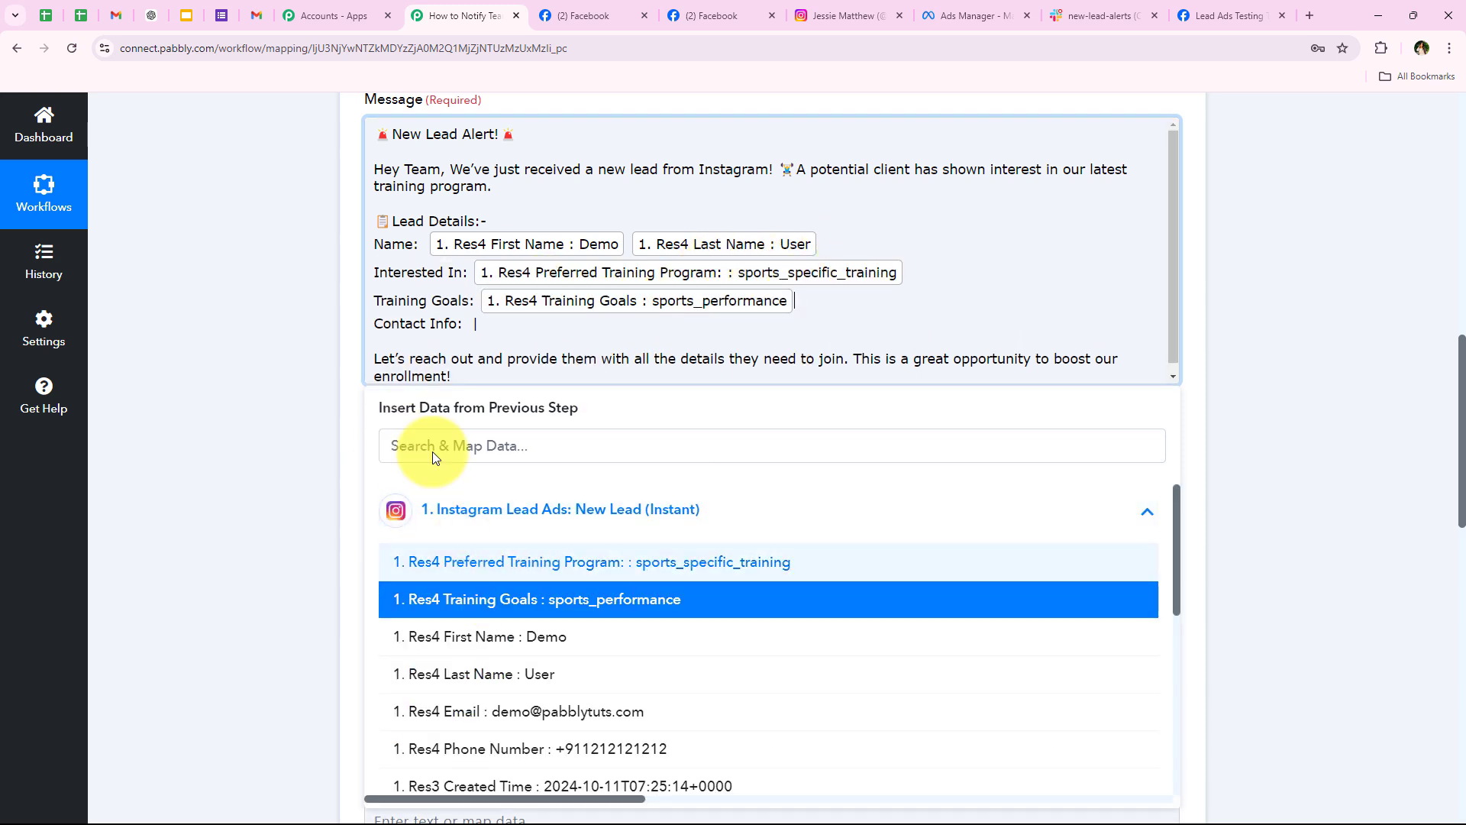
pyautogui.click(288, 367)
# Step: Map the lead's Email and Phone Number after 'Contact Info:'
pyautogui.click(475, 321)
pyautogui.click(489, 493)
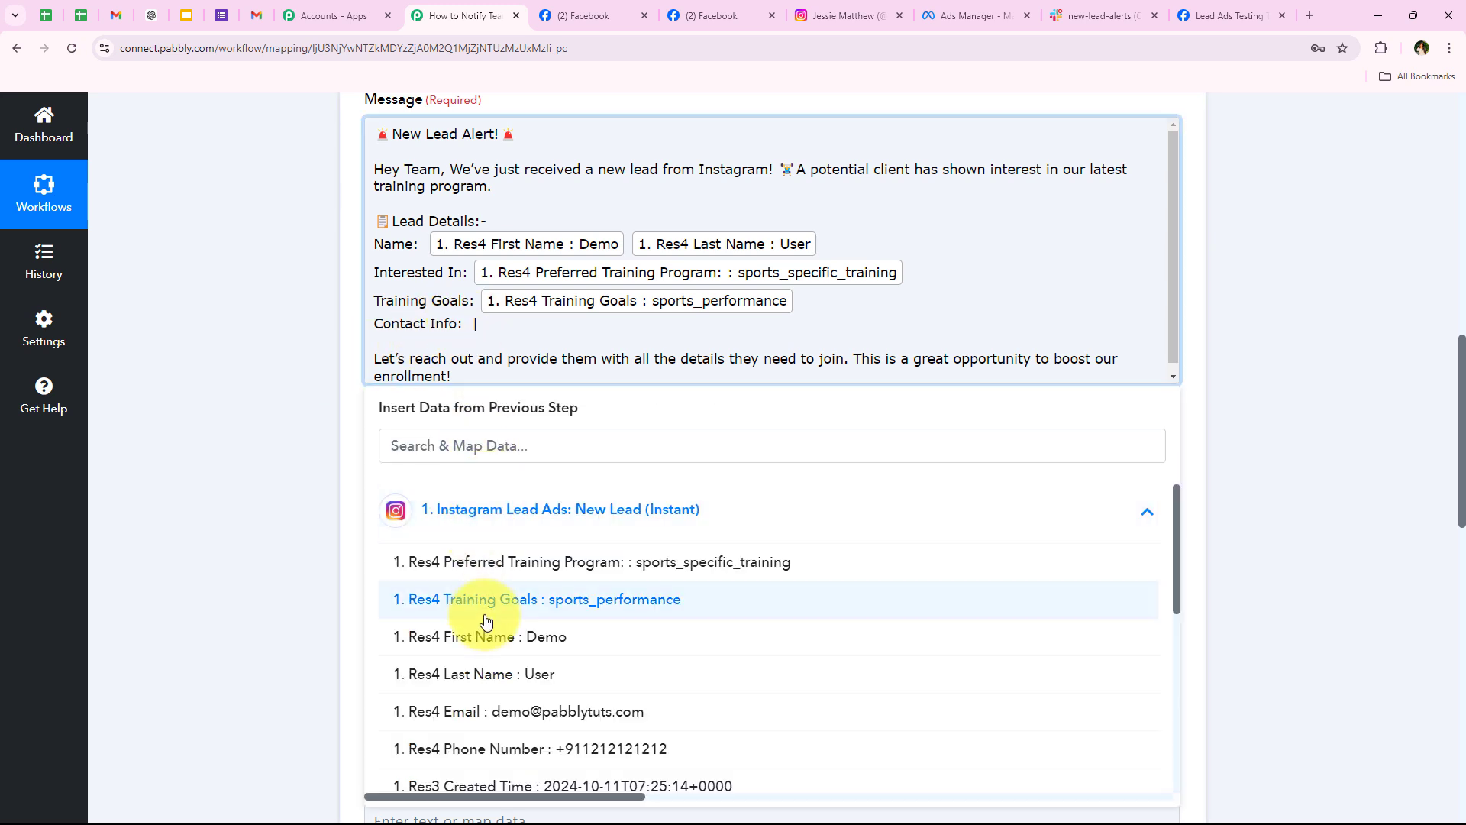
pyautogui.click(513, 710)
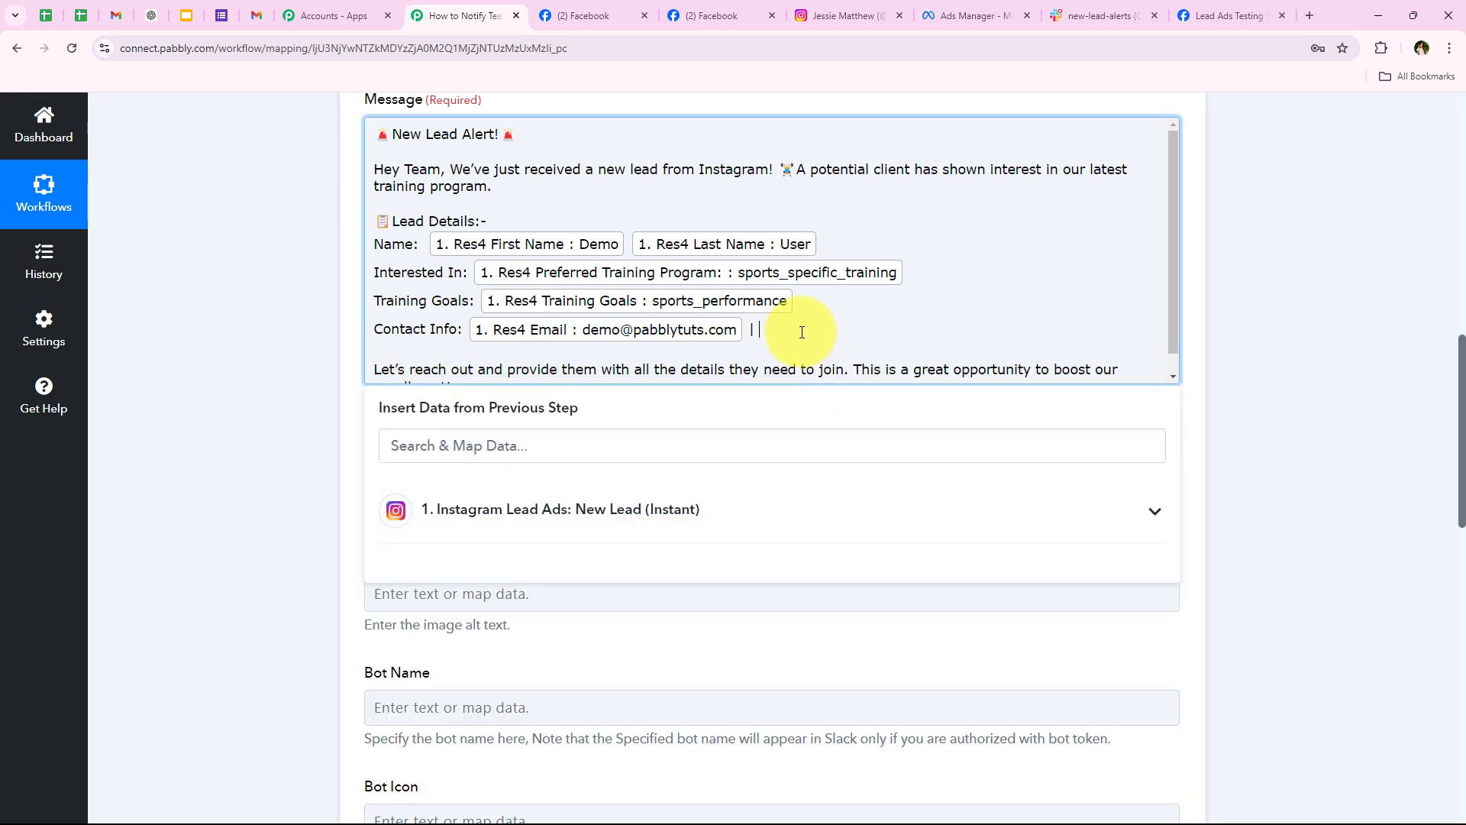
pyautogui.click(622, 506)
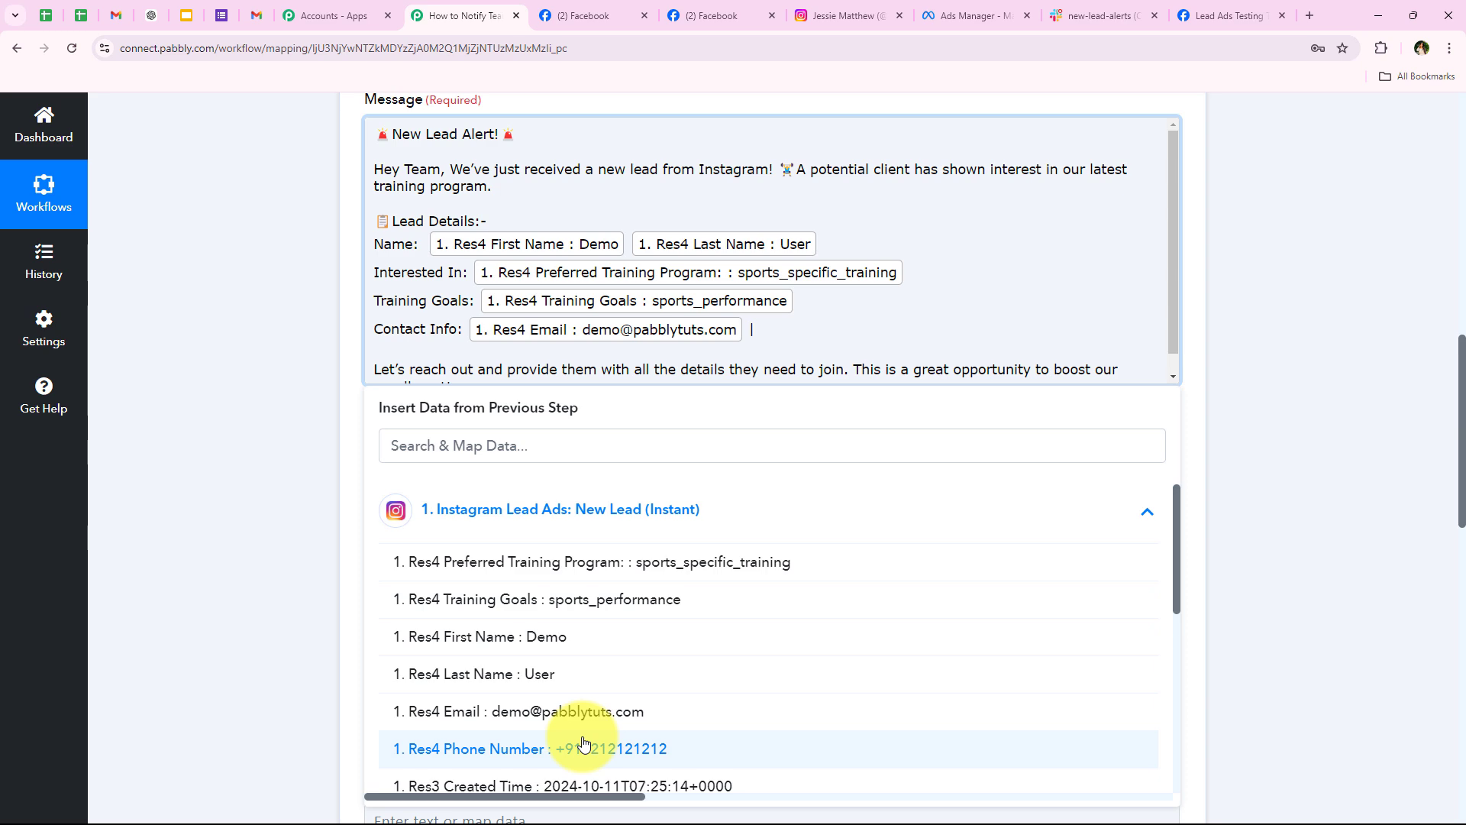
pyautogui.click(585, 746)
pyautogui.click(295, 383)
pyautogui.scroll(-1, 426, 229)
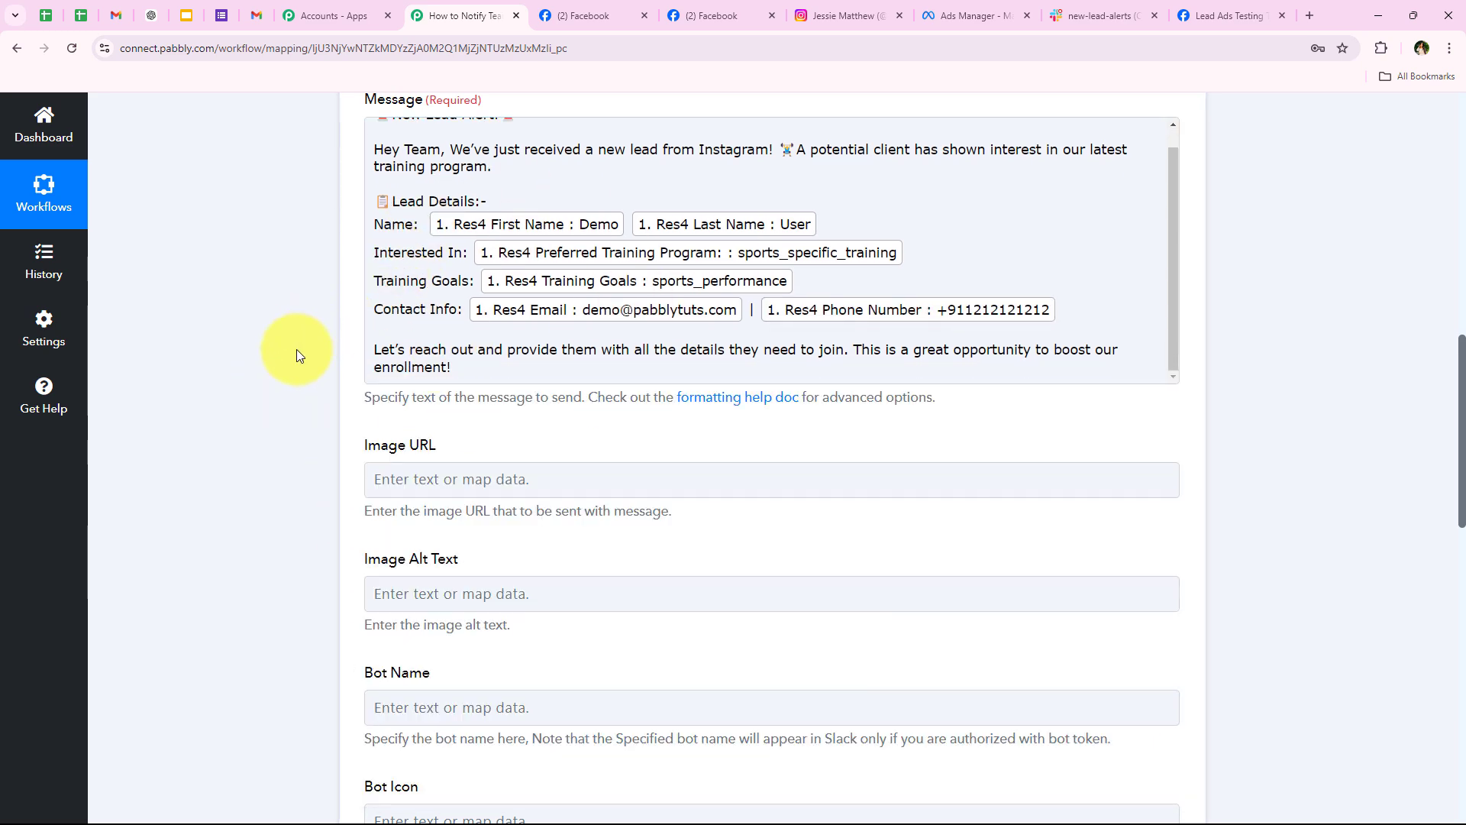
pyautogui.scroll(-3, 296, 471)
# Step: Save and send a Slack test request, then review the Ok response with the New Lead Alert bot_message
pyautogui.moveTo(350, 223); pyautogui.dragTo(491, 809)
pyautogui.click(291, 593)
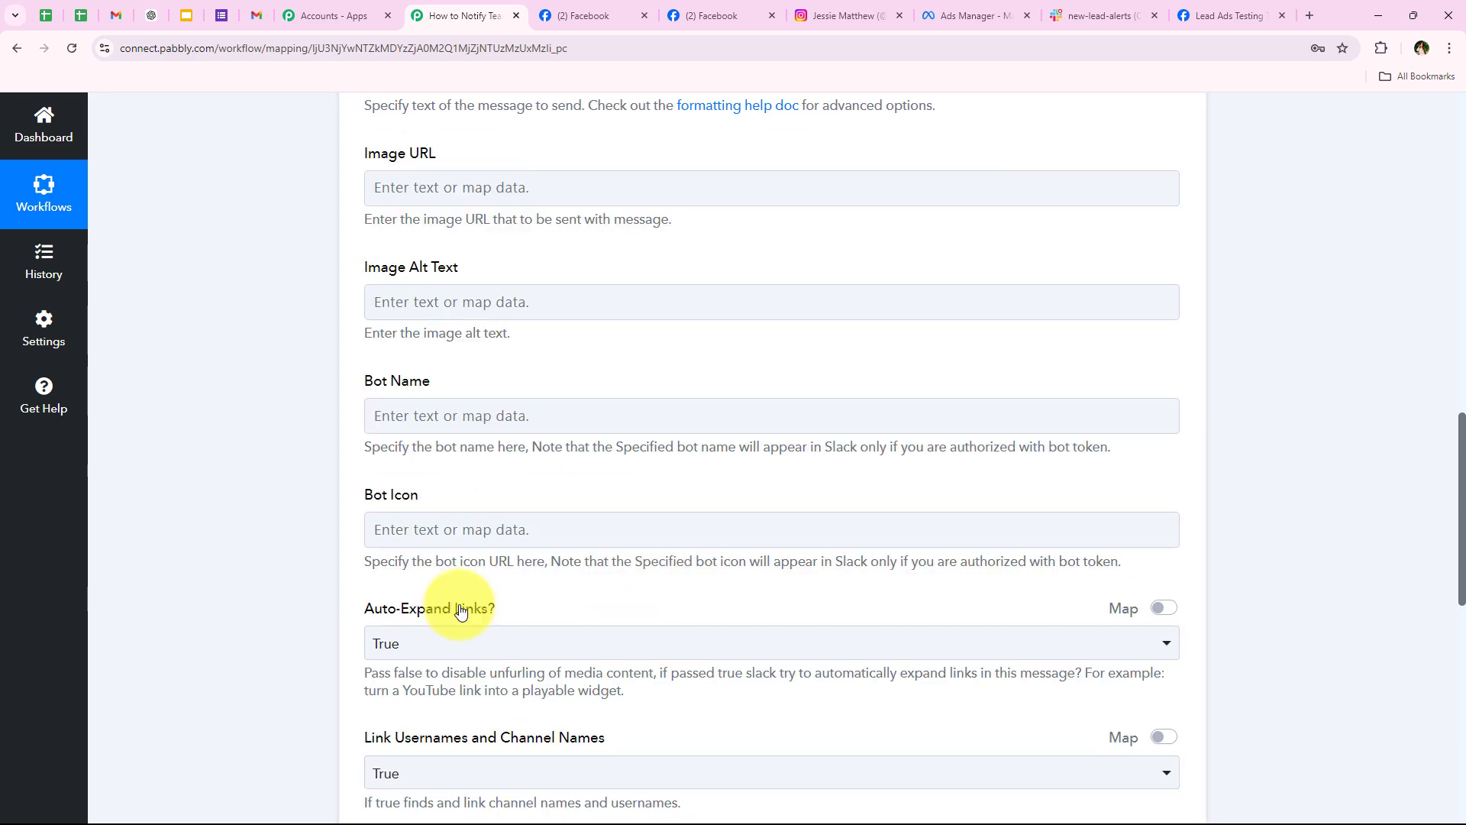
pyautogui.scroll(-6, 449, 314)
pyautogui.scroll(-1, 286, 457)
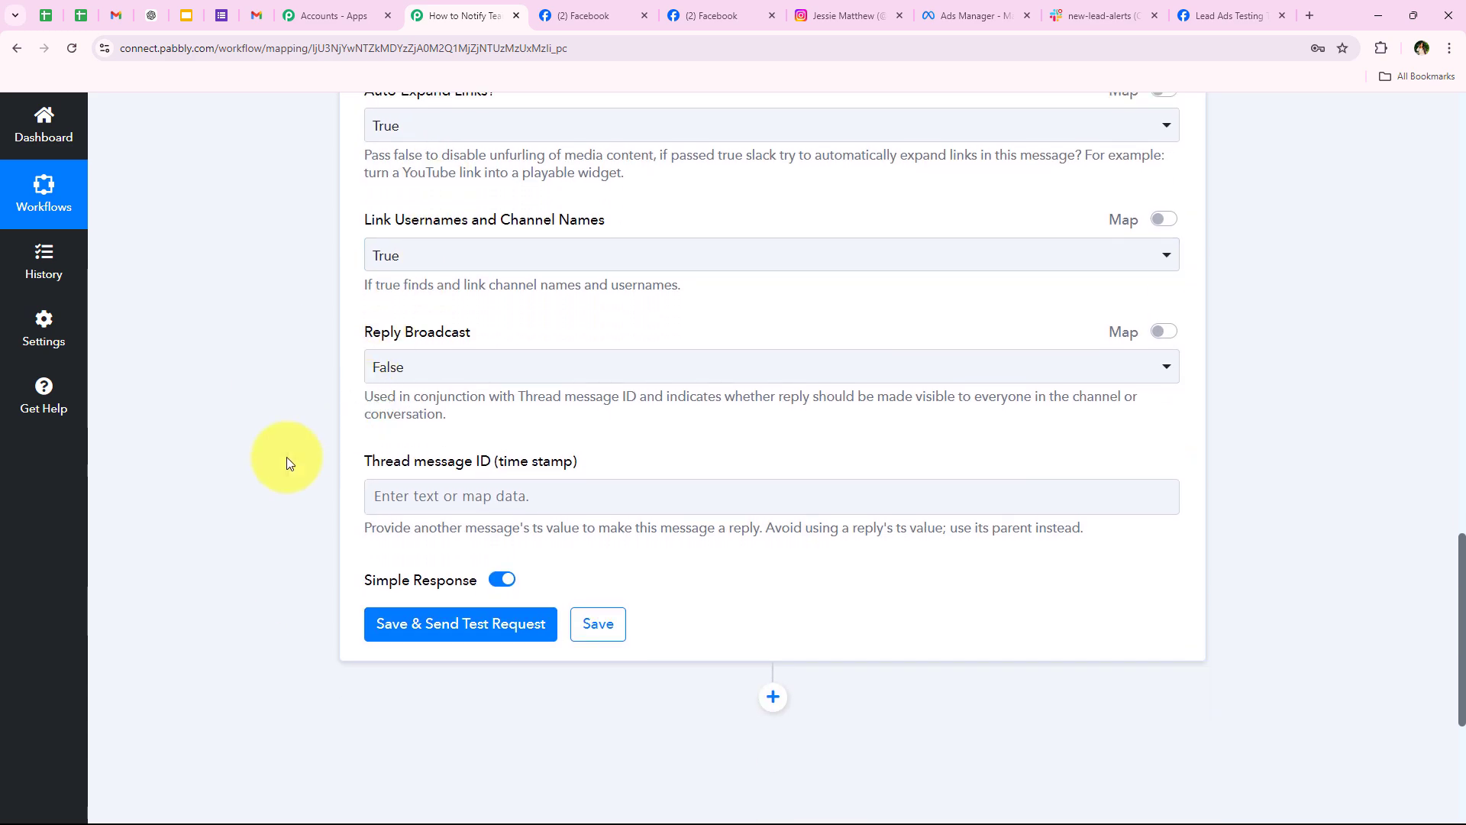
pyautogui.scroll(4, 255, 461)
pyautogui.scroll(-4, 252, 463)
pyautogui.scroll(-2, 249, 465)
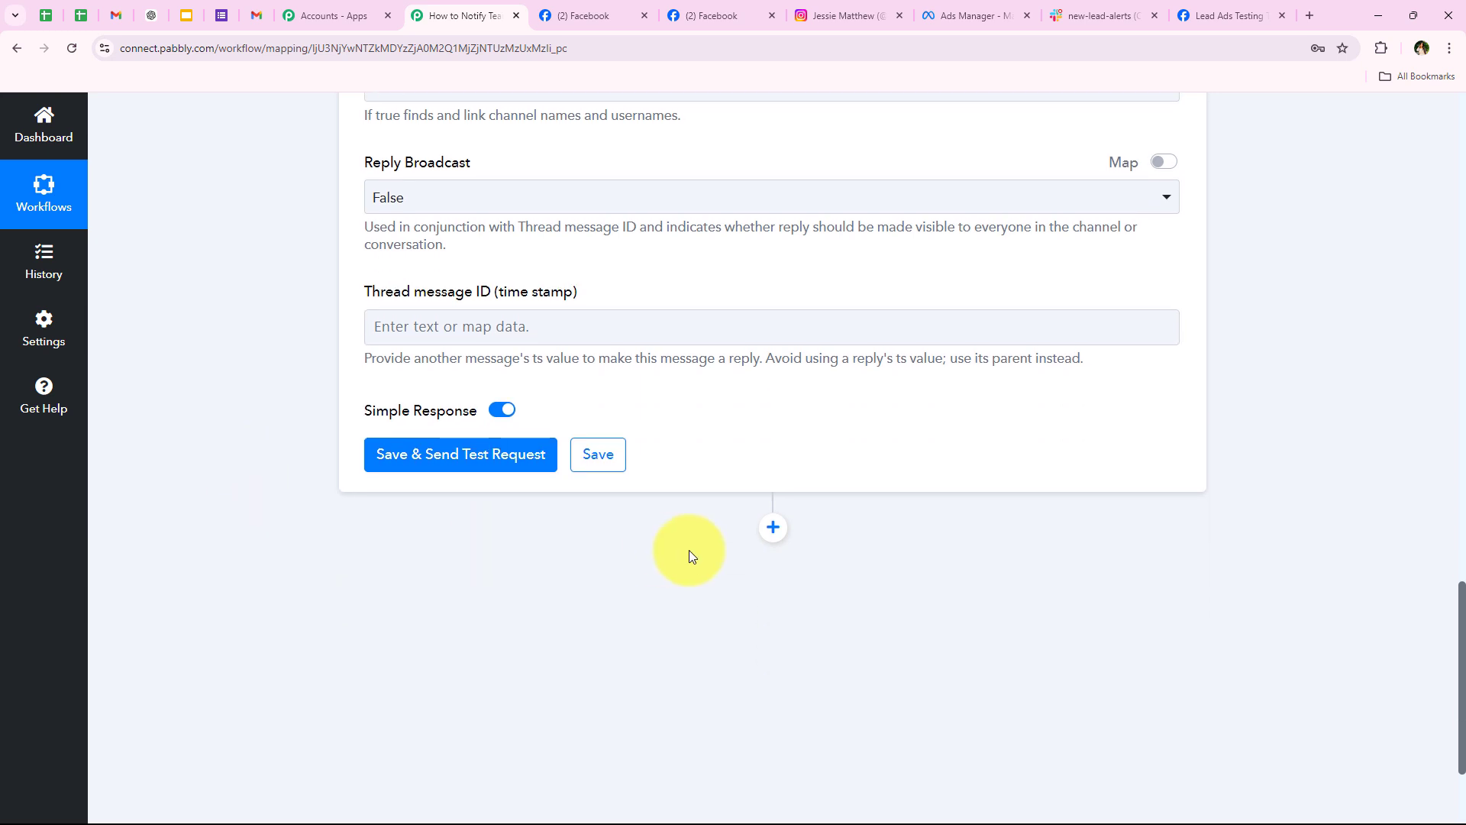
pyautogui.click(419, 458)
pyautogui.scroll(-2, 459, 427)
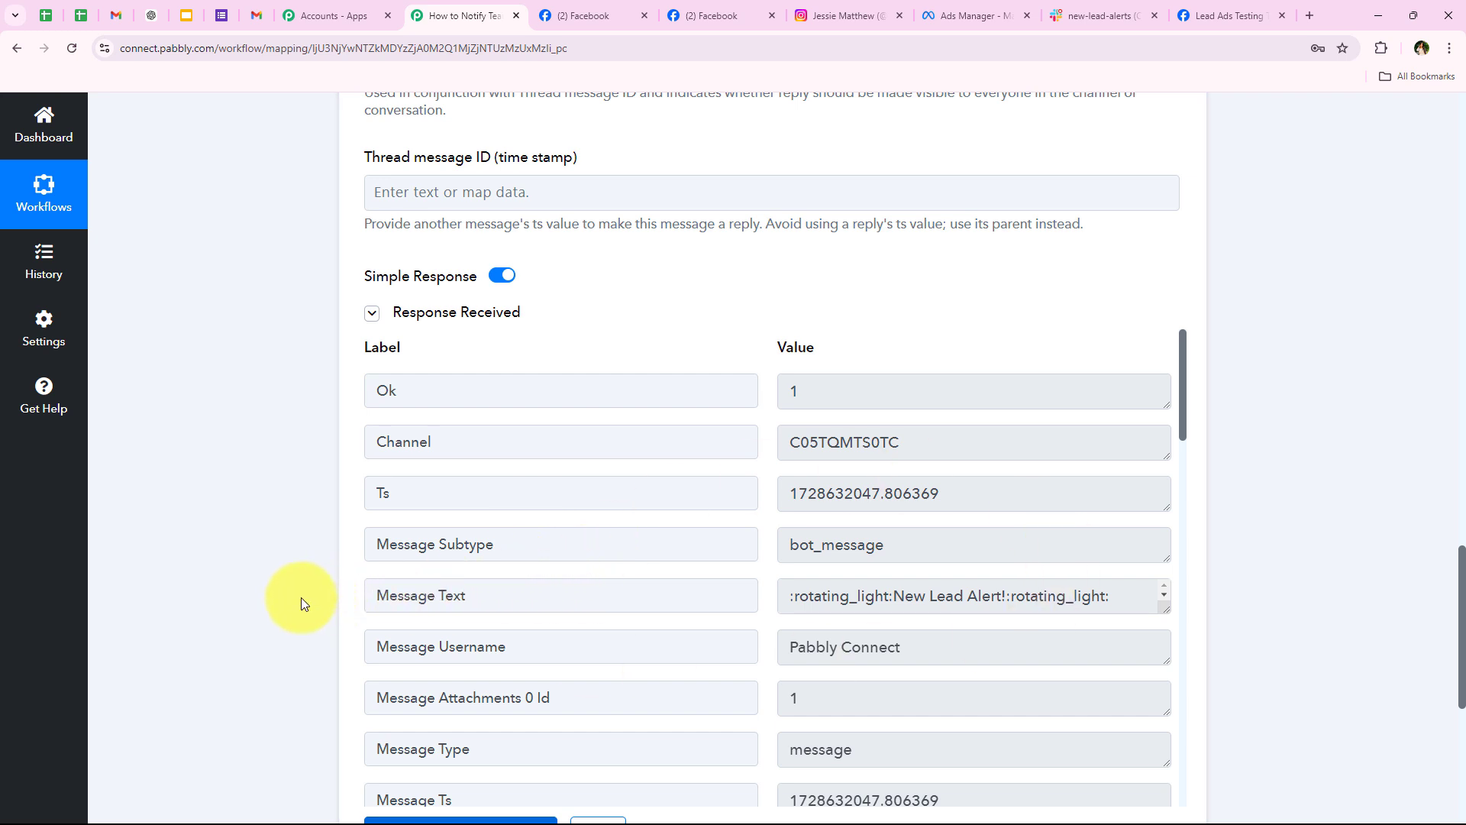
pyautogui.scroll(-1, 302, 600)
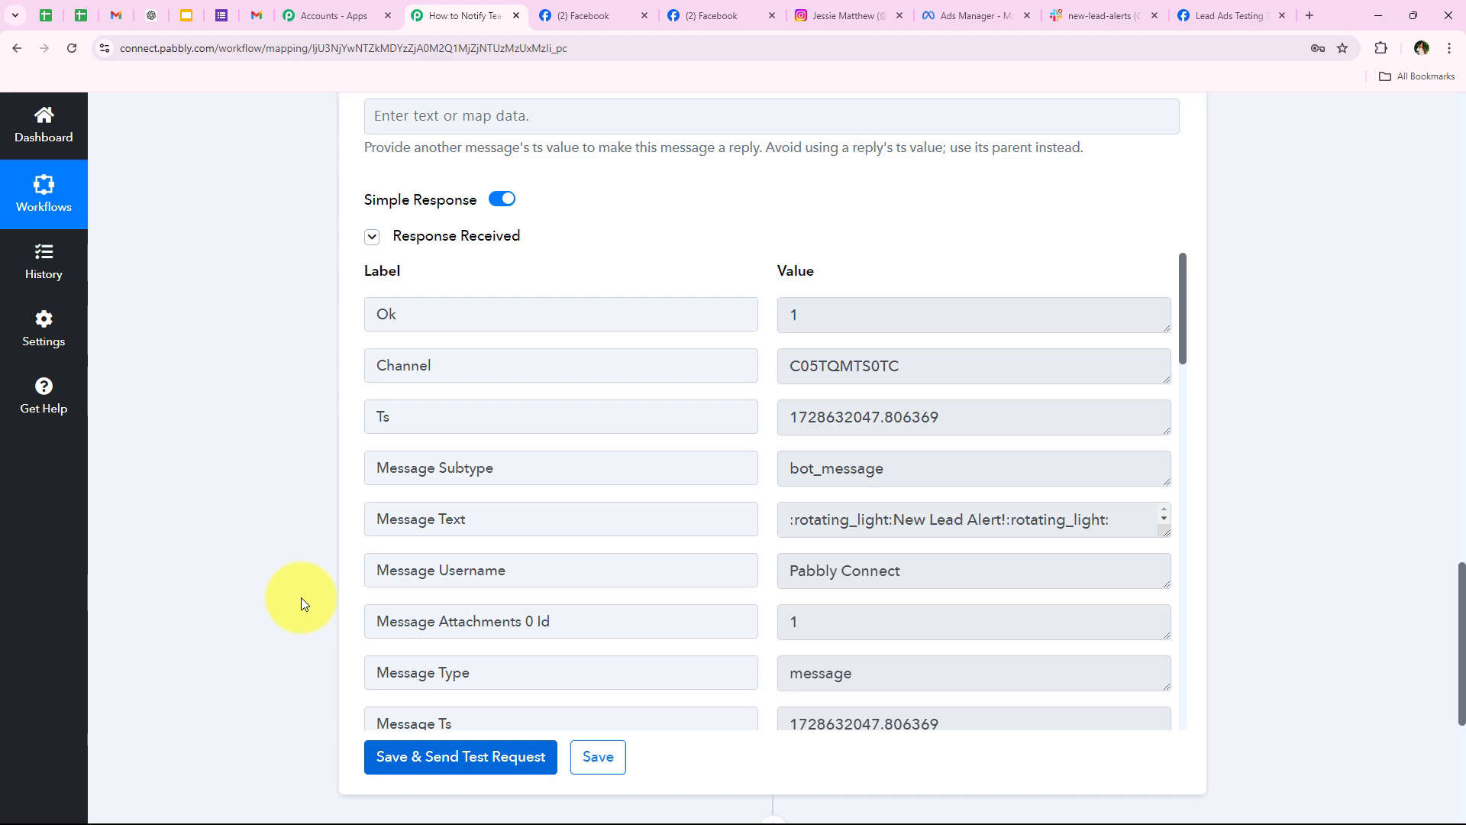
pyautogui.middleClick(301, 597)
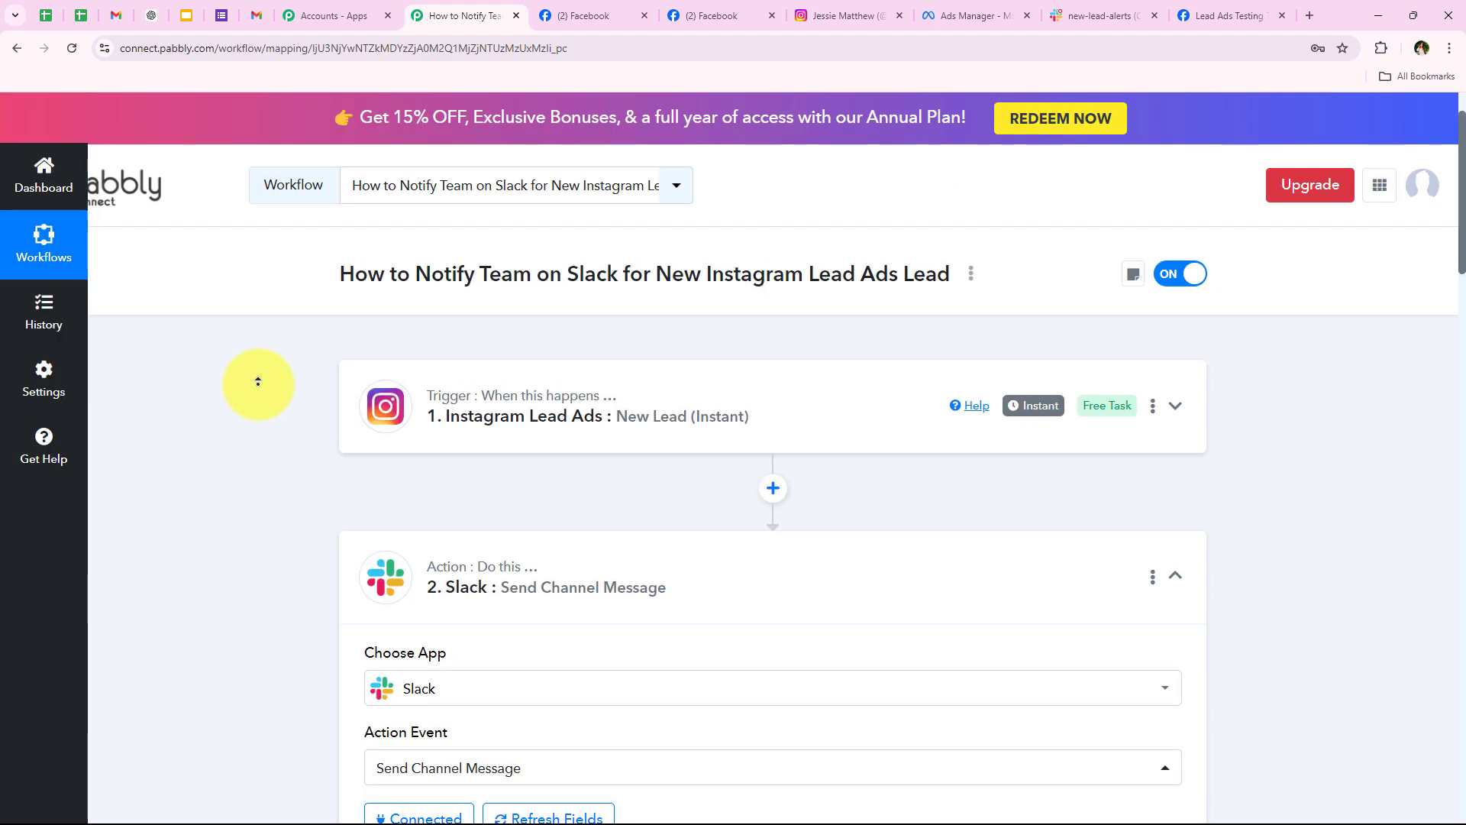
# Step: Check the #new-lead-alerts test alert for the mapped lead name and training program, then return to the workflow
pyautogui.click(621, 575)
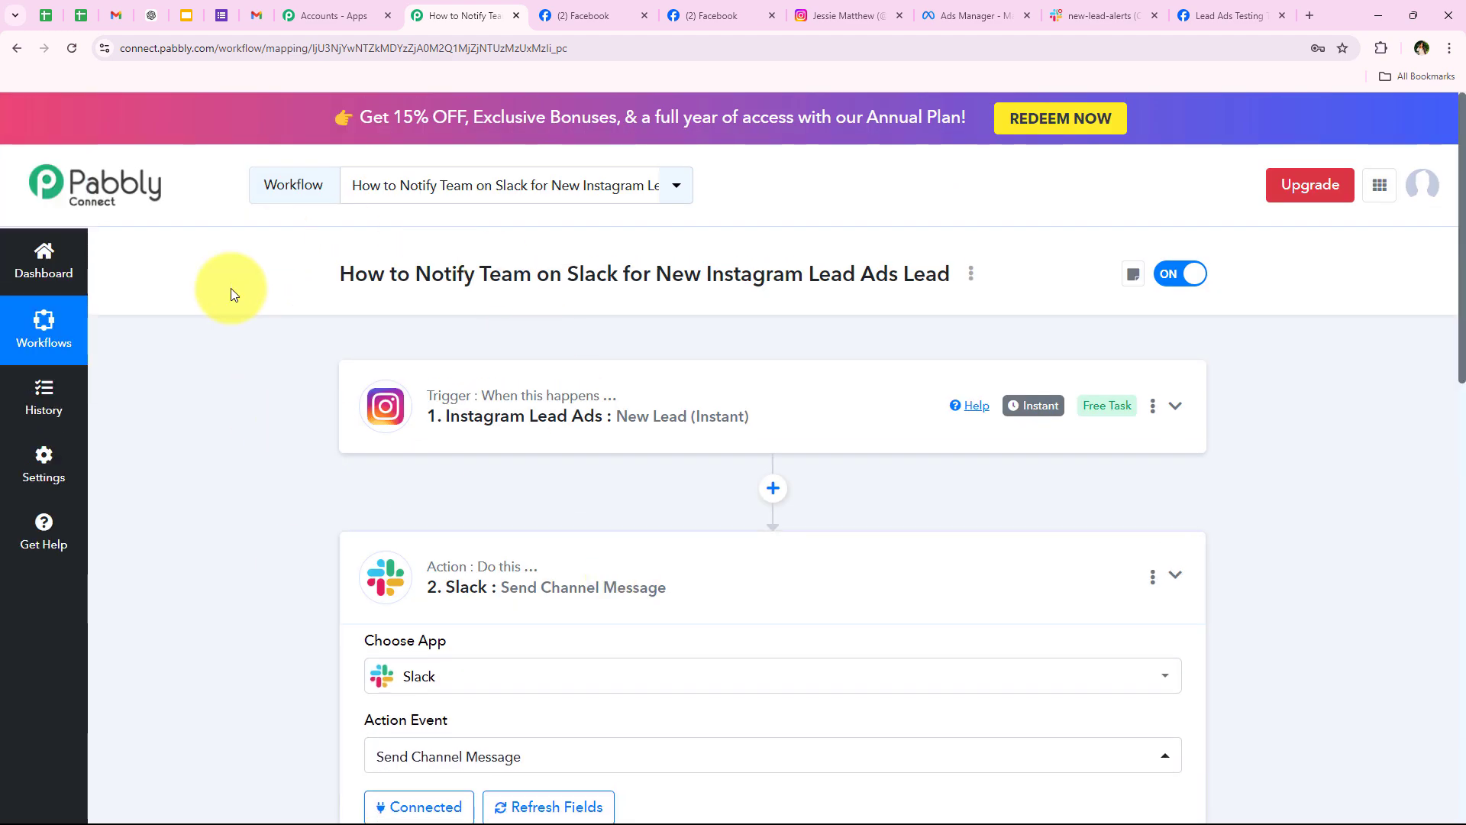
pyautogui.click(1069, 15)
pyautogui.click(639, 491)
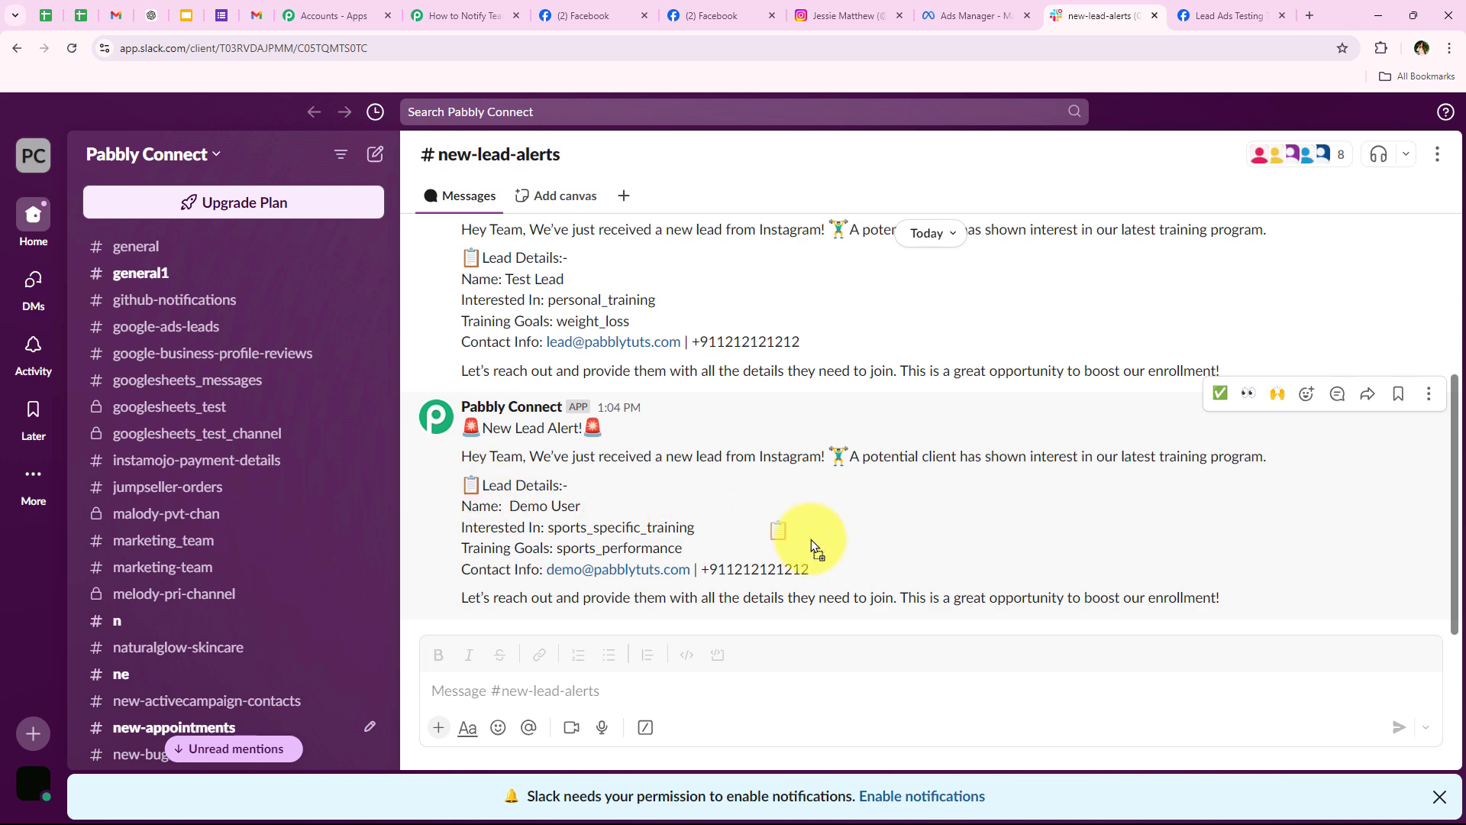
pyautogui.moveTo(510, 507); pyautogui.dragTo(698, 526)
pyautogui.click(551, 547)
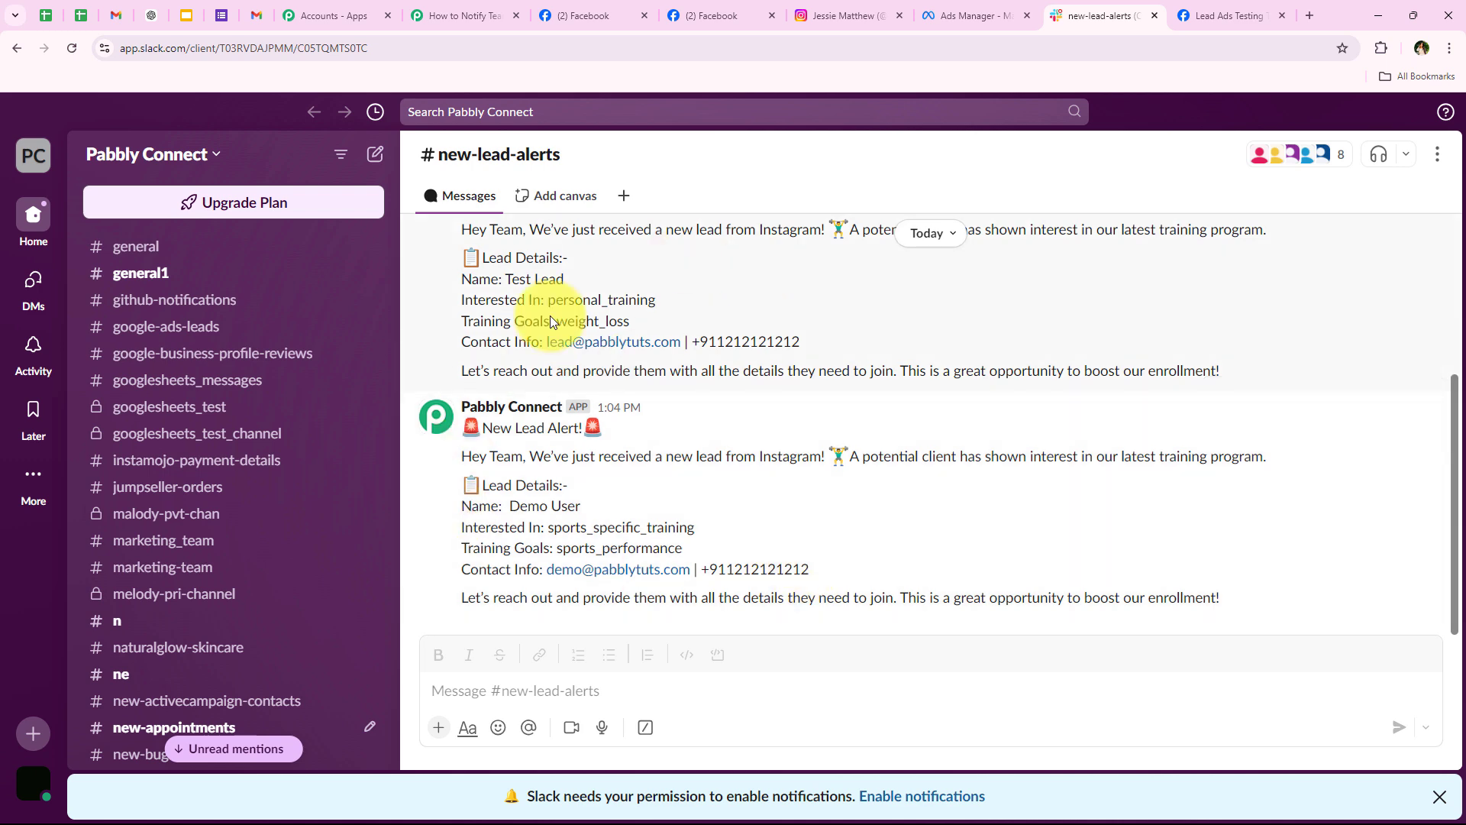
pyautogui.click(419, 9)
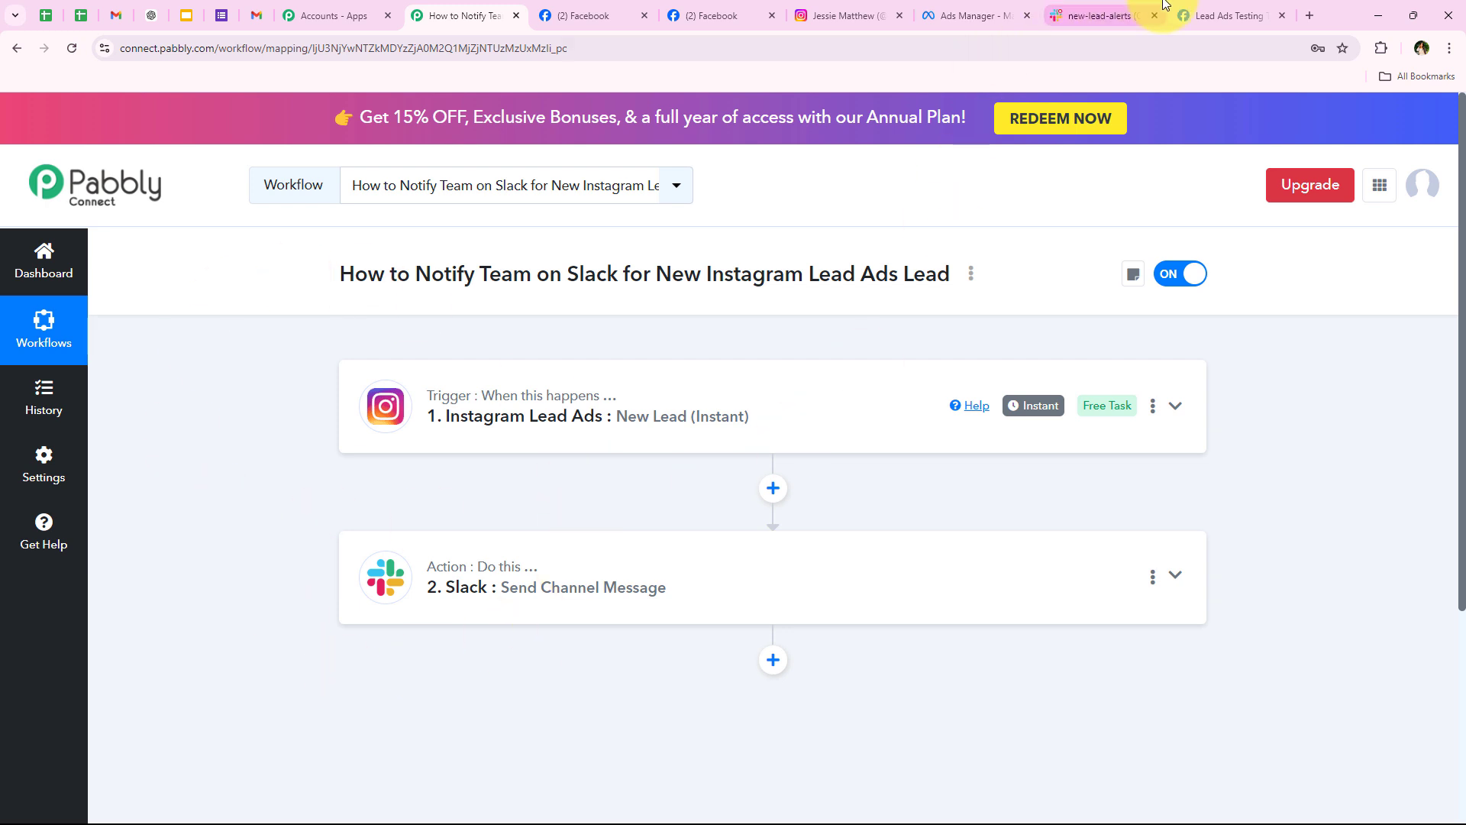
# Step: Delete the previously sent test lead in the Lead Ads Testing Tool and reload the page
pyautogui.click(1215, 14)
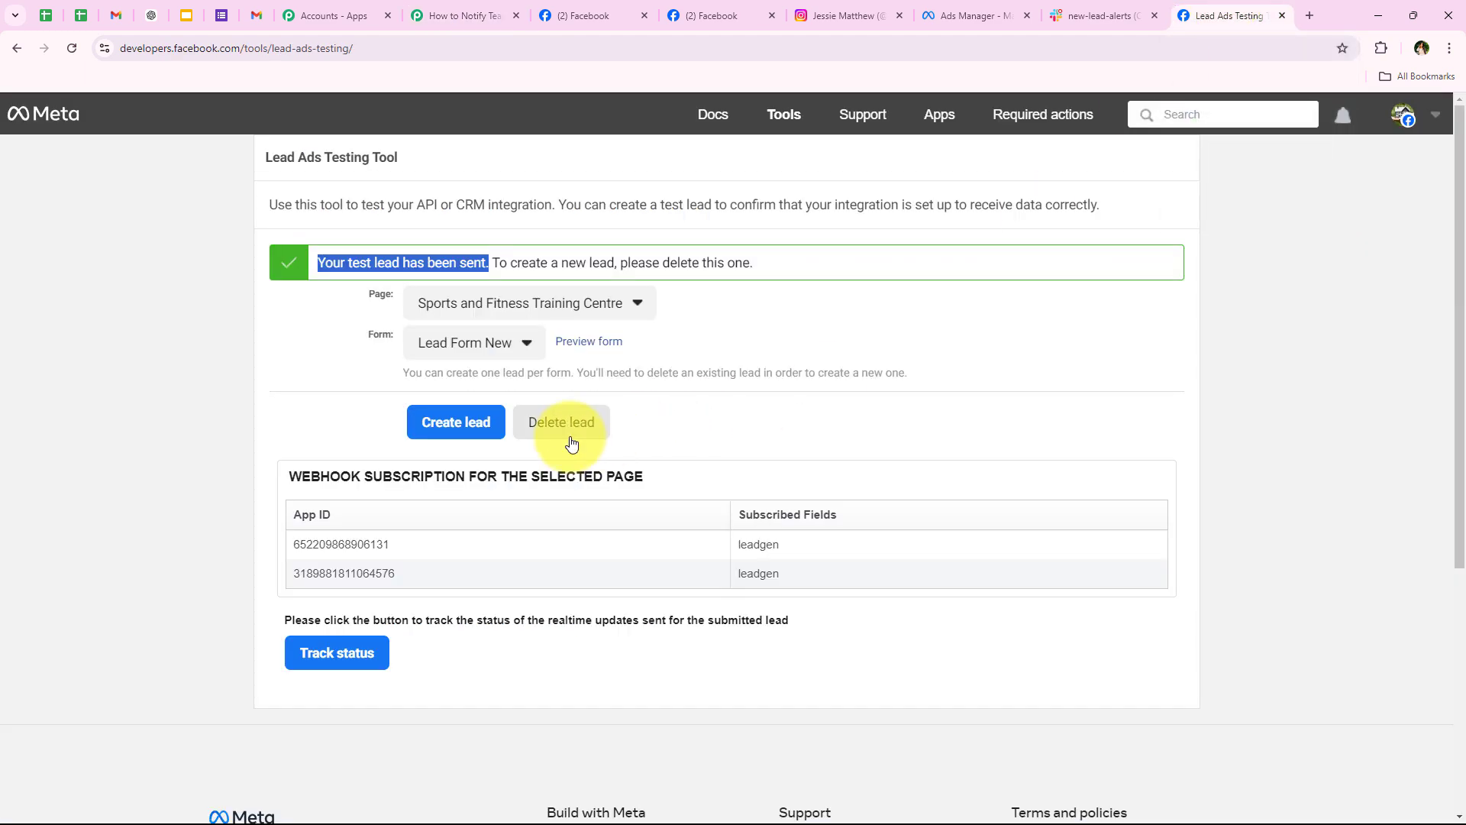
pyautogui.click(571, 443)
pyautogui.click(64, 46)
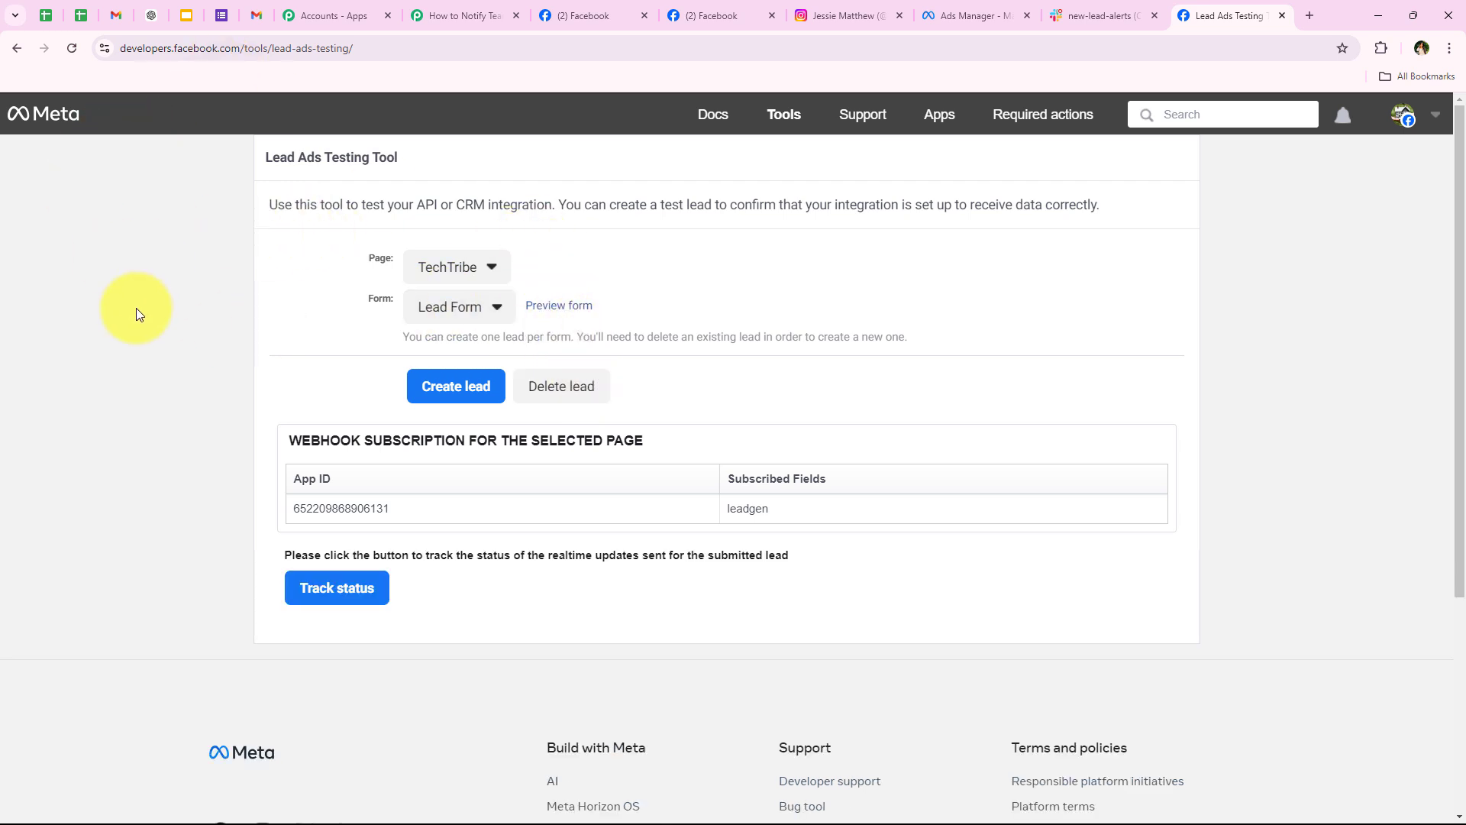
# Step: Select the Sports and Fitness Training Centre page with Lead Form New and preview the form
pyautogui.click(458, 269)
pyautogui.scroll(-3, 524, 708)
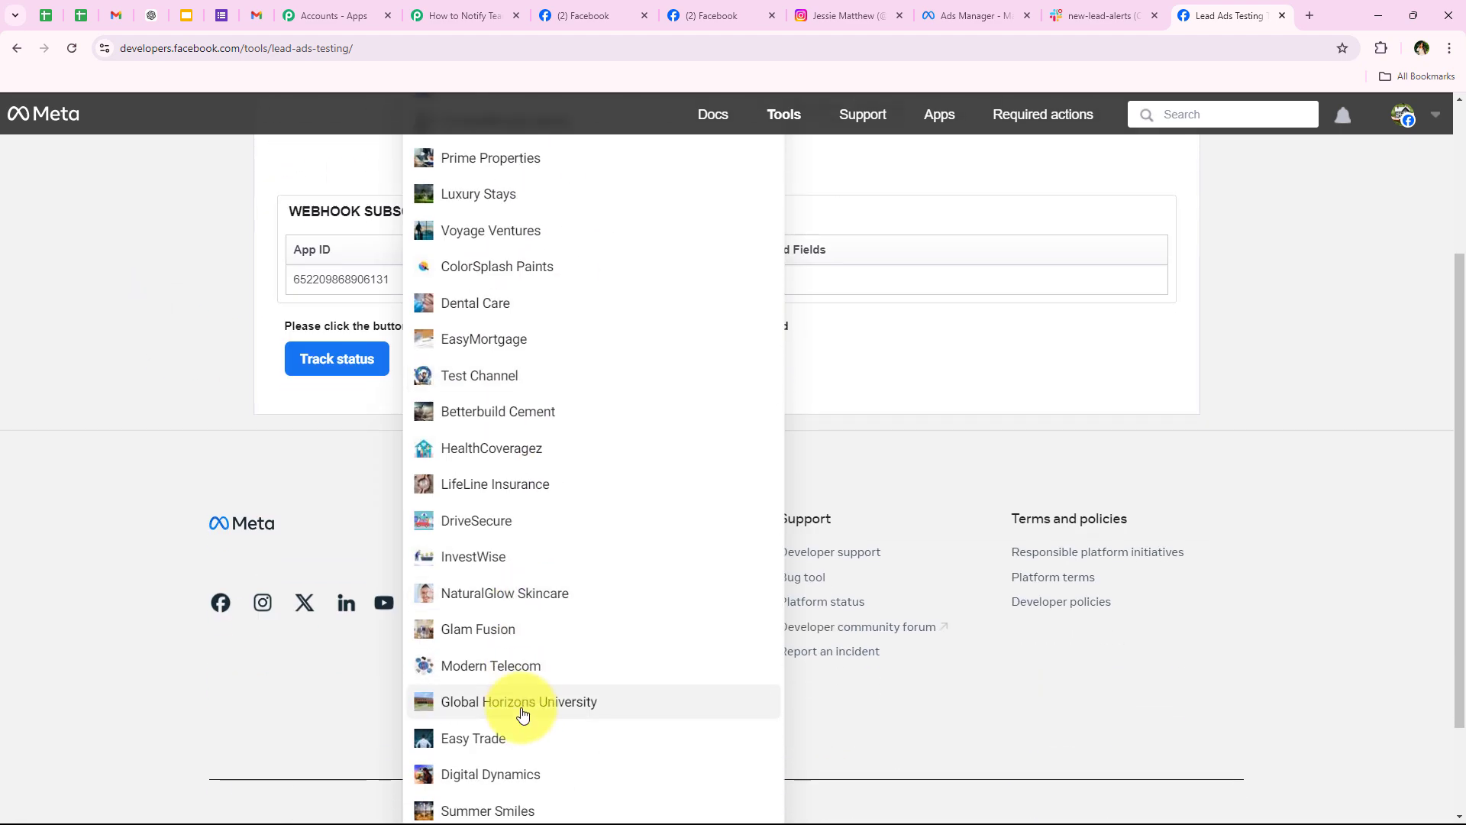
pyautogui.scroll(-2, 524, 728)
pyautogui.click(532, 756)
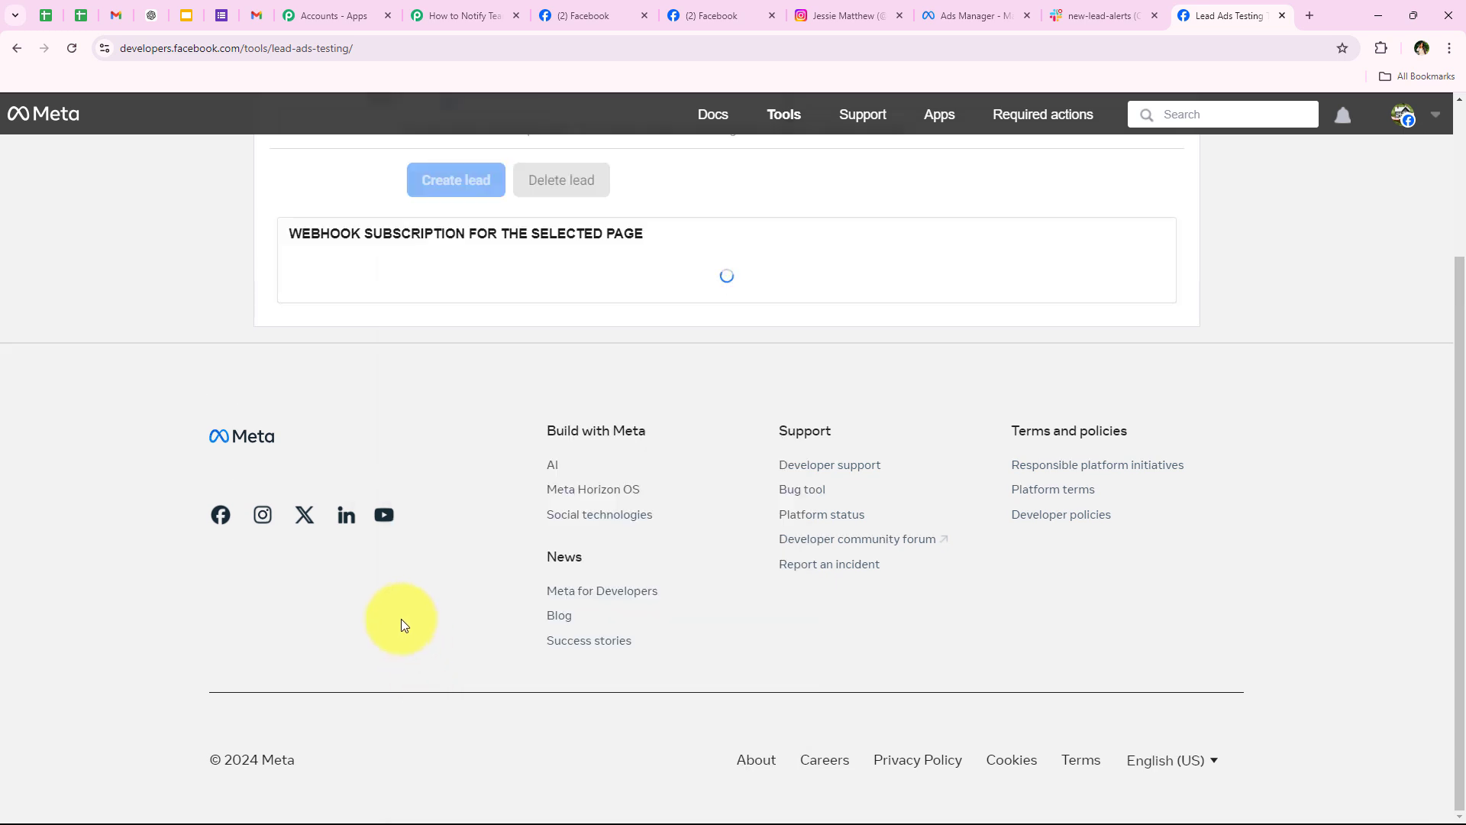
pyautogui.scroll(3, 400, 617)
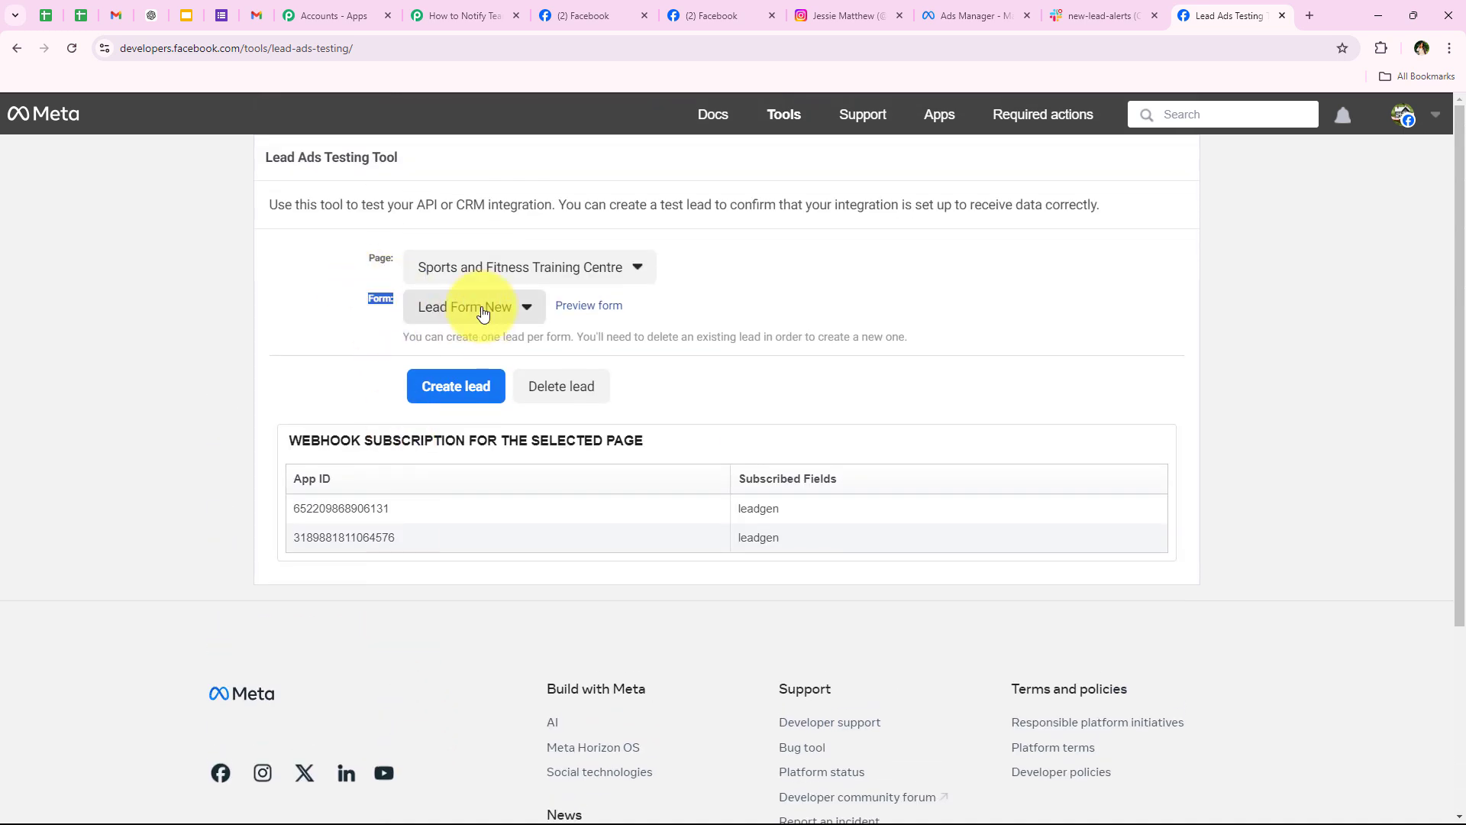
pyautogui.click(474, 305)
pyautogui.click(461, 349)
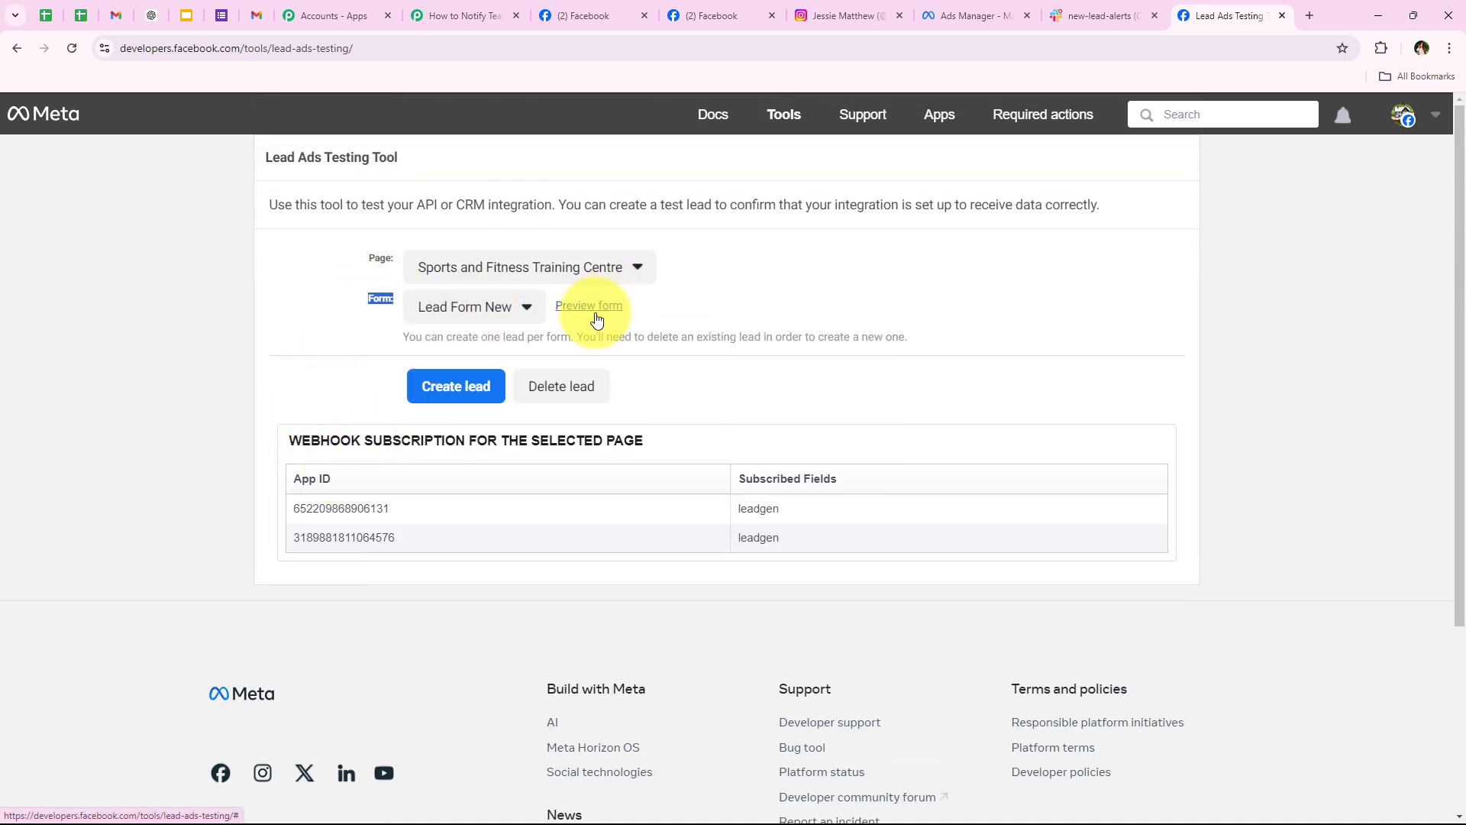
pyautogui.click(596, 315)
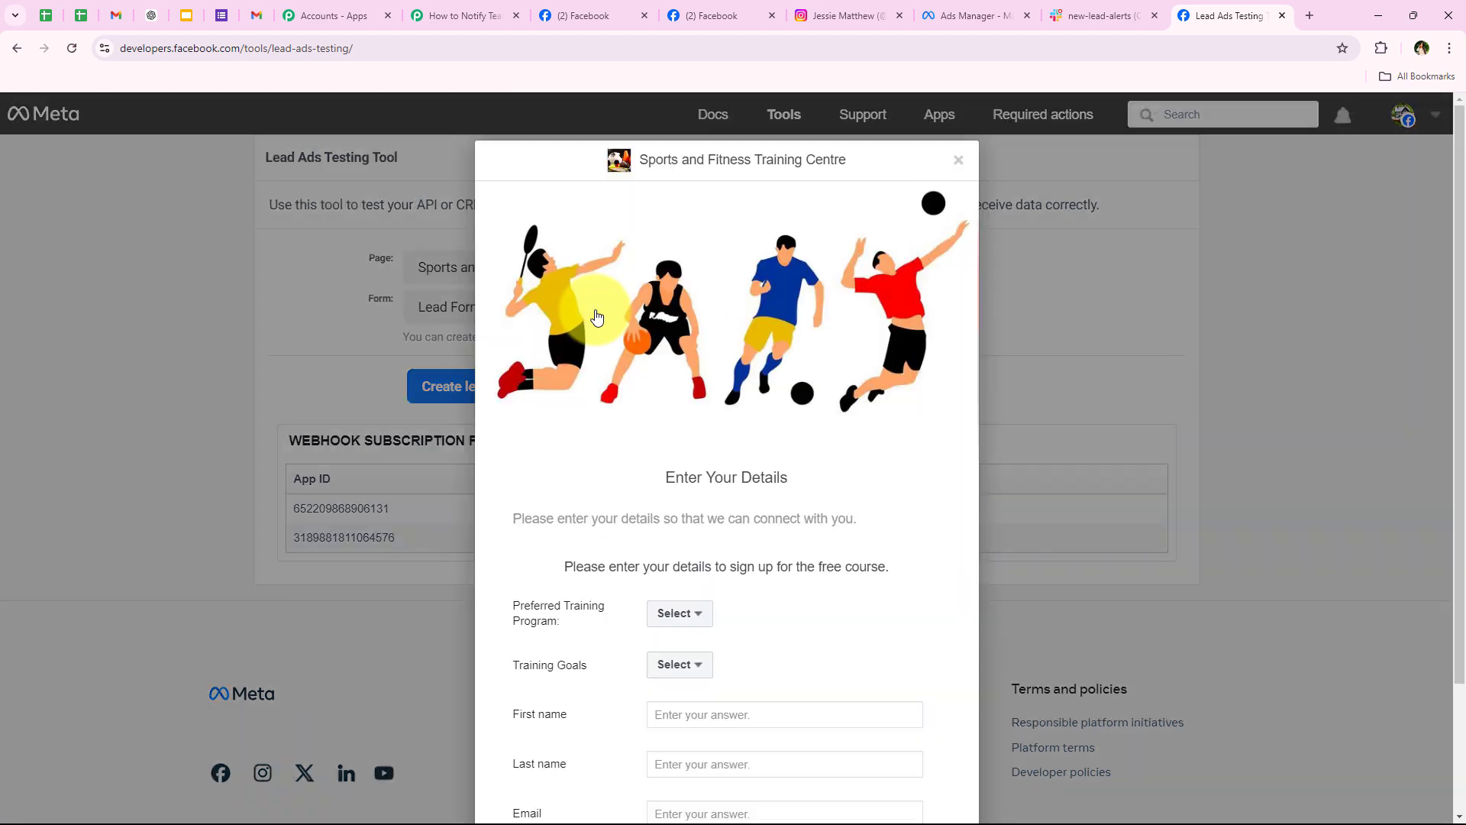
# Step: Choose Personal Training as the preferred program and Muscle Building as the training goal
pyautogui.scroll(-2, 707, 583)
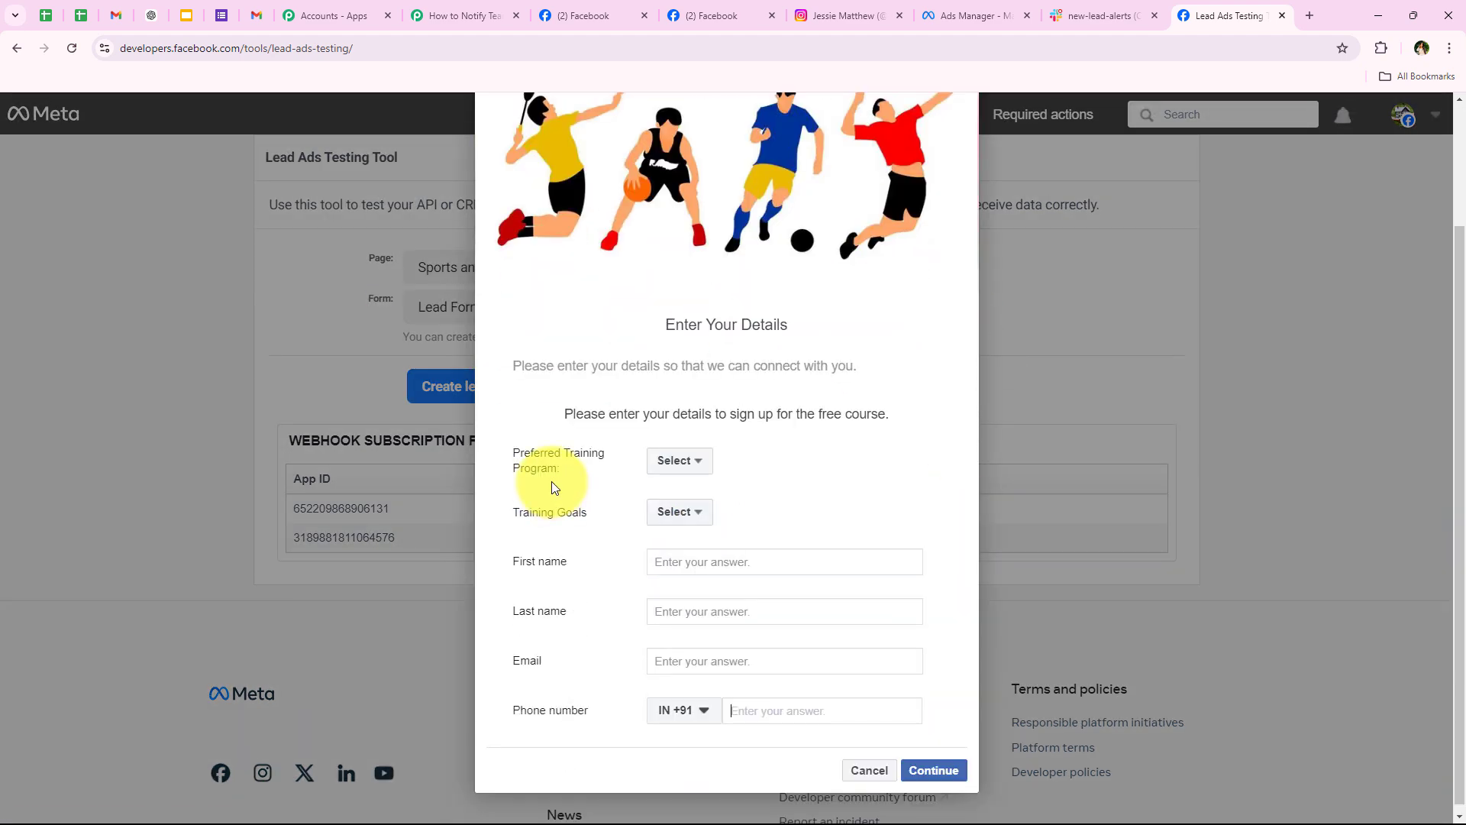
pyautogui.click(676, 460)
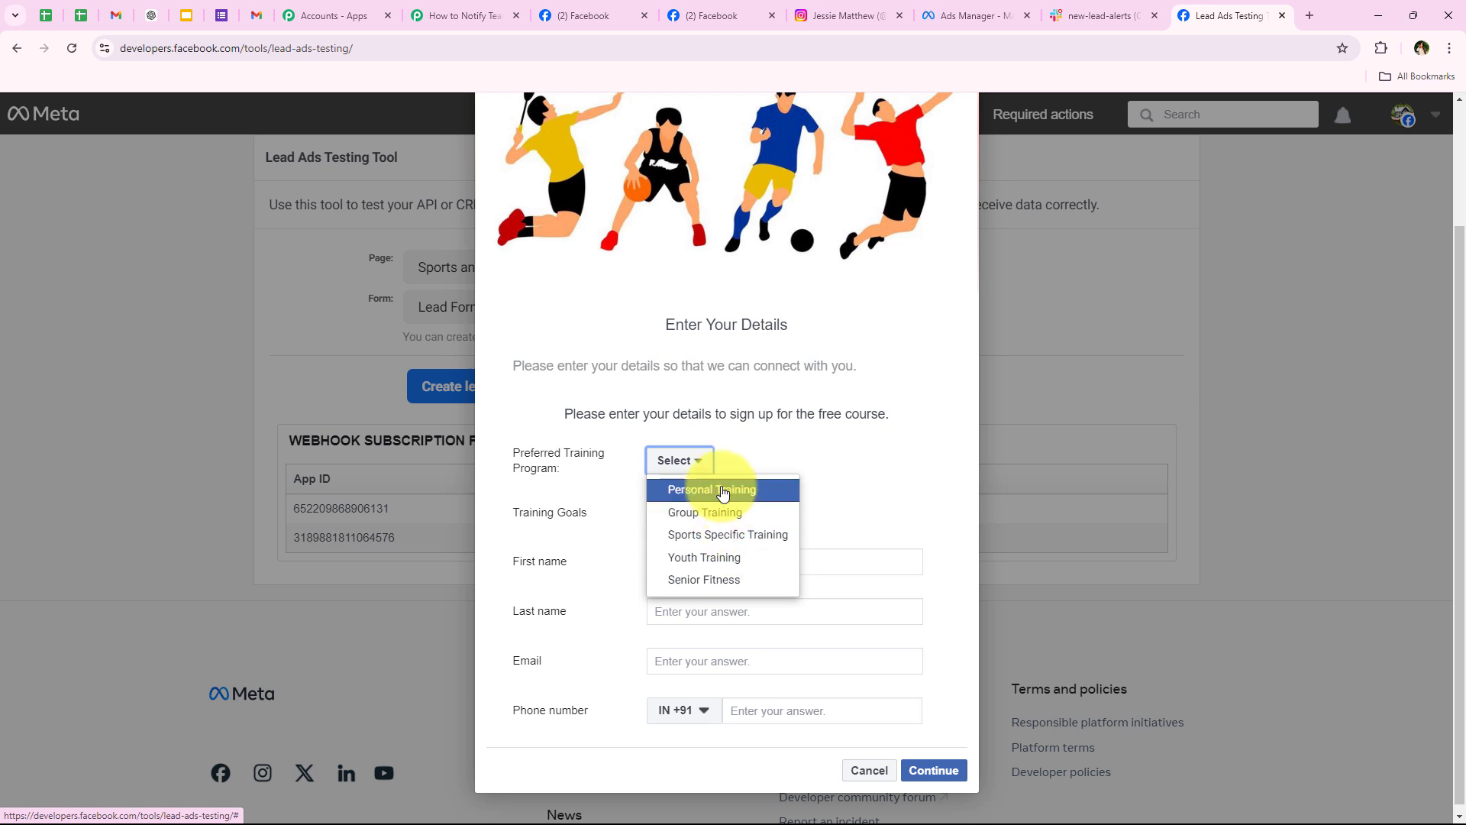
pyautogui.click(672, 489)
pyautogui.click(650, 510)
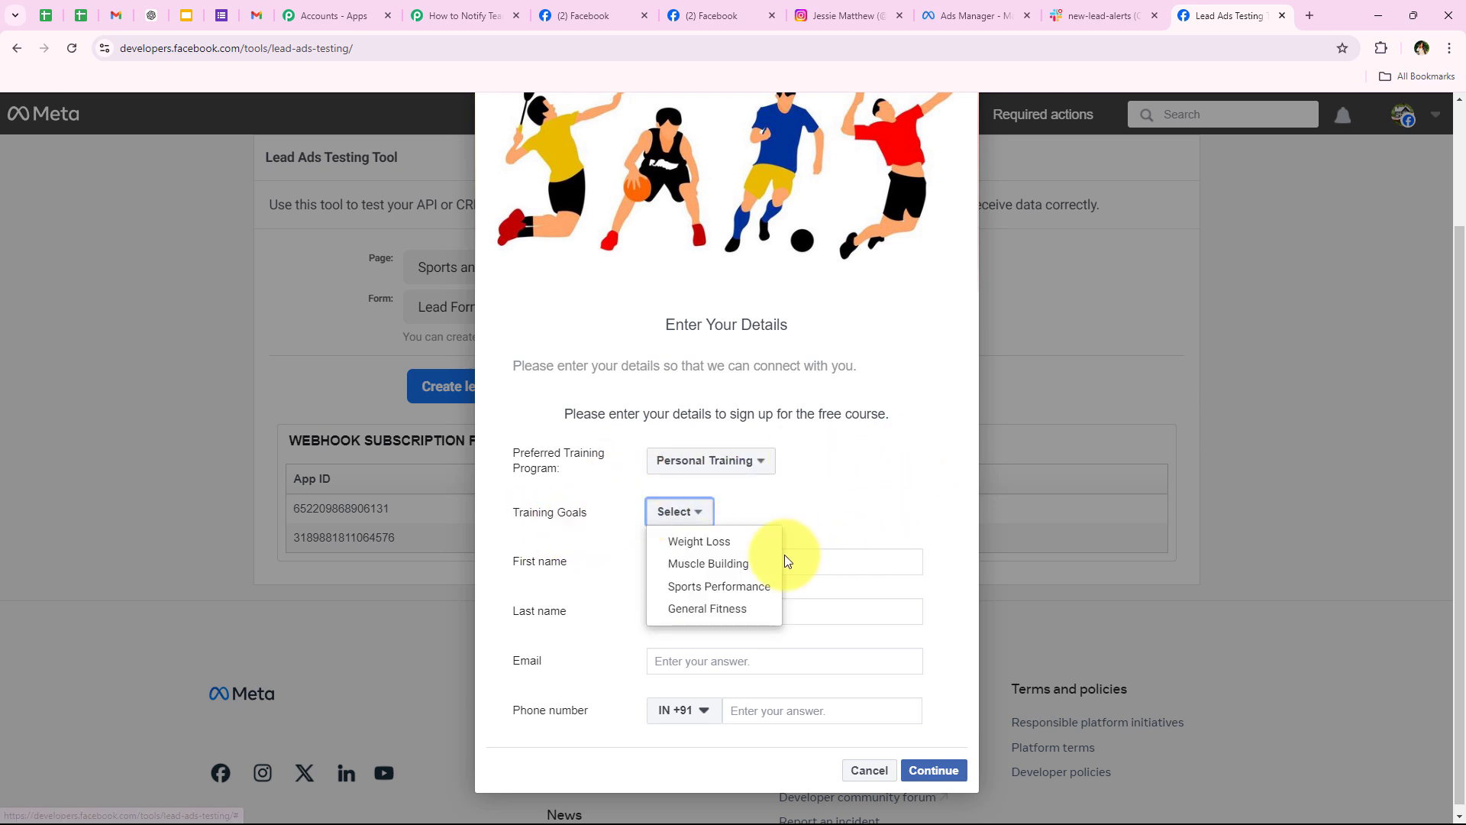
pyautogui.click(725, 565)
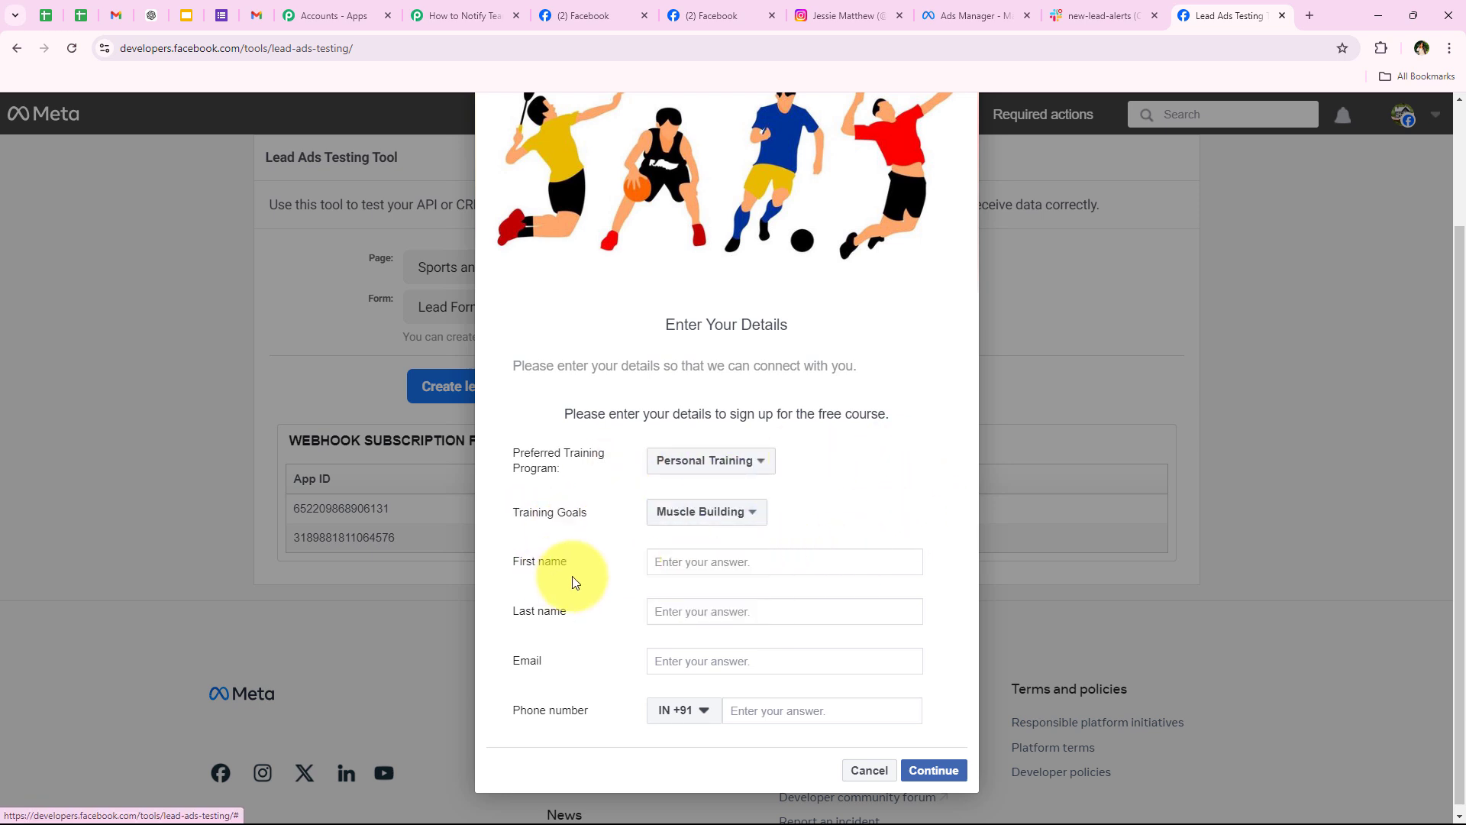
# Step: Fill in a test name and e-mail, continue past the terms, submit the lead and close the thank-you message
pyautogui.click(686, 560)
pyautogui.write('Test')
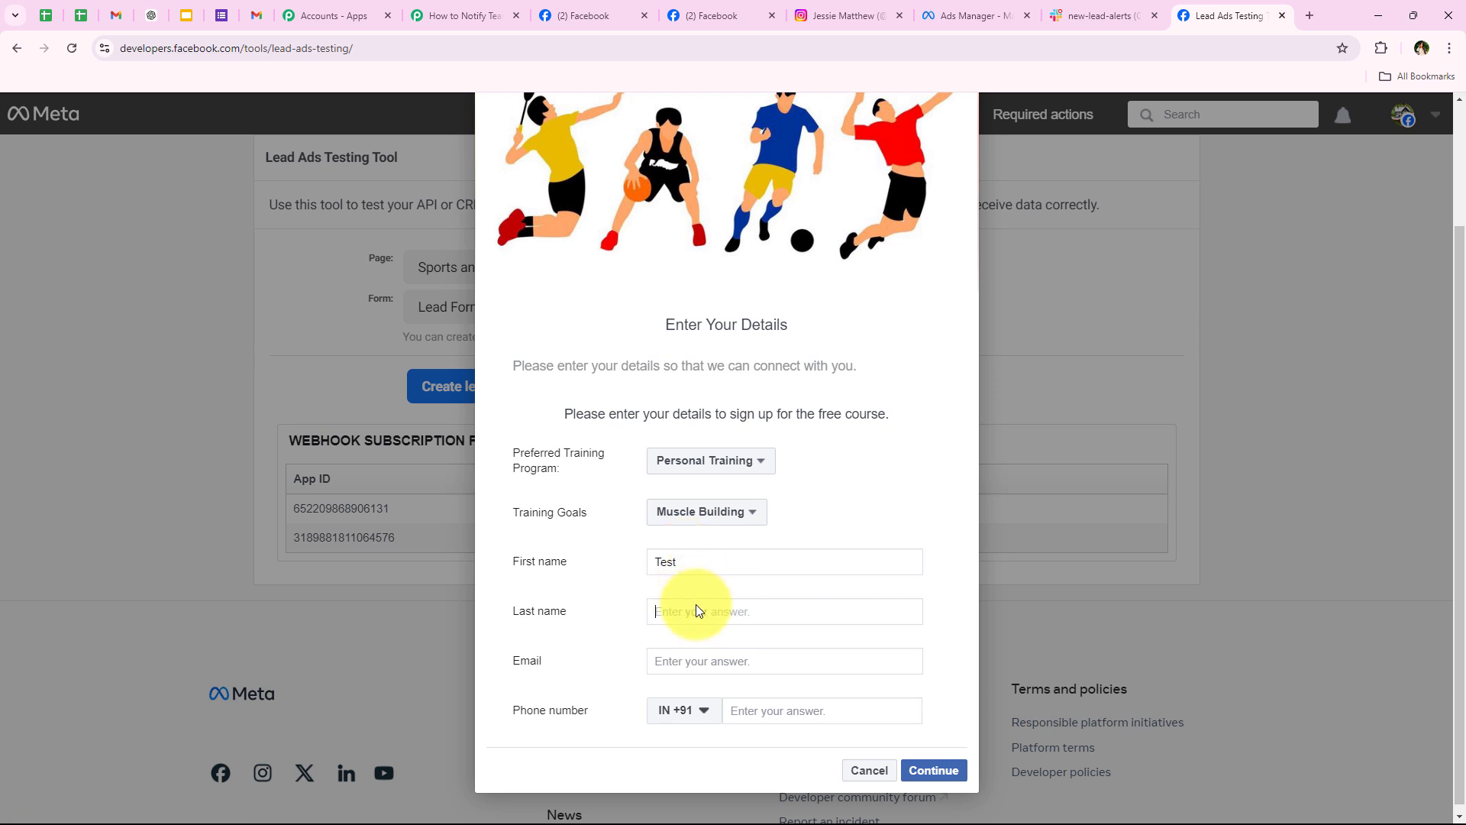
pyautogui.click(726, 661)
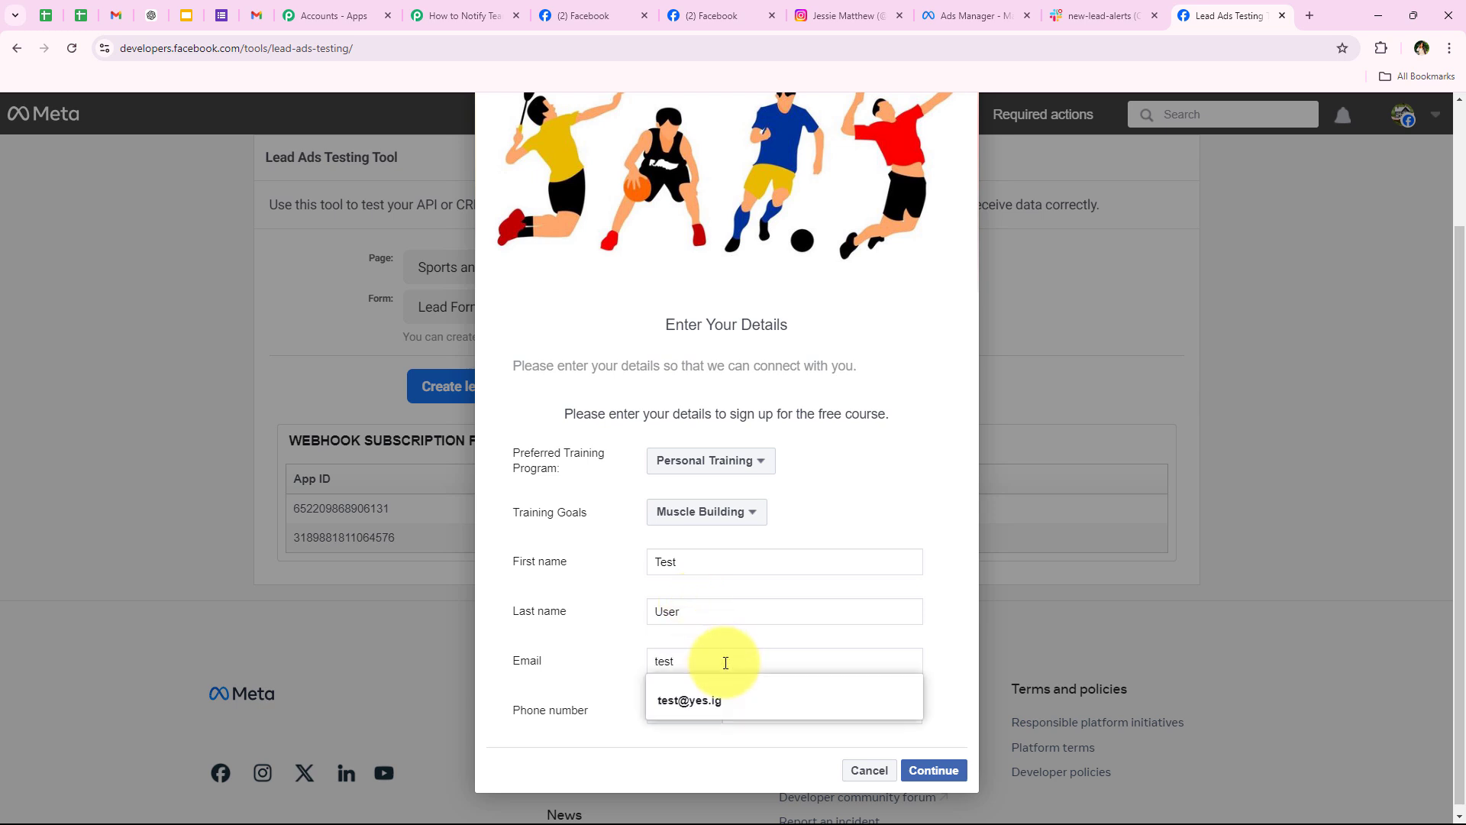
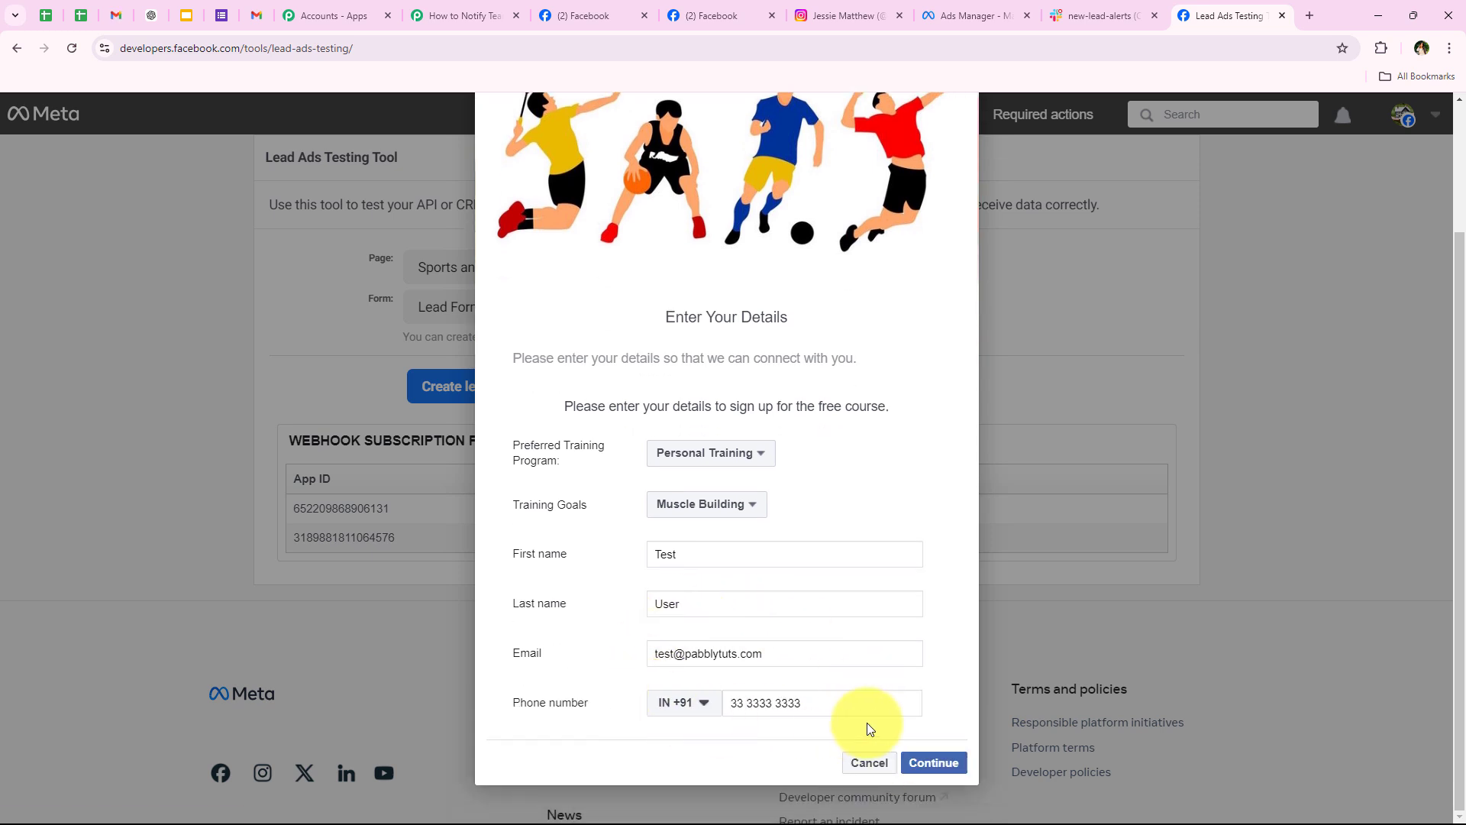
pyautogui.click(955, 765)
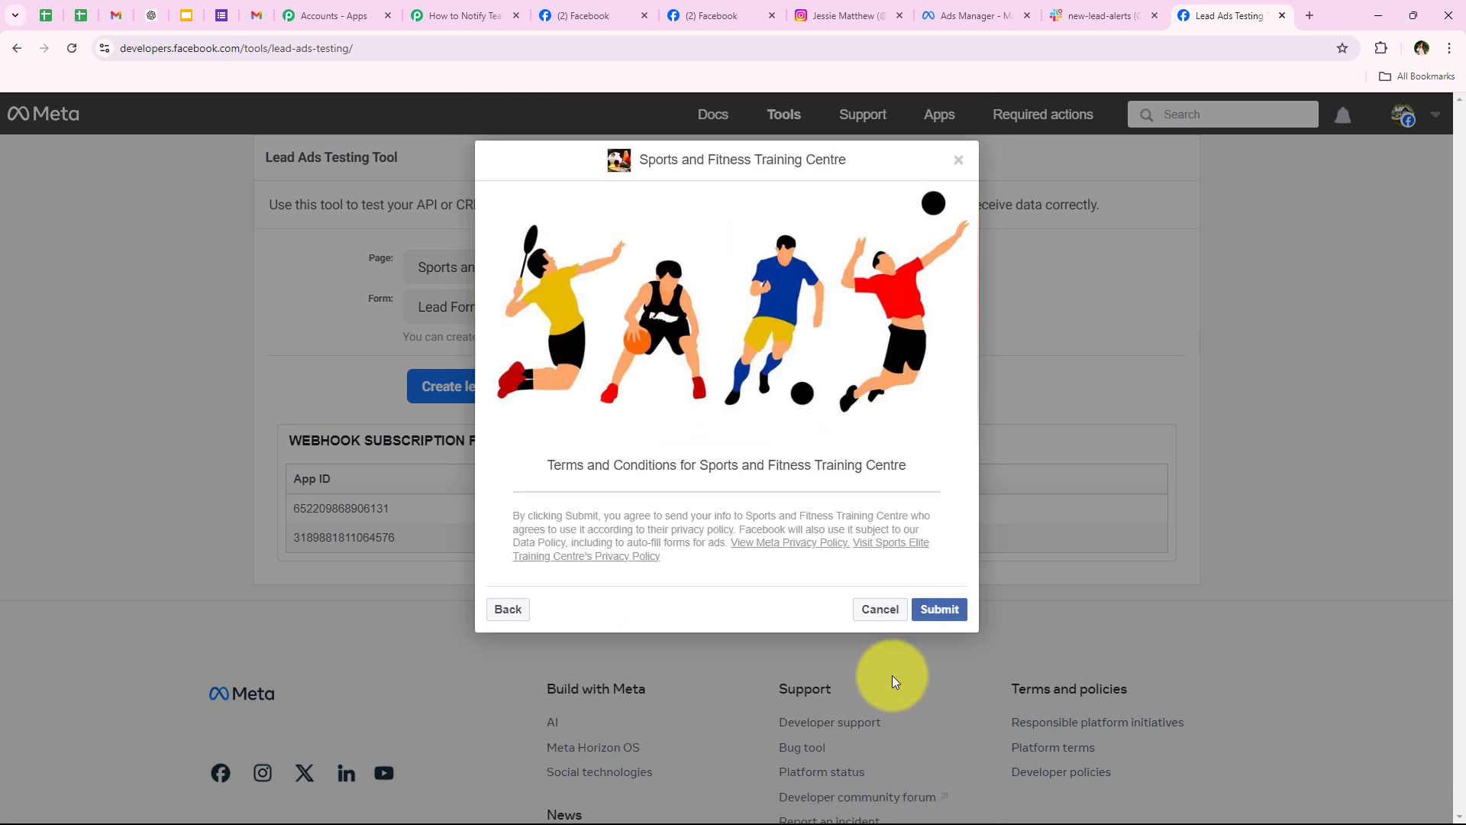
pyautogui.click(939, 599)
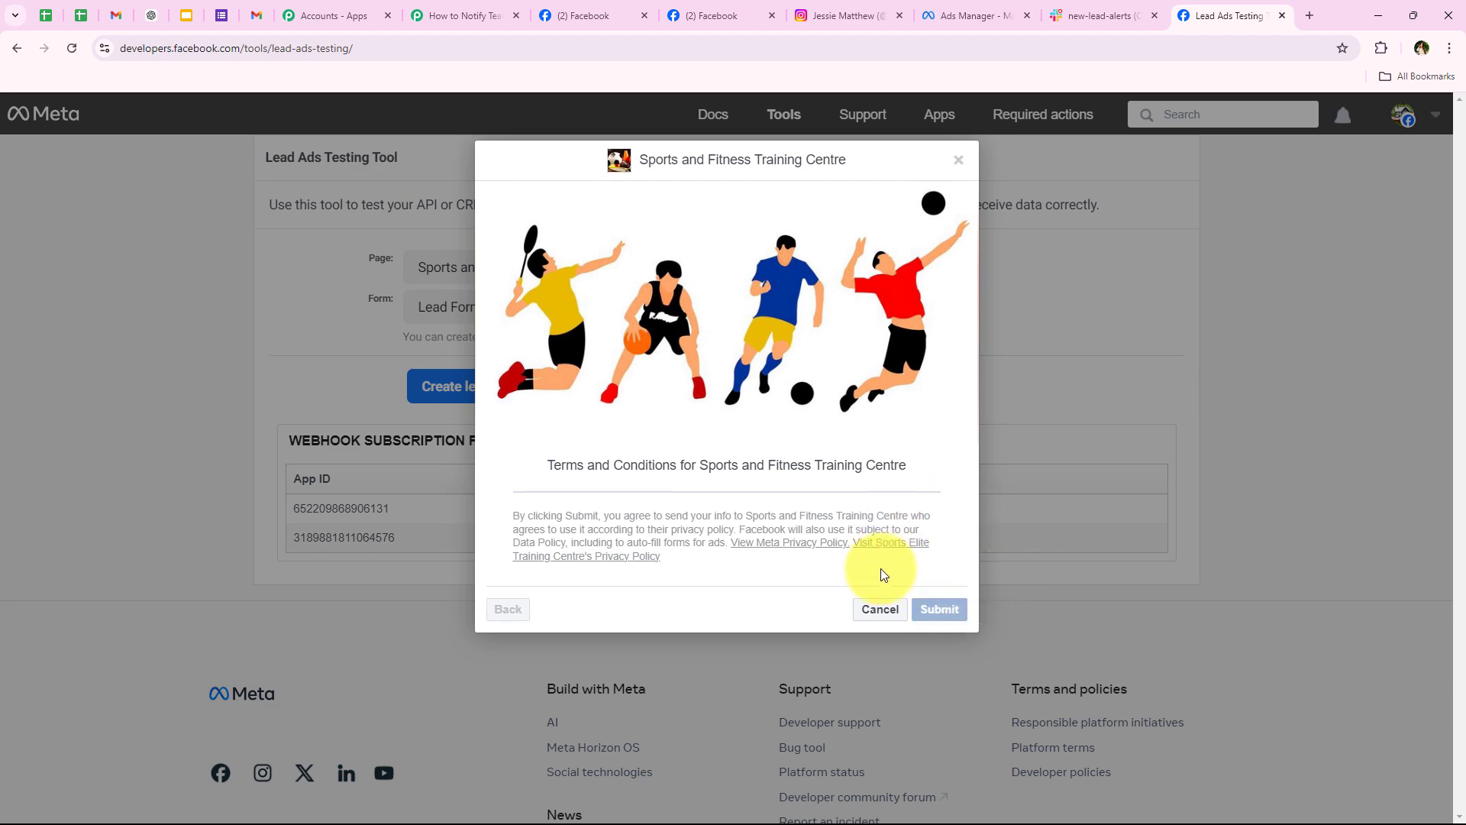
pyautogui.click(844, 621)
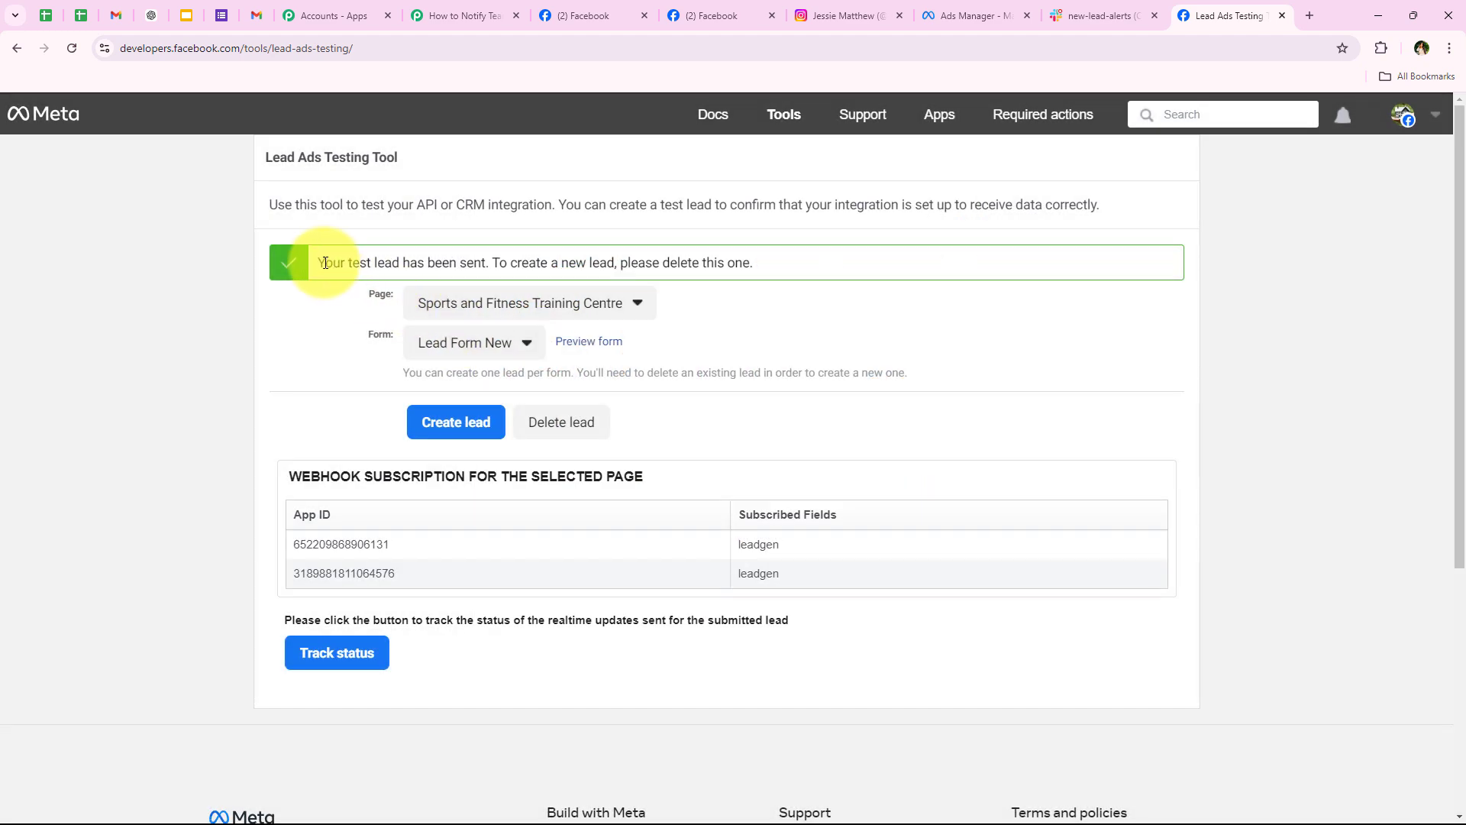
# Step: Confirm the 'Your test lead has been sent' banner, then bring up the Slack #new-lead-alerts channel
pyautogui.moveTo(316, 262); pyautogui.dragTo(491, 263)
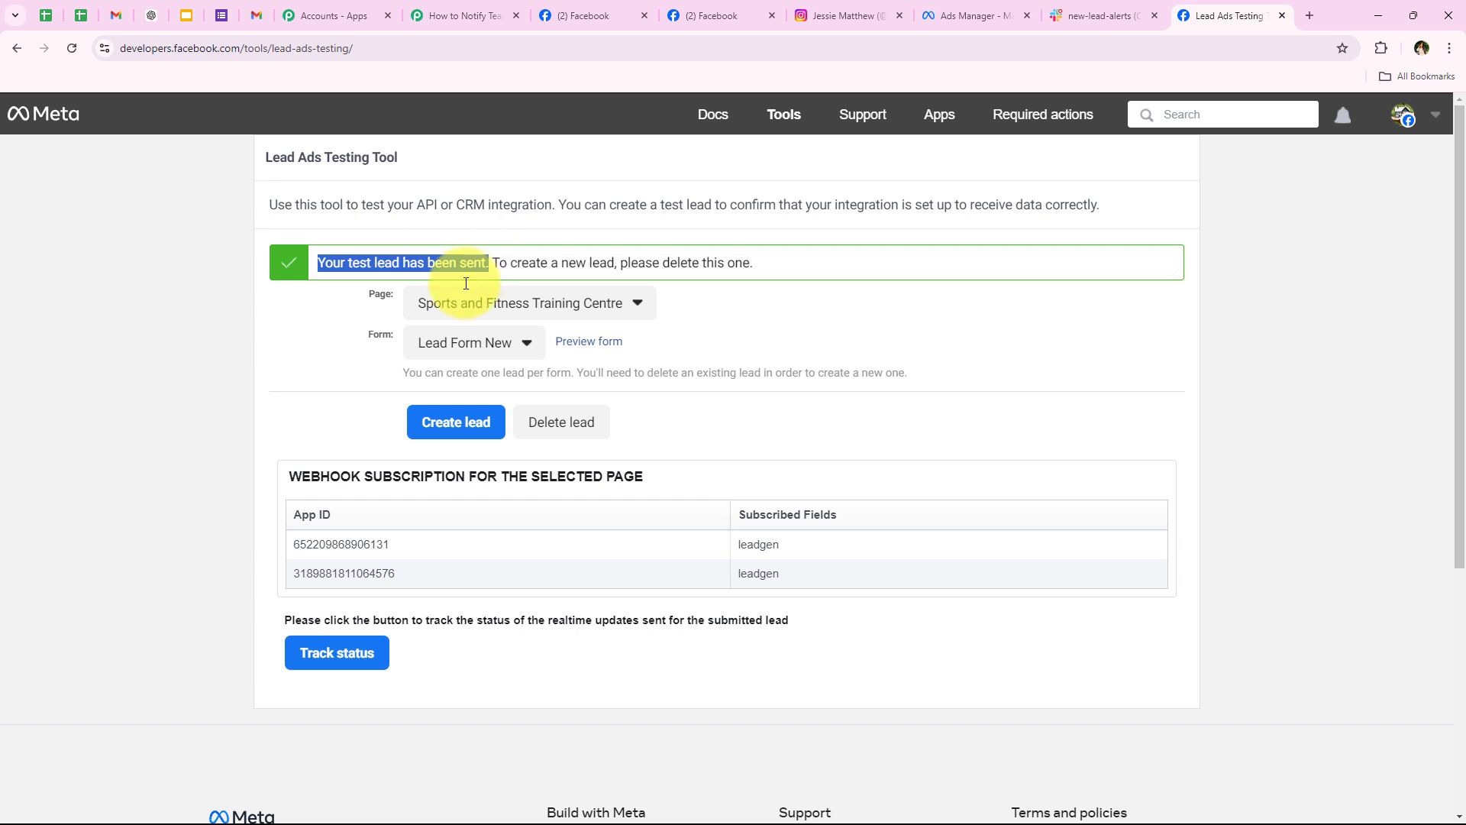
pyautogui.click(263, 378)
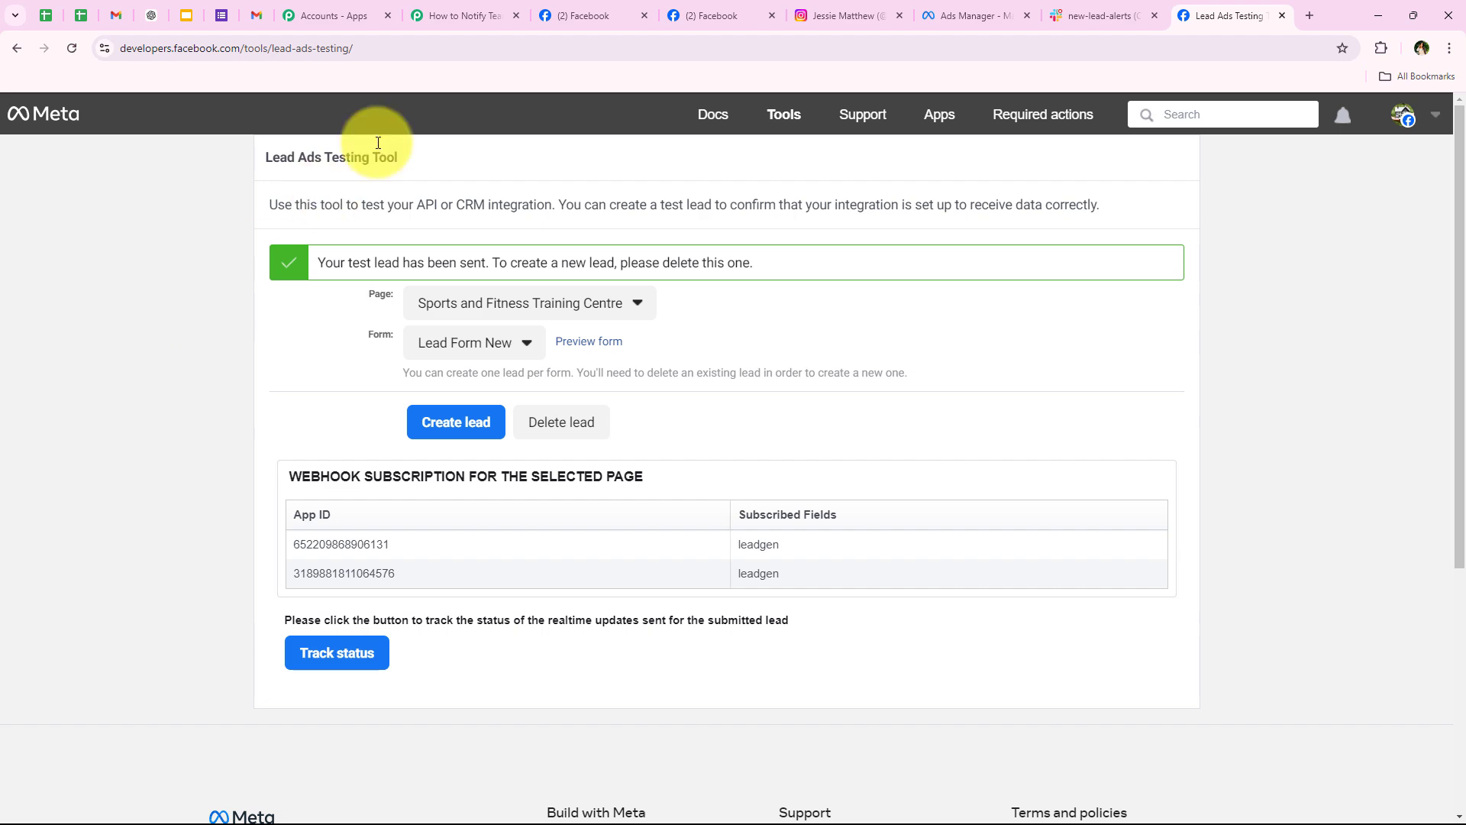
pyautogui.click(1094, 16)
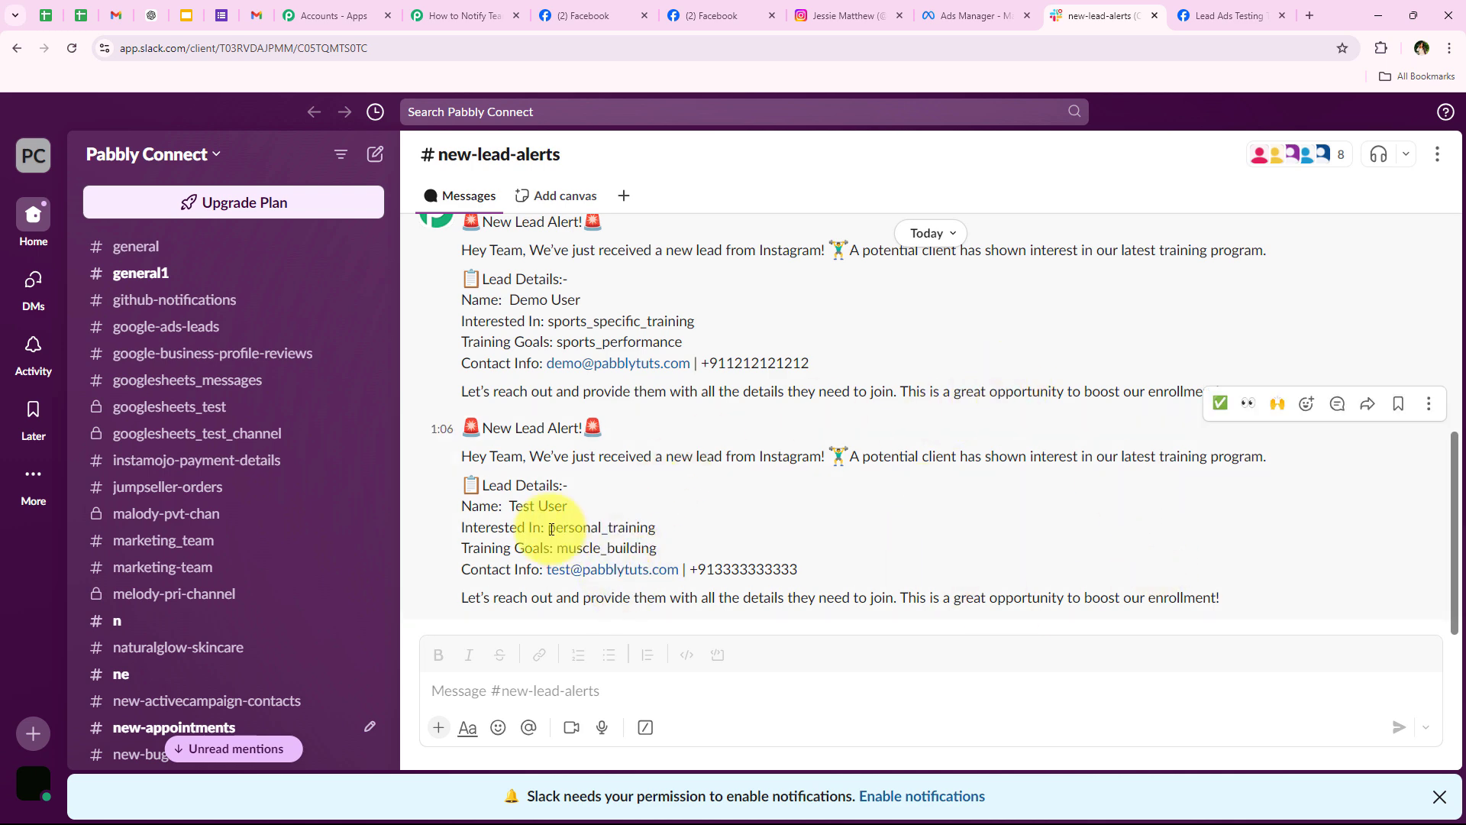
pyautogui.moveTo(507, 506); pyautogui.dragTo(684, 531)
pyautogui.moveTo(556, 550); pyautogui.dragTo(718, 567)
pyautogui.click(747, 575)
pyautogui.moveTo(829, 566); pyautogui.dragTo(545, 579)
pyautogui.click(501, 591)
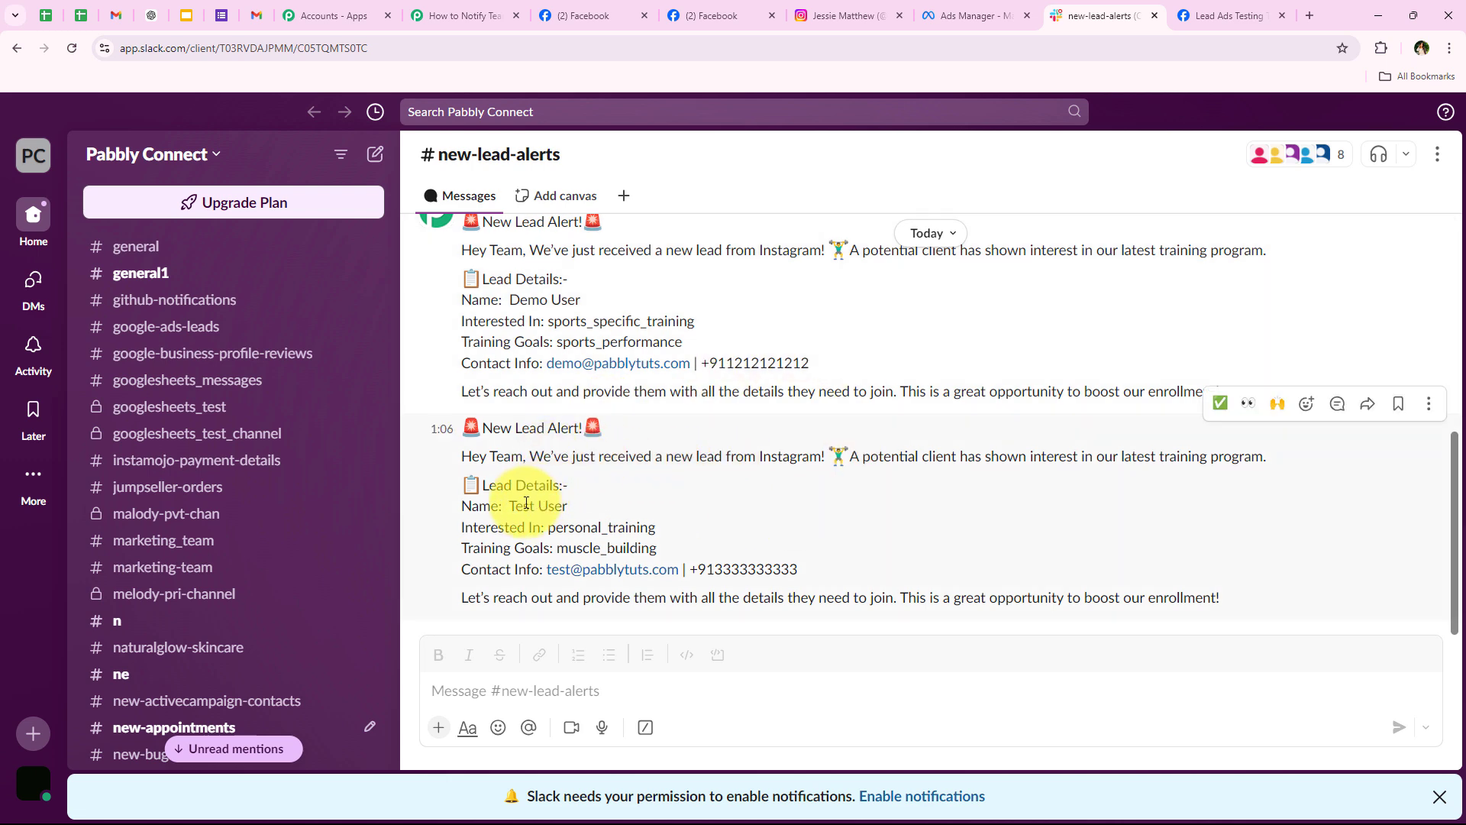
pyautogui.moveTo(508, 506); pyautogui.dragTo(691, 528)
pyautogui.click(692, 527)
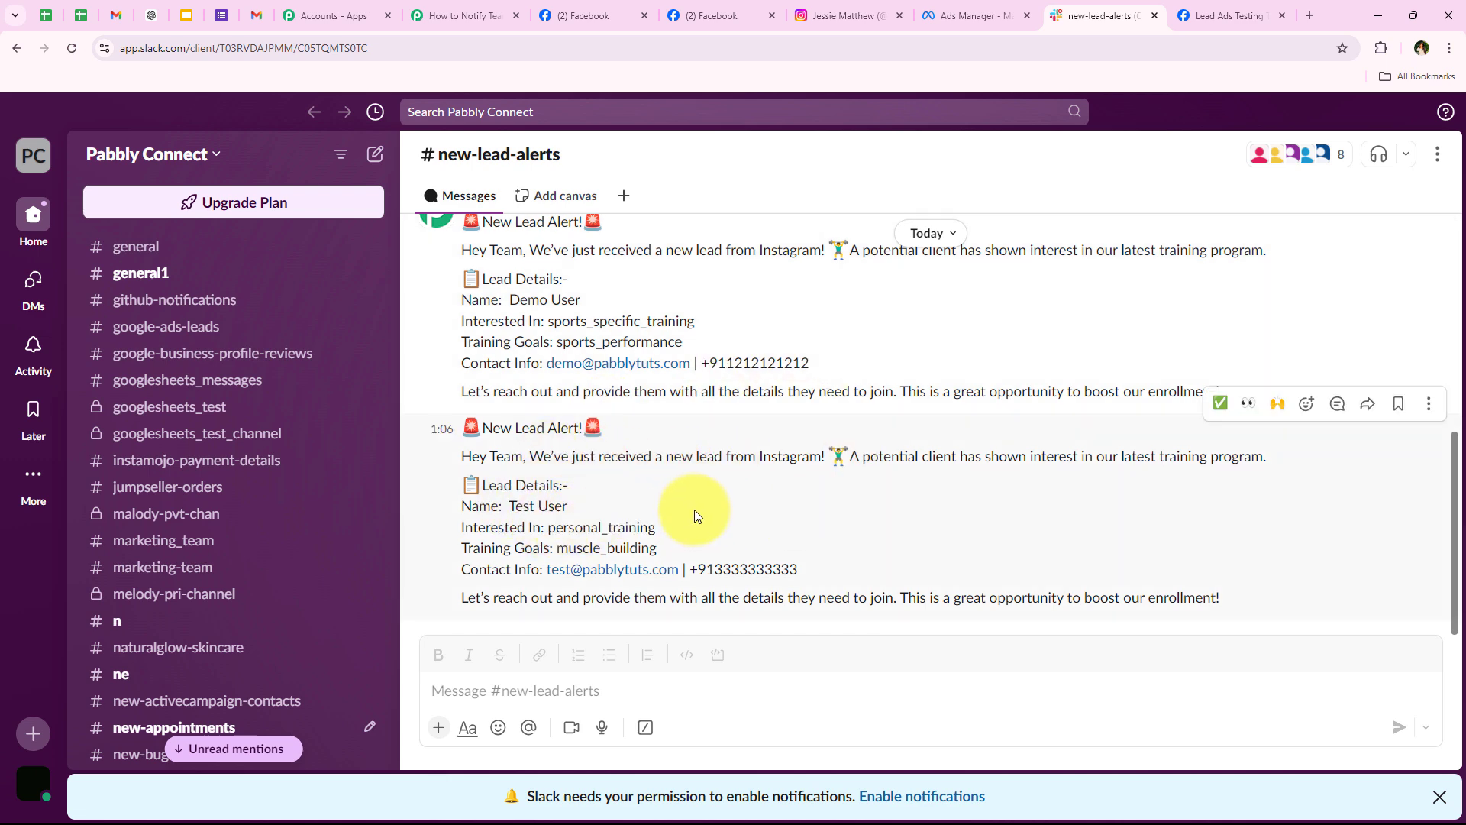
pyautogui.click(489, 11)
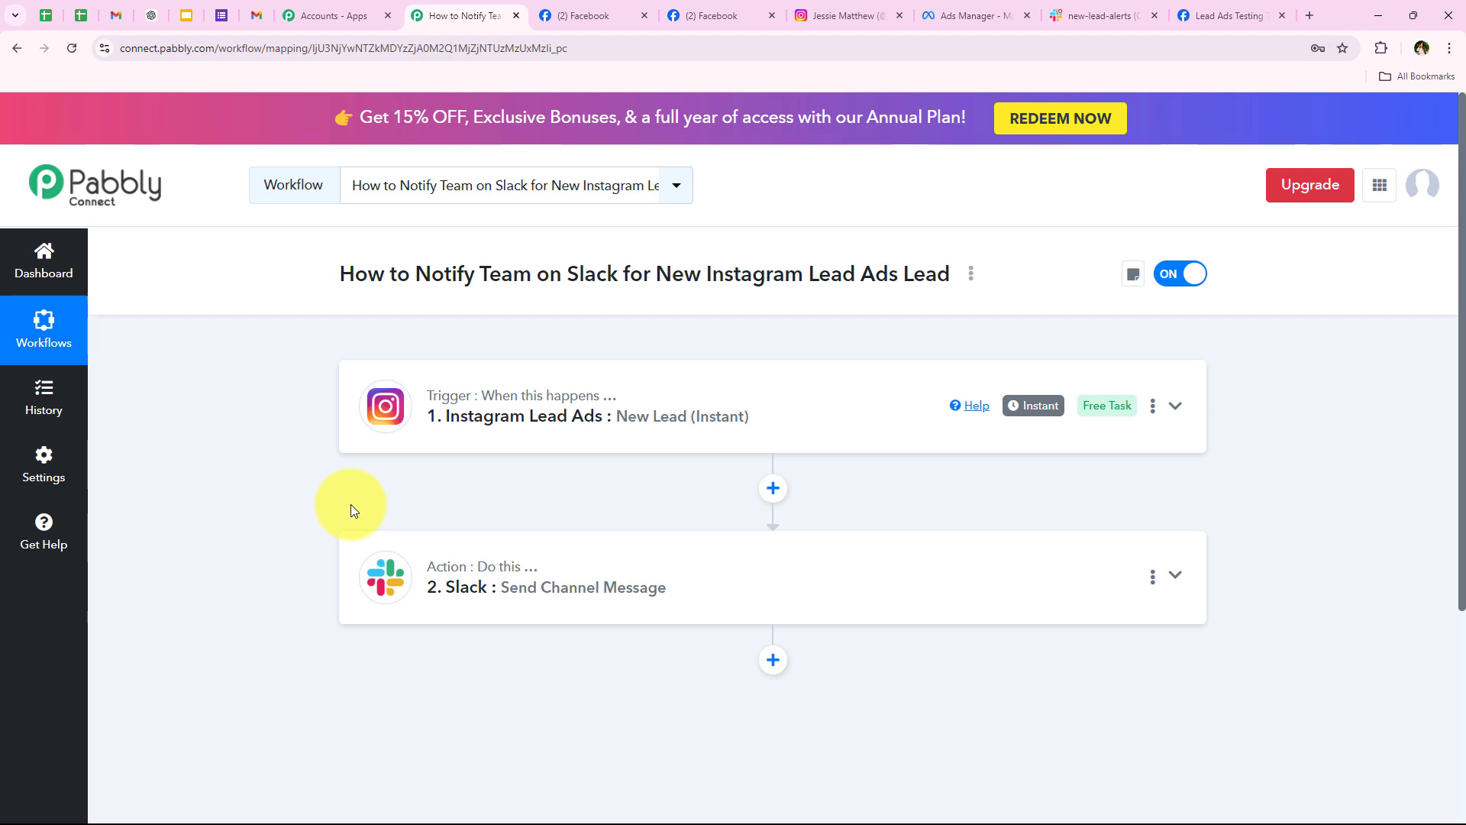
# Step: Scroll the #new-lead-alerts channel to compare both alerts, highlighting the earlier test lead's name
pyautogui.click(1066, 15)
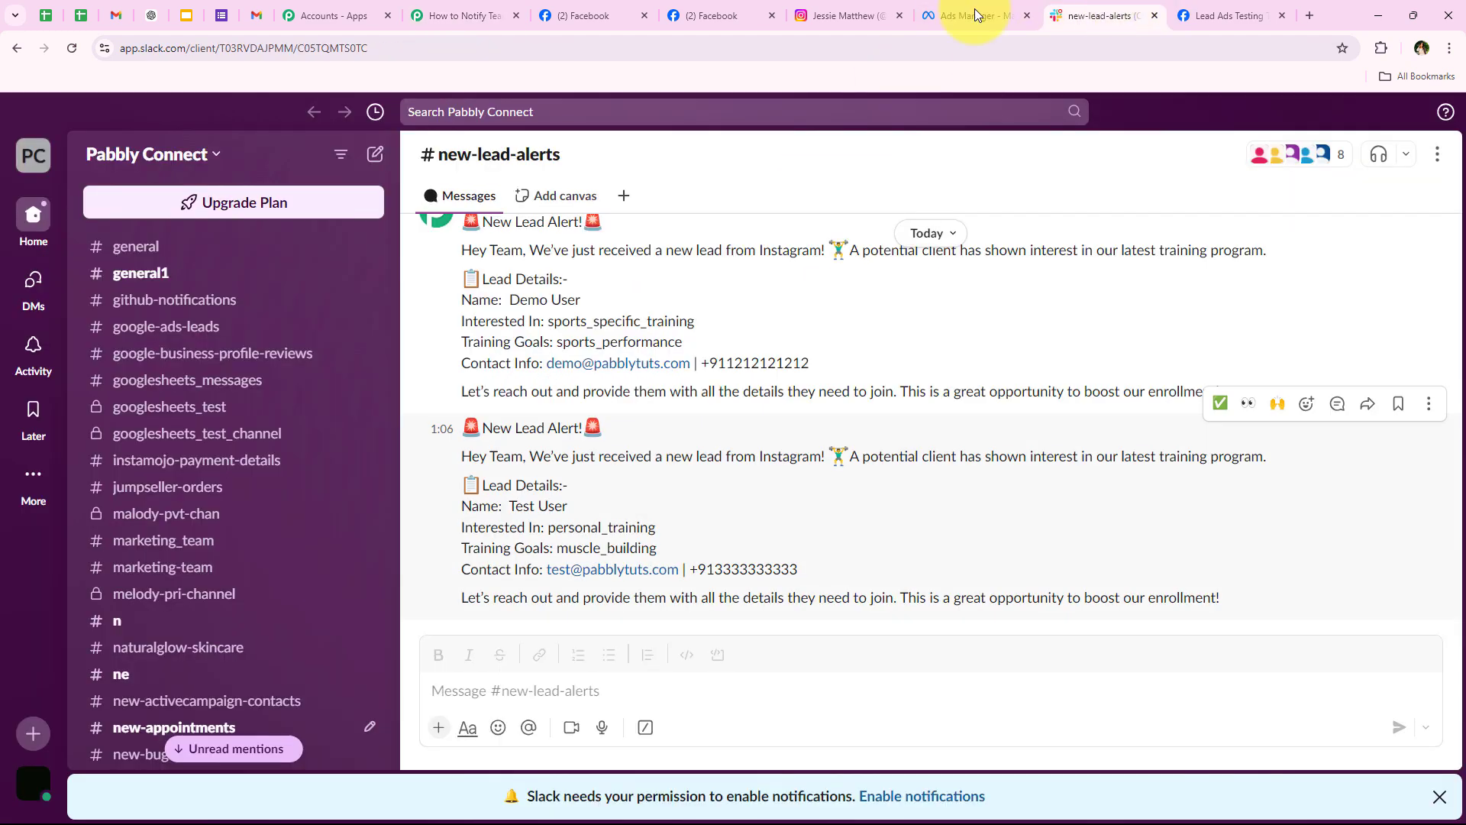
pyautogui.scroll(3, 691, 356)
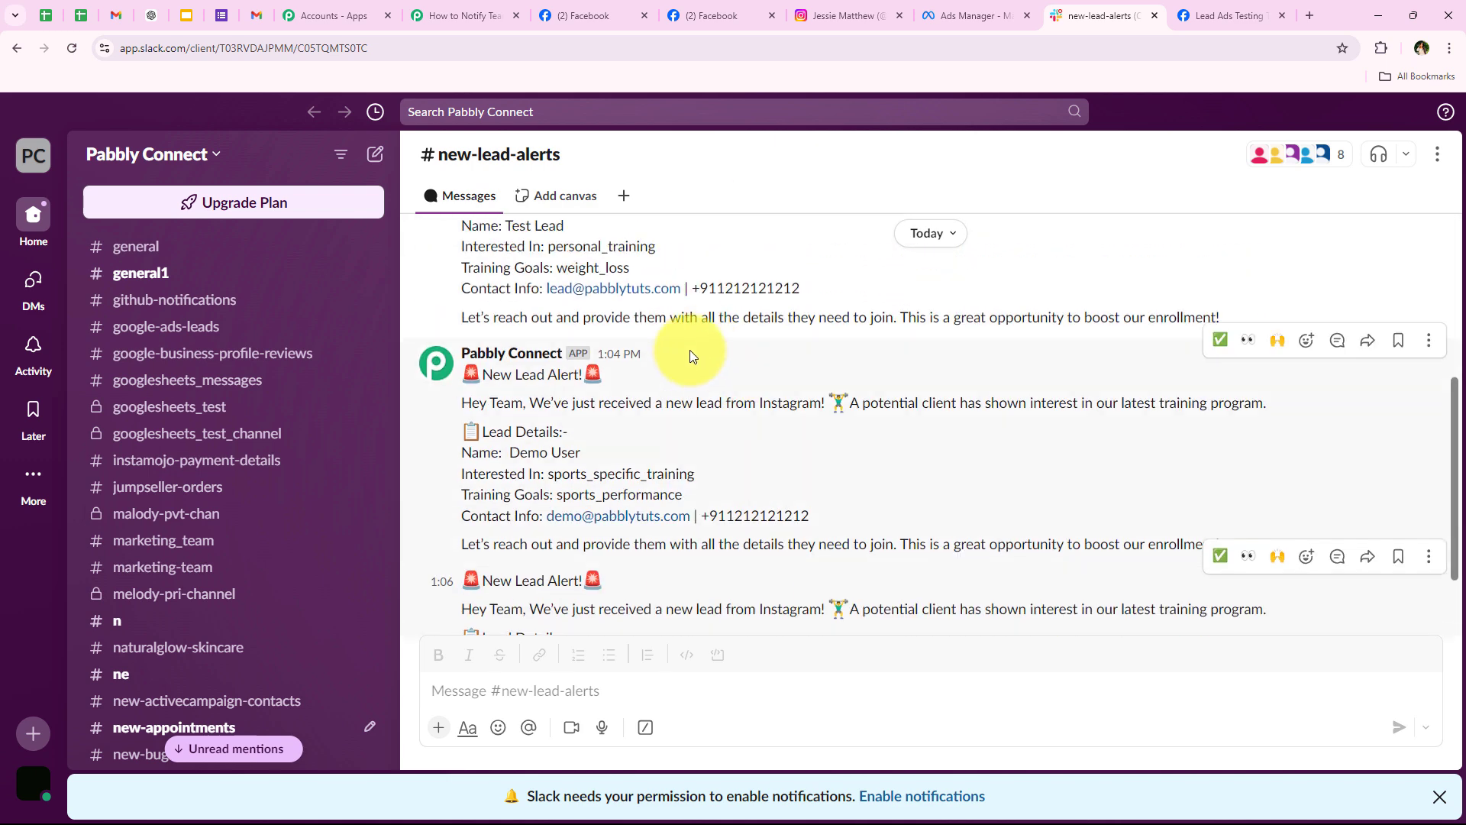
pyautogui.scroll(-3, 690, 355)
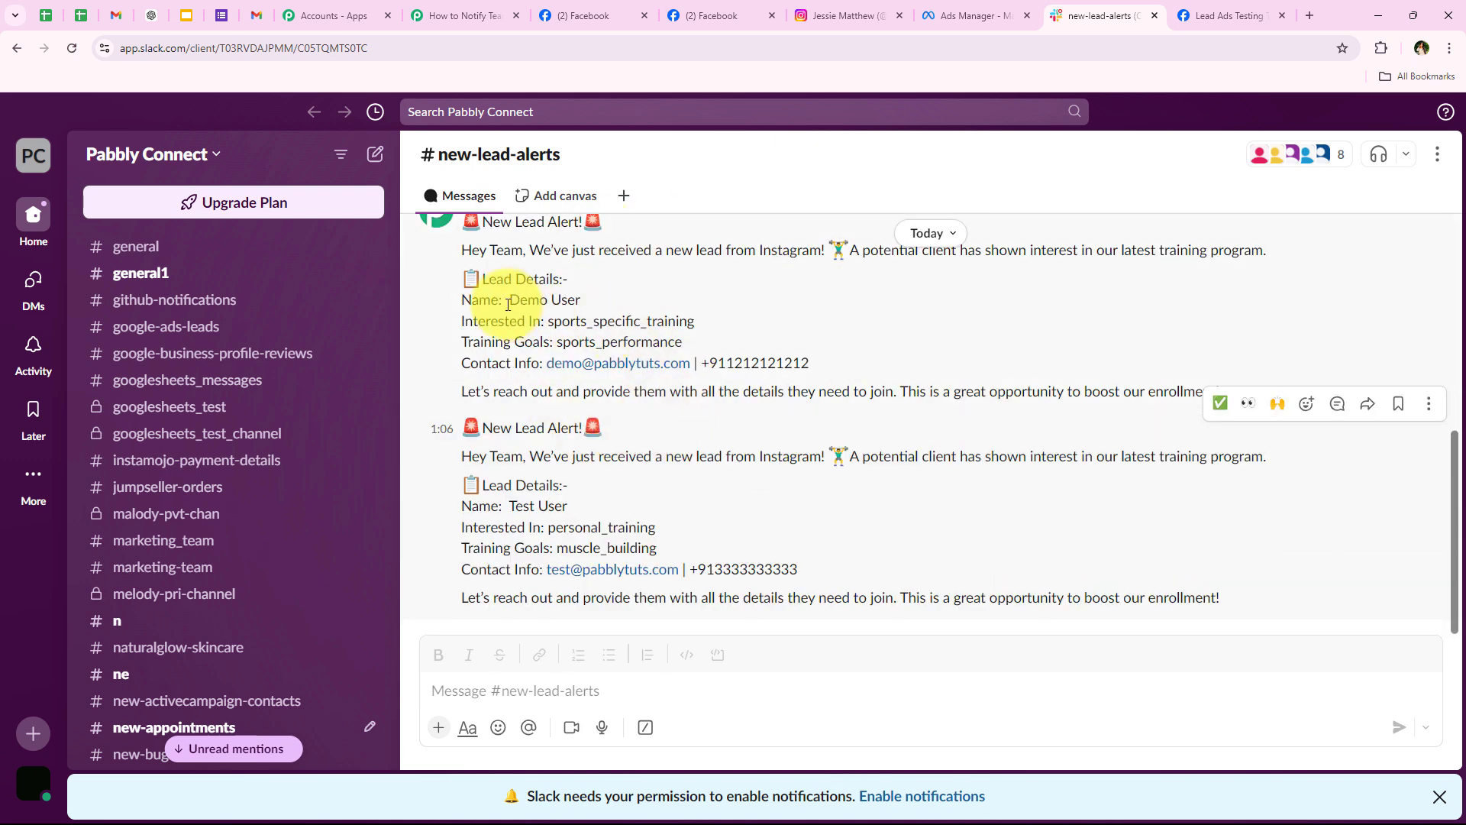
pyautogui.moveTo(508, 305); pyautogui.dragTo(582, 301)
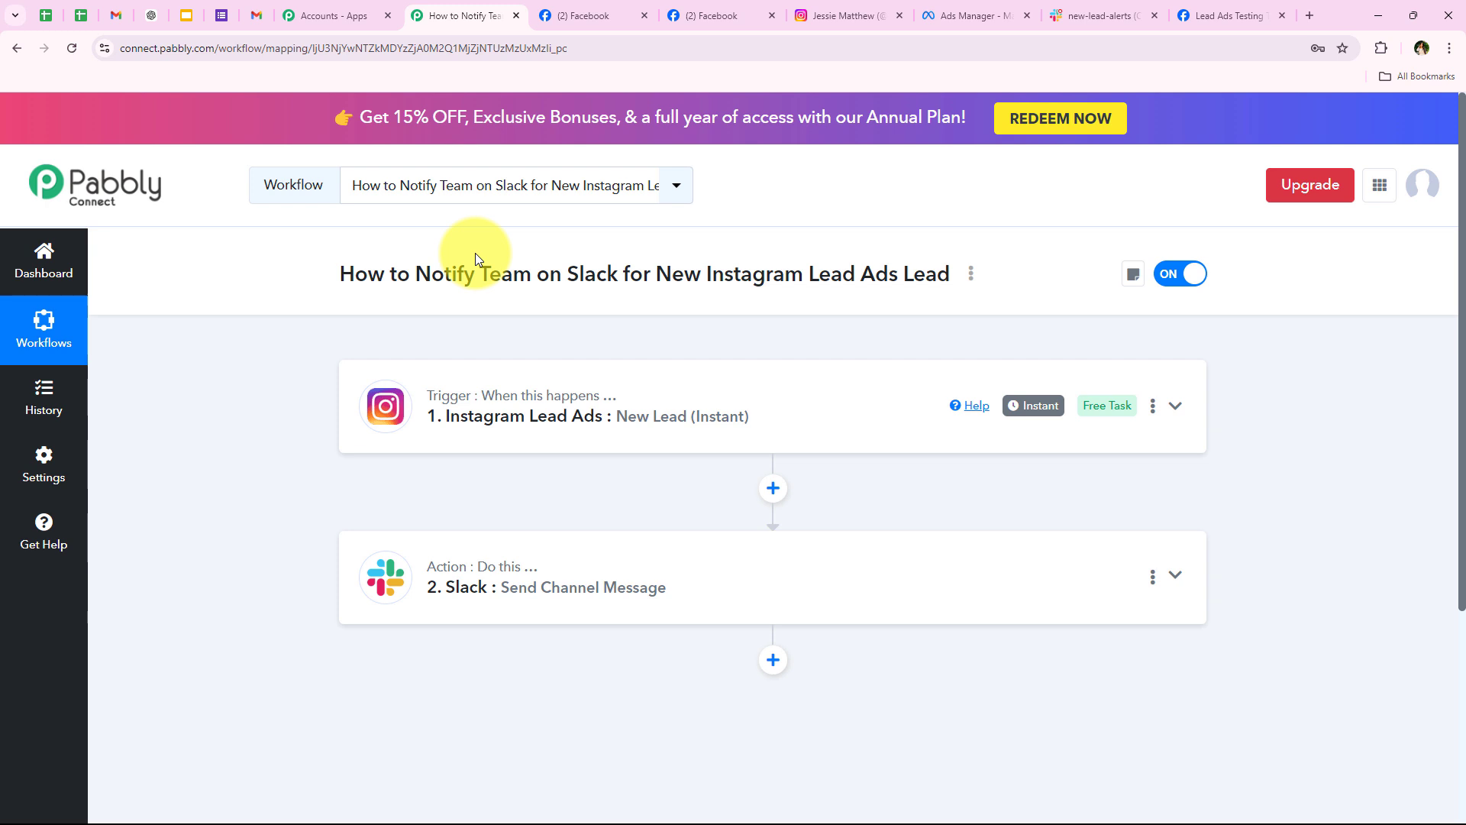